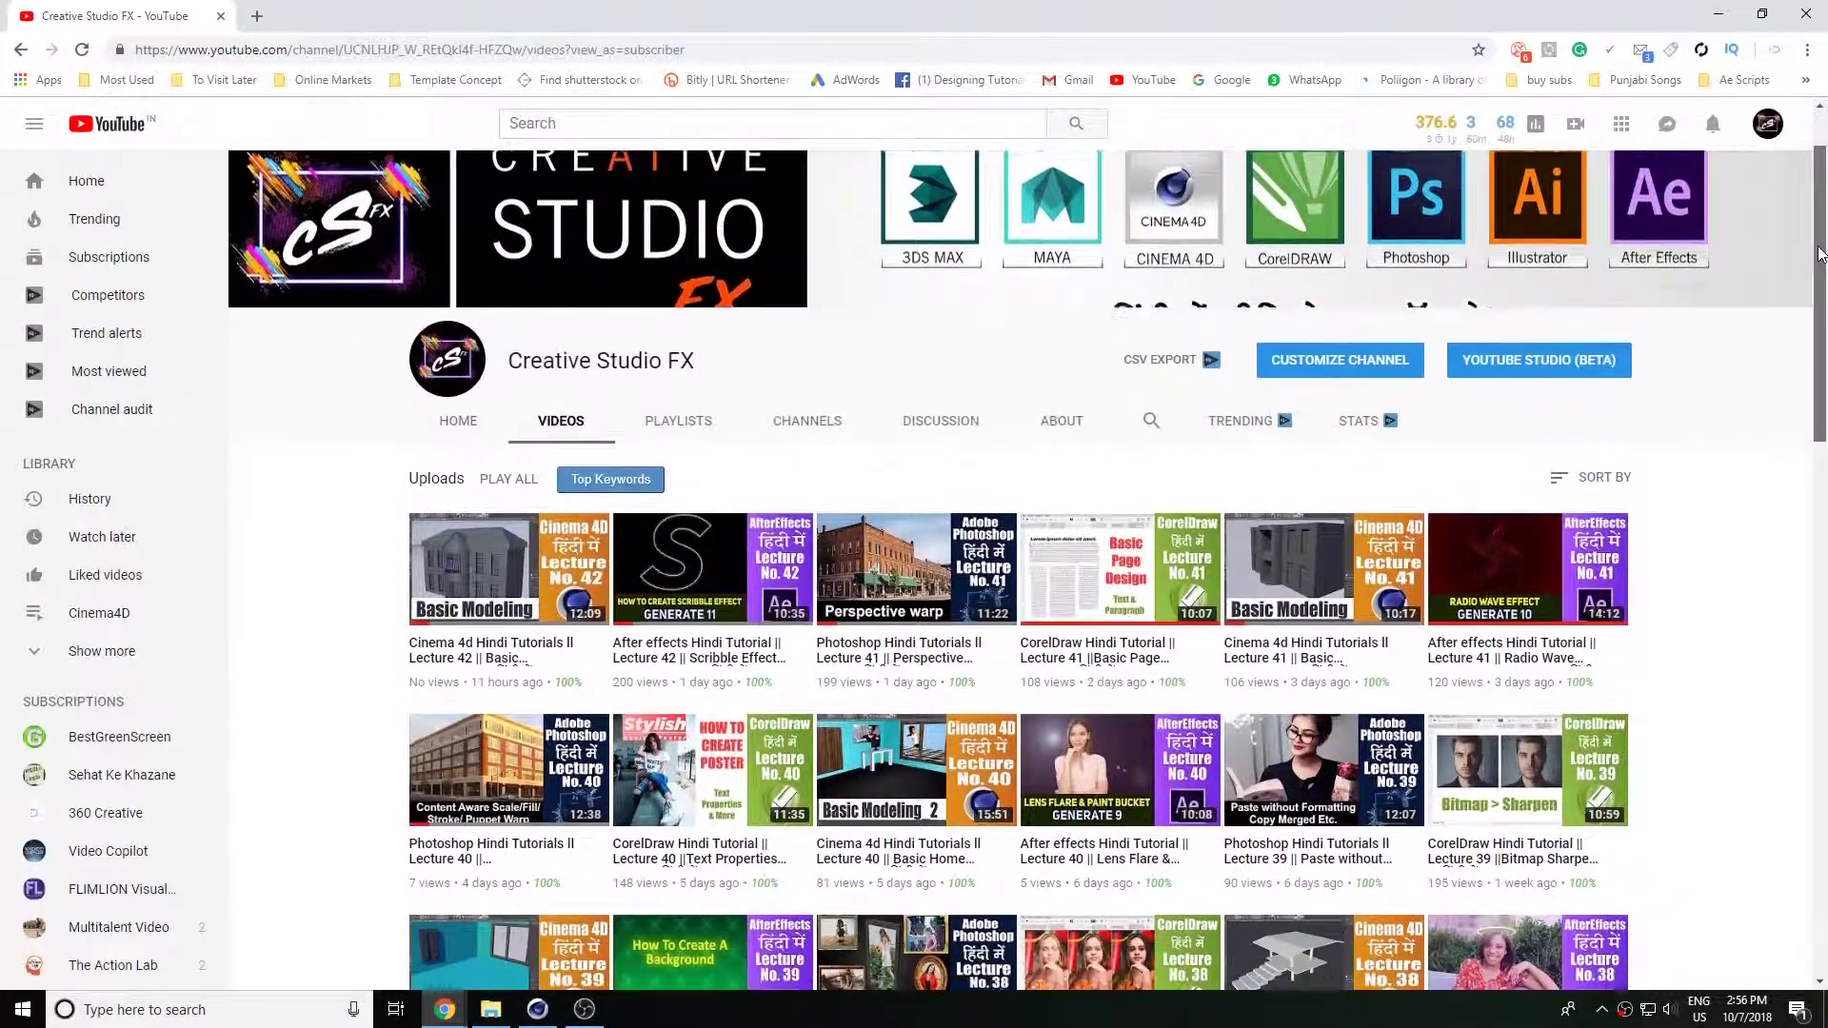
Orbit the view in close to the underside of the chair seat and armrests.
drag(1819, 200, 1824, 847)
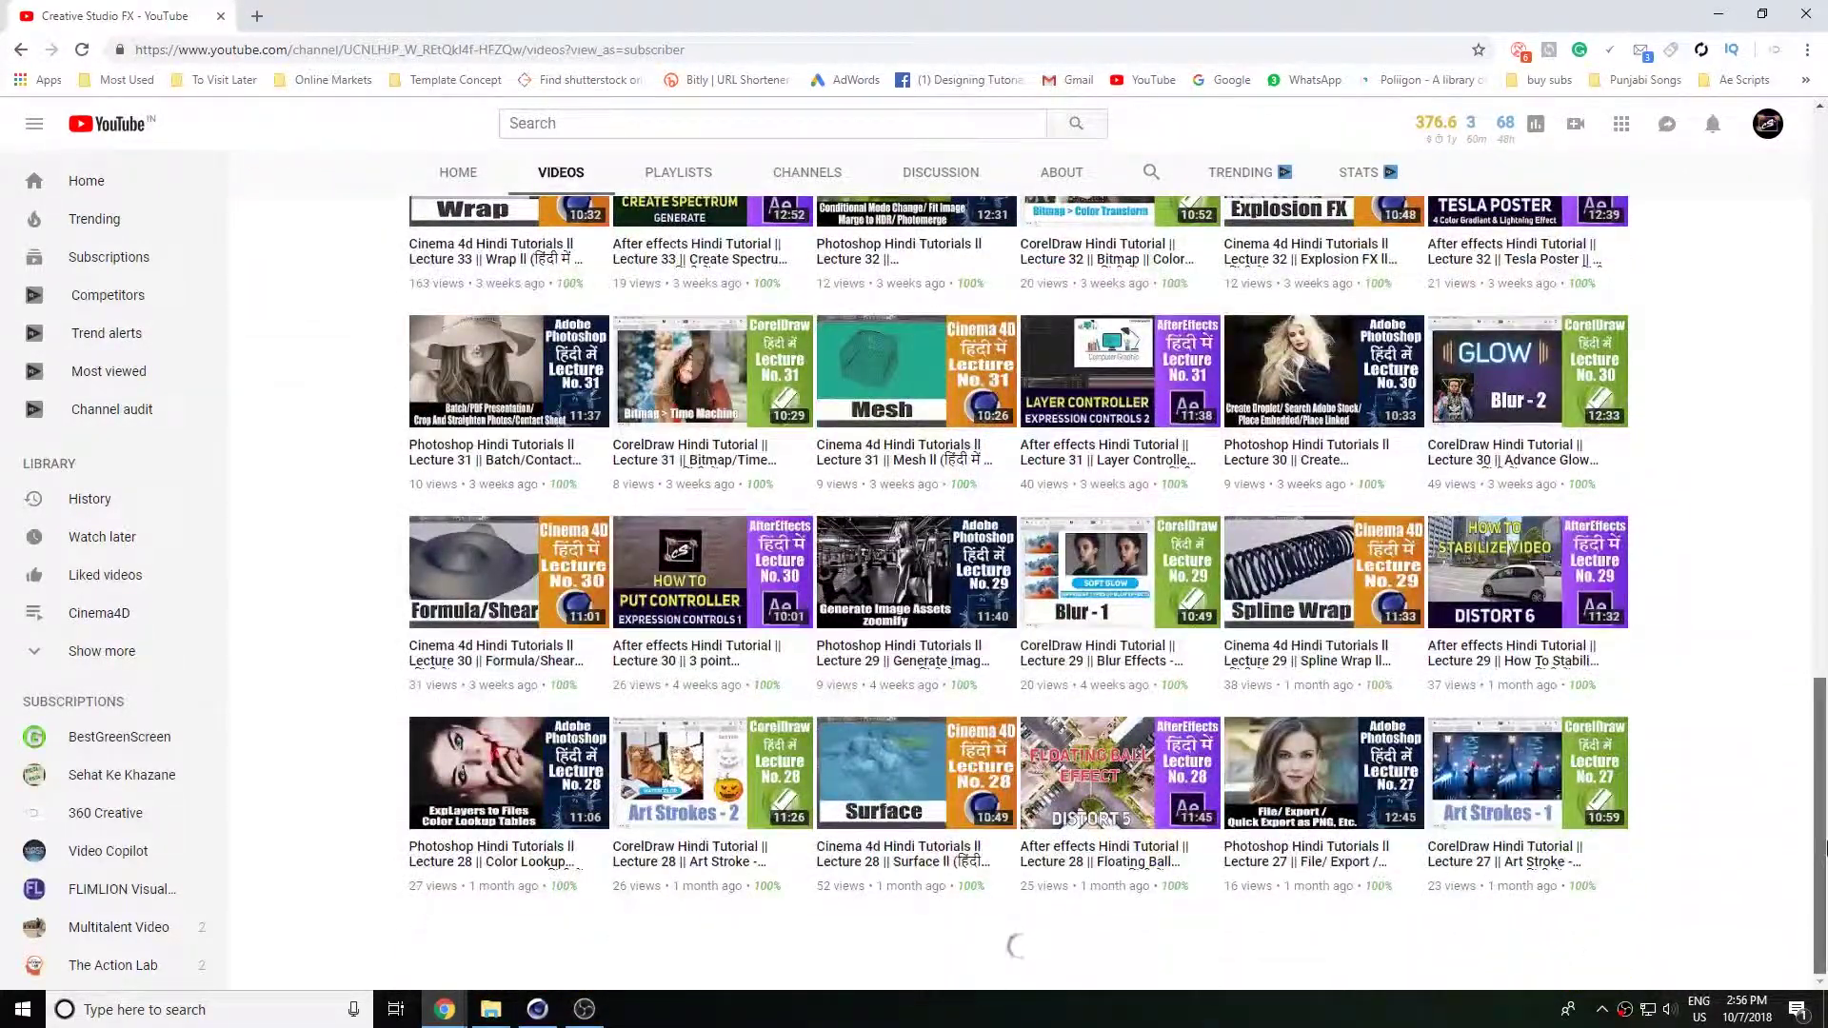
drag(1821, 847, 1817, 334)
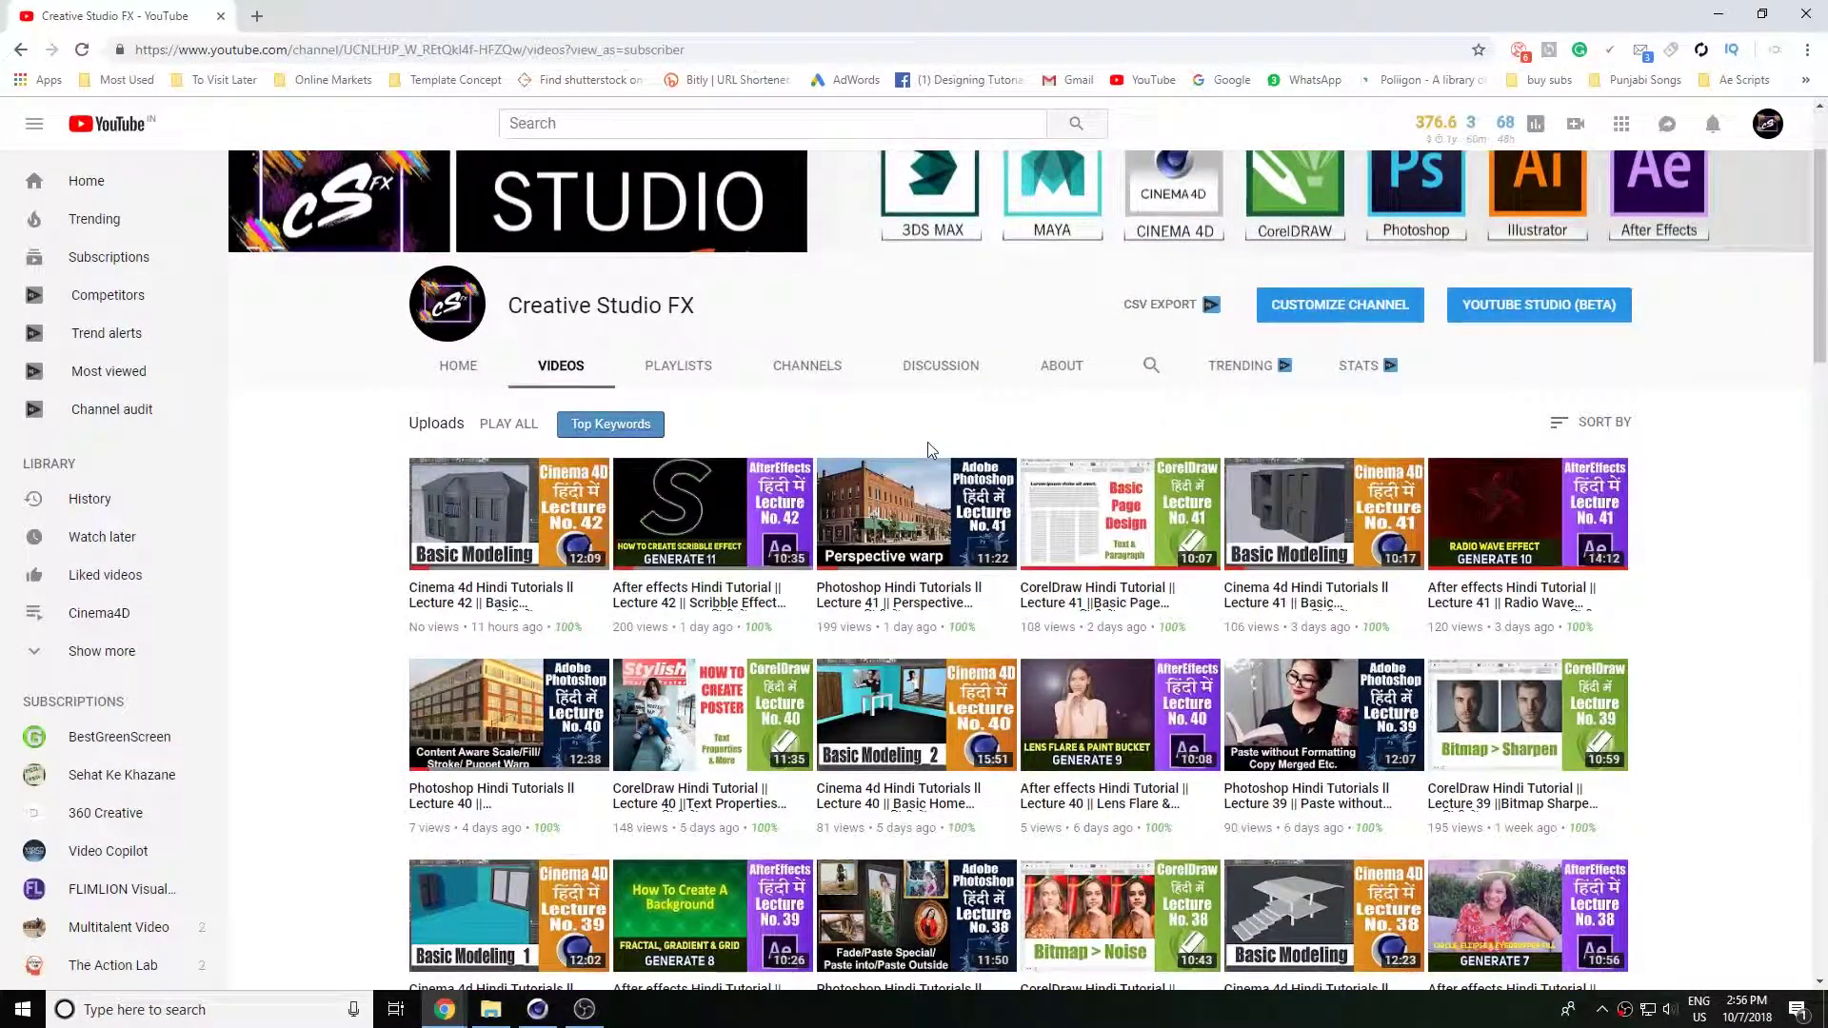
click(674, 367)
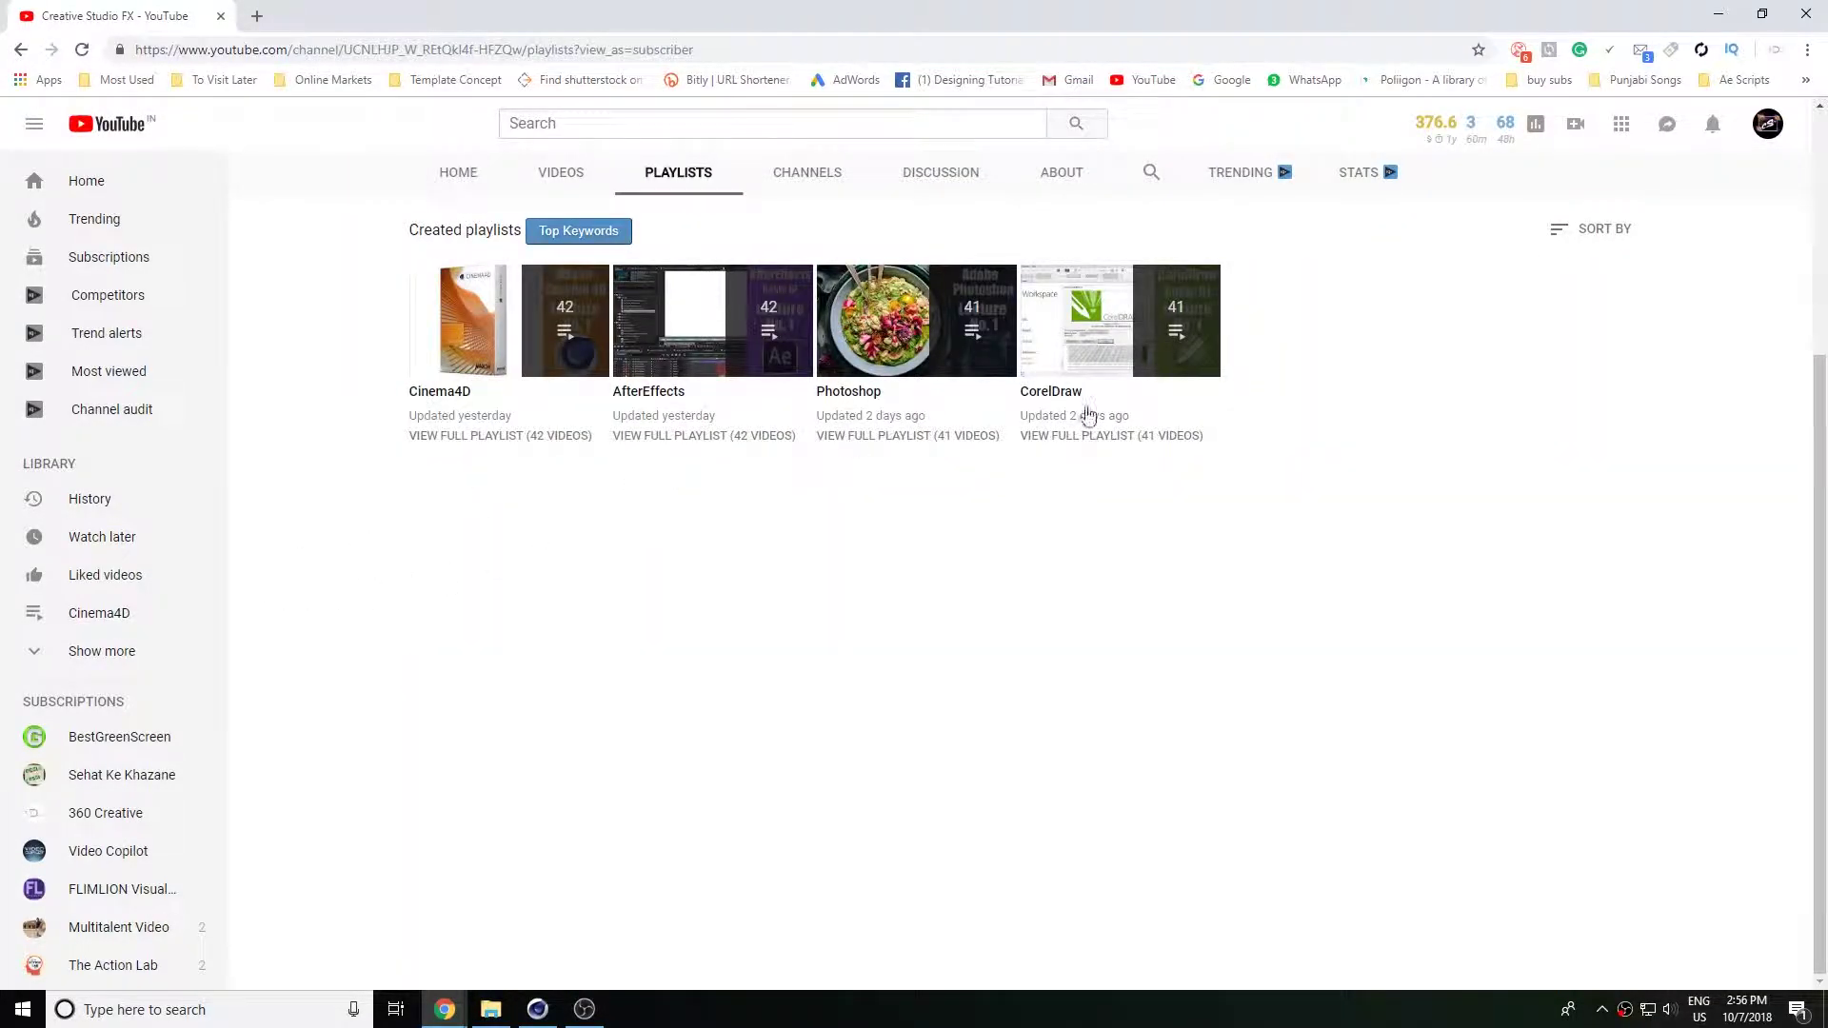
drag(1817, 519, 1808, 304)
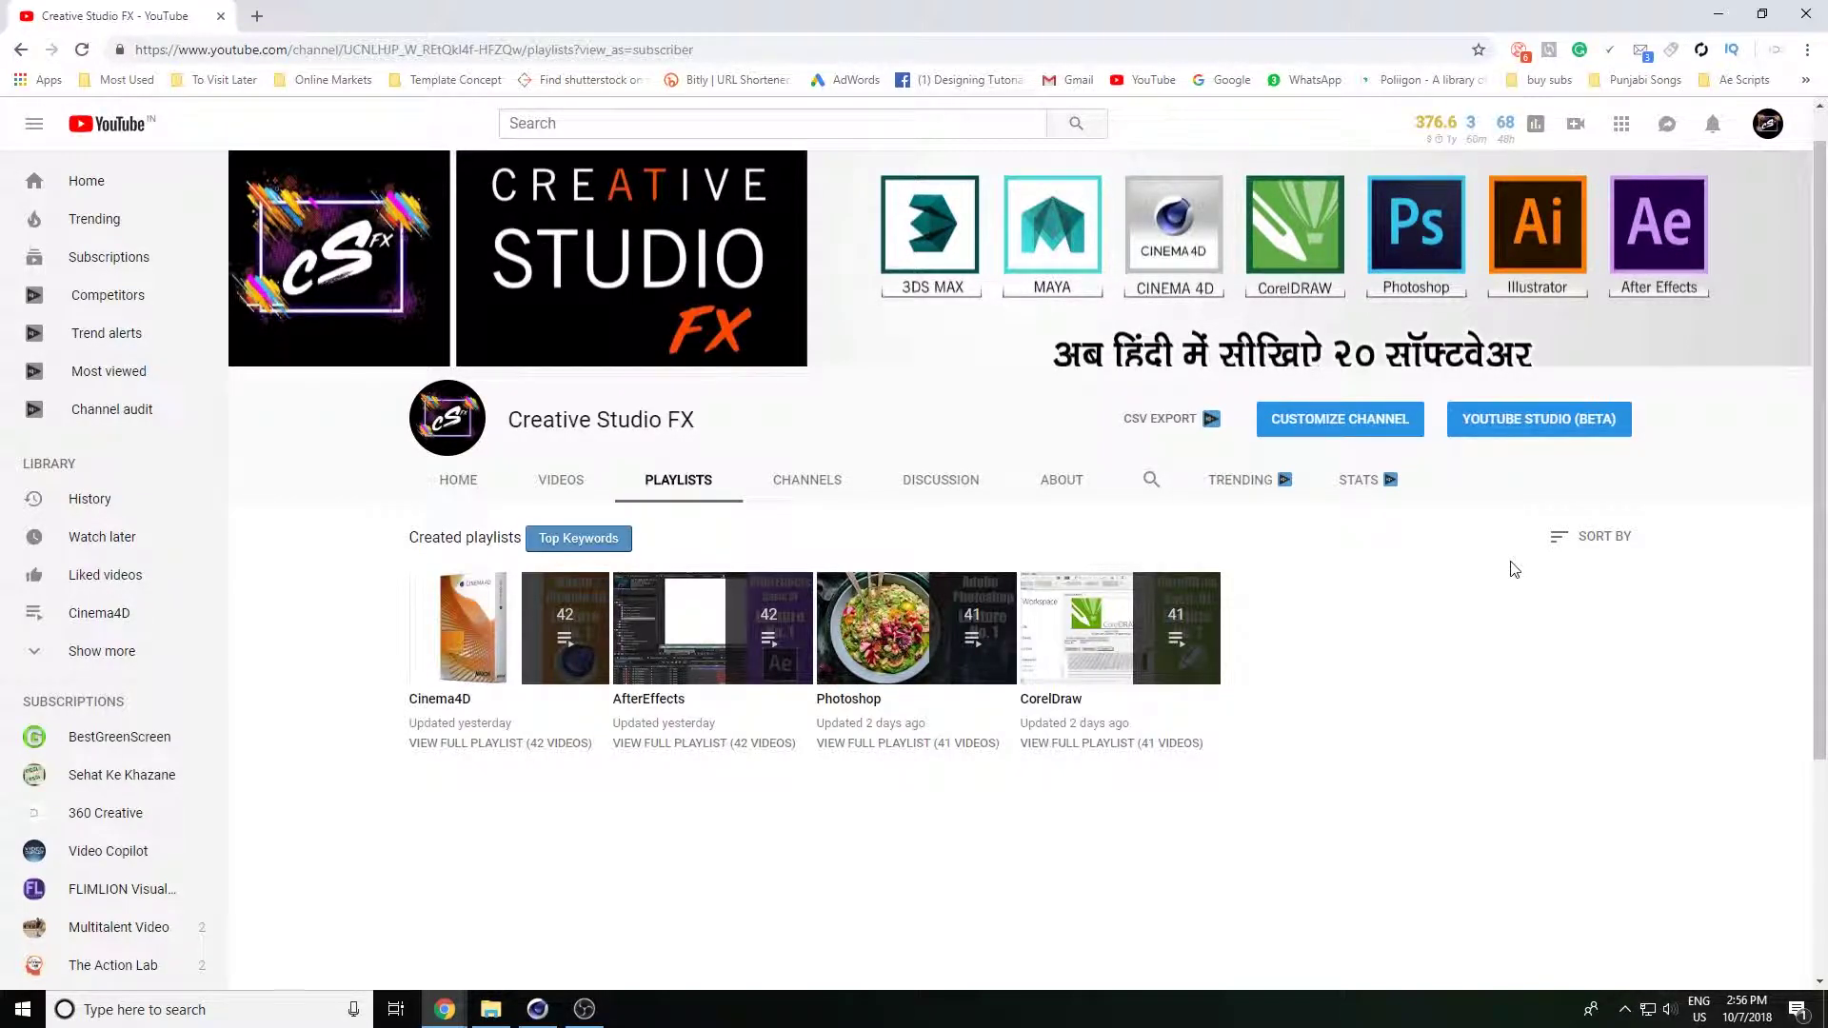
scroll(1338, 703, down, 1)
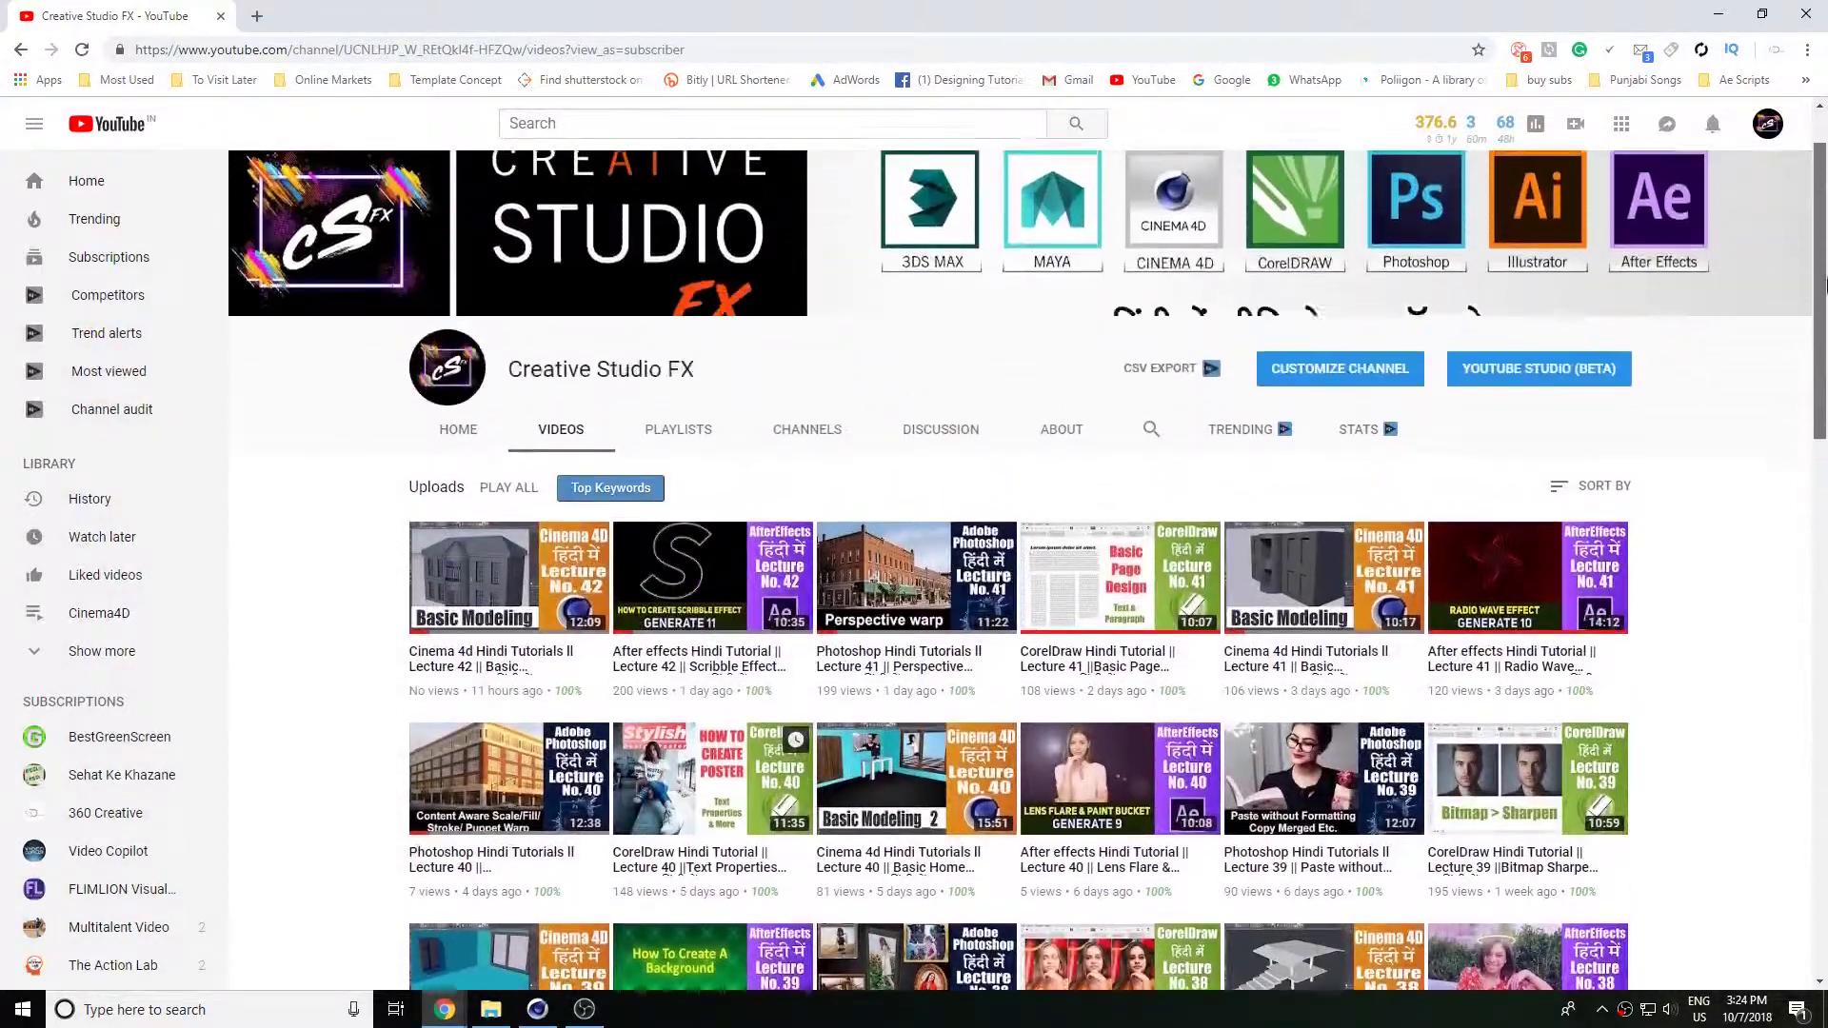
scroll(1028, 571, down, 5)
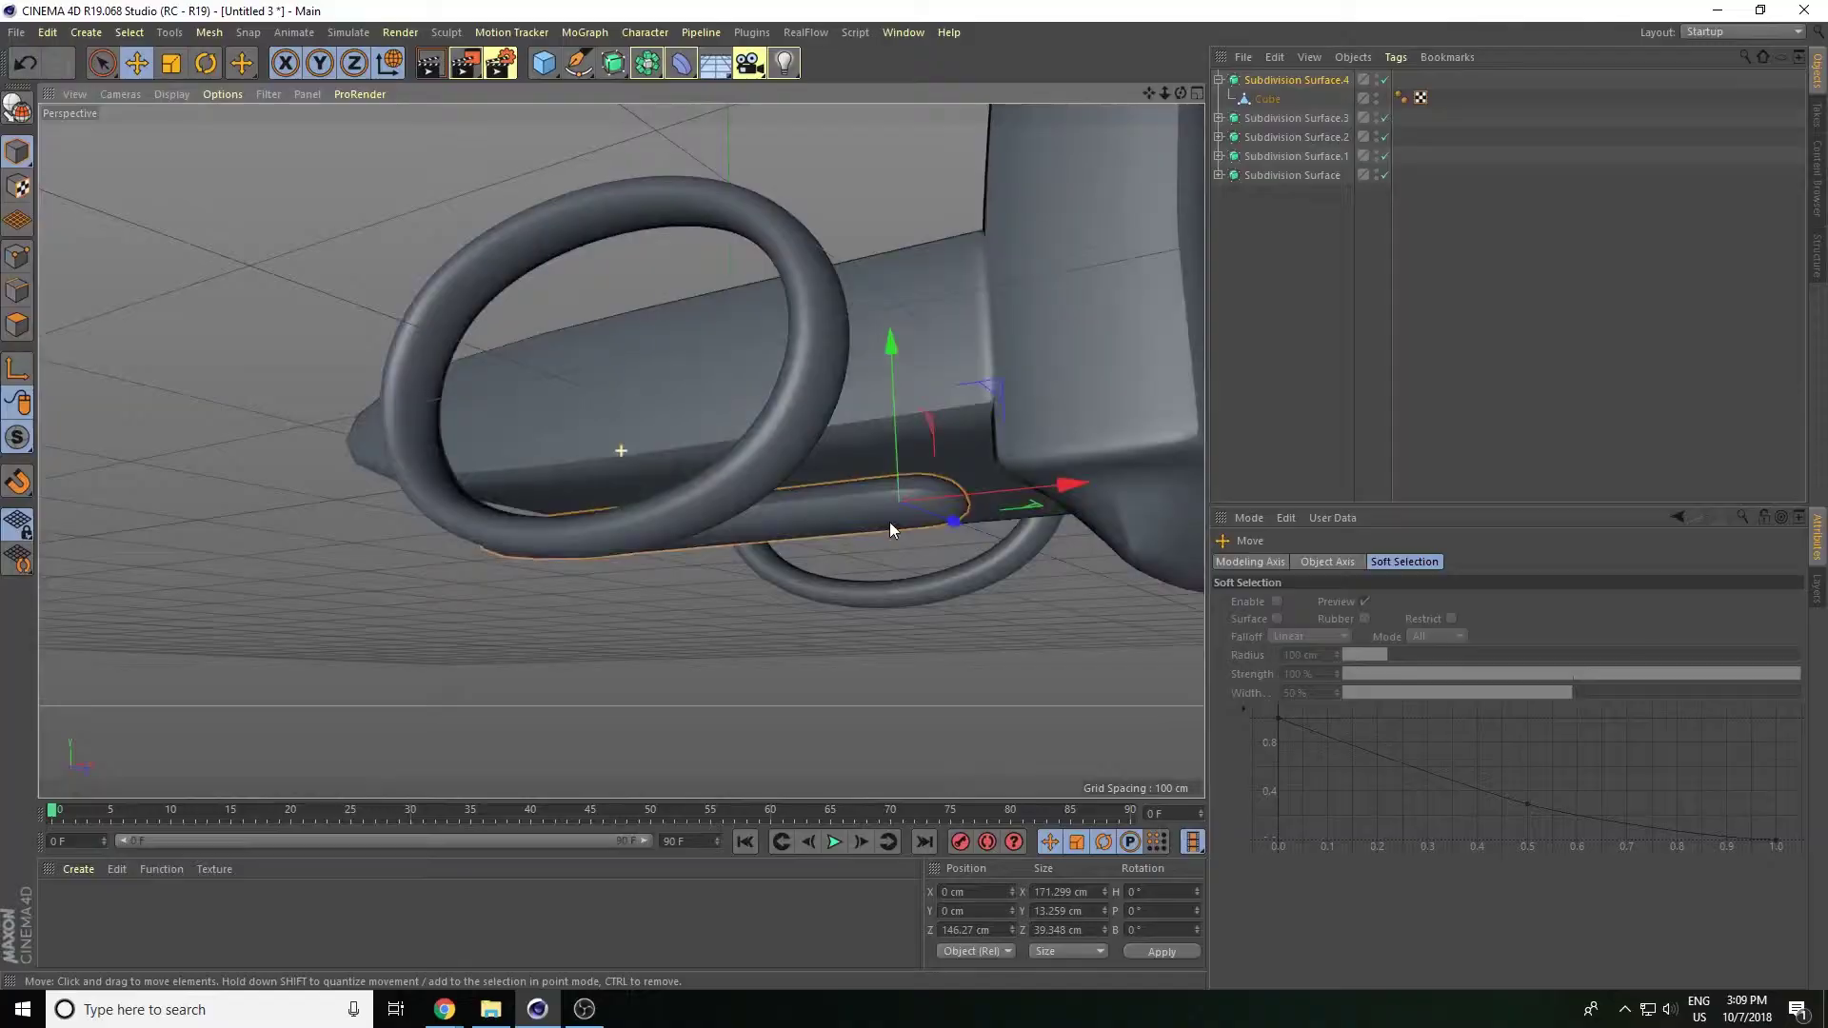
alt+drag(1171, 540, 1084, 501)
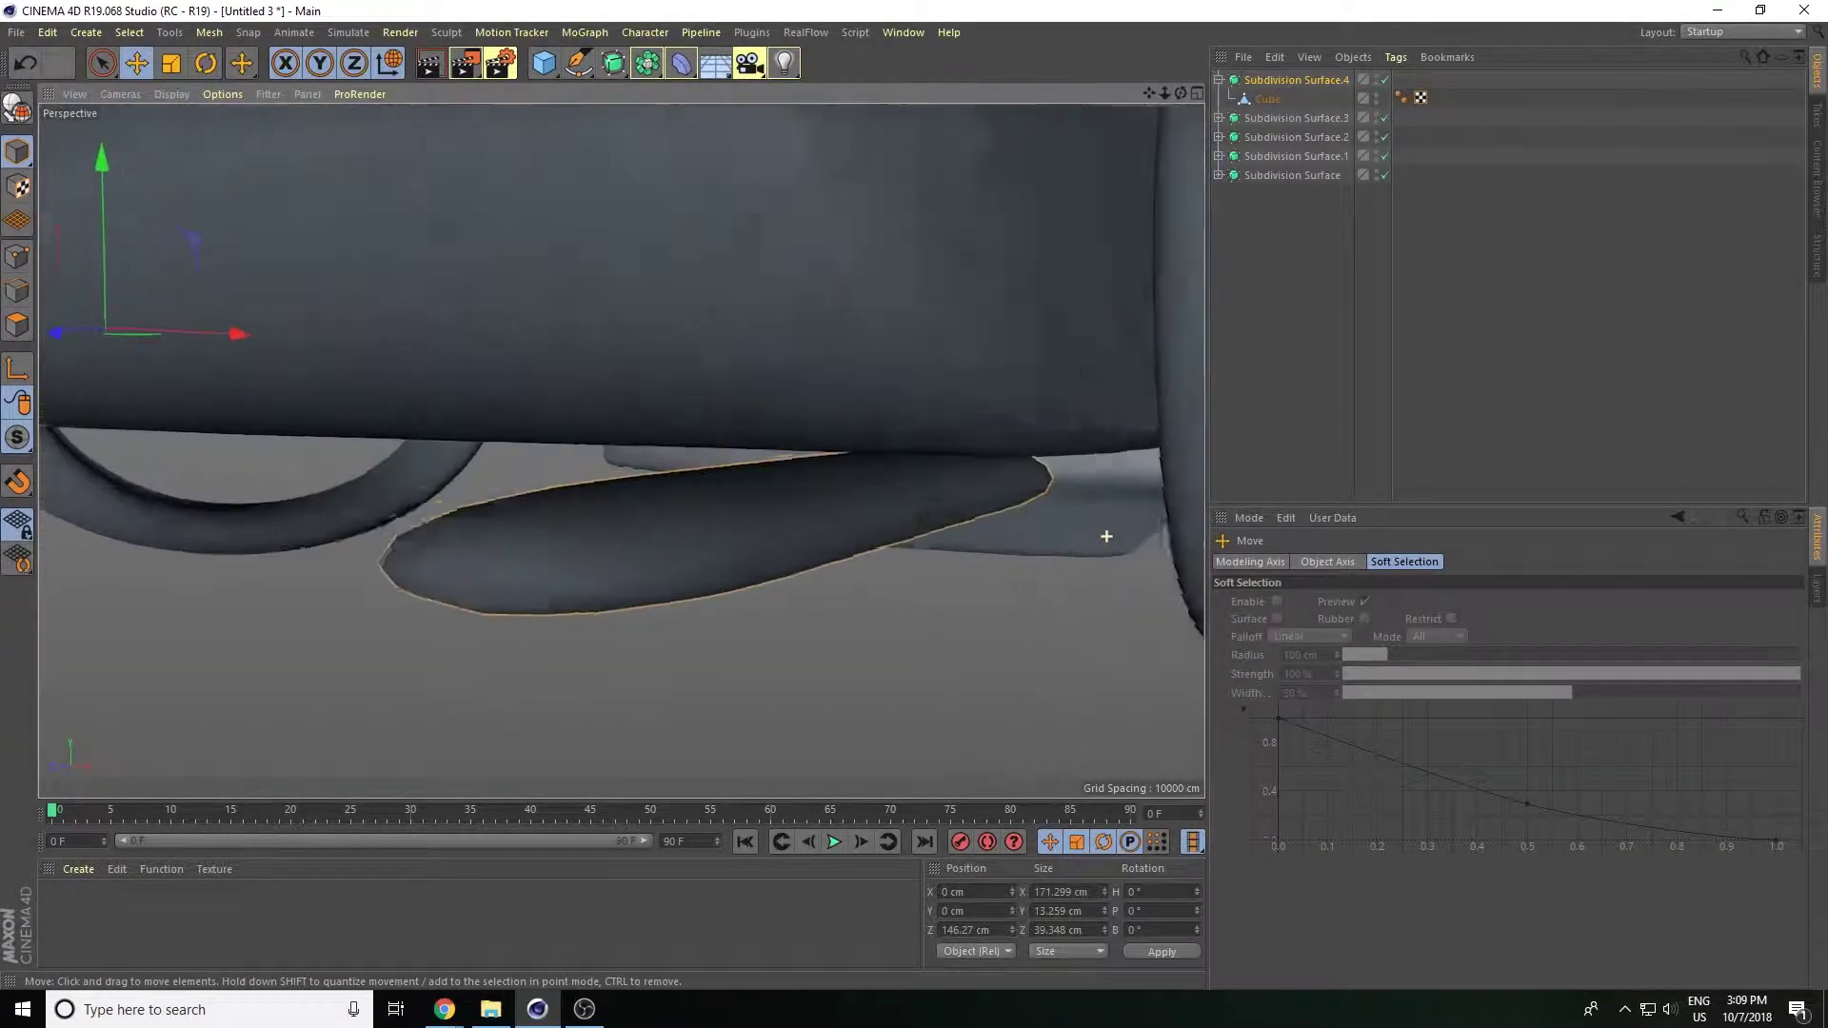
mouse_move(1130, 128)
alt+mouse_down()
mouse_move(620, 448)
mouse_move(934, 318)
mouse_move(906, 343)
mouse_move(819, 333)
mouse_move(838, 341)
alt+mouse_up()
mouse_move(1141, 101)
alt+mouse_down()
mouse_move(622, 450)
mouse_move(1094, 368)
mouse_move(780, 379)
mouse_move(935, 466)
mouse_move(682, 216)
alt+mouse_up()
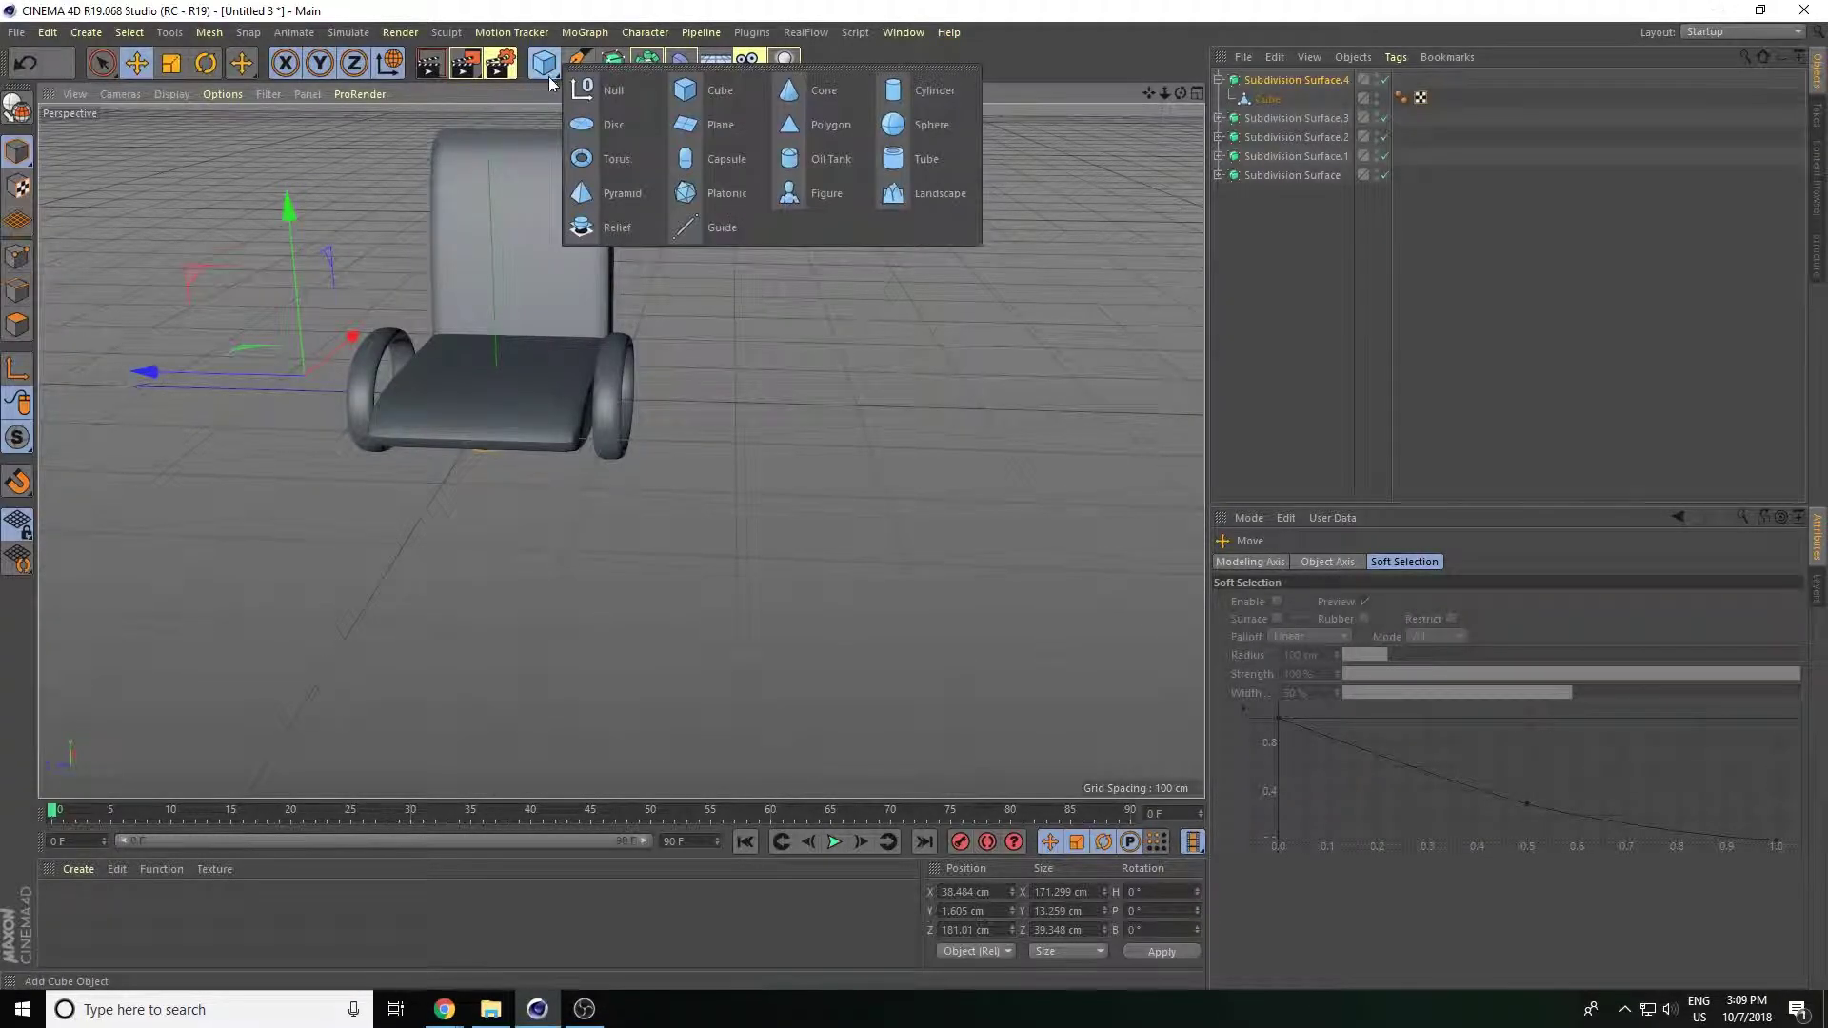
Add a cylinder and lower it beneath the chair seat.
drag(548, 74, 910, 96)
mouse_move(491, 247)
mouse_down()
mouse_move(508, 370)
mouse_move(596, 506)
mouse_move(577, 389)
mouse_move(651, 531)
mouse_move(569, 389)
mouse_move(360, 327)
mouse_move(967, 181)
mouse_up()
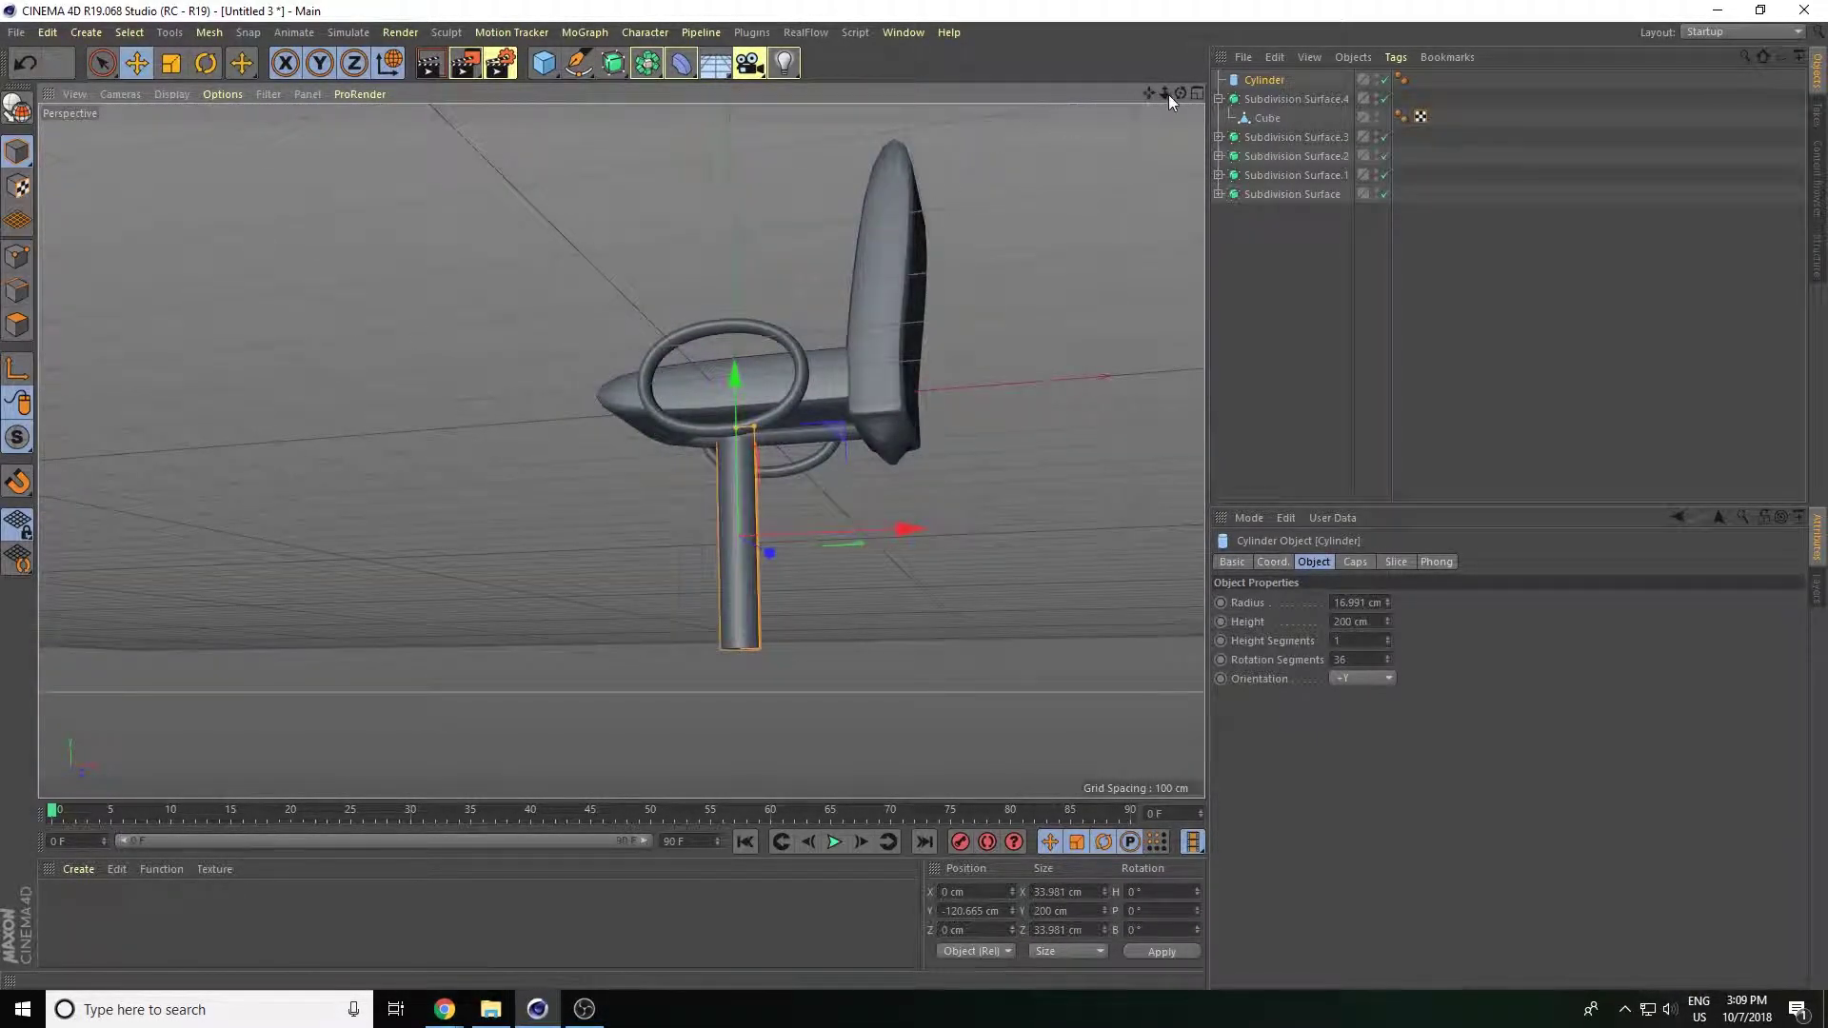
drag(1169, 94, 991, 191)
drag(1148, 94, 721, 455)
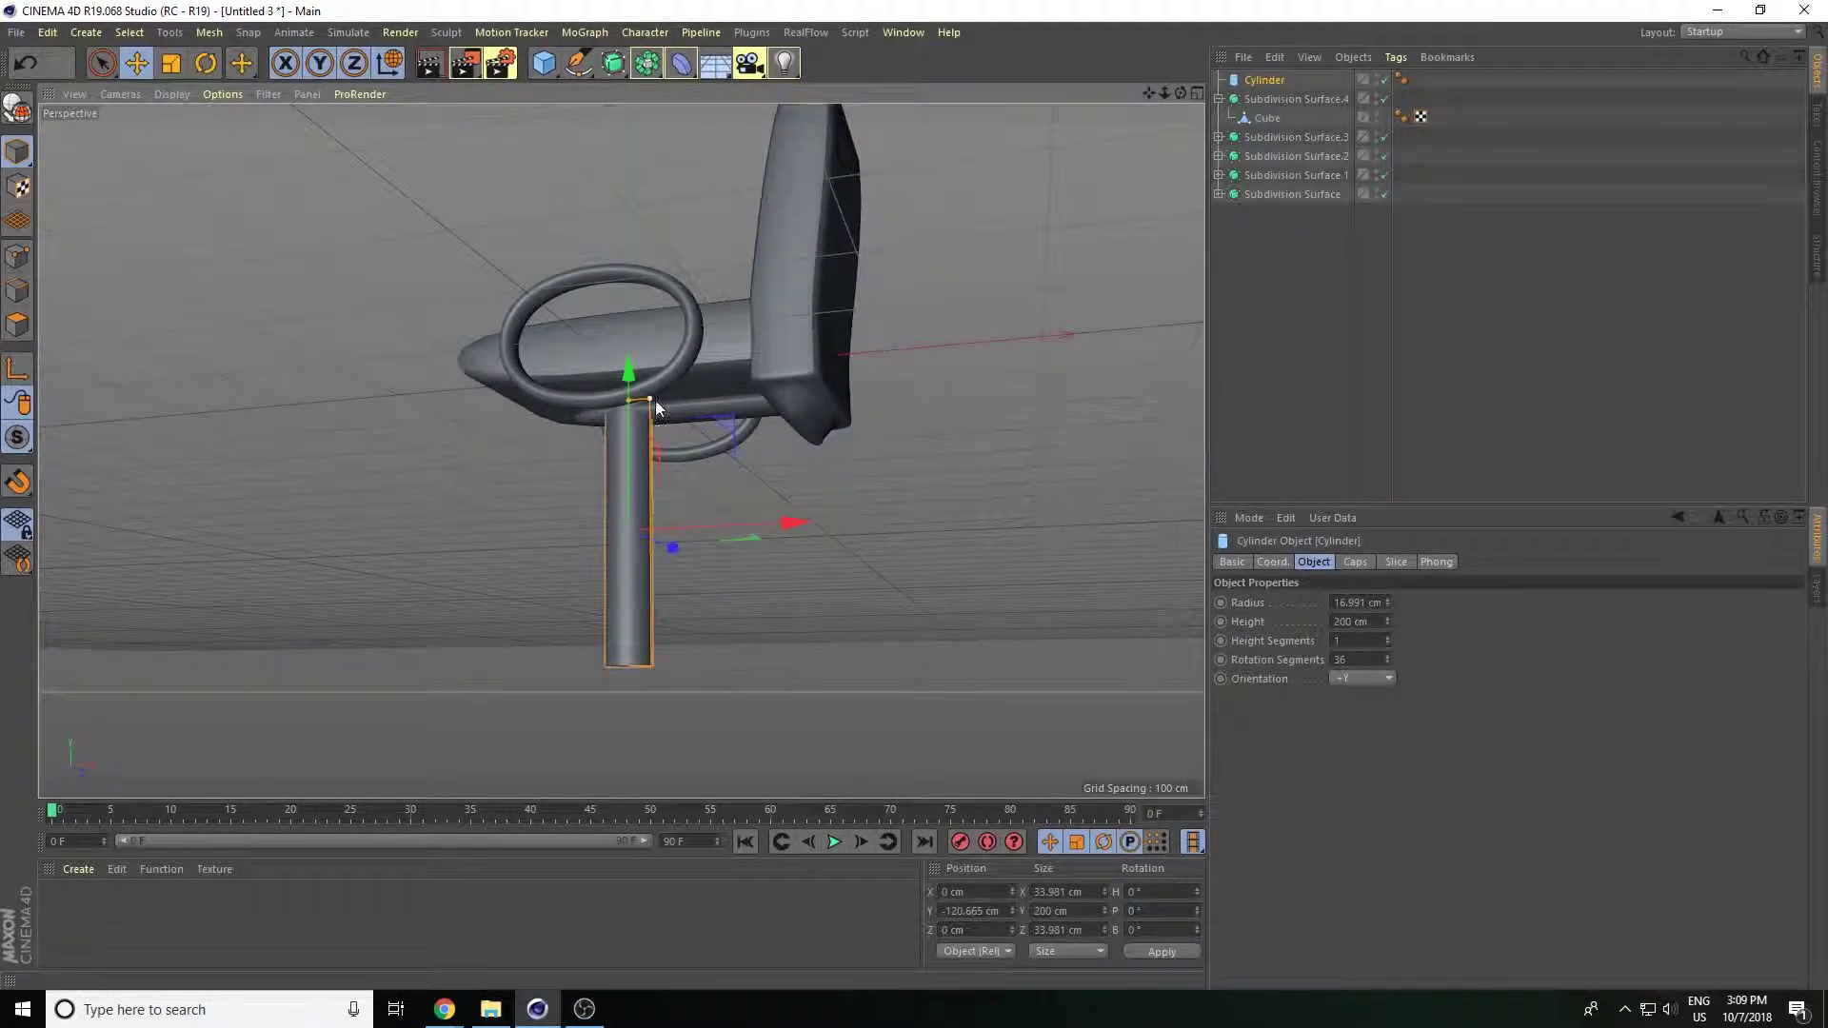
Thin the cylinder to 11.376 cm radius, about 157.6 cm tall, centred under the seat.
drag(648, 398, 627, 394)
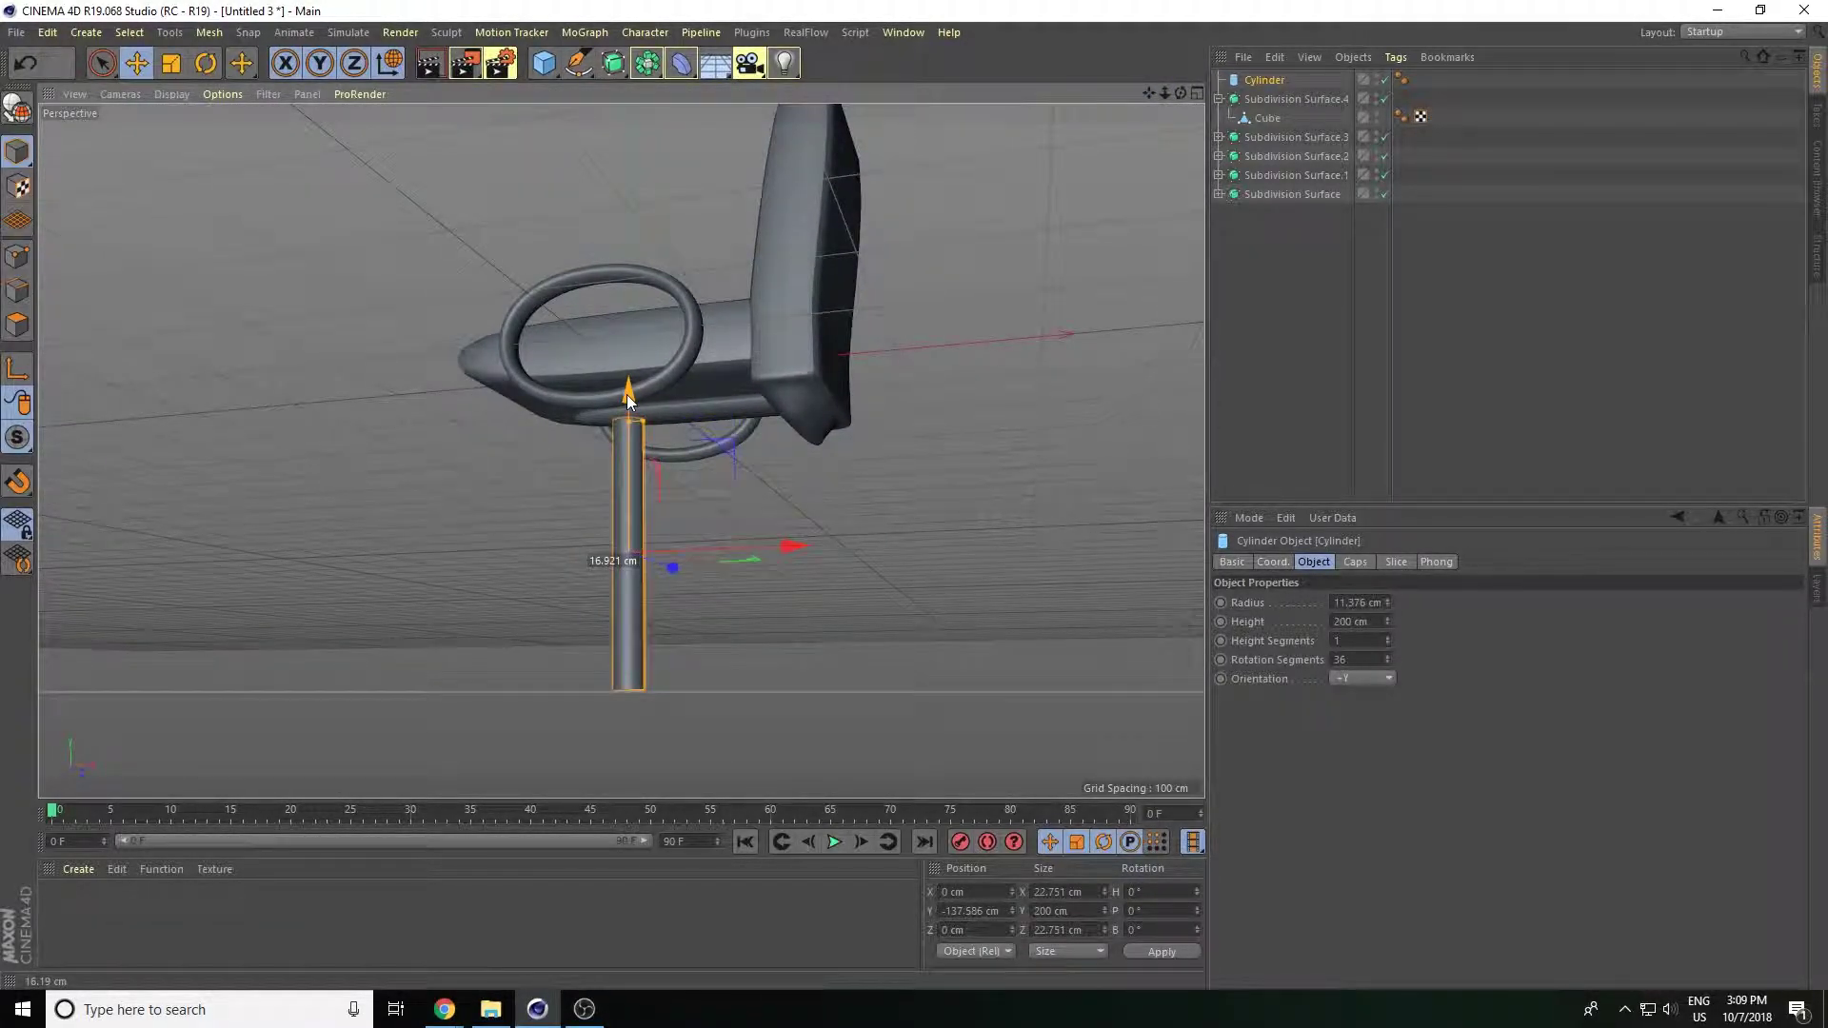
mouse_move(792, 541)
mouse_down()
mouse_move(829, 539)
mouse_move(889, 631)
mouse_move(1002, 672)
mouse_move(627, 461)
mouse_move(539, 388)
mouse_move(539, 413)
mouse_move(611, 460)
mouse_move(543, 328)
mouse_up()
alt+drag(543, 543, 566, 529)
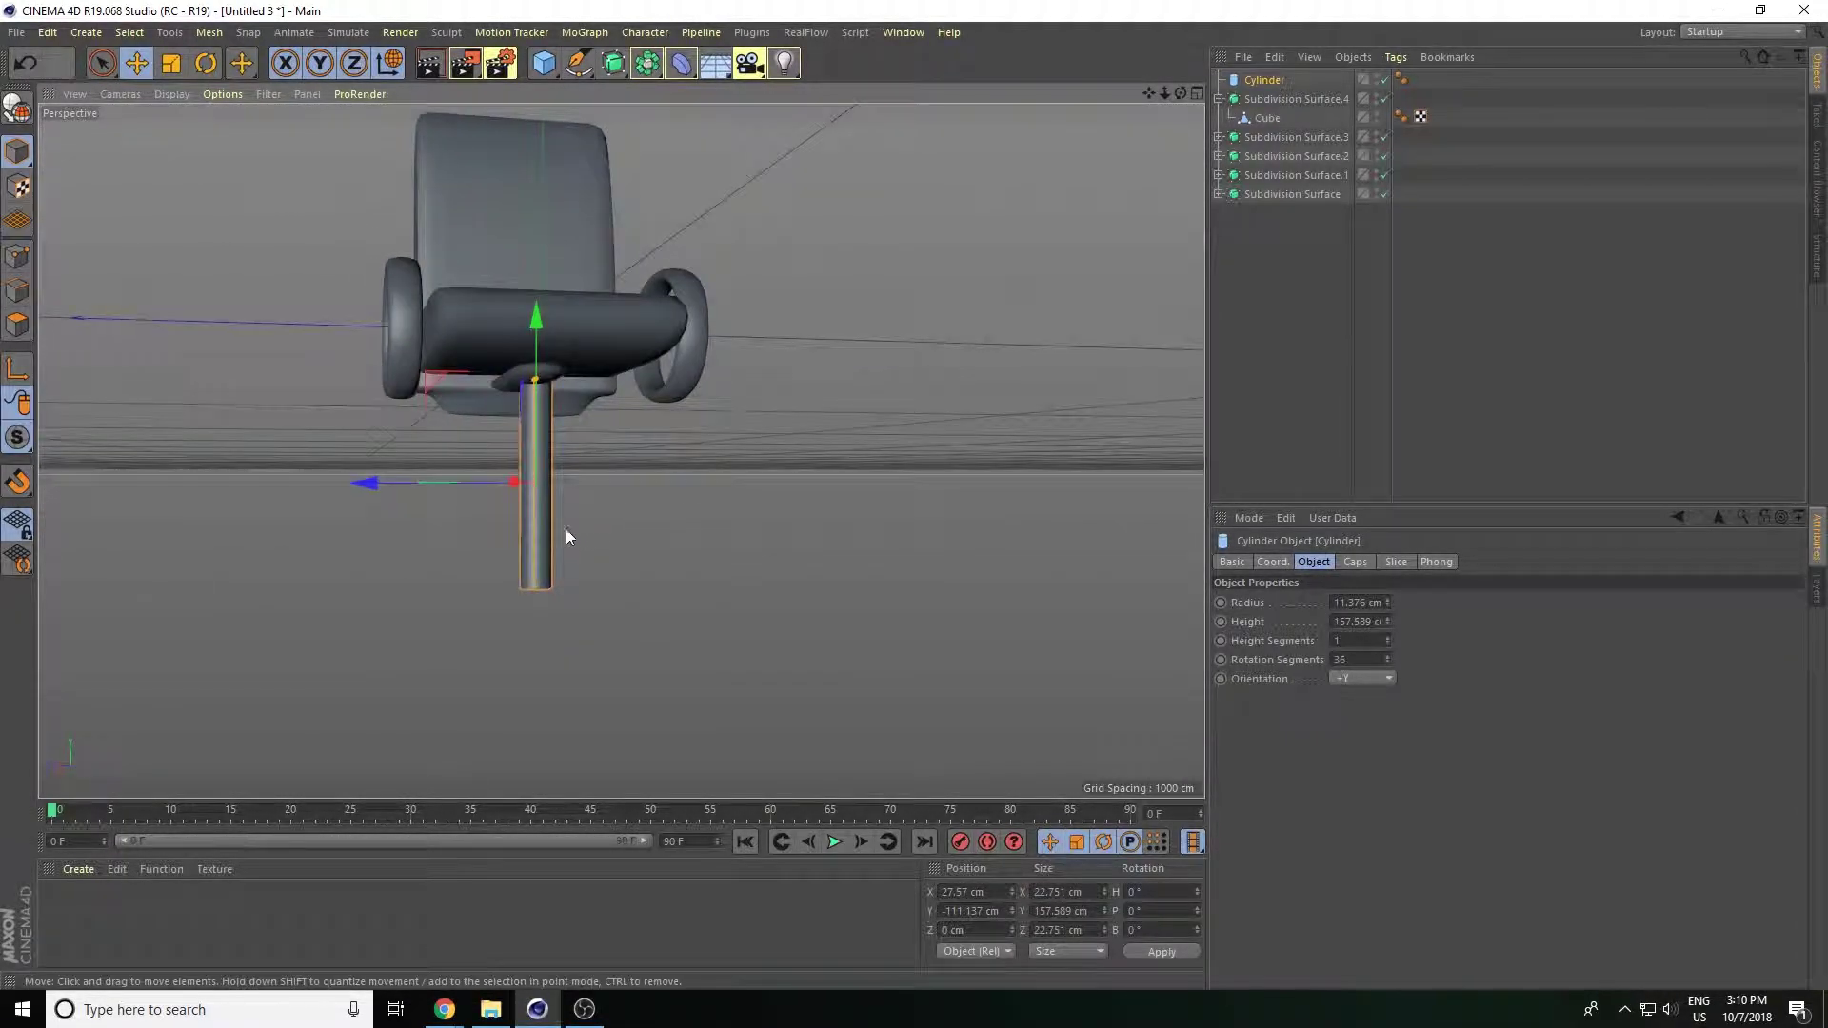
mouse_move(383, 481)
mouse_down()
mouse_move(581, 575)
mouse_move(501, 598)
mouse_up()
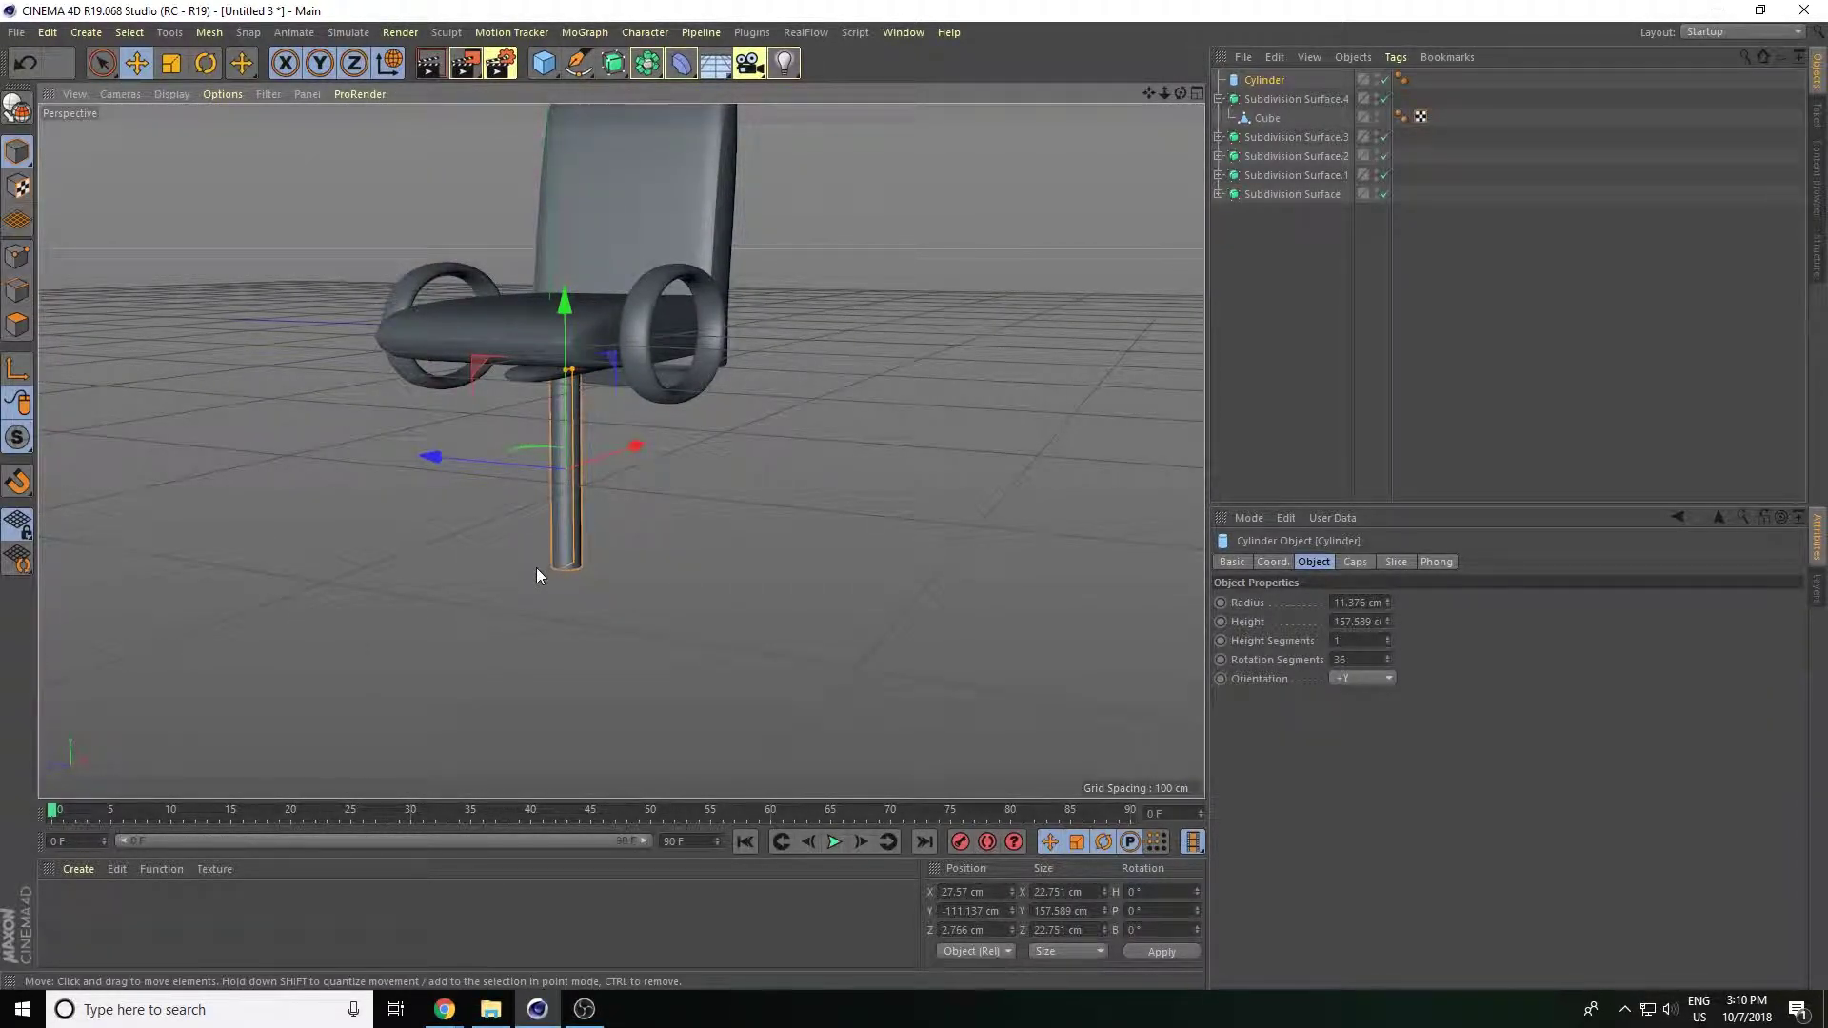
Duplicate the post as Cylinder.1 and widen it into a 23.758 cm radius, 14.87 cm disc.
mouse_move(569, 357)
ctrl+mouse_down()
mouse_move(558, 493)
mouse_move(627, 568)
ctrl+mouse_up()
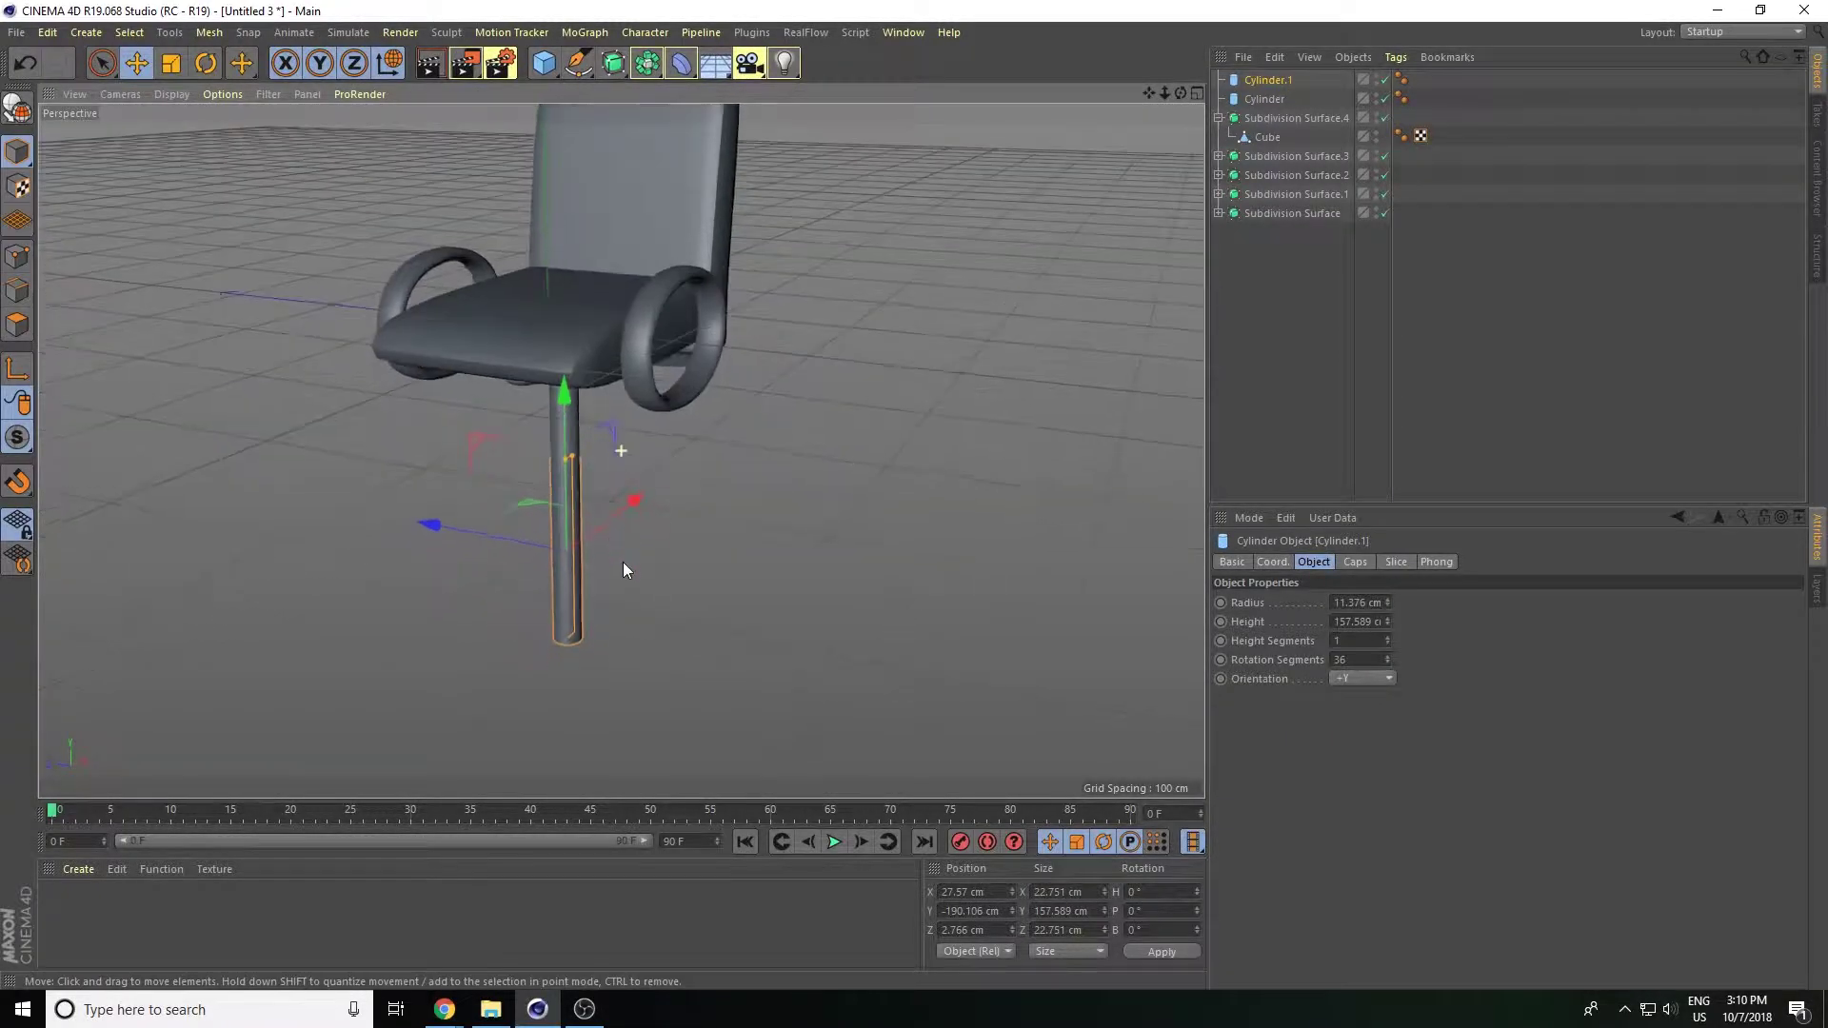
drag(449, 536, 661, 583)
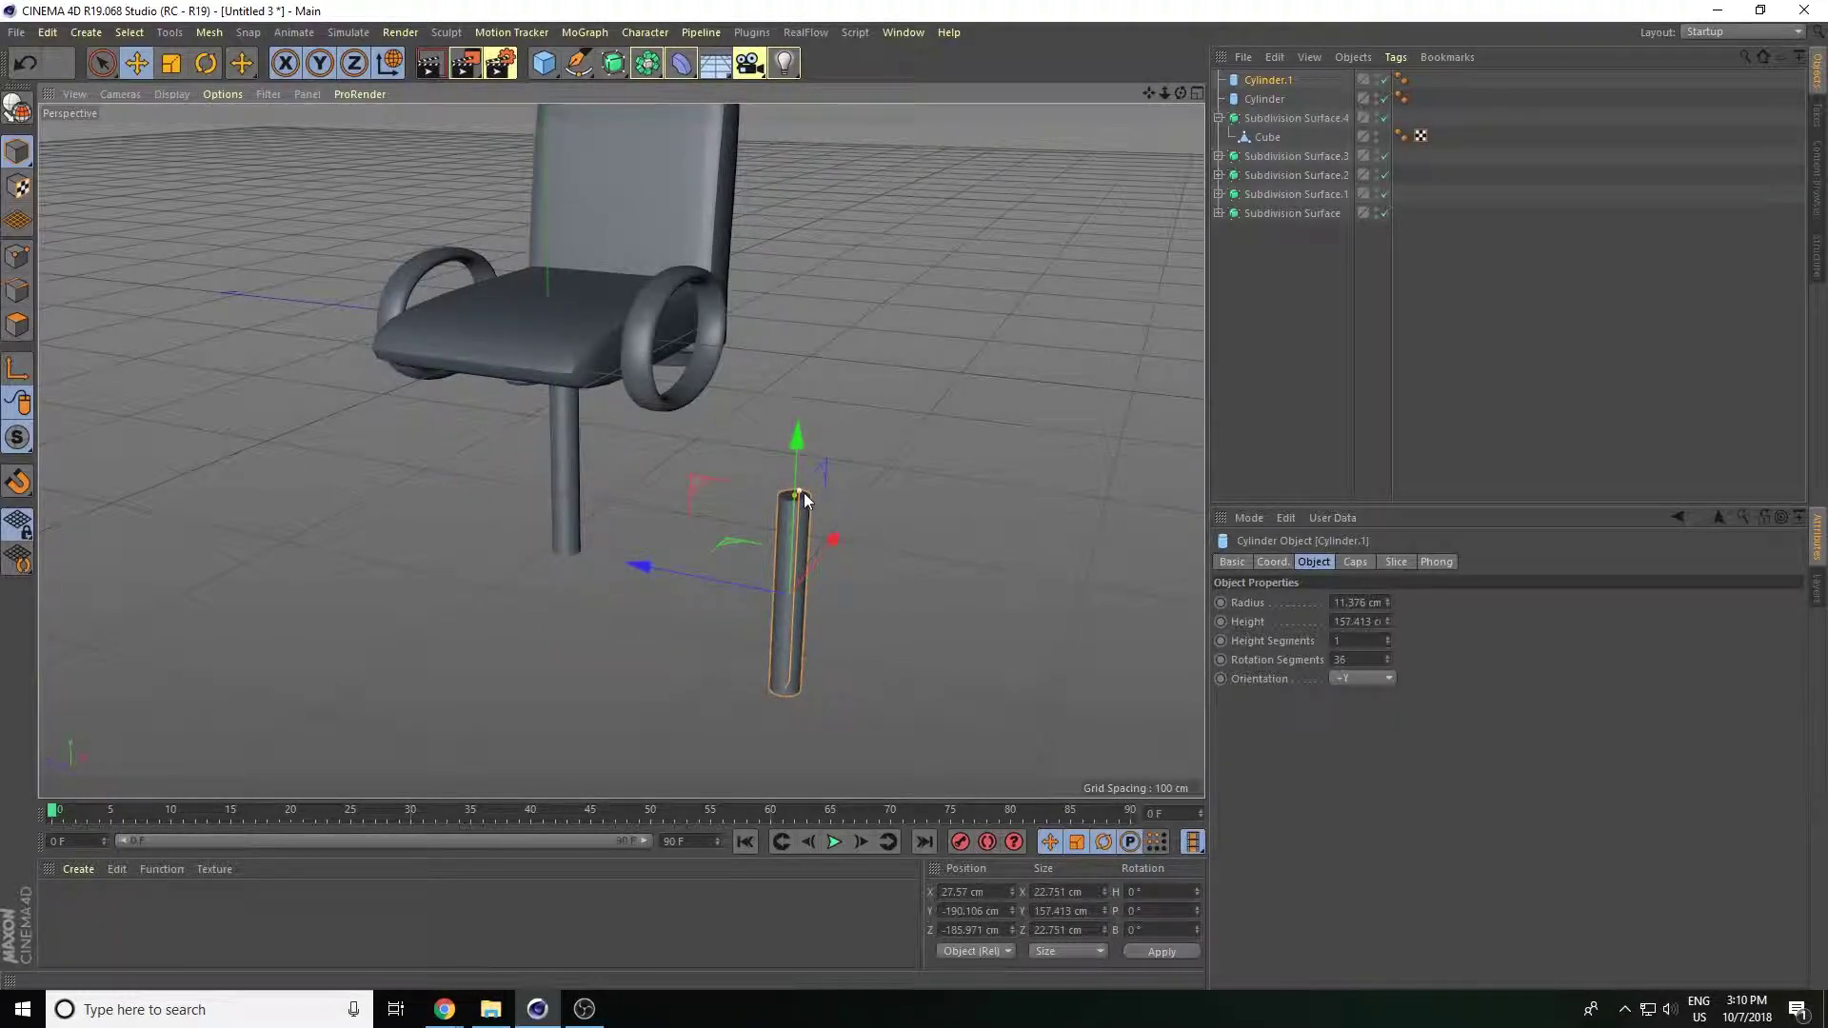
mouse_move(804, 494)
mouse_down()
mouse_move(805, 595)
mouse_move(417, 582)
mouse_up()
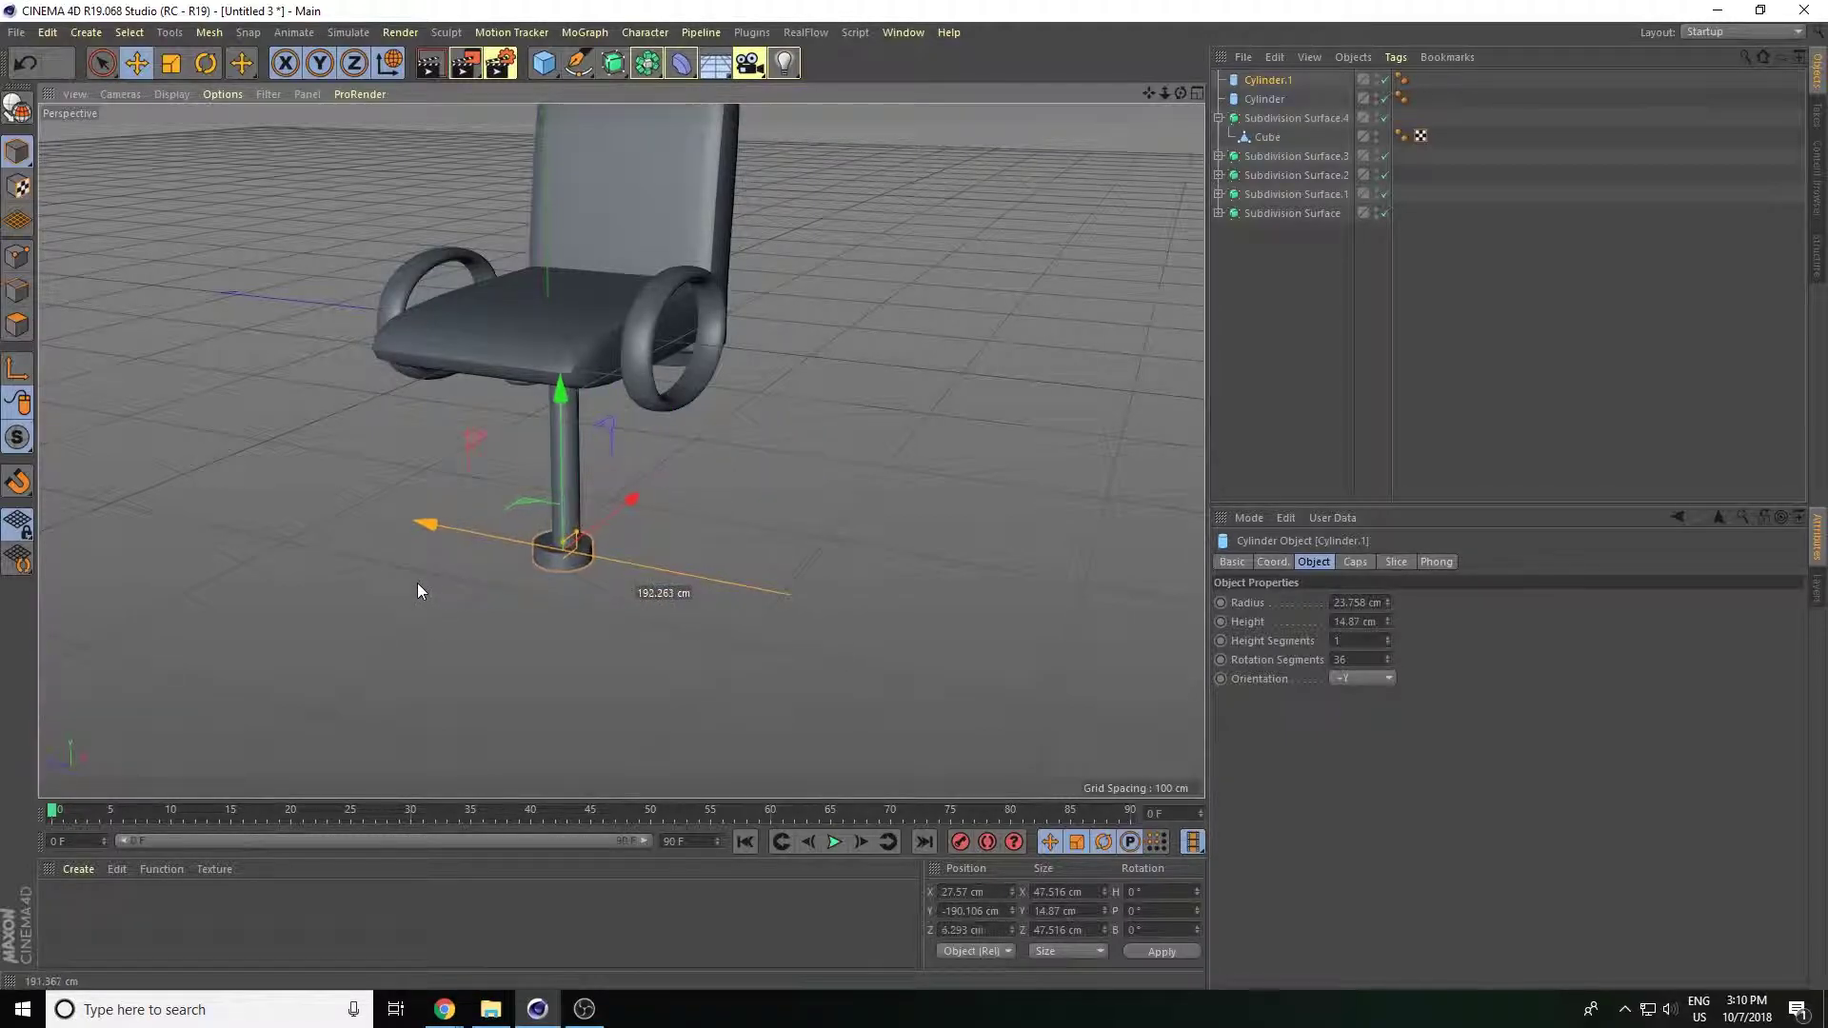
click(771, 516)
alt+drag(771, 516, 849, 448)
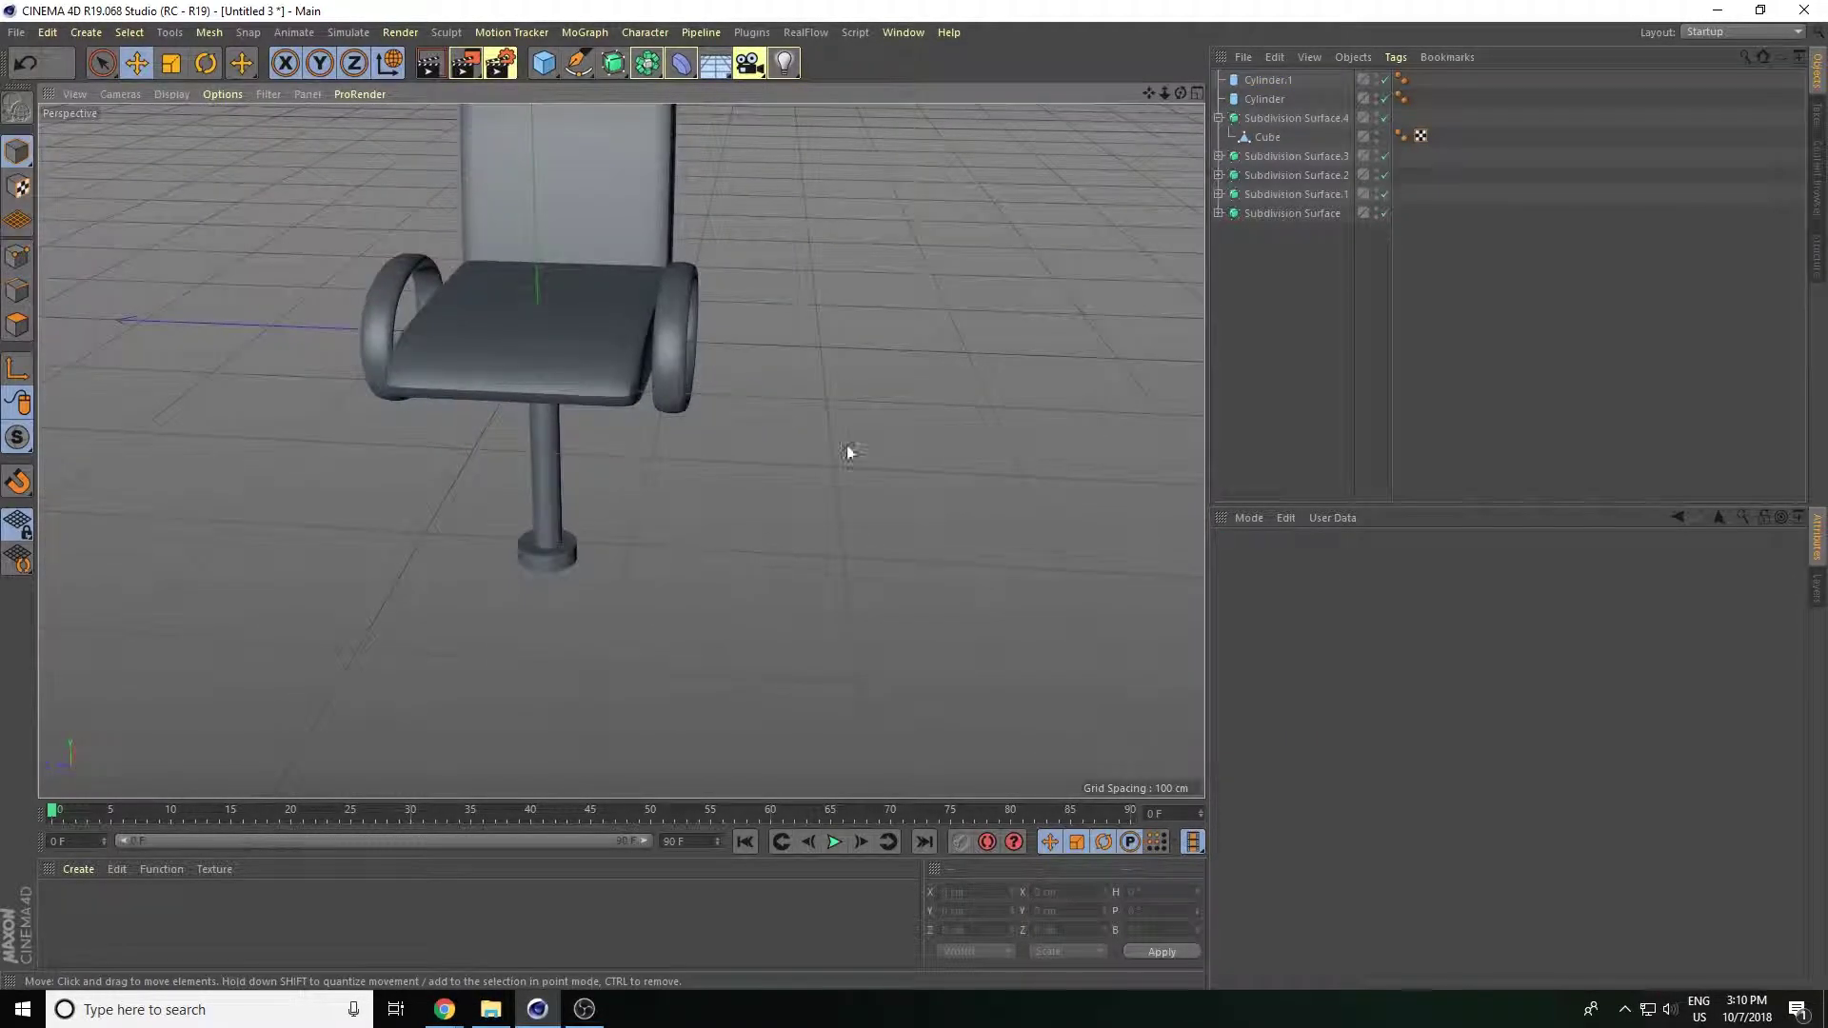
mouse_move(1163, 93)
mouse_down()
mouse_move(622, 450)
mouse_move(646, 577)
mouse_up()
Centre the base disc under the foot of the central post.
click(489, 648)
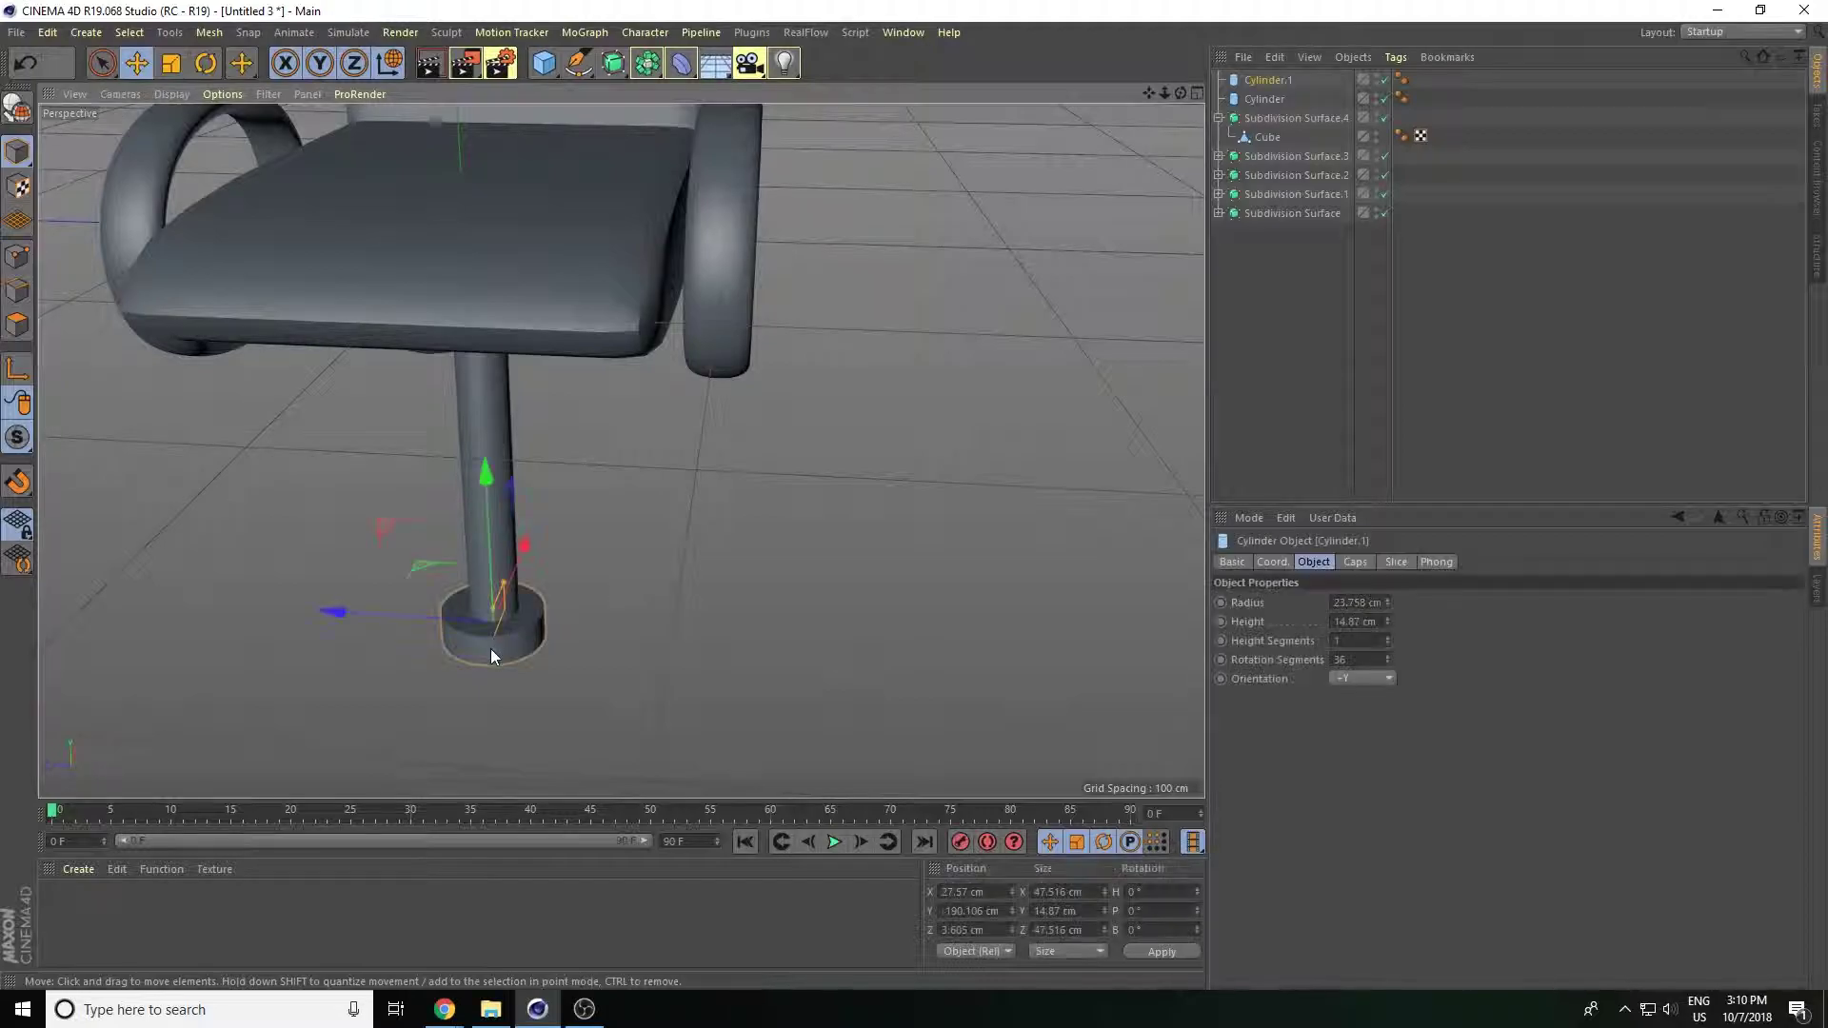
mouse_move(370, 643)
mouse_down()
mouse_move(339, 610)
mouse_move(557, 656)
mouse_move(521, 655)
mouse_up()
drag(678, 551, 730, 619)
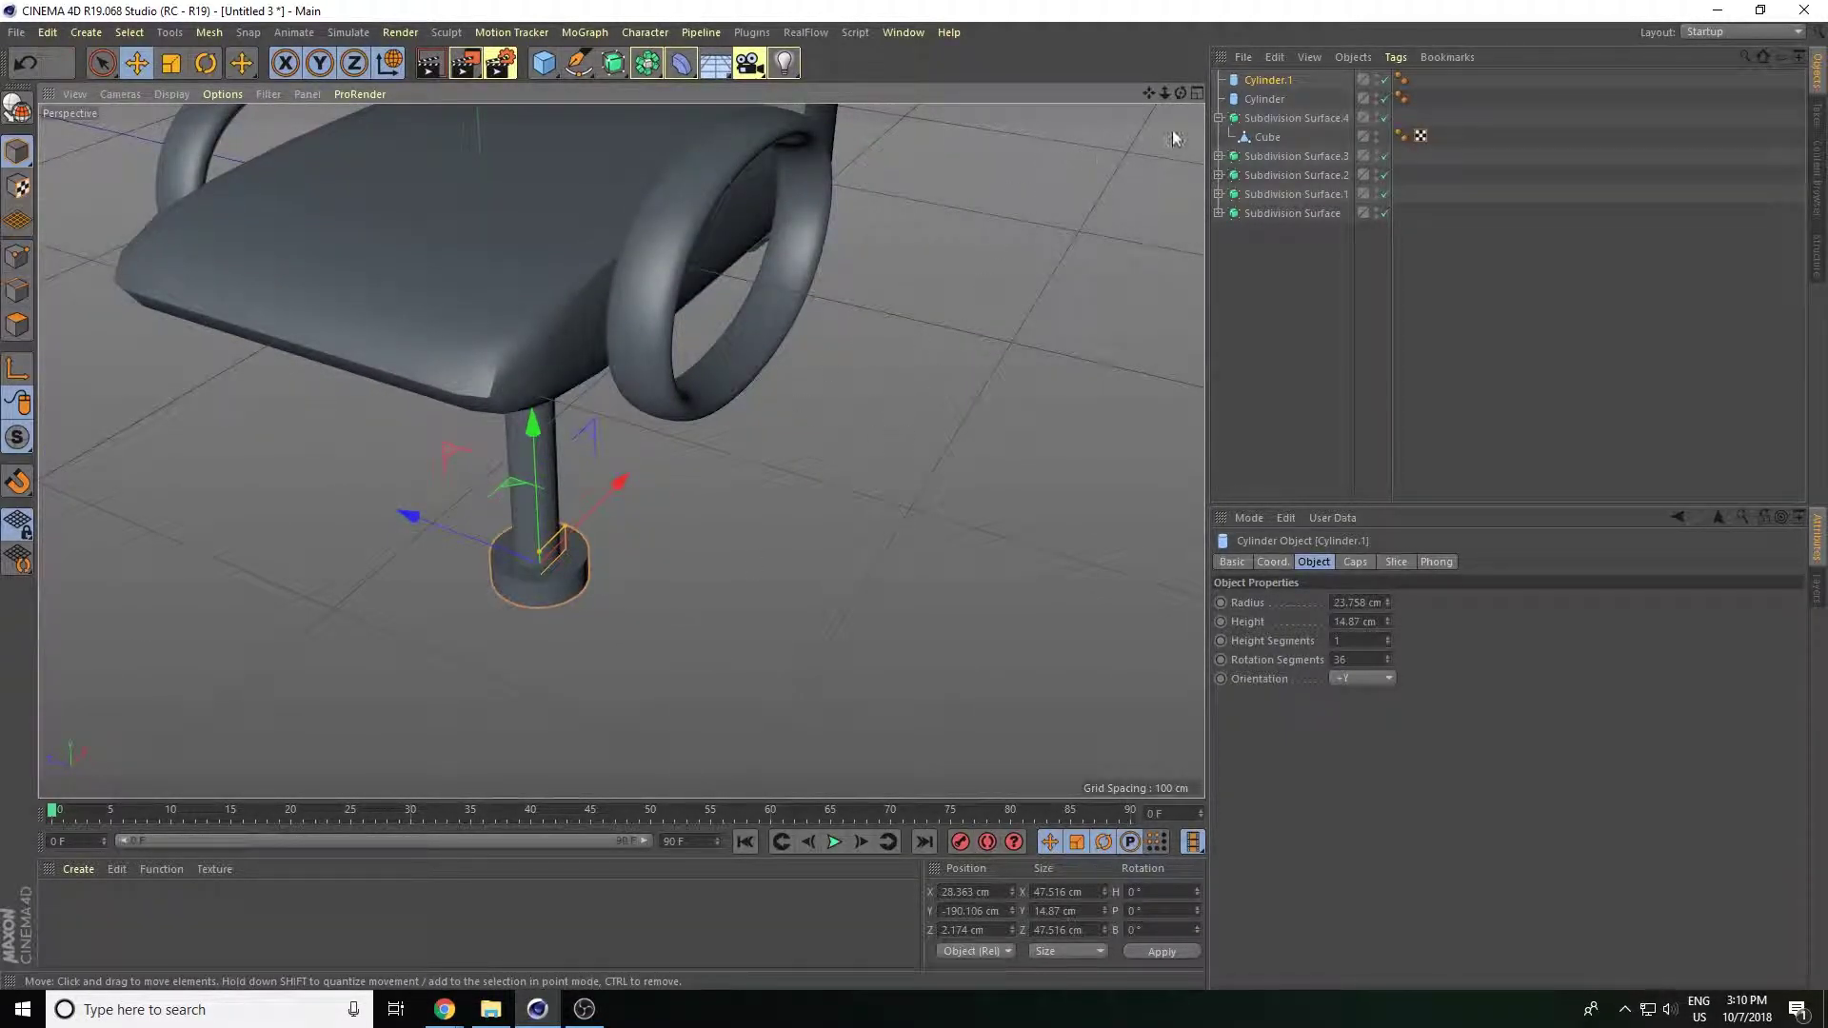
scroll(1174, 138, up, 5)
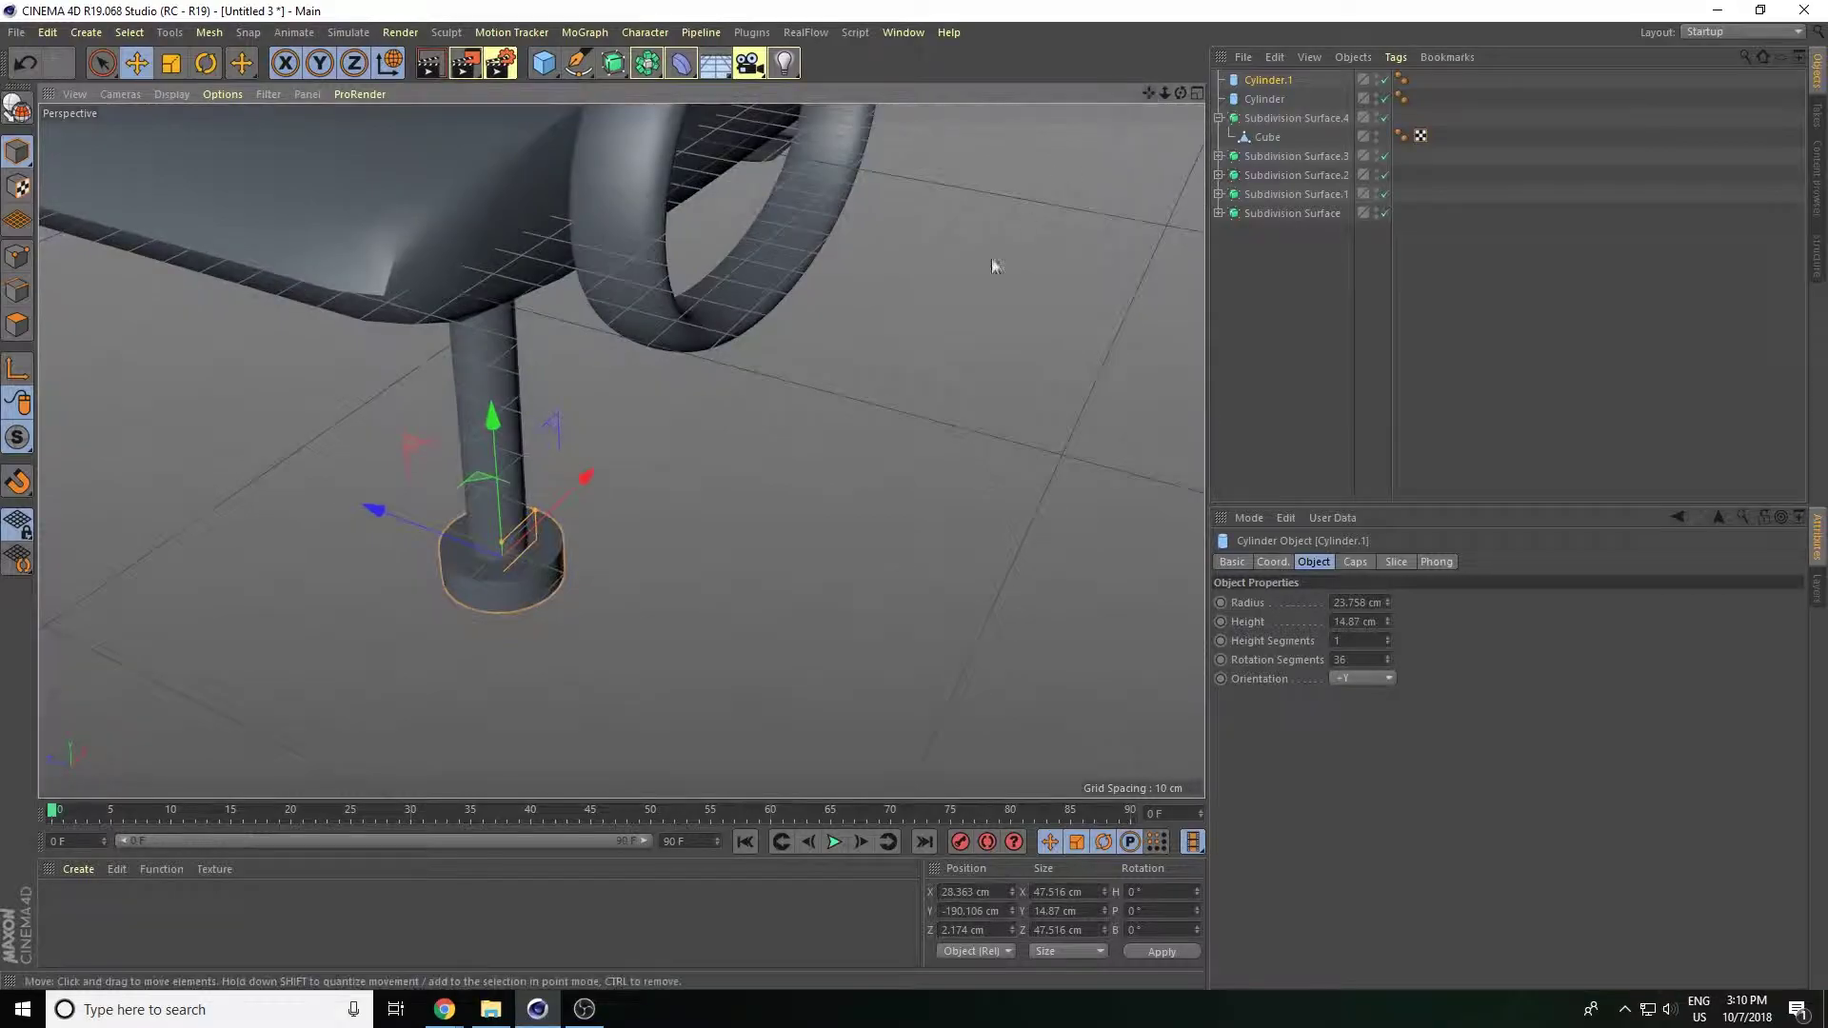
click(743, 571)
mouse_move(743, 572)
alt+mouse_down()
mouse_move(705, 561)
mouse_move(569, 630)
alt+mouse_up()
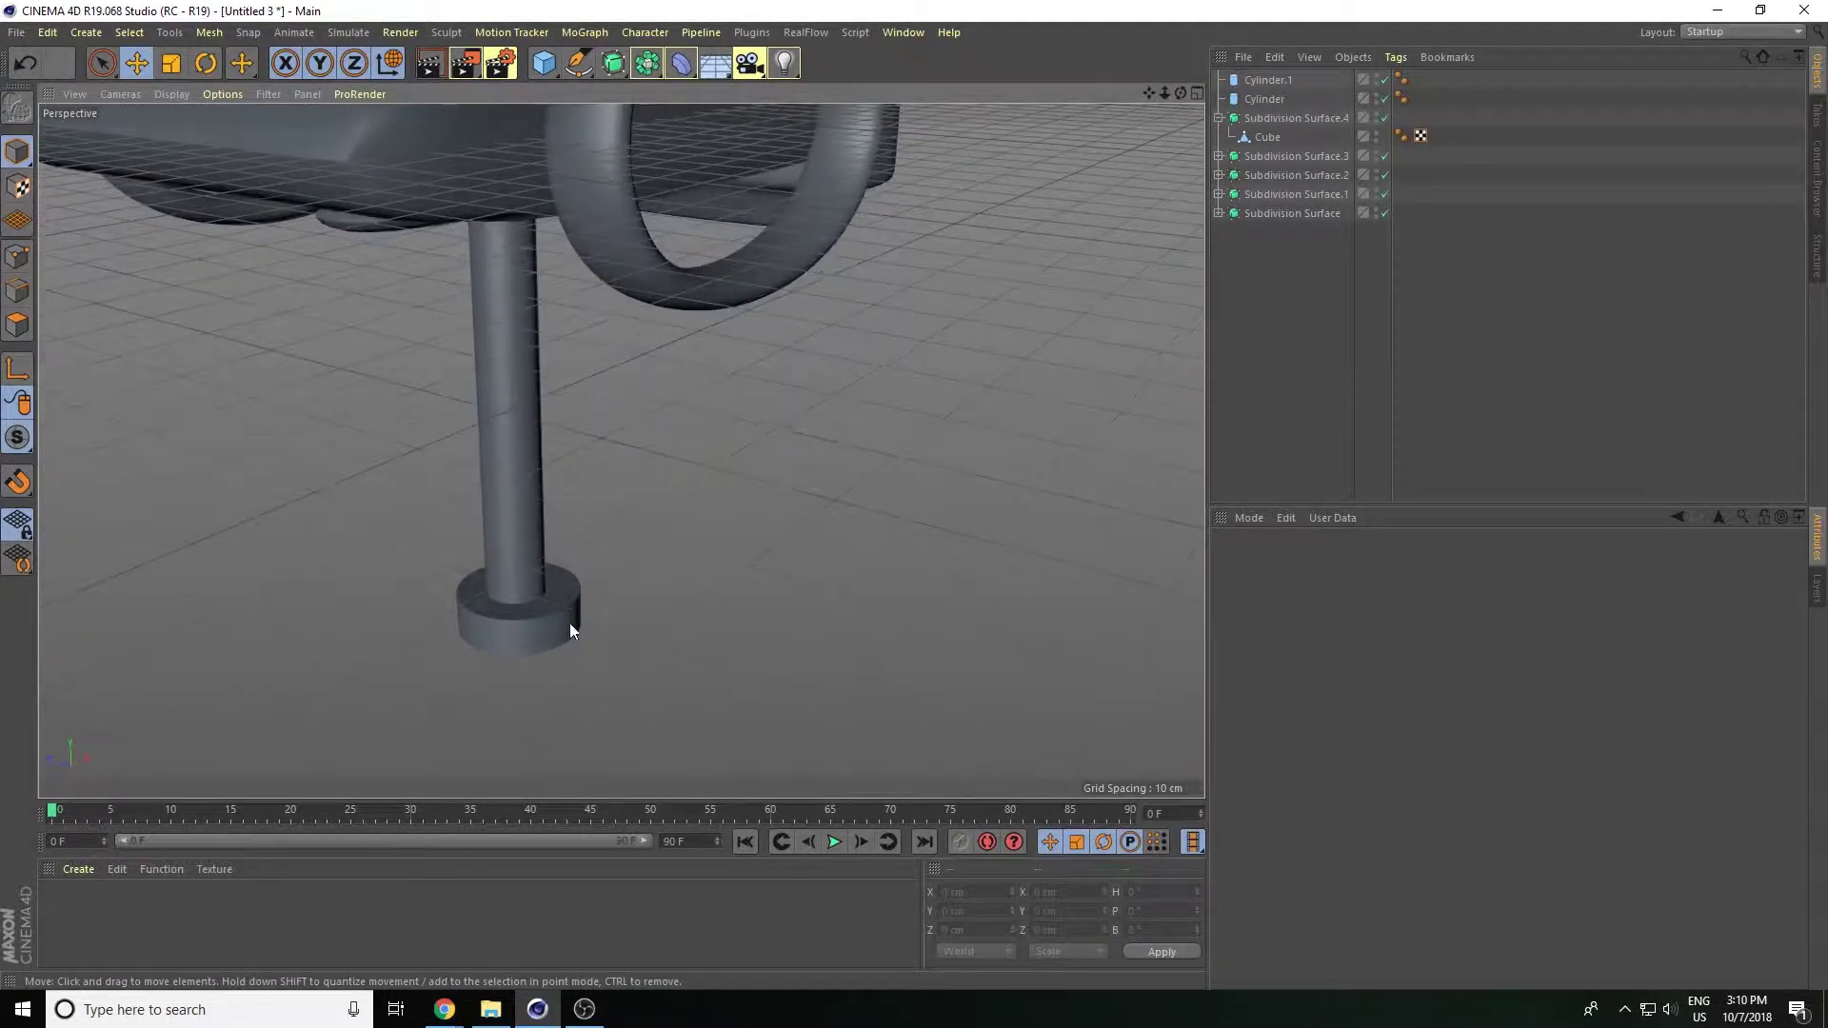
click(529, 640)
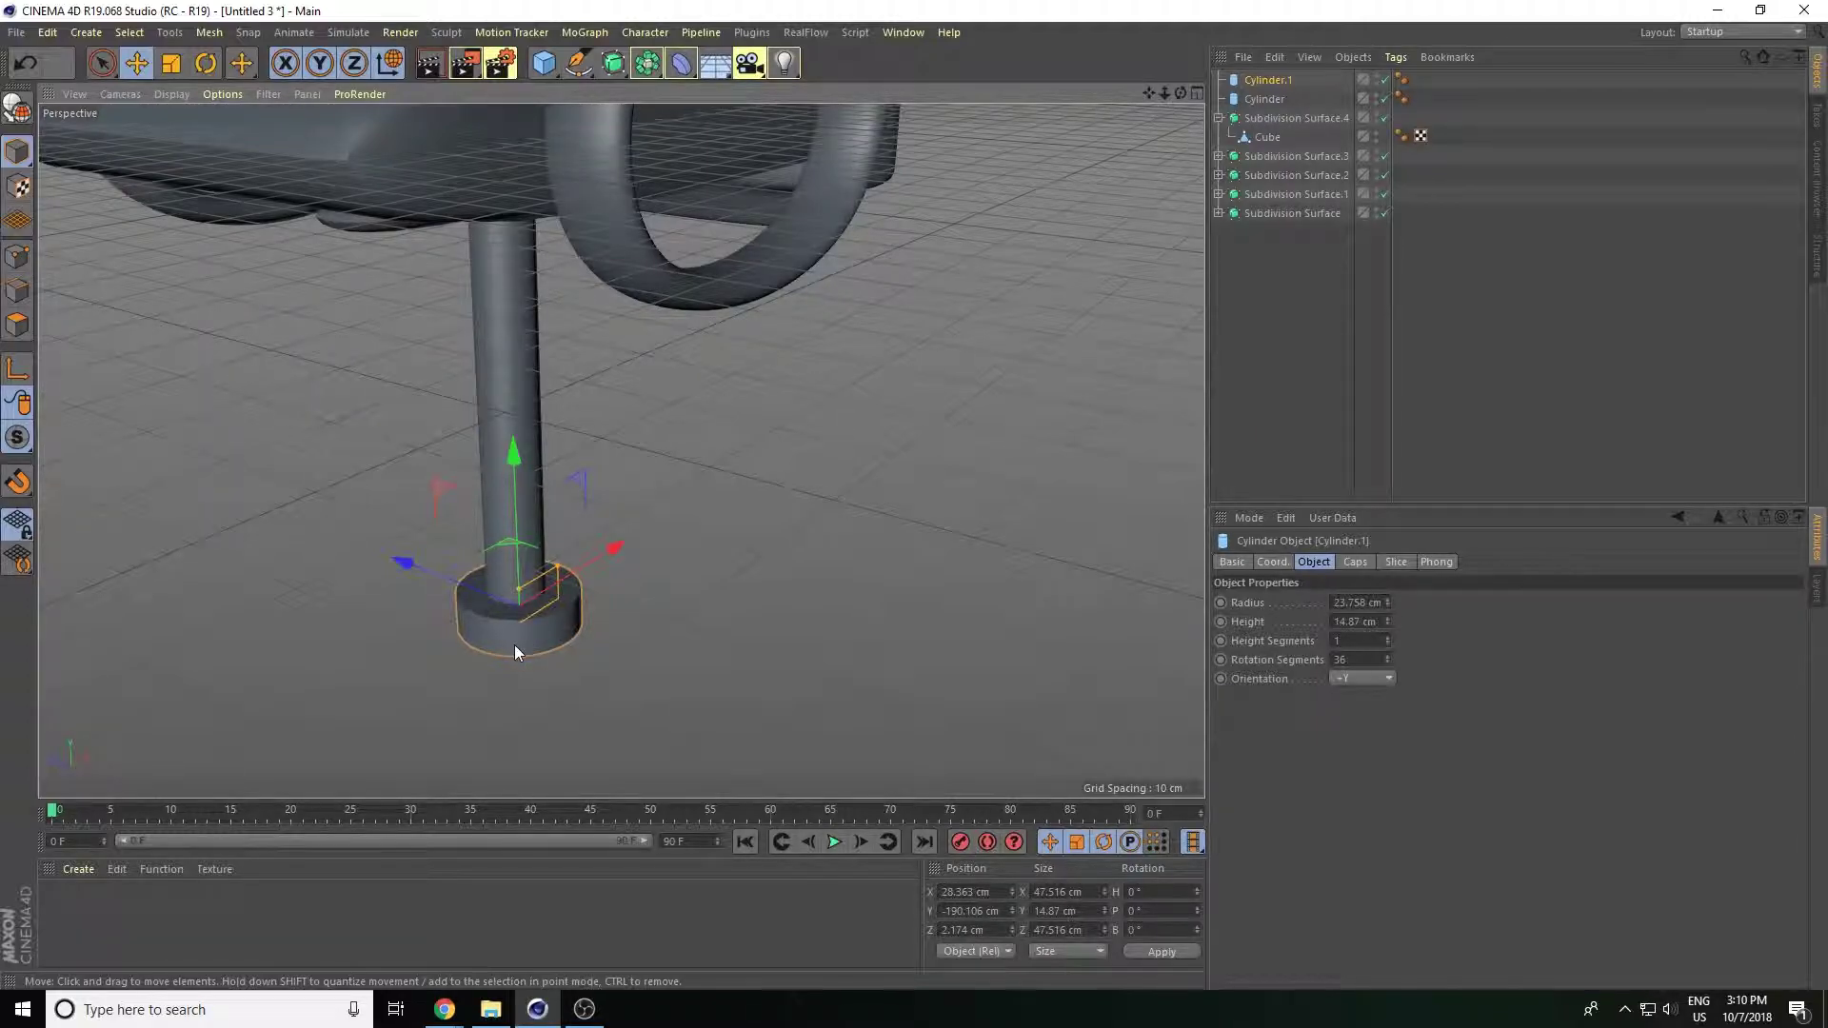
Add a cube and lower it below the chair seat.
click(544, 65)
click(706, 93)
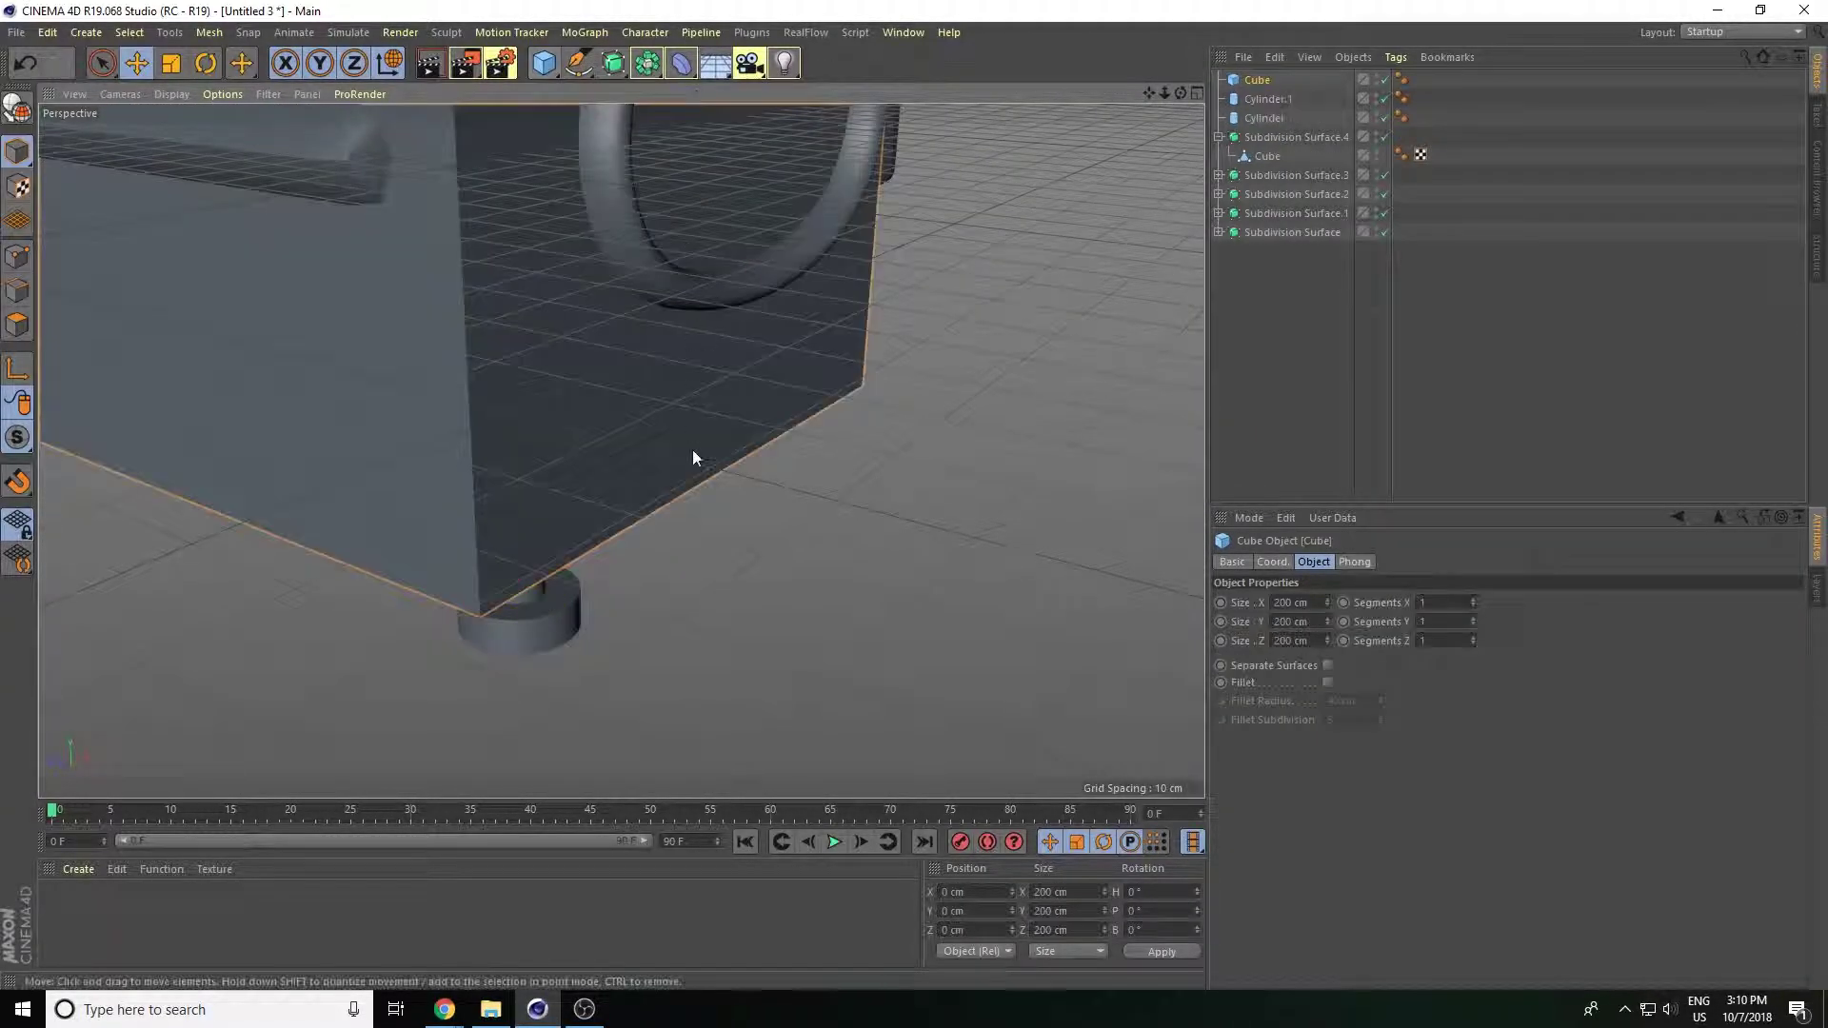
drag(1164, 93, 841, 159)
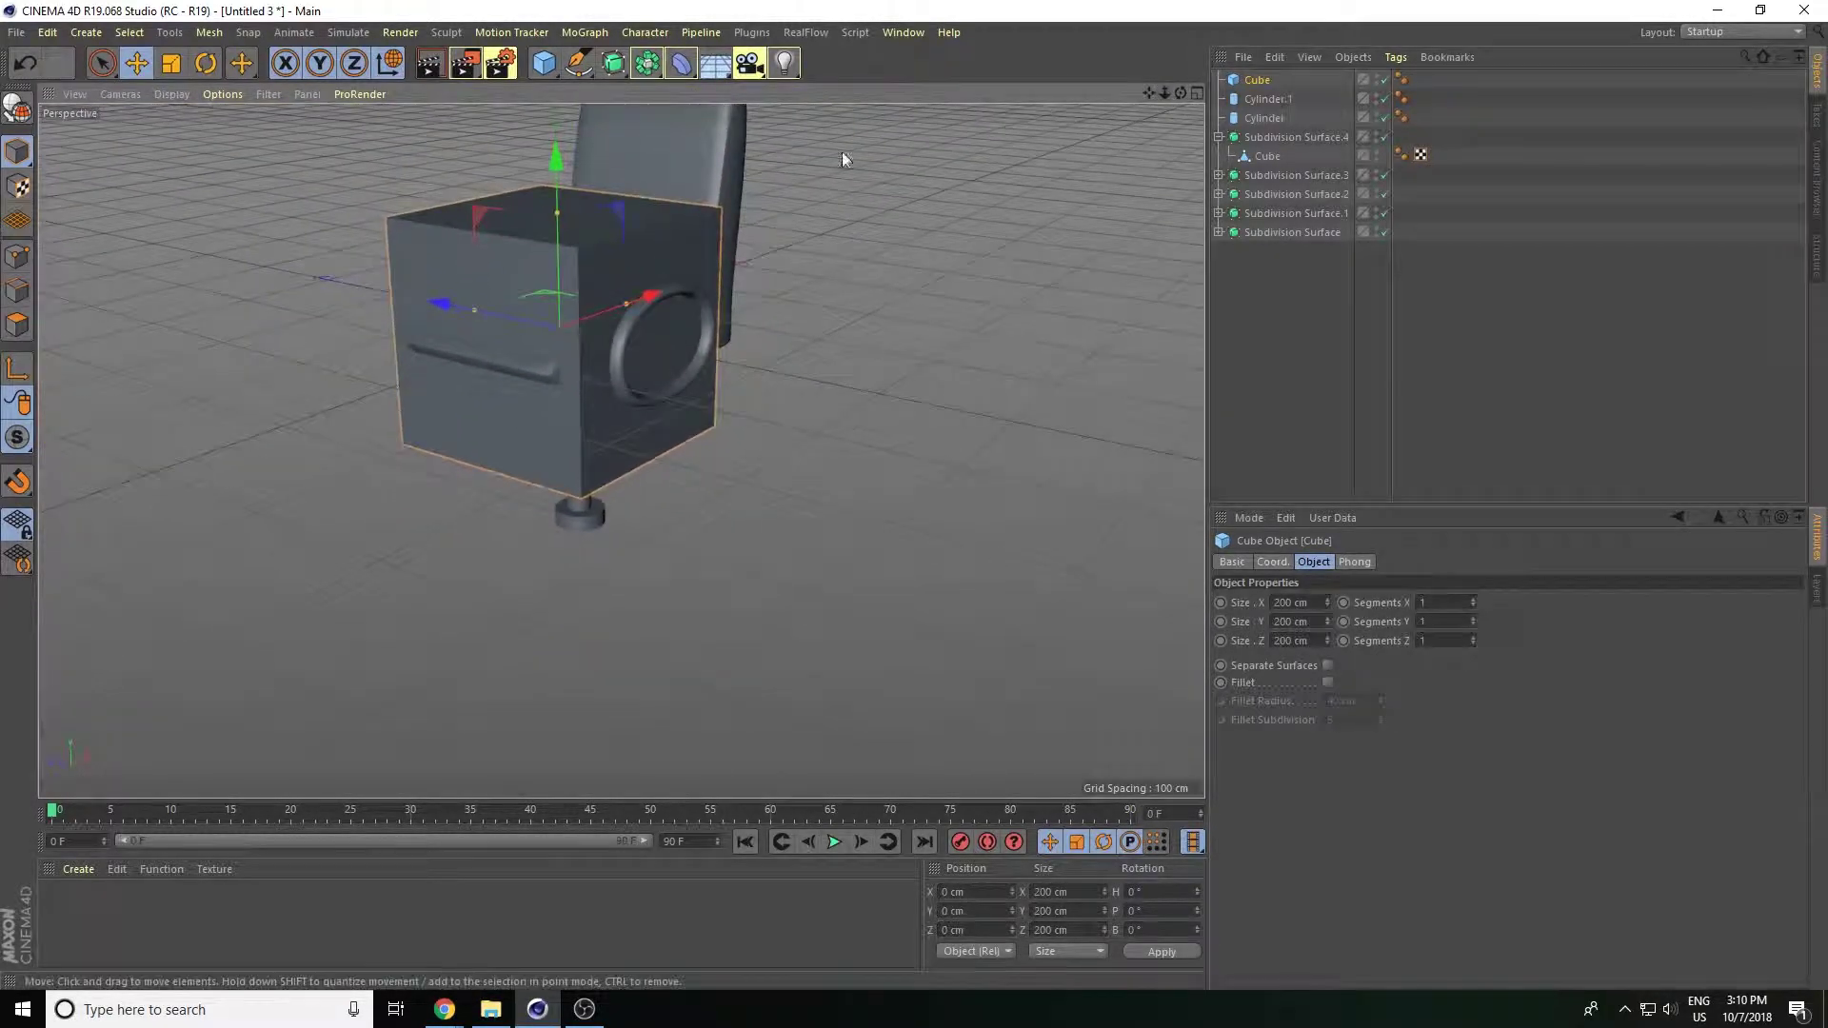
drag(534, 192, 523, 459)
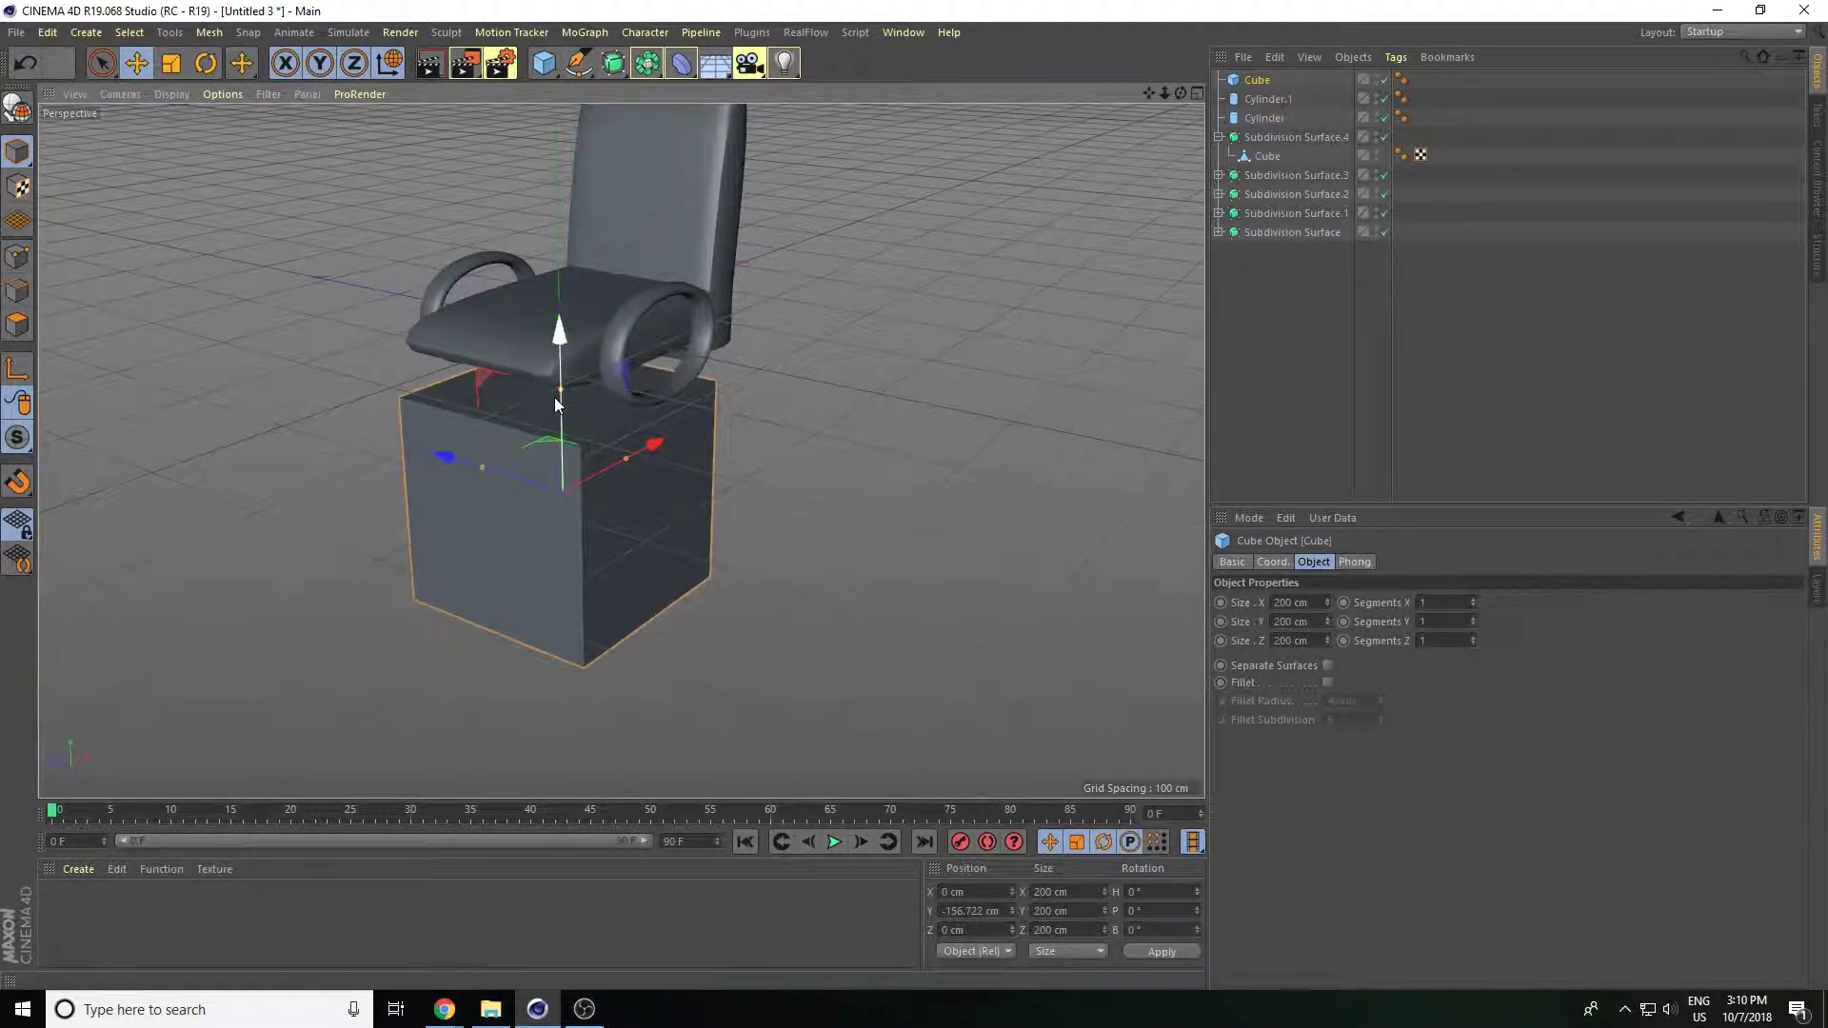
Flatten the cube into a thin slab about 19 cm wide and 6 cm thick.
mouse_move(554, 397)
mouse_down()
mouse_move(545, 501)
mouse_move(523, 490)
mouse_move(611, 465)
mouse_move(510, 486)
mouse_move(533, 503)
mouse_up()
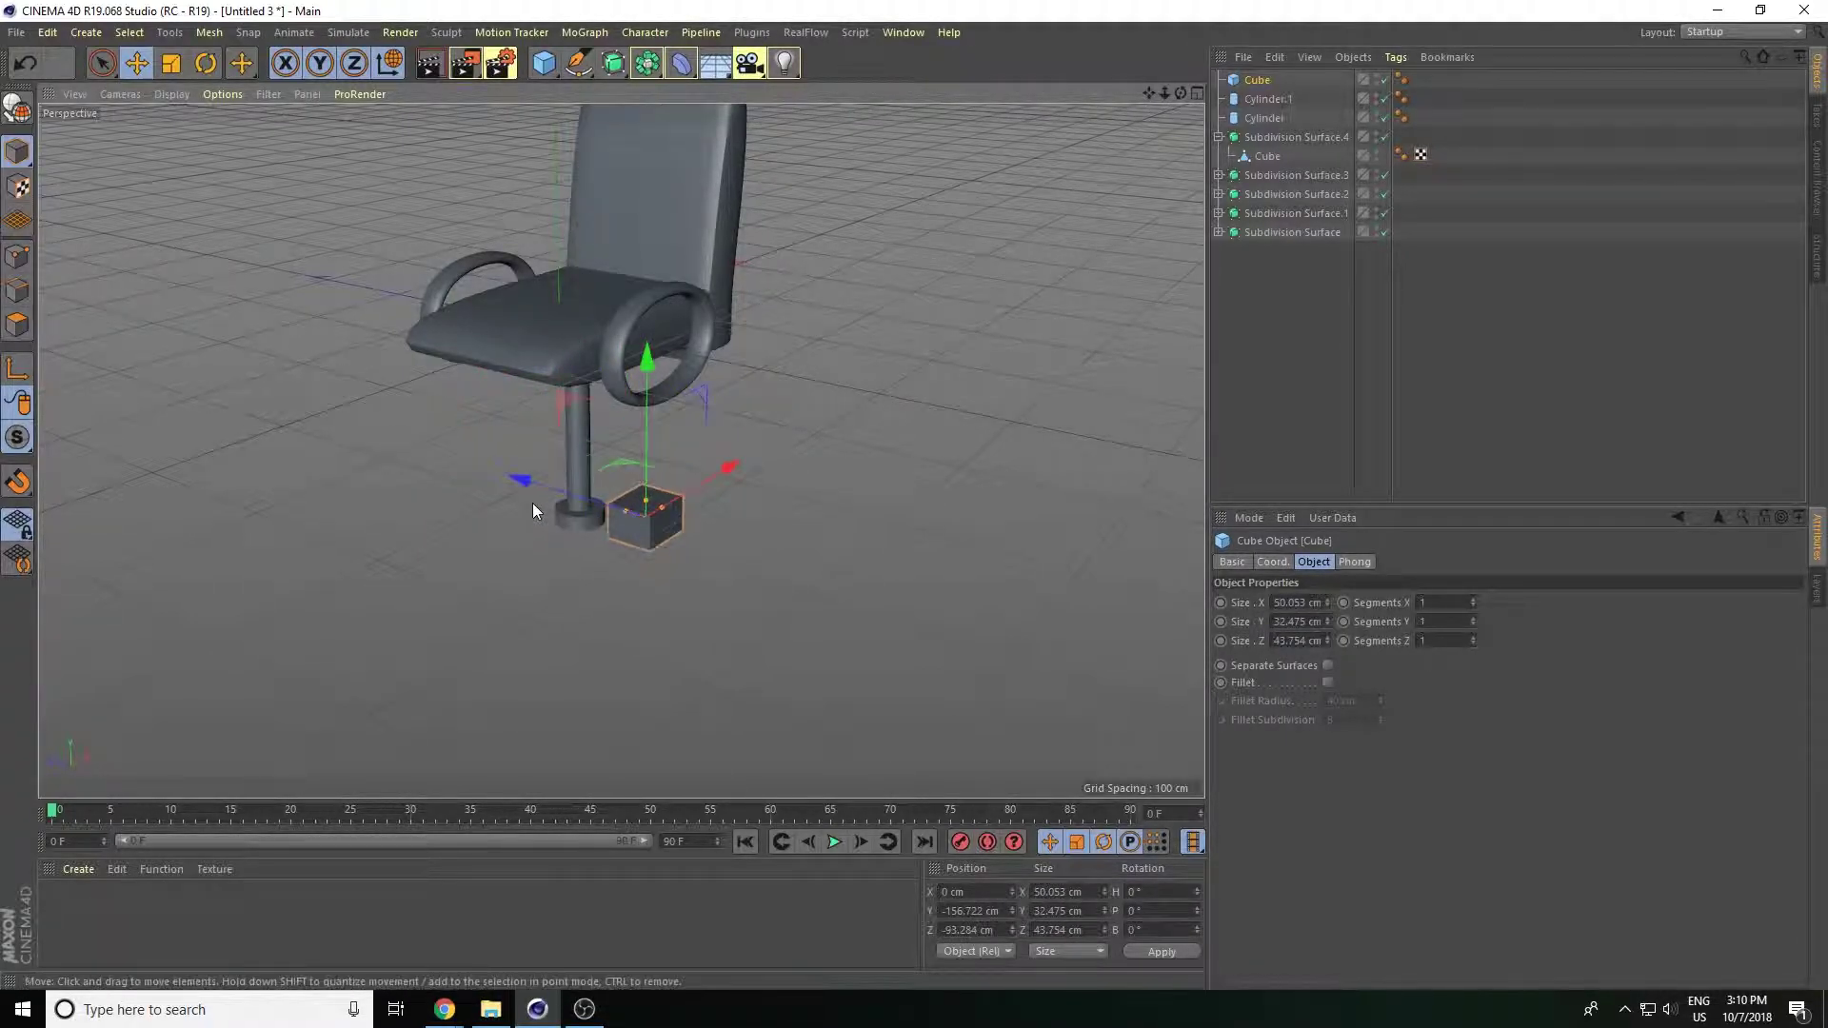
scroll(622, 450, up, 3)
scroll(622, 450, up, 6)
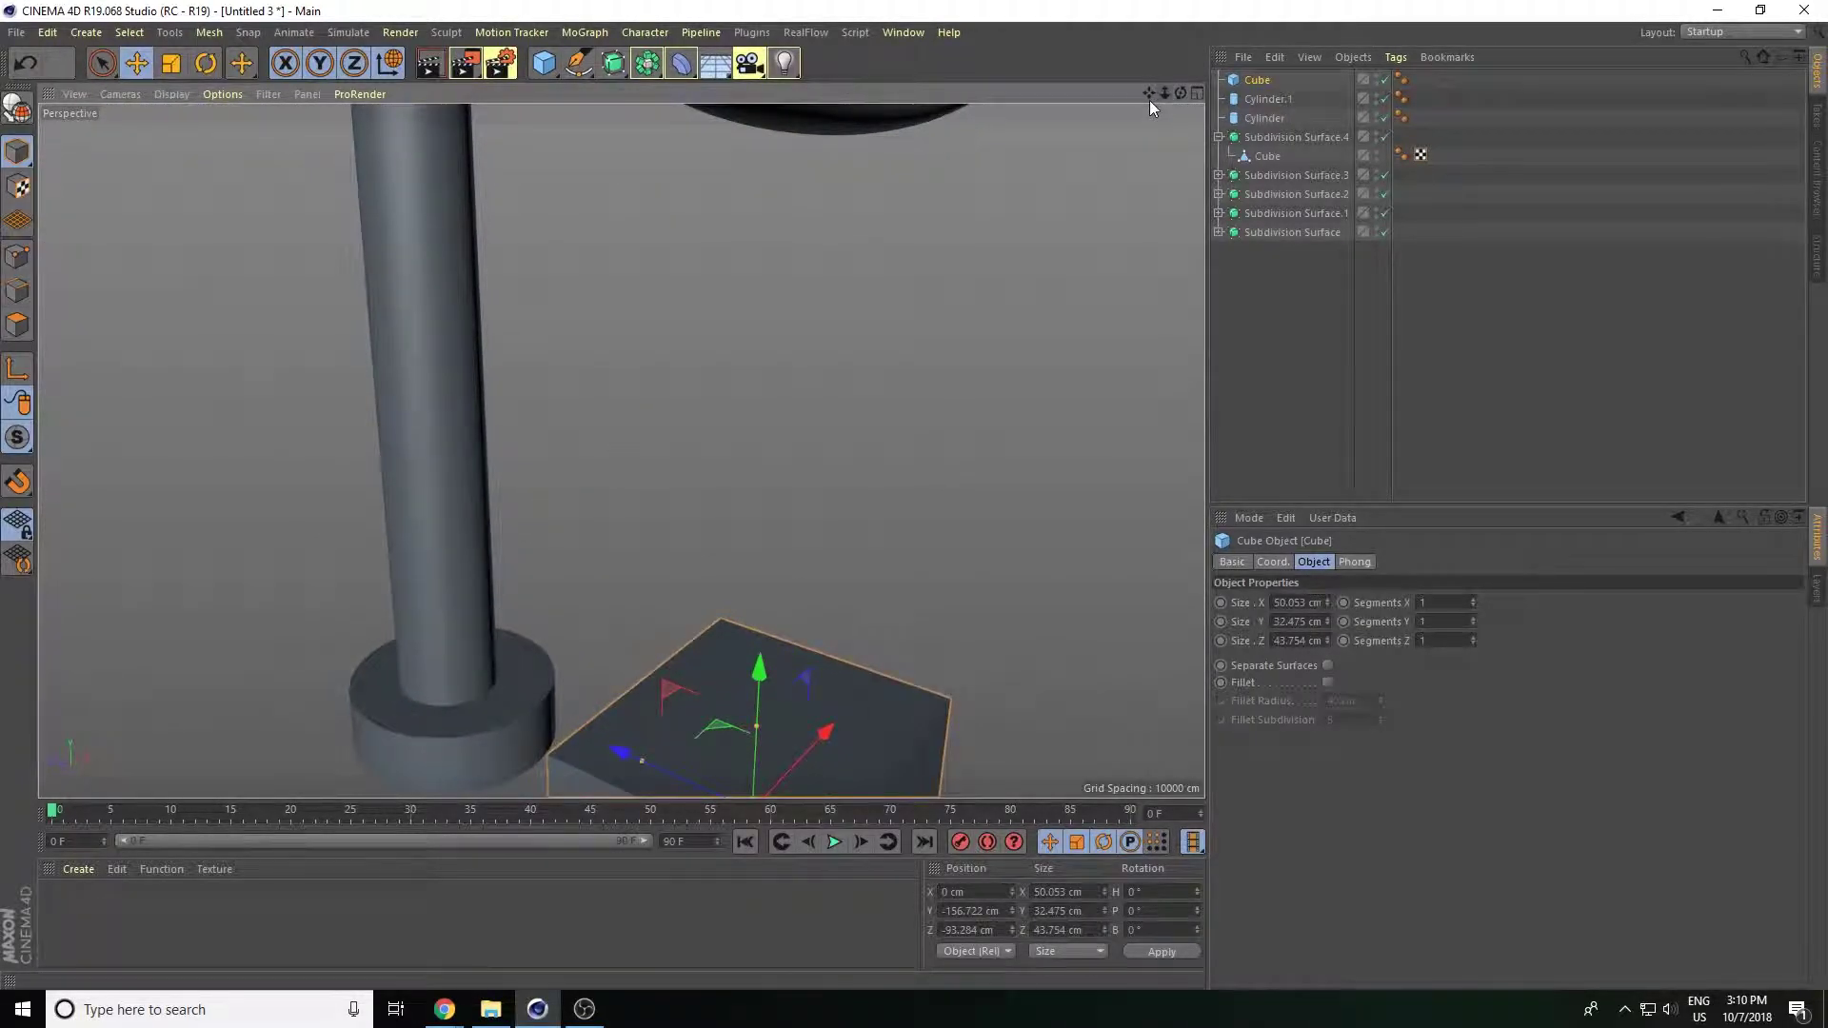
drag(1150, 100, 1210, 38)
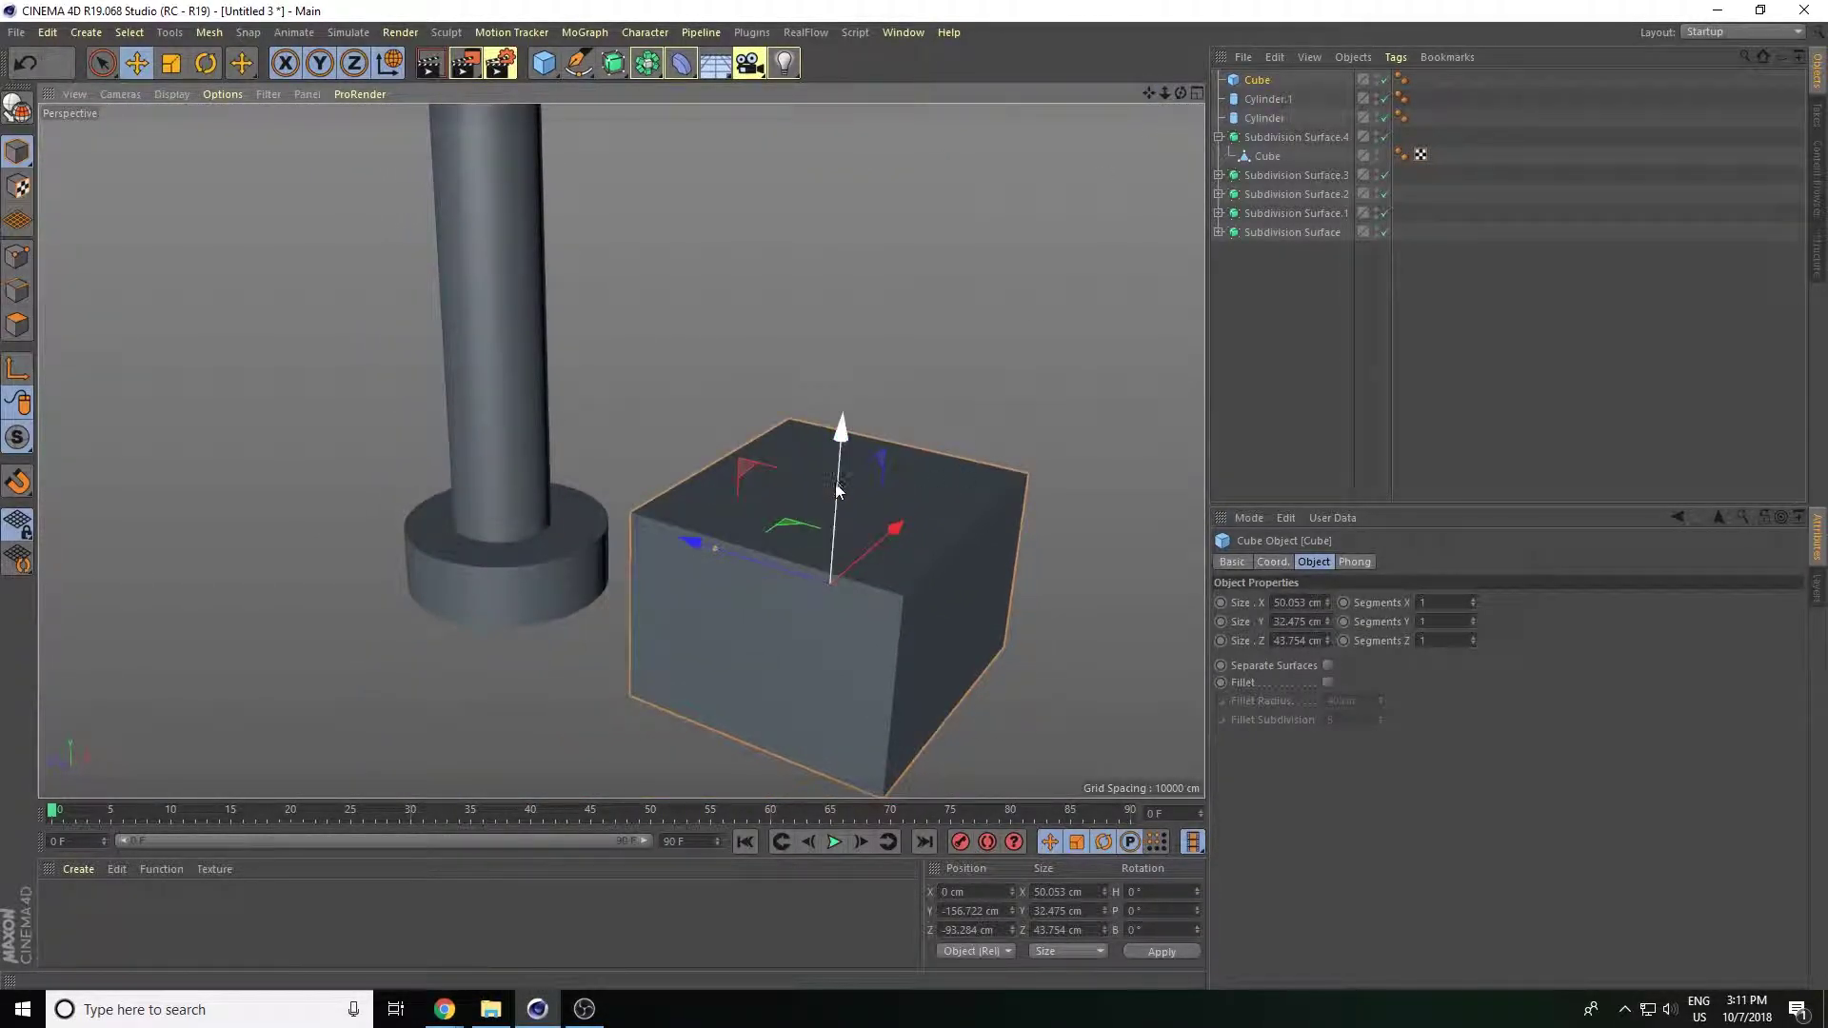
mouse_move(836, 483)
mouse_down()
mouse_move(842, 569)
mouse_move(768, 650)
mouse_up()
mouse_move(1061, 558)
mouse_down()
mouse_move(973, 581)
mouse_move(1004, 619)
mouse_move(855, 653)
mouse_up()
drag(676, 589, 425, 625)
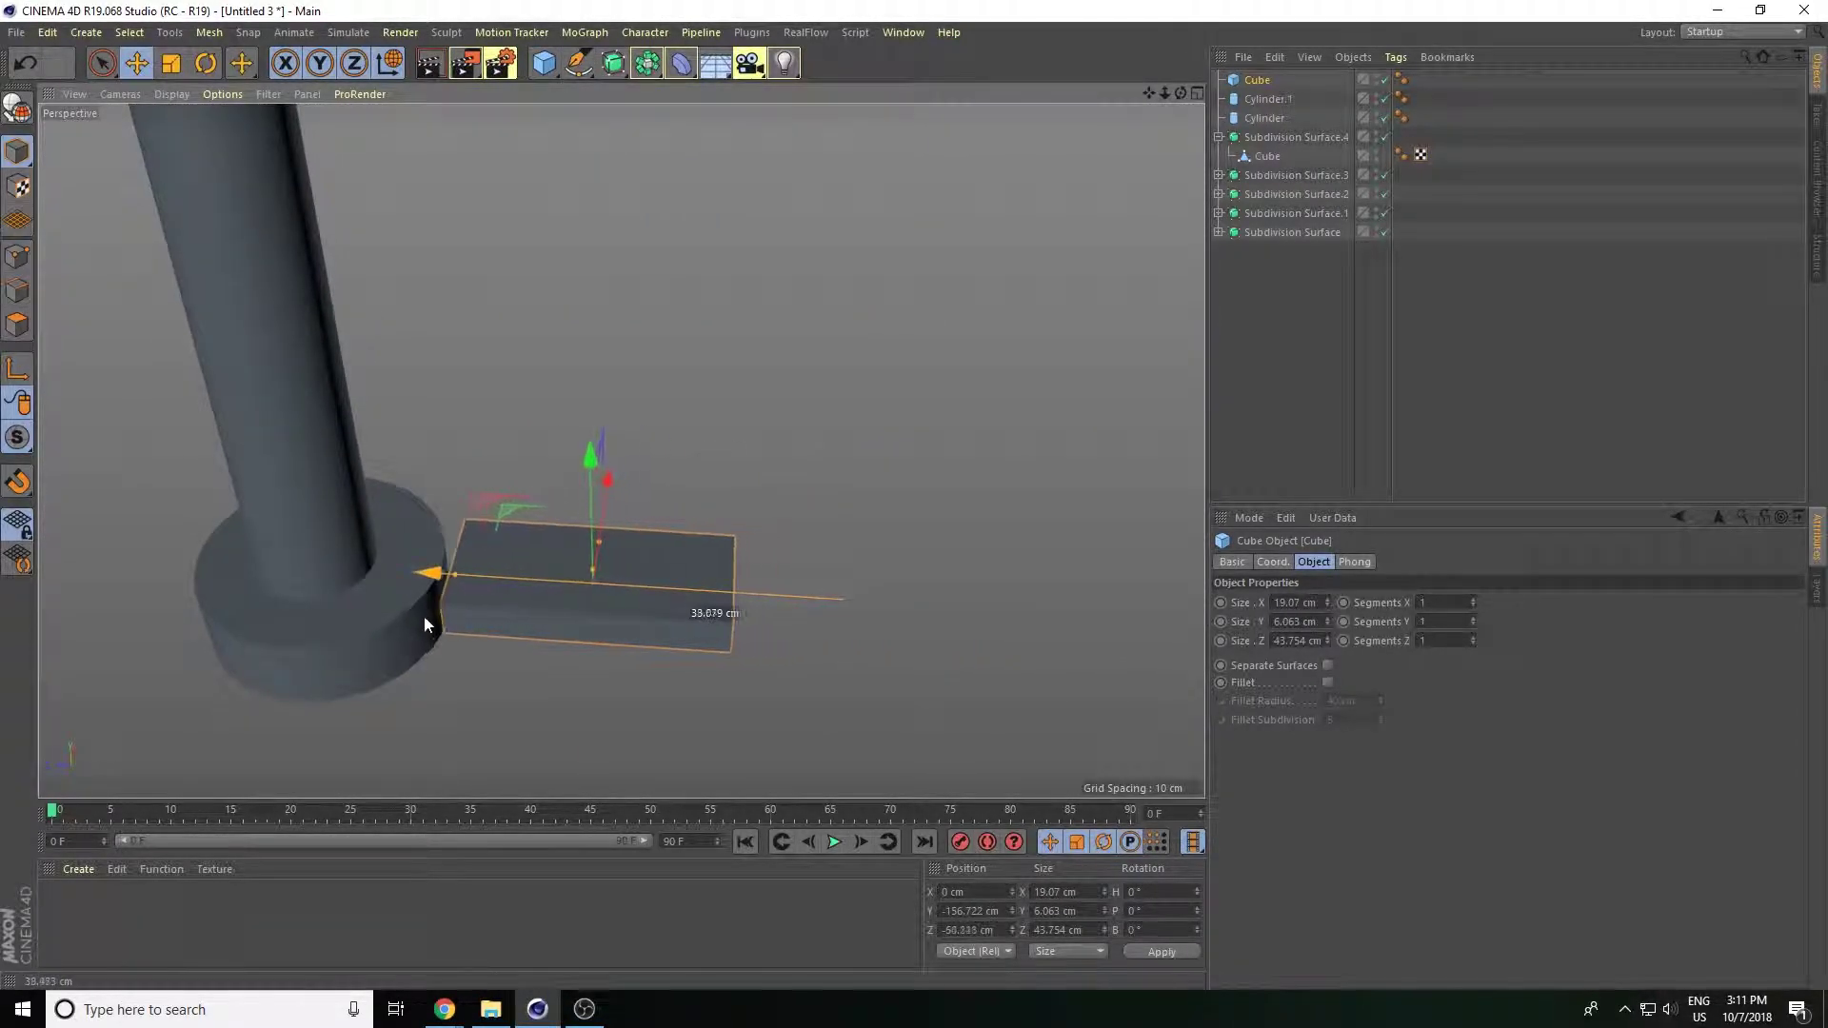
Lower the slab to the base disc and lengthen it outward to about 55 cm.
alt+drag(433, 699, 452, 650)
drag(579, 431, 494, 577)
alt+middle_drag(375, 654, 604, 530)
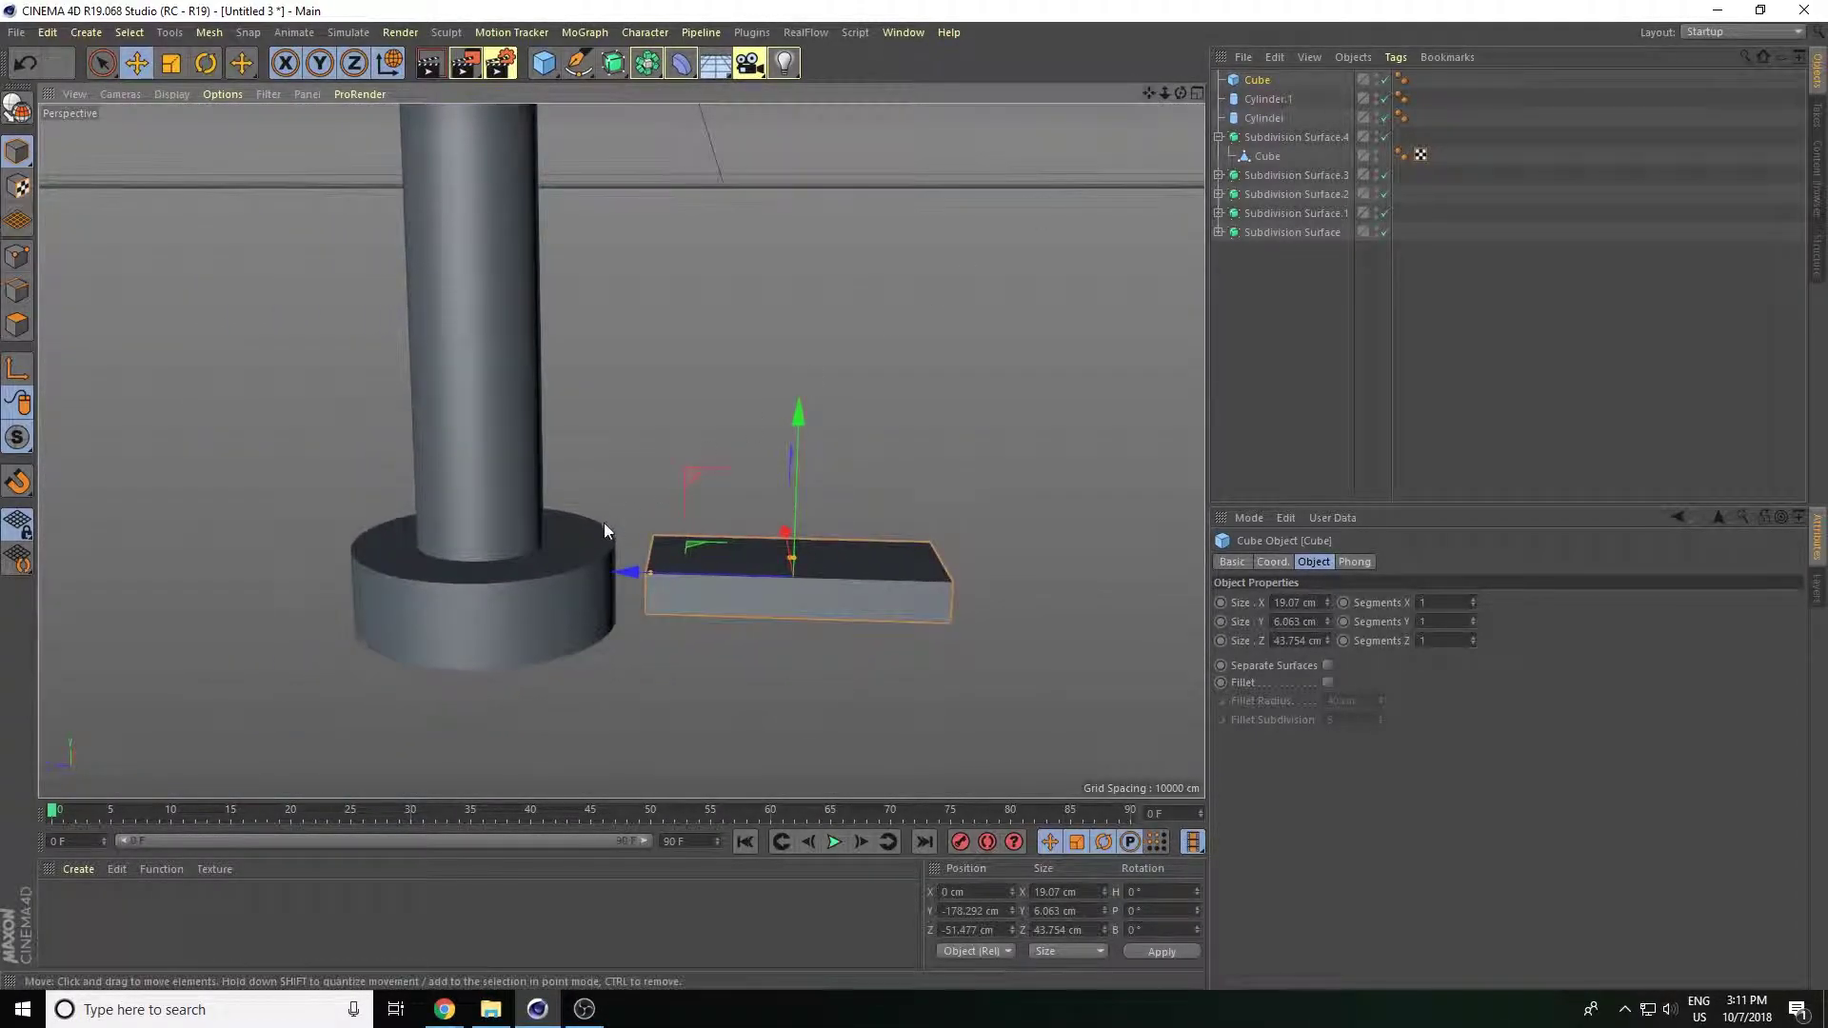
drag(609, 580, 570, 593)
drag(747, 421, 748, 440)
mouse_move(731, 570)
alt+mouse_down()
mouse_move(884, 381)
mouse_move(914, 513)
alt+mouse_up()
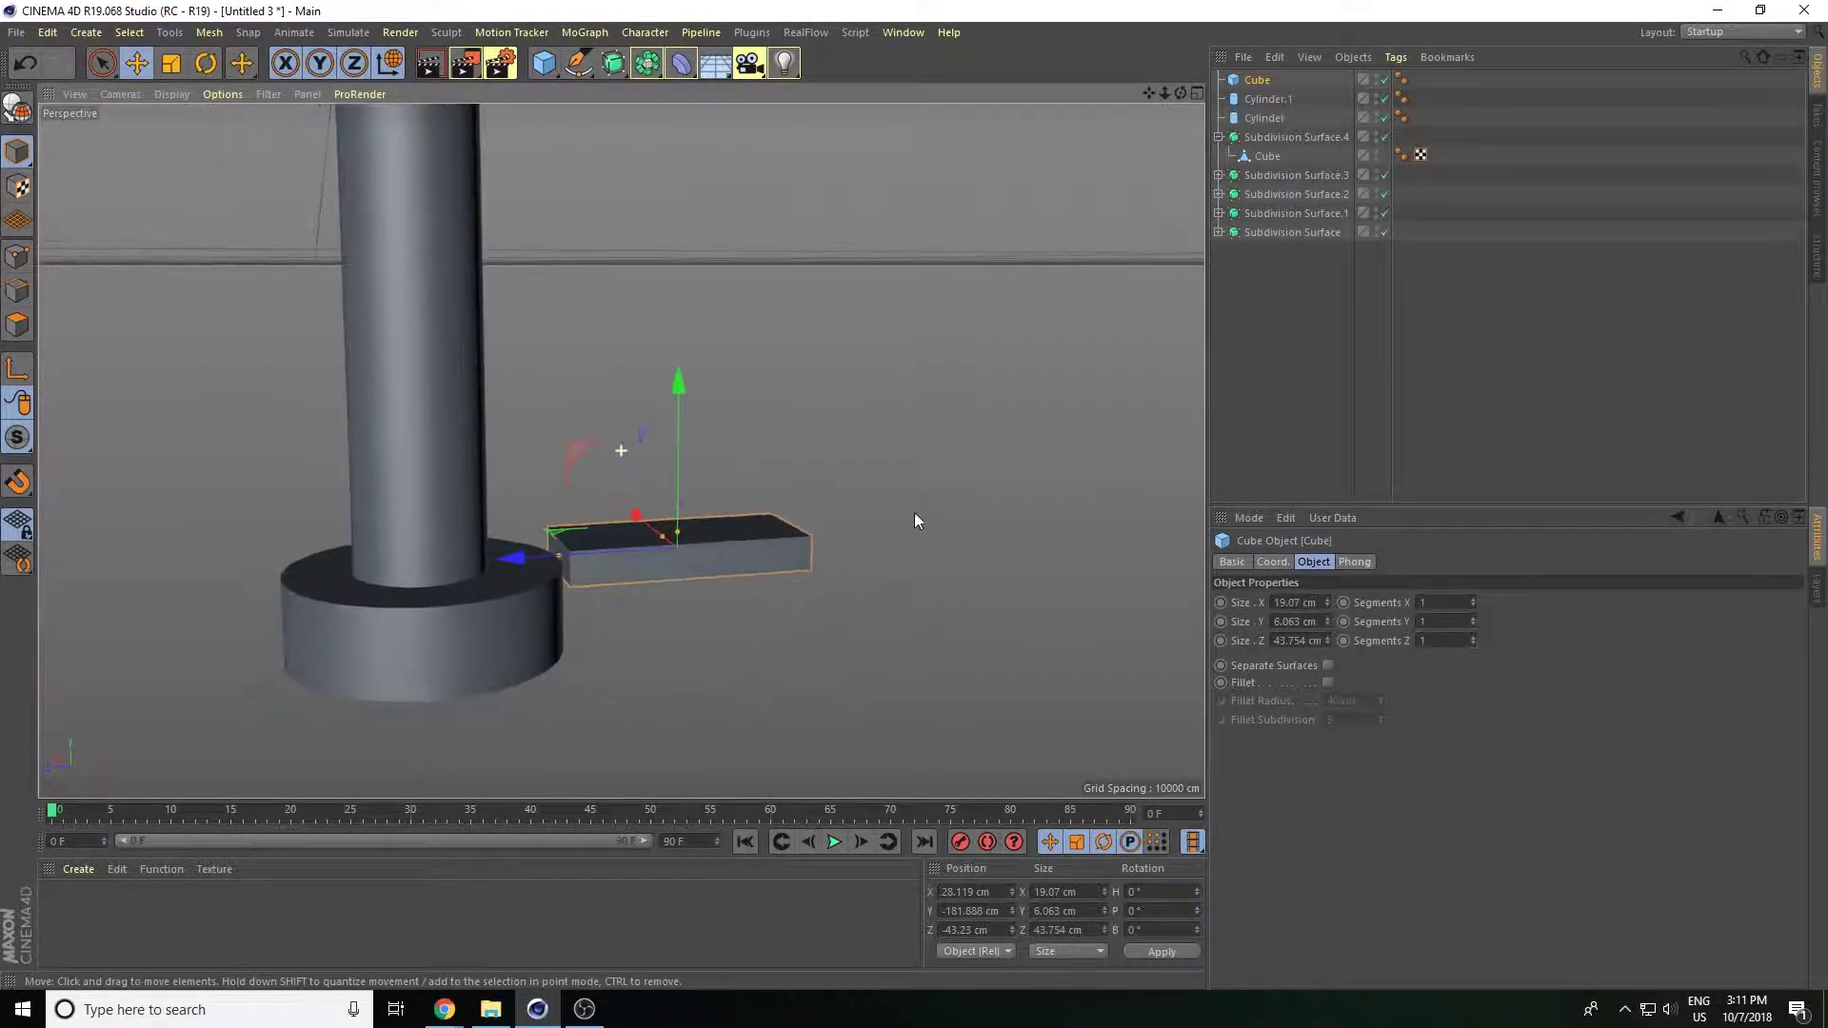
mouse_move(678, 419)
mouse_down()
mouse_move(515, 649)
mouse_move(493, 634)
mouse_move(586, 680)
mouse_up()
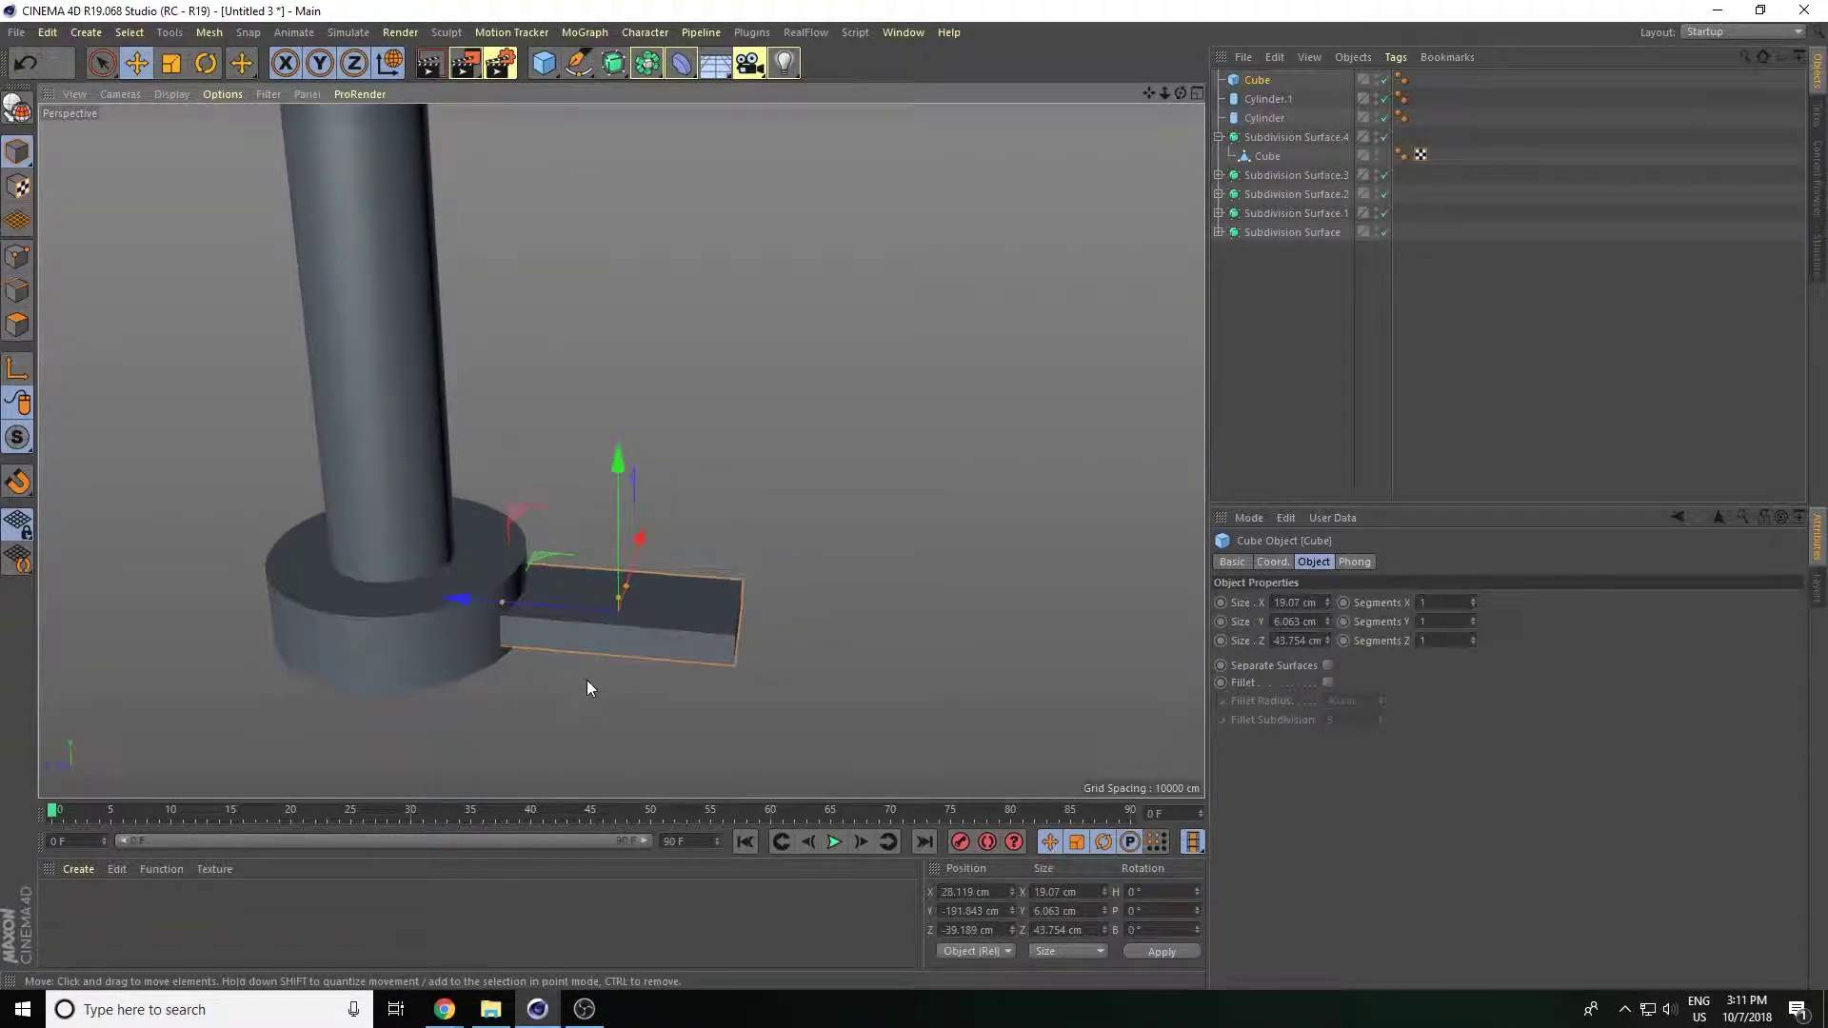
mouse_move(505, 606)
mouse_down()
mouse_move(541, 632)
mouse_move(421, 595)
mouse_up()
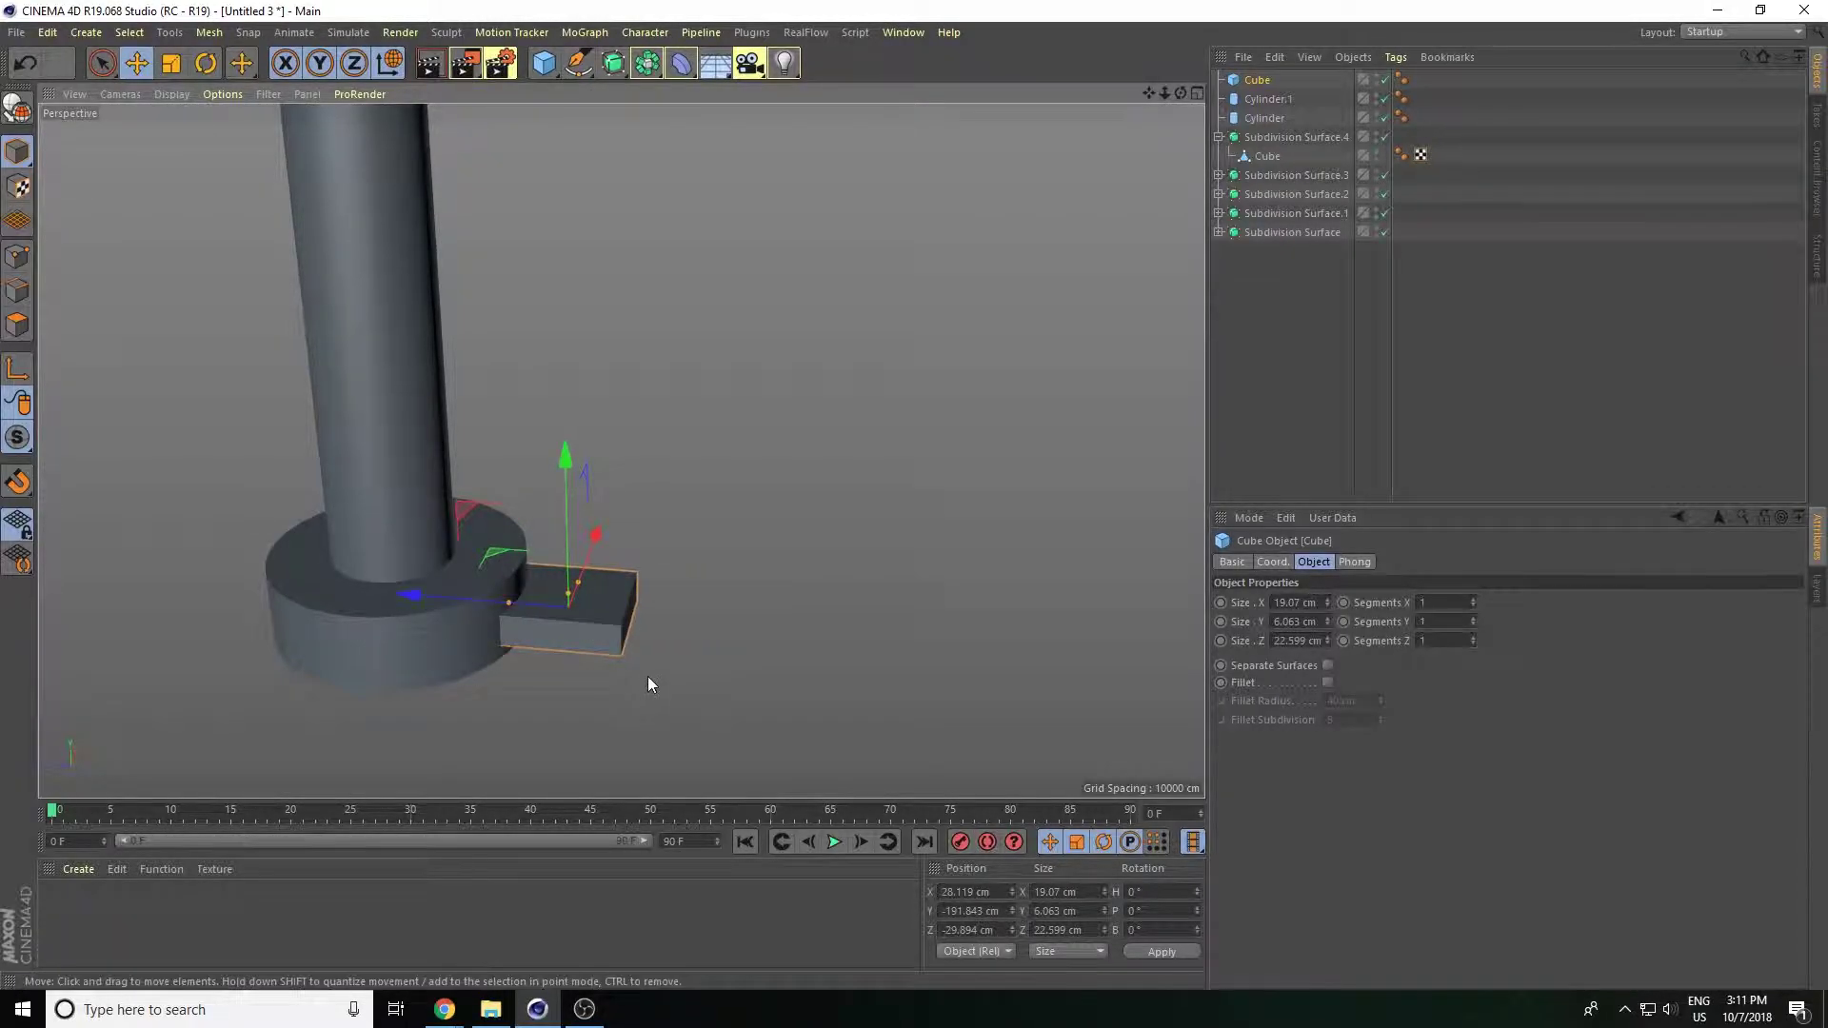
mouse_move(648, 677)
alt+mouse_down()
mouse_move(430, 699)
mouse_move(309, 653)
mouse_move(400, 629)
alt+mouse_up()
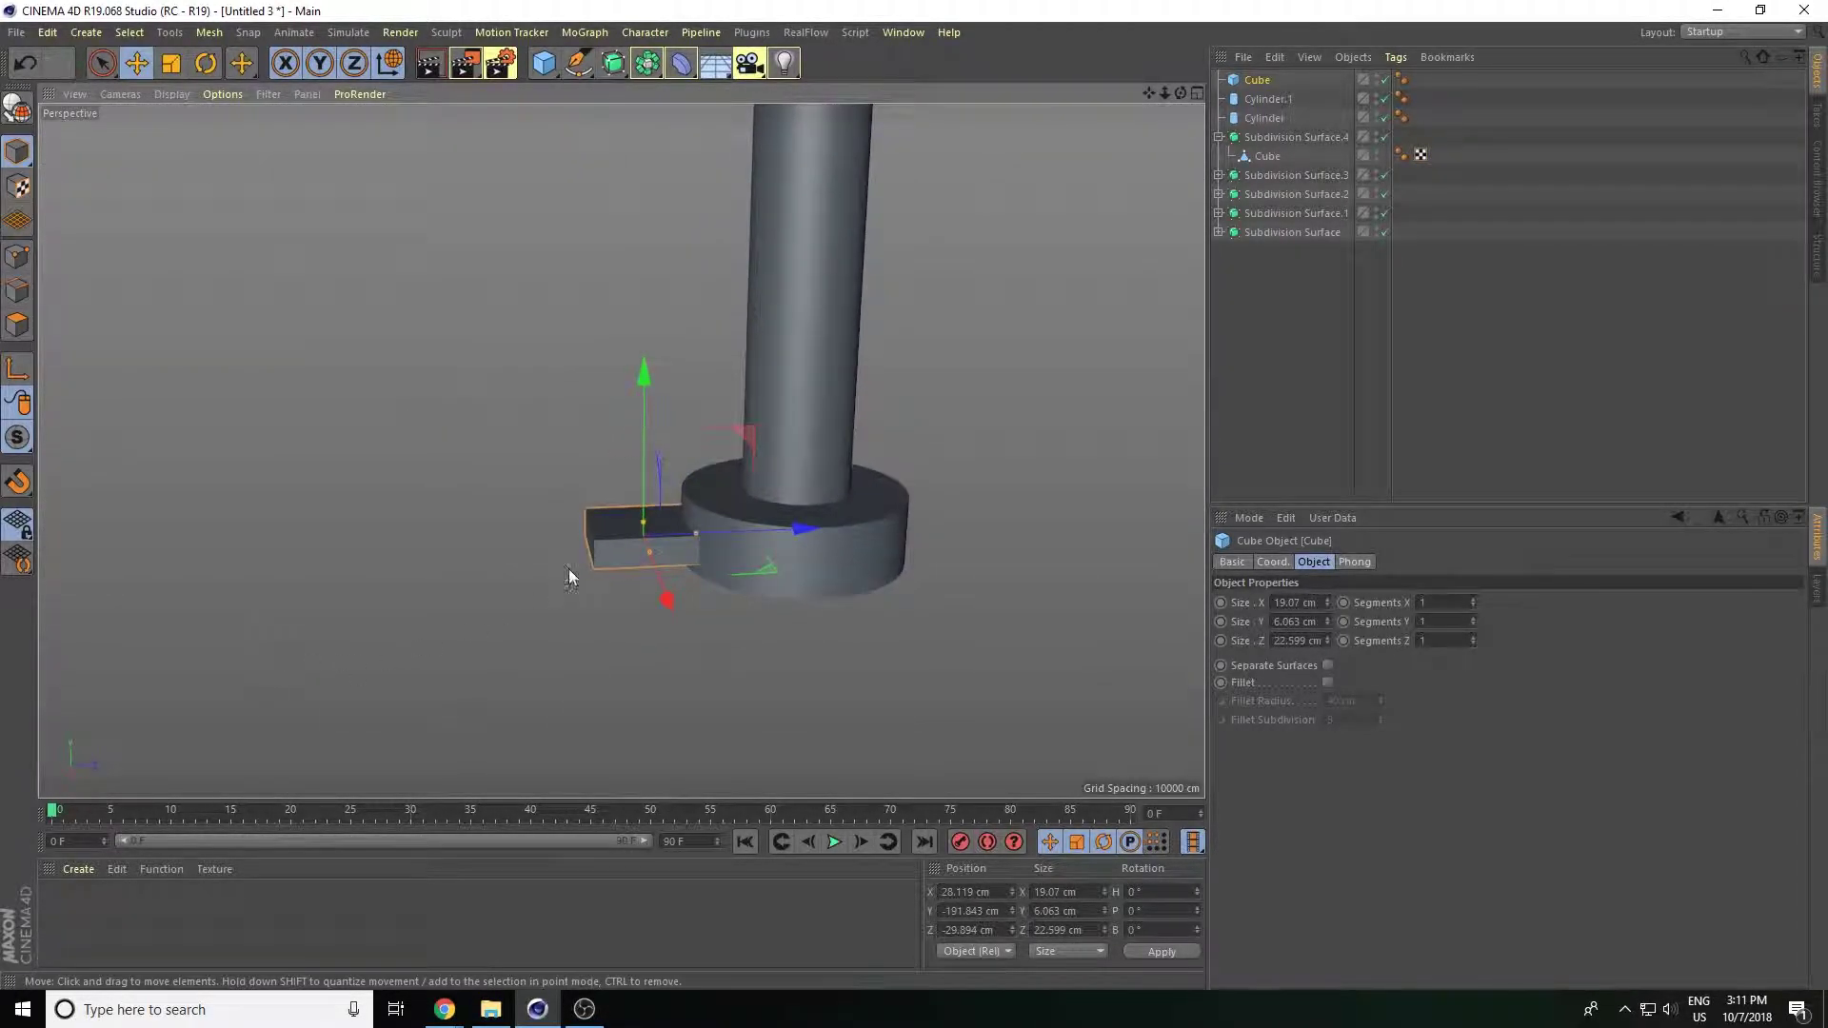
mouse_move(693, 534)
mouse_down()
mouse_move(772, 548)
mouse_move(805, 528)
mouse_move(726, 545)
mouse_move(1146, 518)
mouse_move(956, 624)
mouse_move(1071, 635)
mouse_up()
Make two copies of the leg bar and slide one to the cylinder base.
key(ctrl+c)
key(ctrl+v)
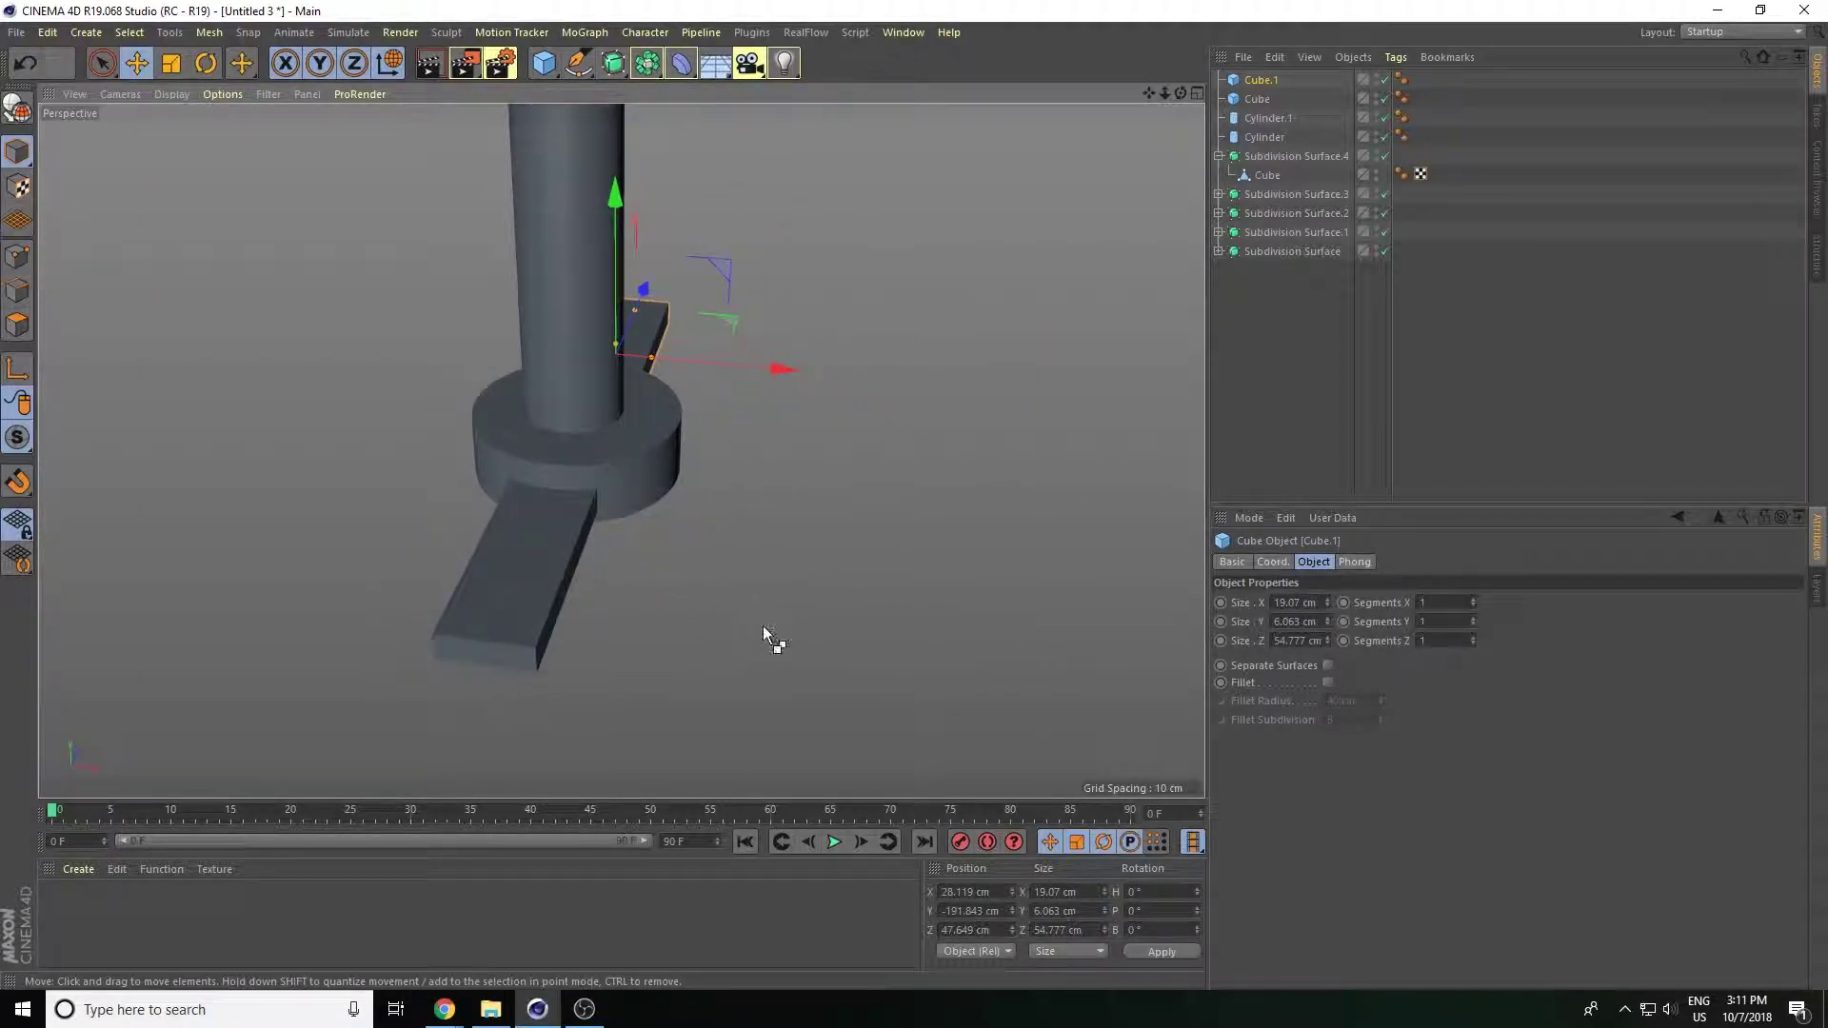
key(ctrl+c)
key(ctrl+v)
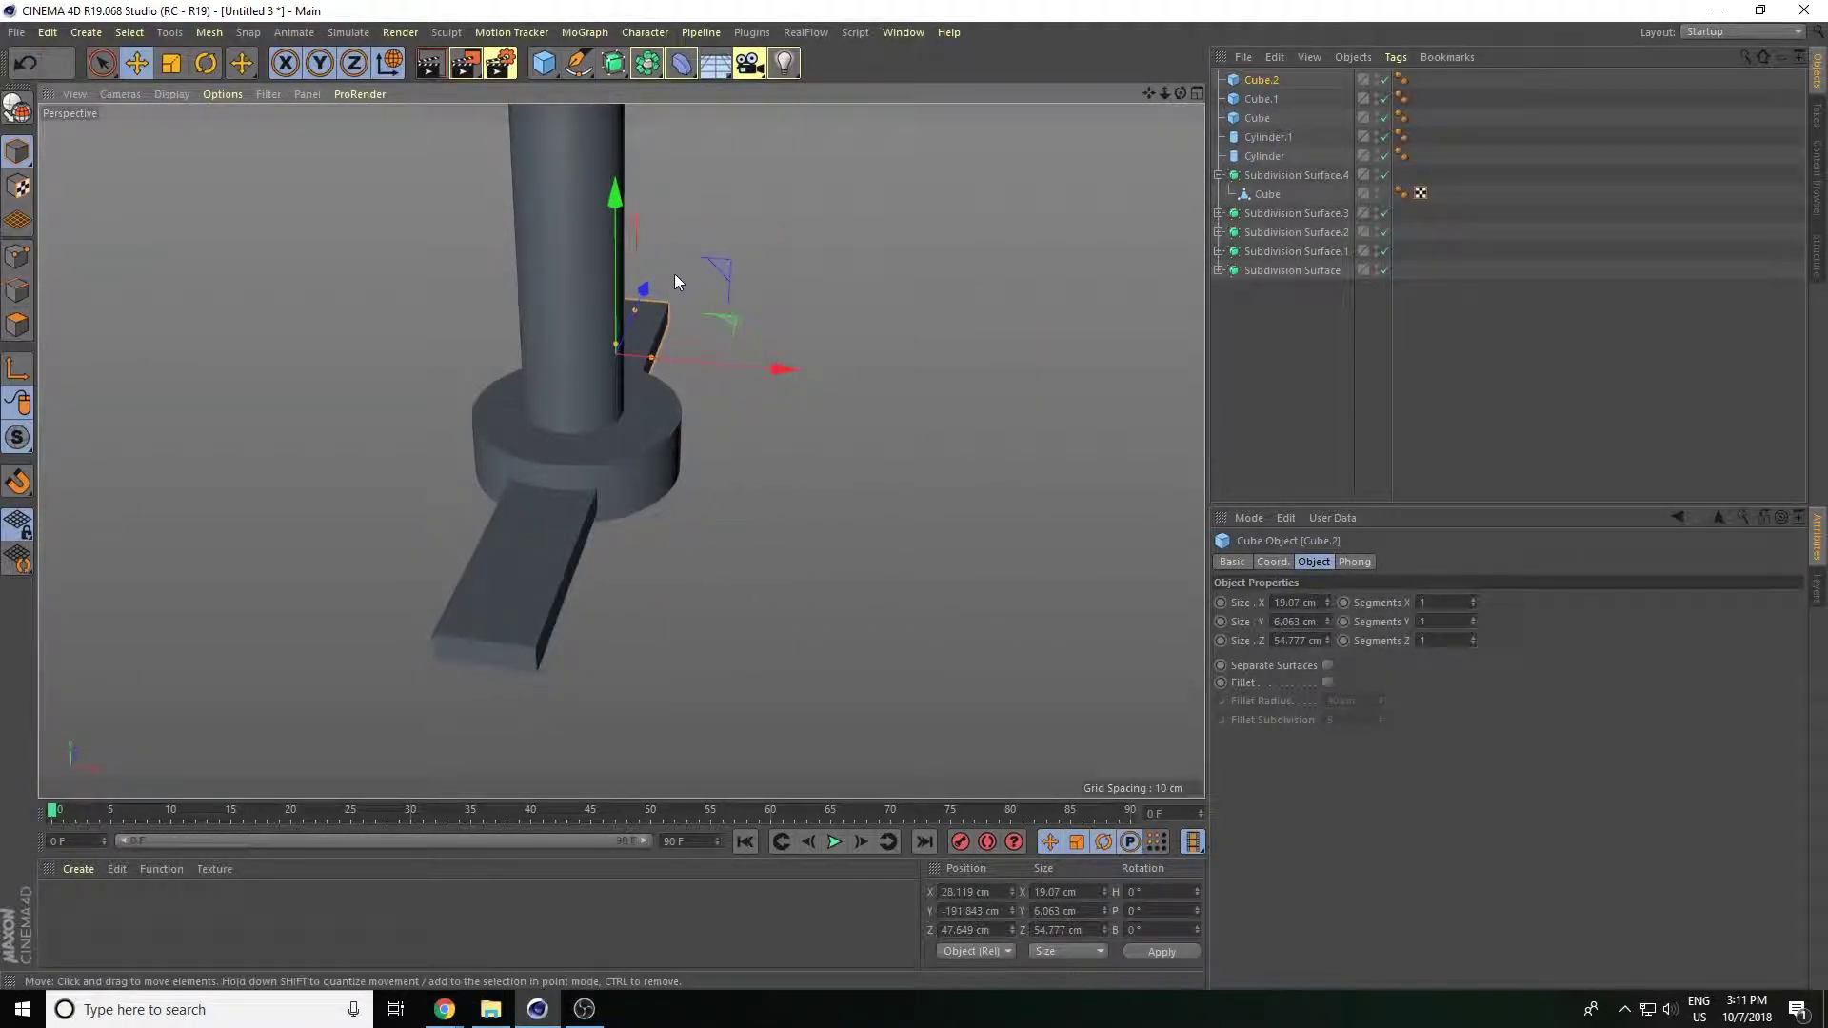
drag(675, 279, 647, 509)
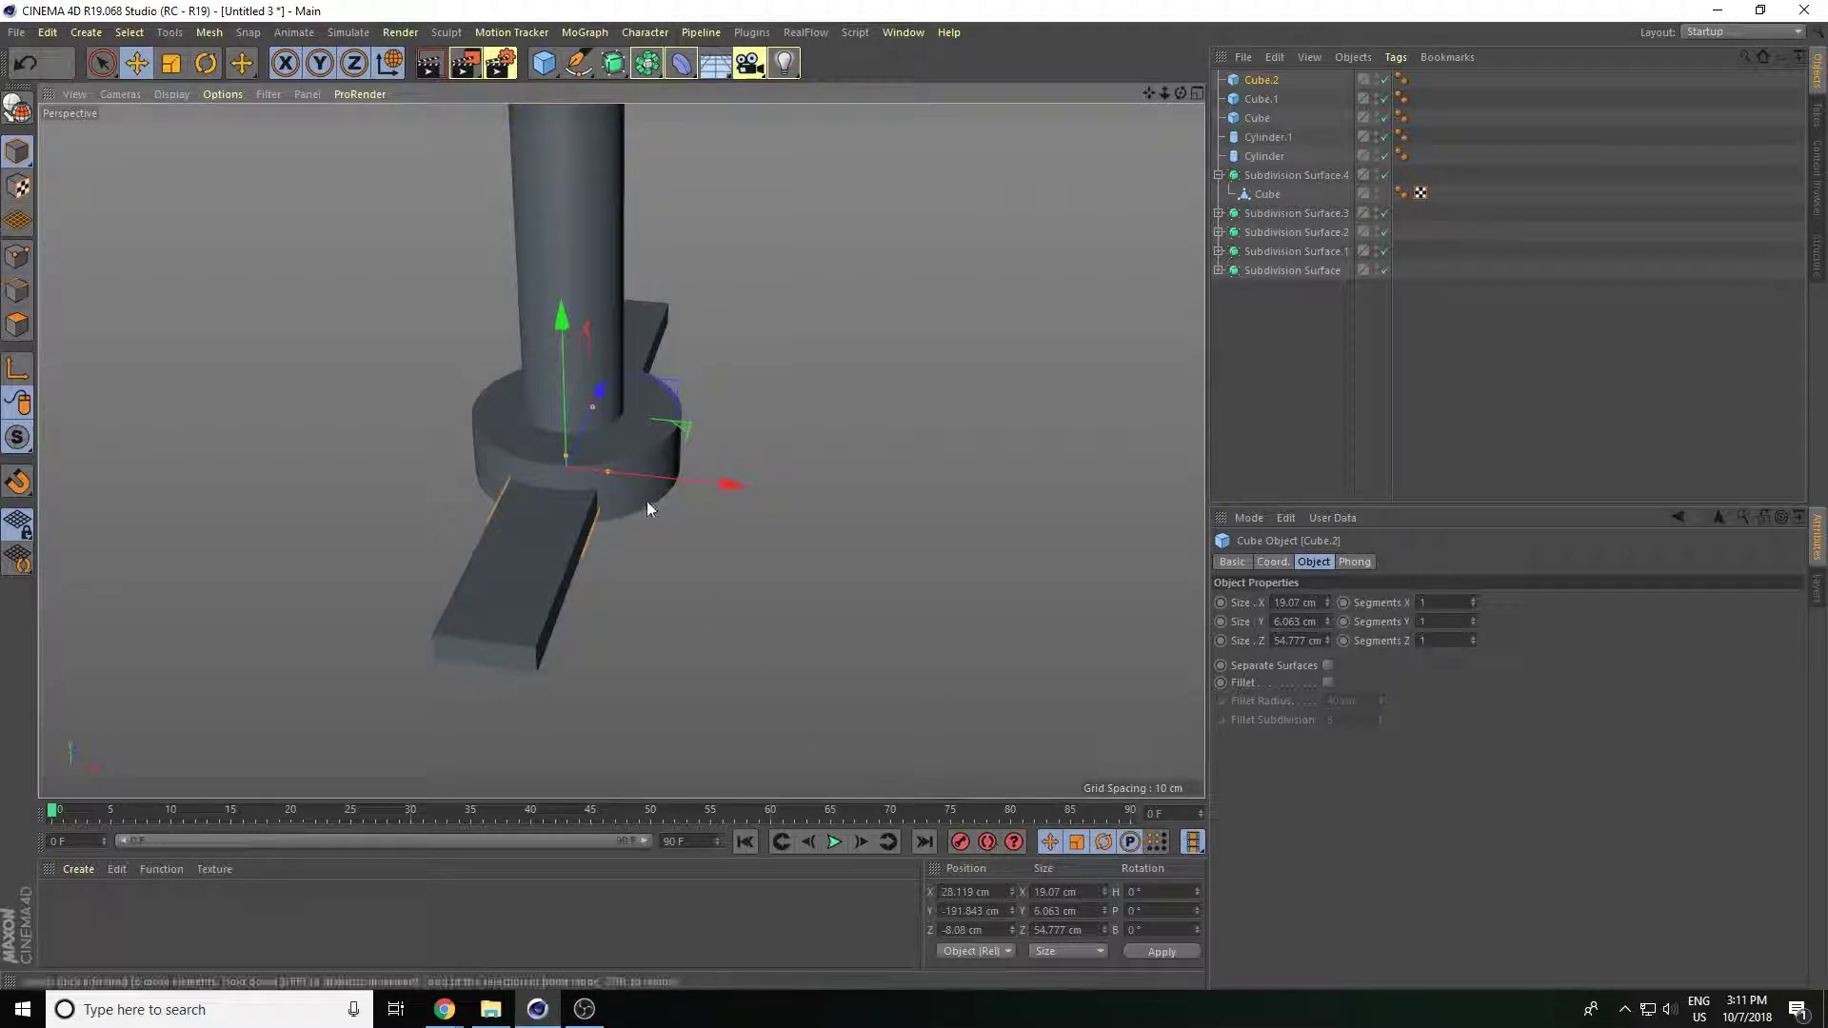
Rotate the copied bar to a -90° heading.
click(203, 65)
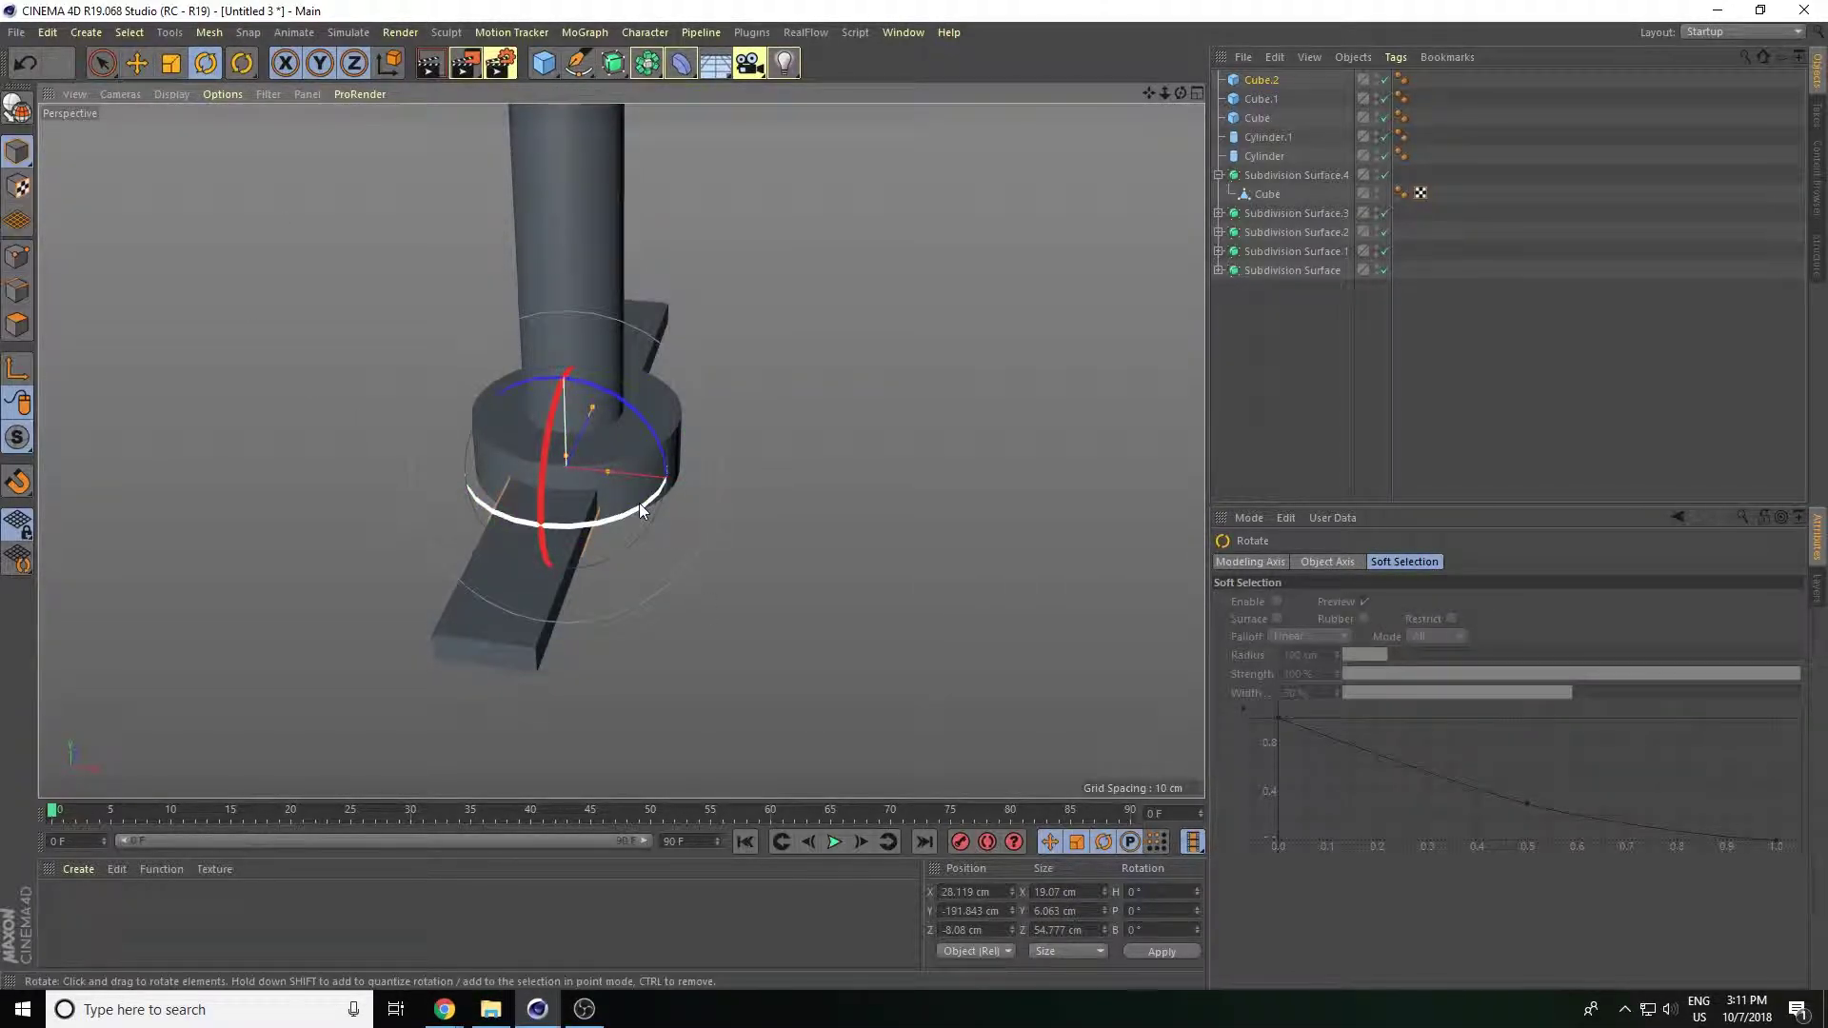
drag(638, 503, 474, 518)
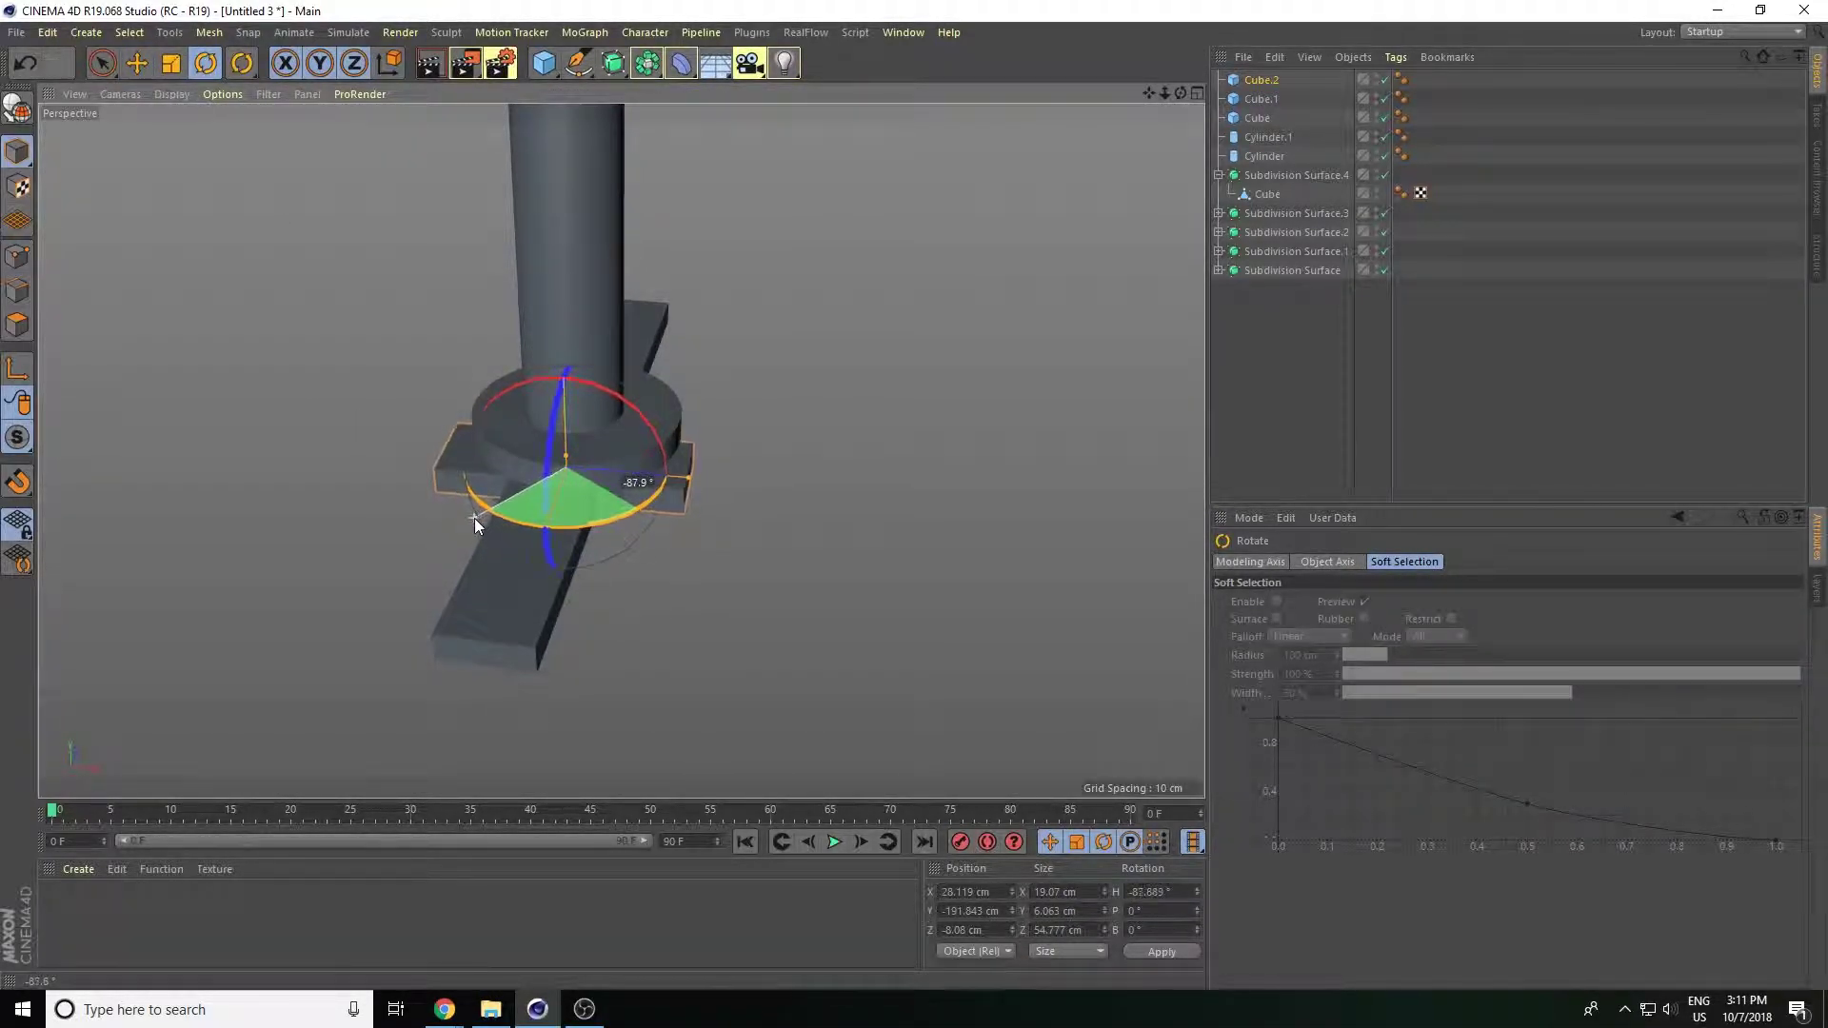
double_click(1148, 892)
text(-90)
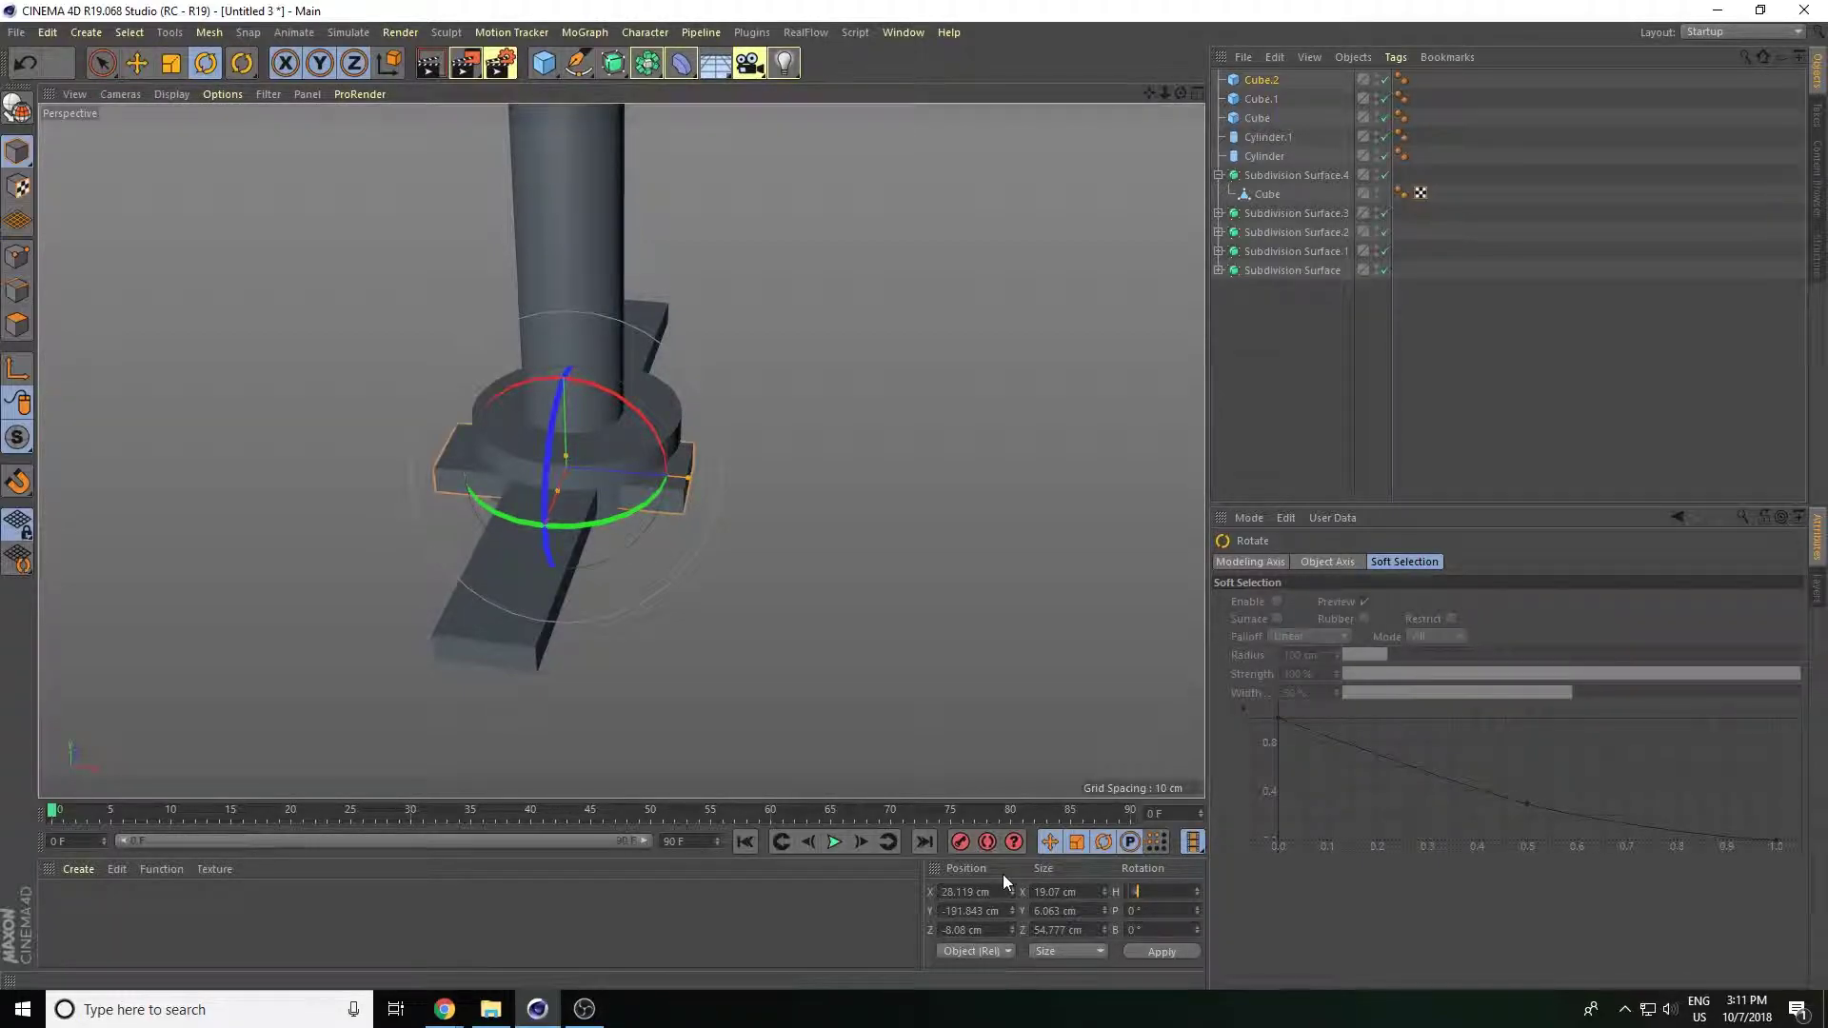
key(Return)
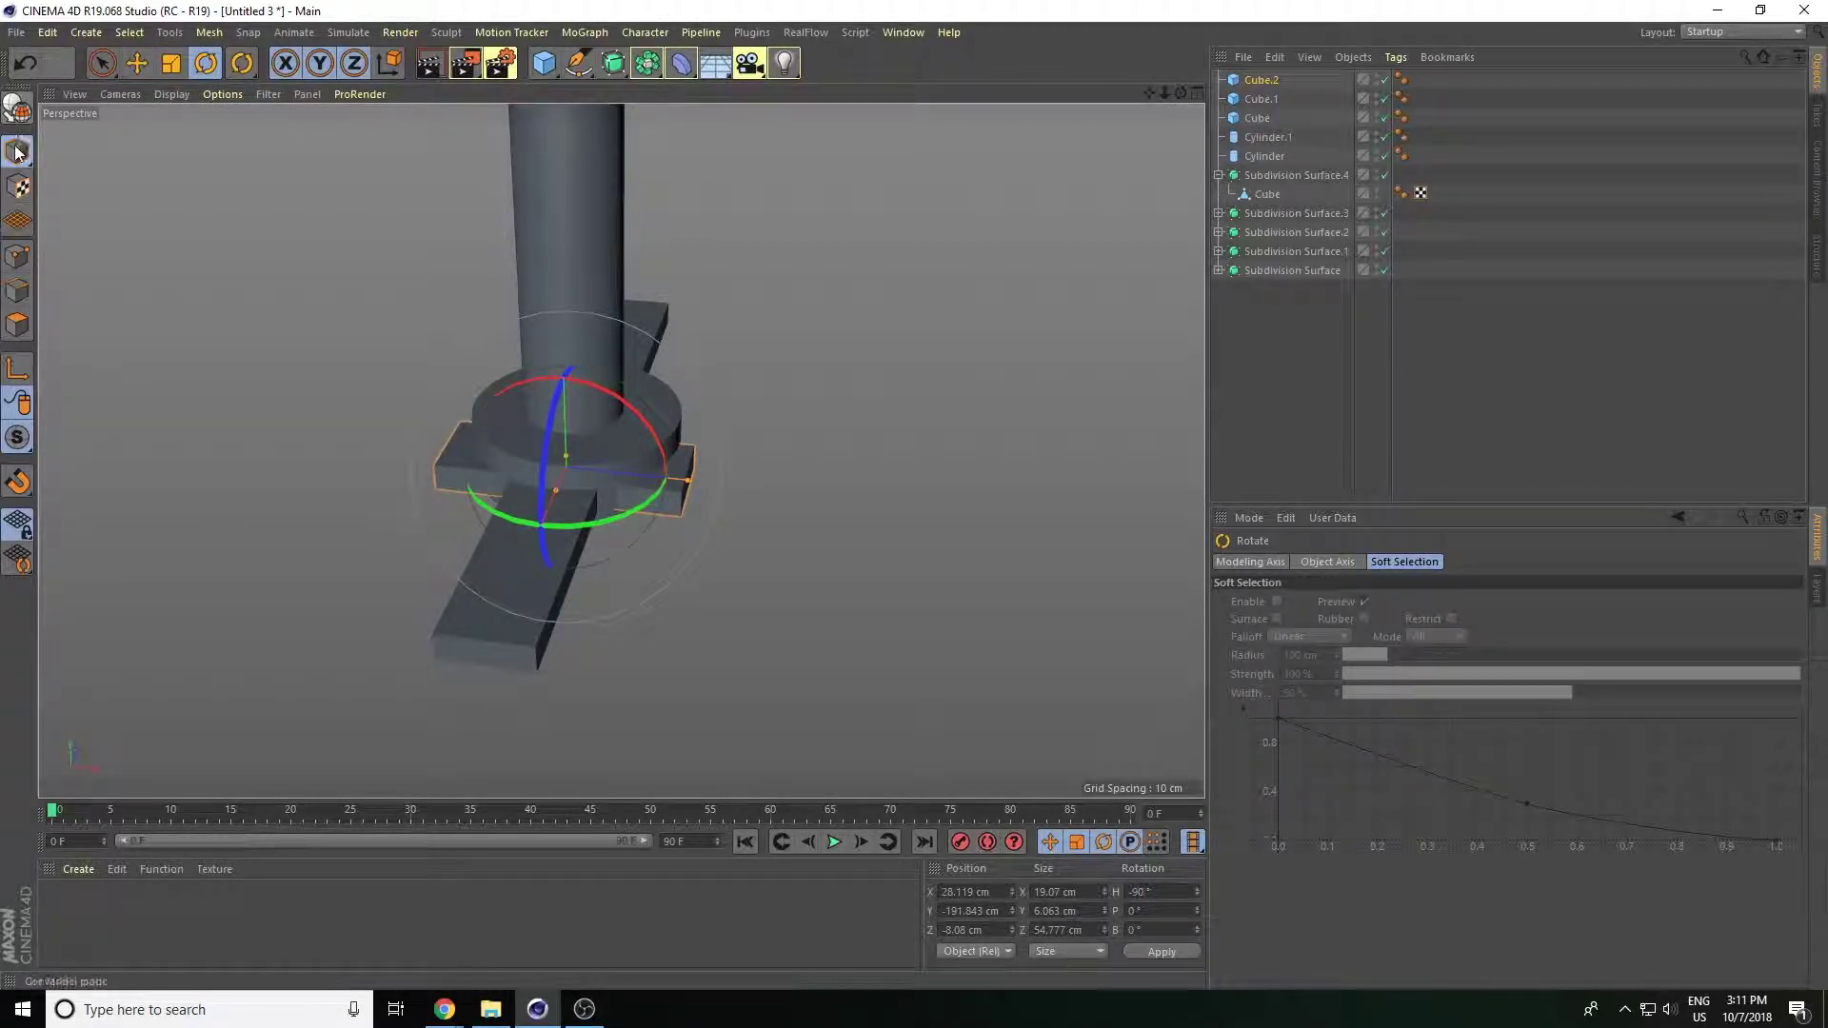
Line the bars up into a cross around the base and copy one to the left arm's end.
click(137, 63)
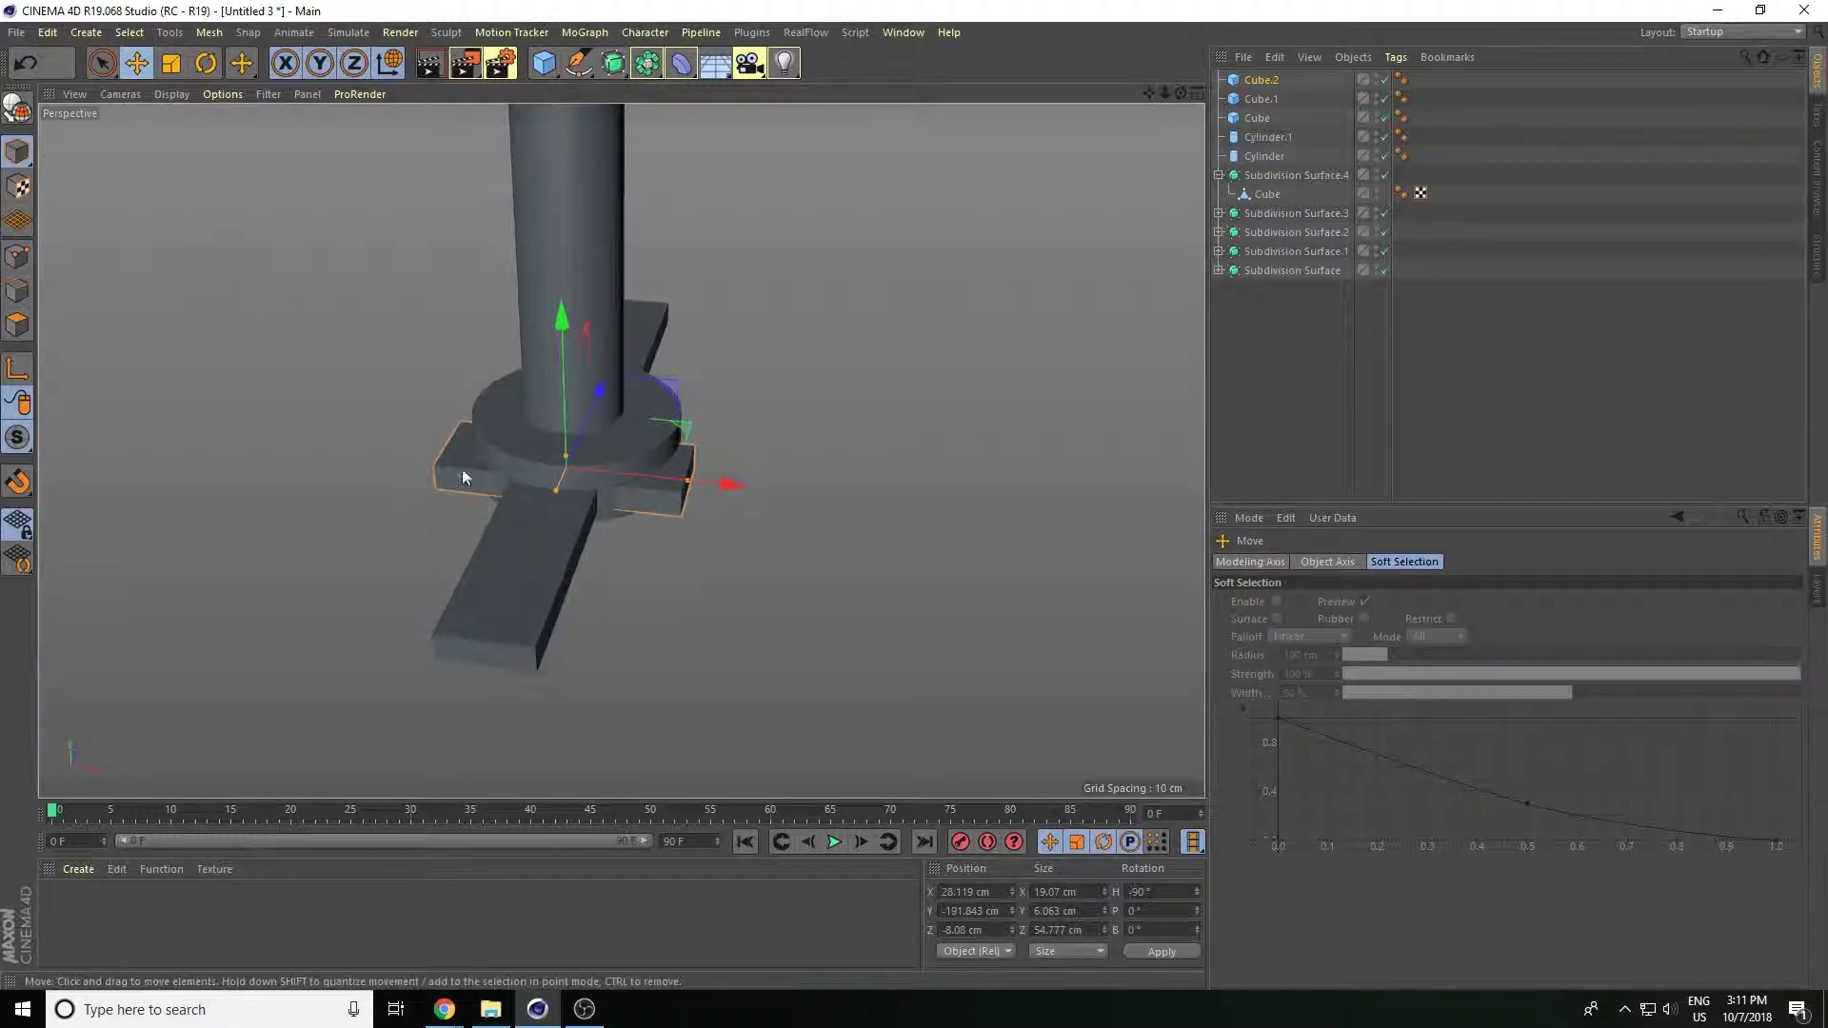
mouse_move(732, 479)
mouse_down()
mouse_move(937, 511)
mouse_move(934, 577)
mouse_move(888, 580)
mouse_up()
mouse_move(939, 500)
mouse_down()
mouse_move(979, 480)
mouse_move(979, 556)
mouse_move(550, 531)
mouse_up()
alt+drag(550, 531, 650, 581)
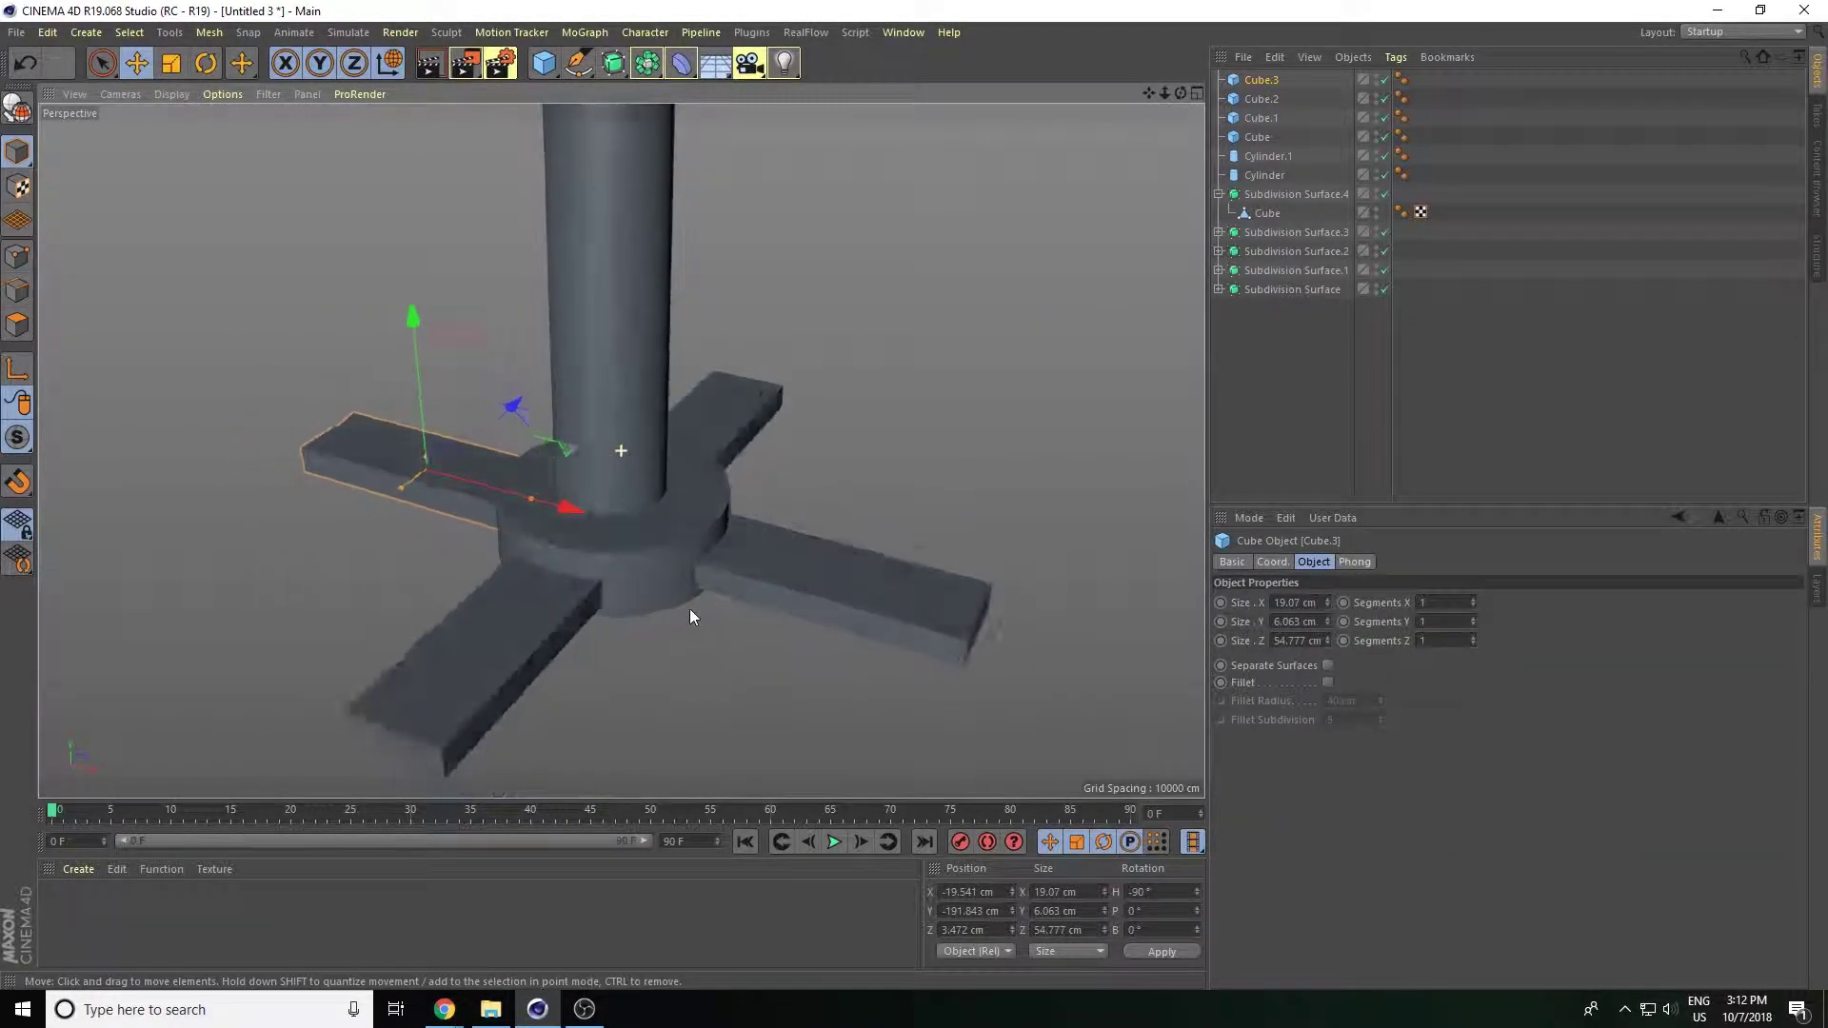
ctrl+click(522, 538)
mouse_move(444, 556)
alt+mouse_down()
mouse_move(539, 581)
mouse_move(432, 568)
mouse_move(360, 526)
mouse_move(280, 547)
mouse_move(243, 452)
mouse_move(323, 545)
mouse_move(299, 572)
alt+mouse_up()
Shrink the copied bar into a small block at the left arm's end.
drag(266, 583, 261, 574)
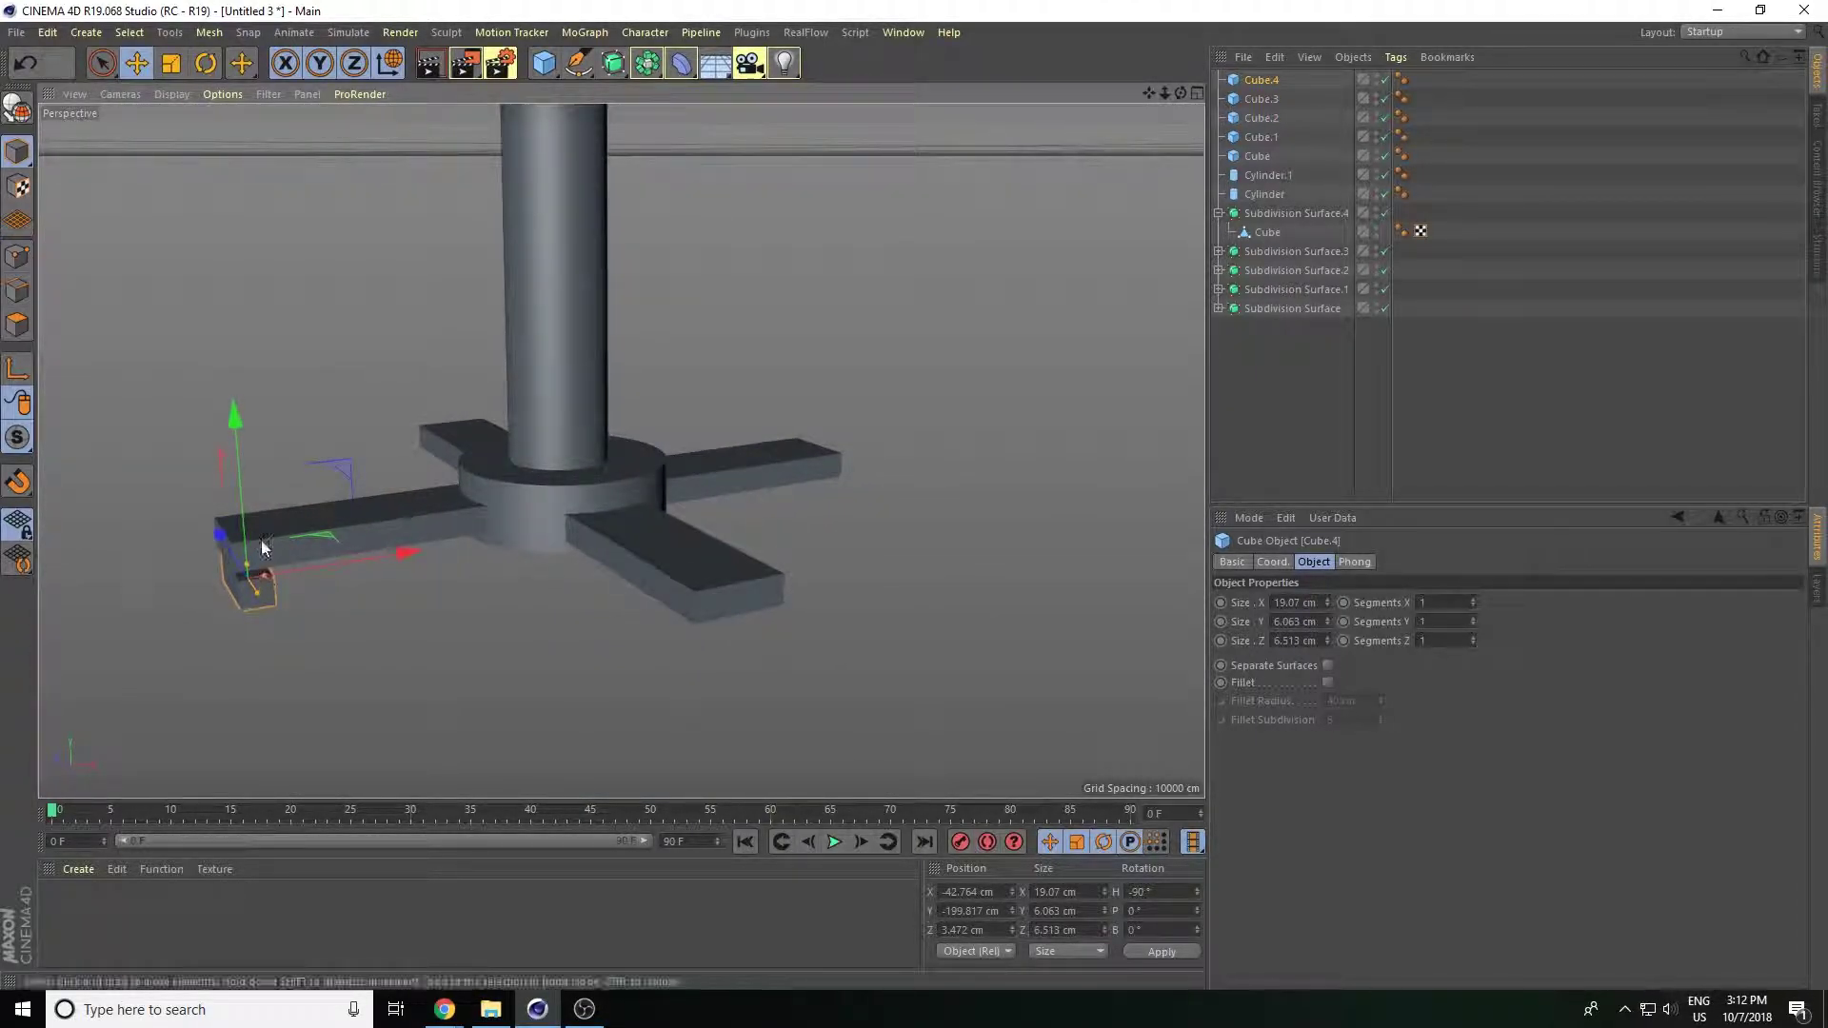
drag(1164, 101, 619, 455)
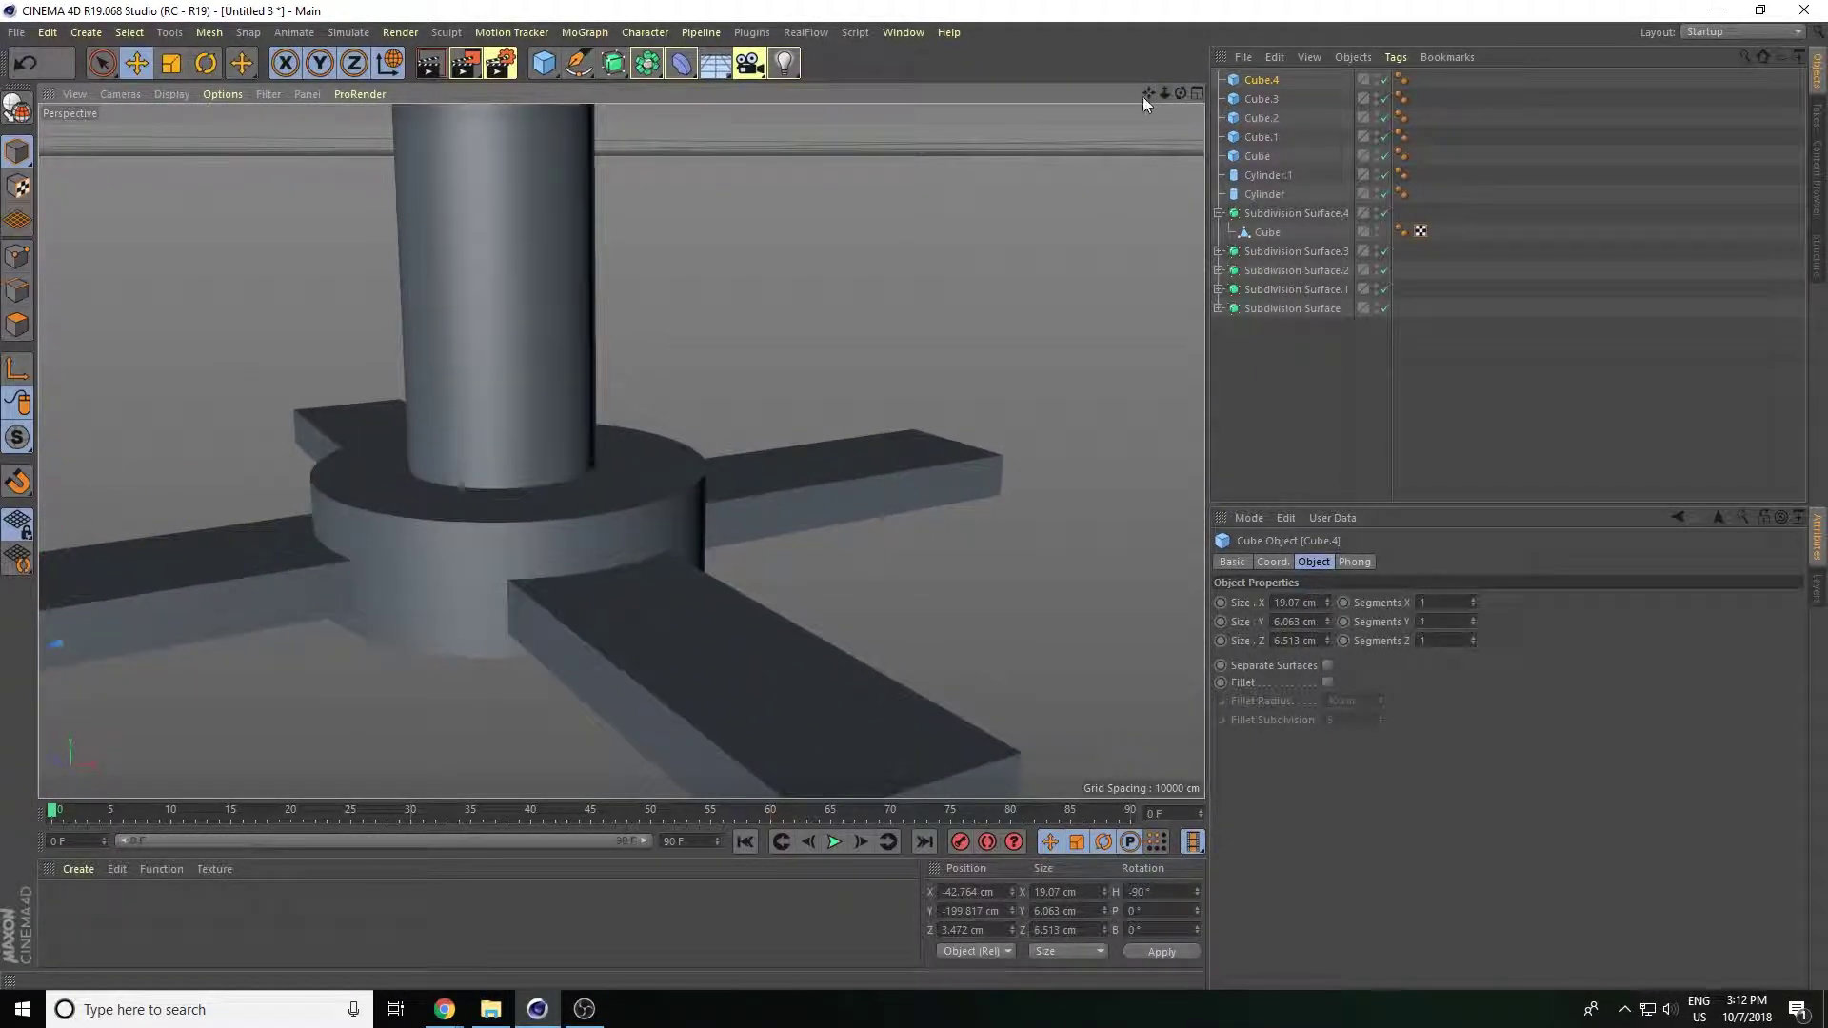
mouse_move(1140, 89)
mouse_down()
mouse_move(383, 659)
mouse_move(331, 643)
mouse_up()
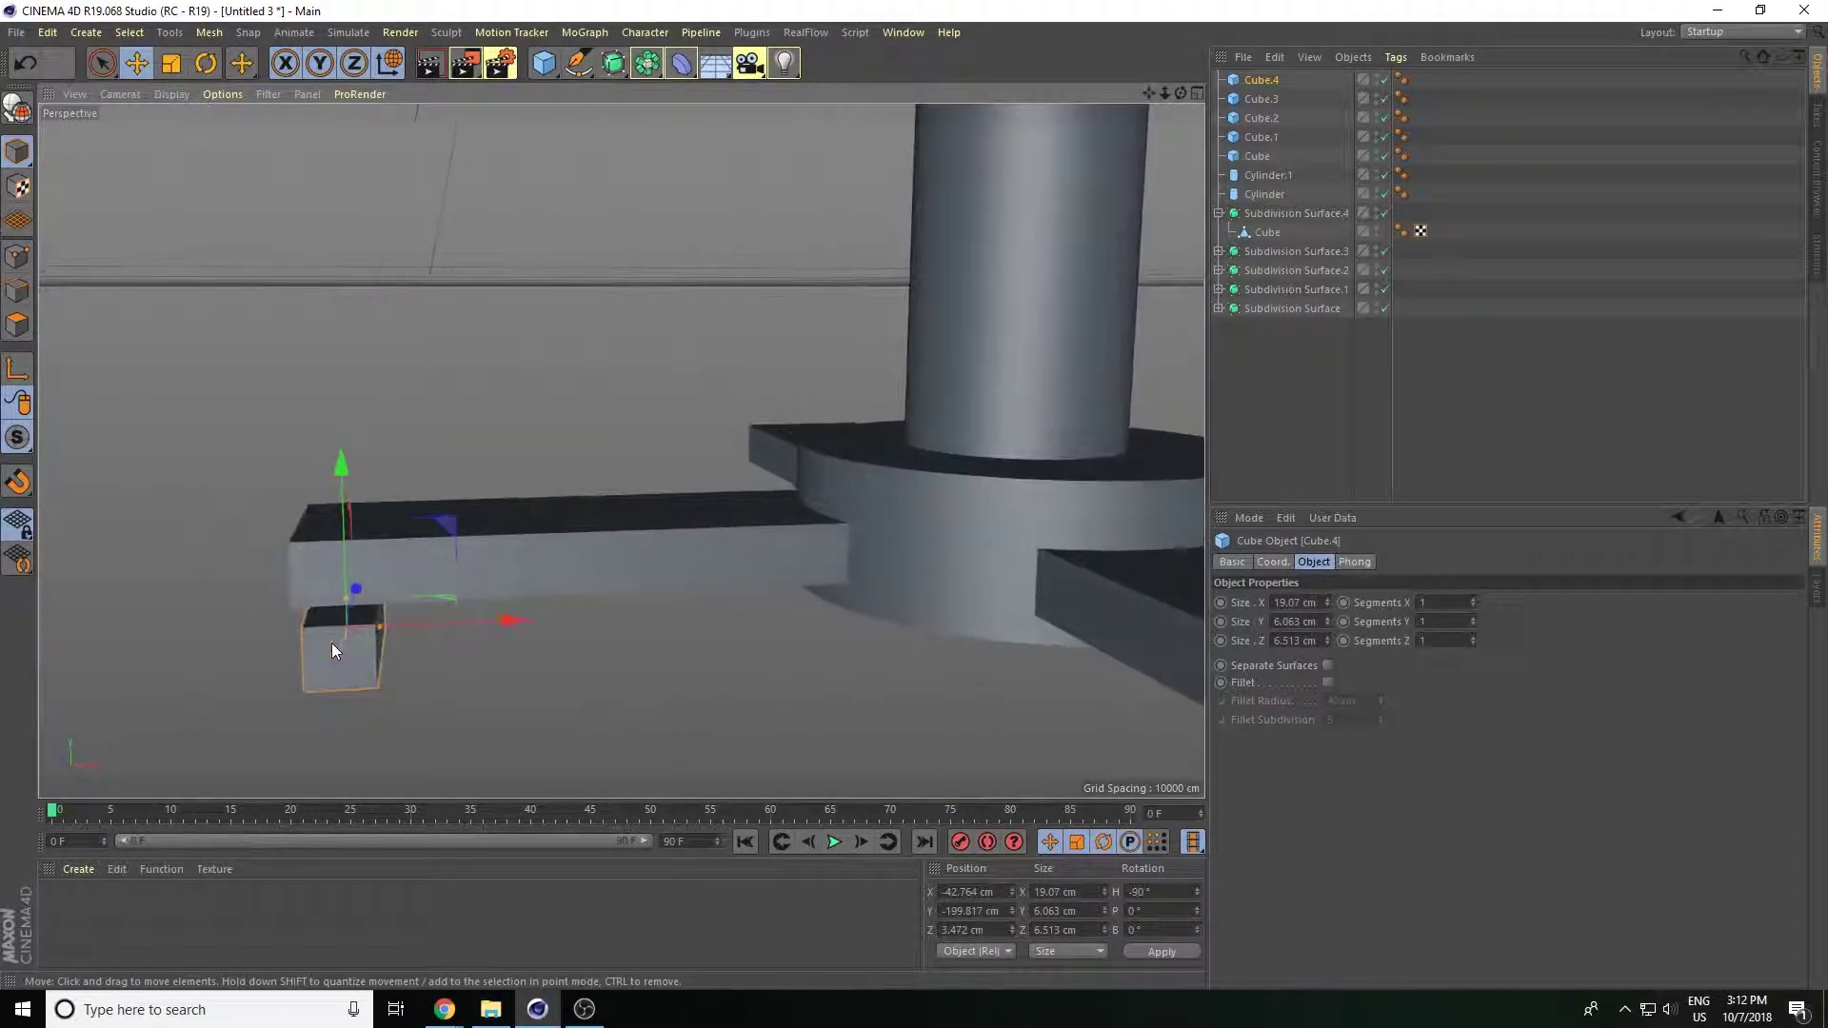
drag(330, 468, 324, 448)
drag(488, 594, 489, 594)
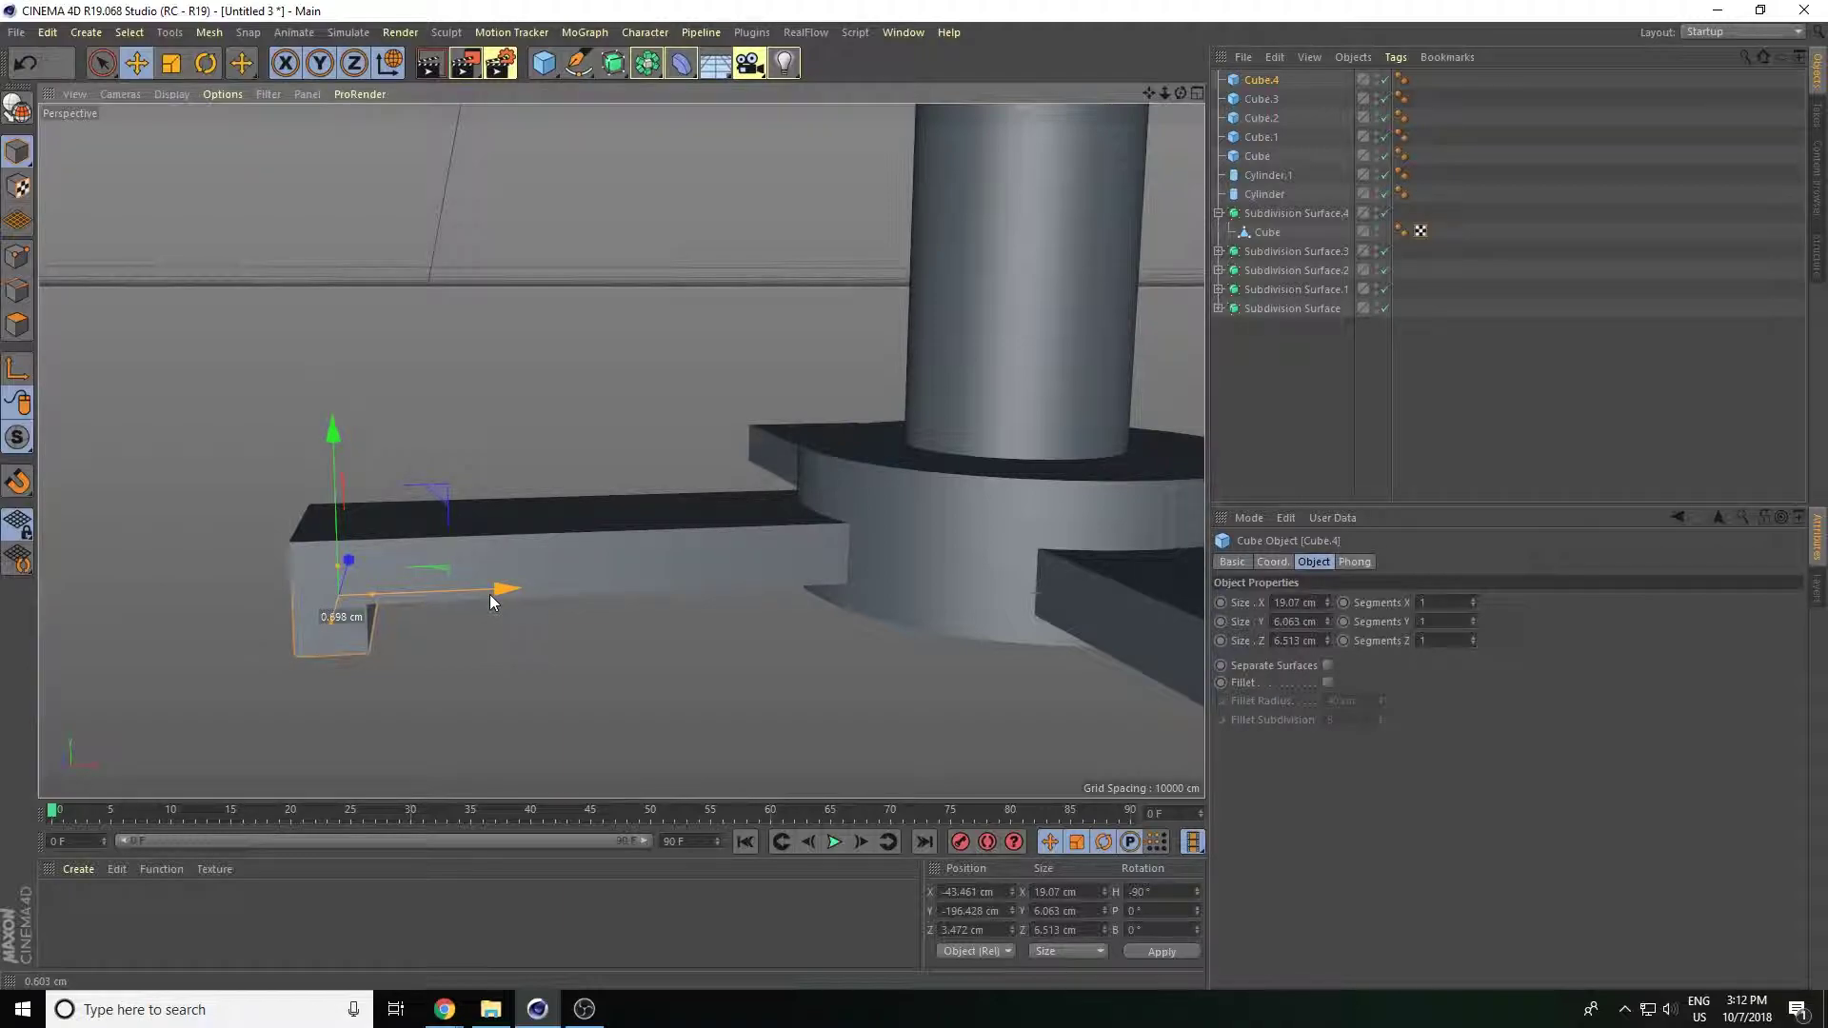
Extend the block down into a foot and copy it as Cube.5 to the right arm's tip.
drag(336, 566, 337, 556)
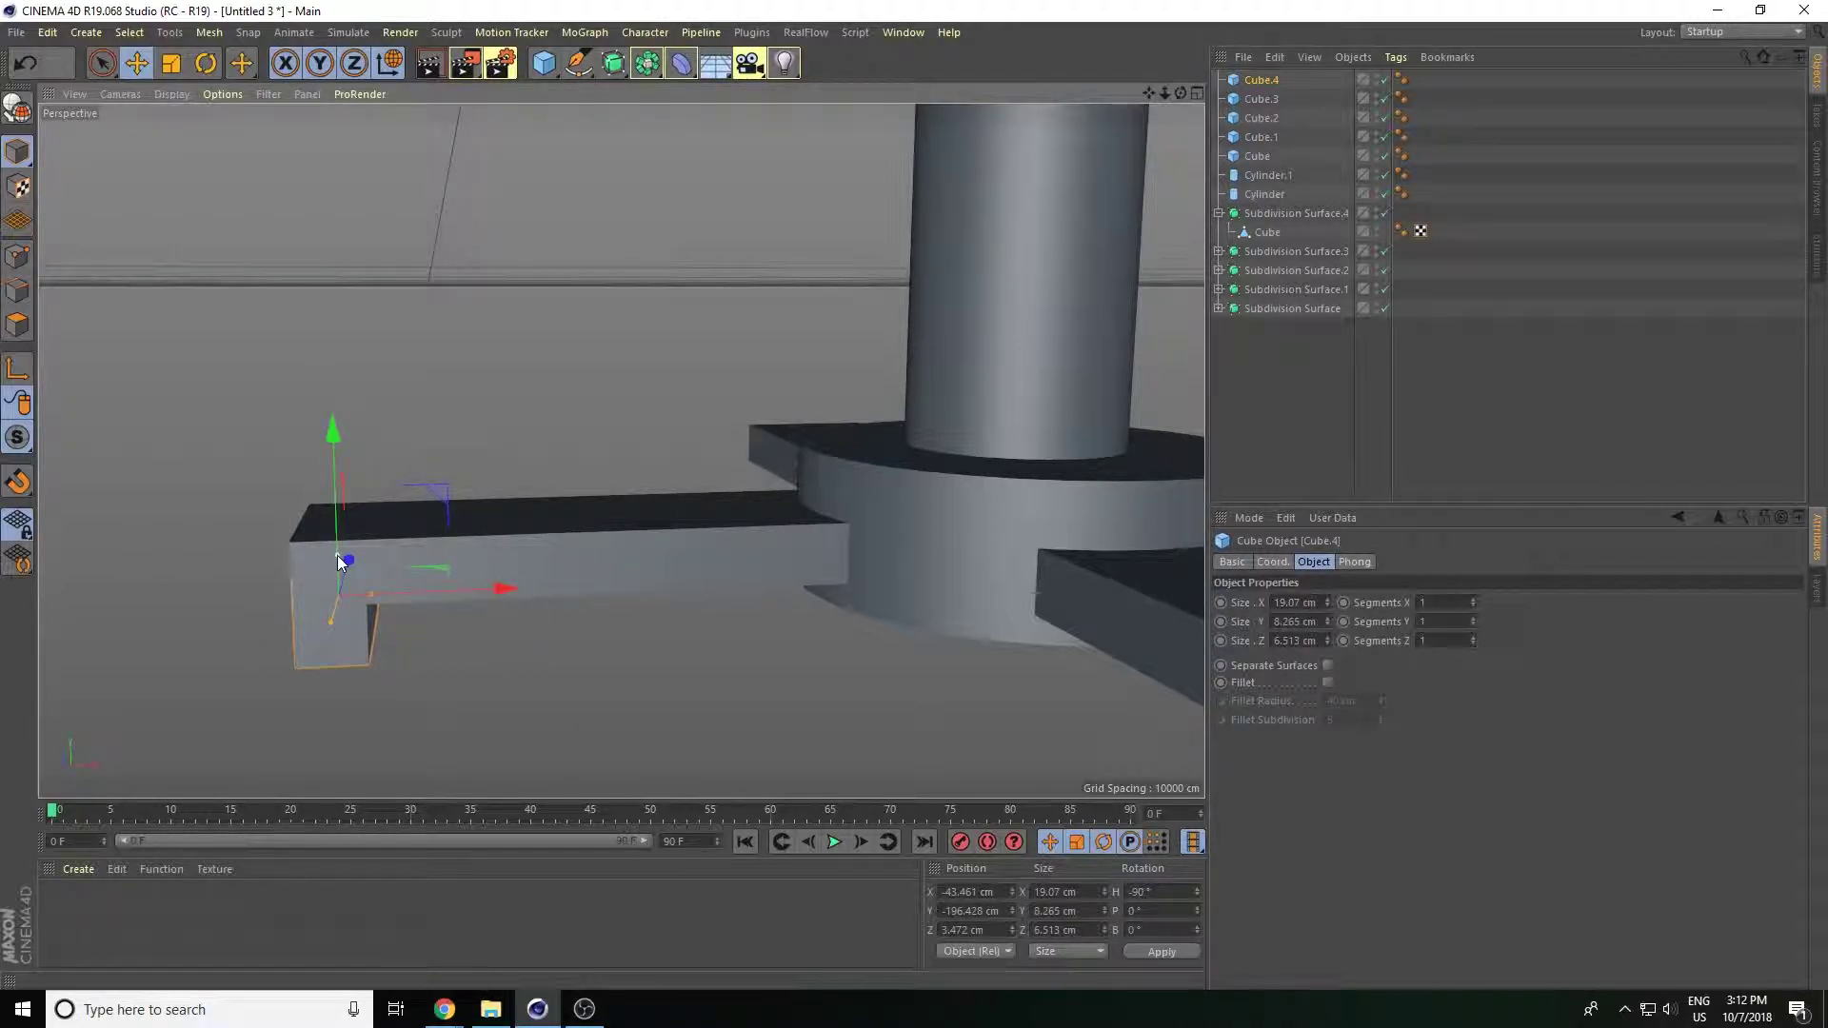
drag(490, 589, 499, 597)
key(ctrl+z)
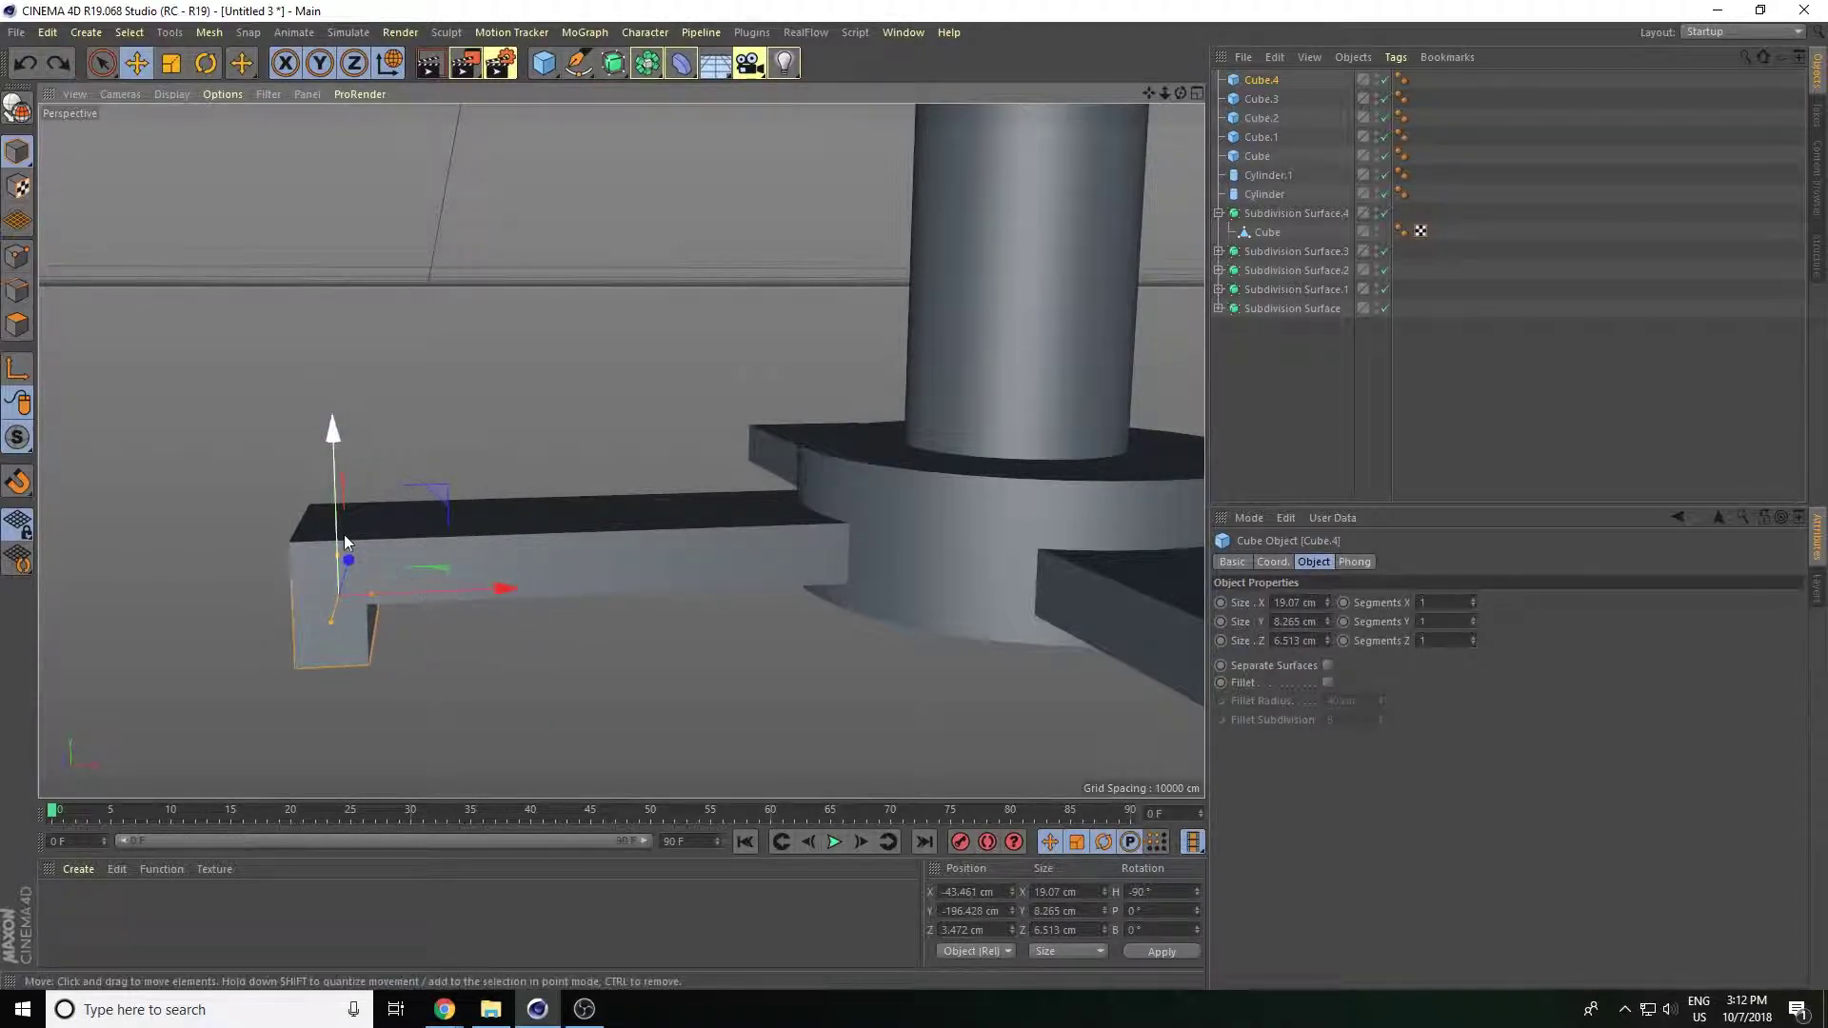
drag(333, 449, 335, 455)
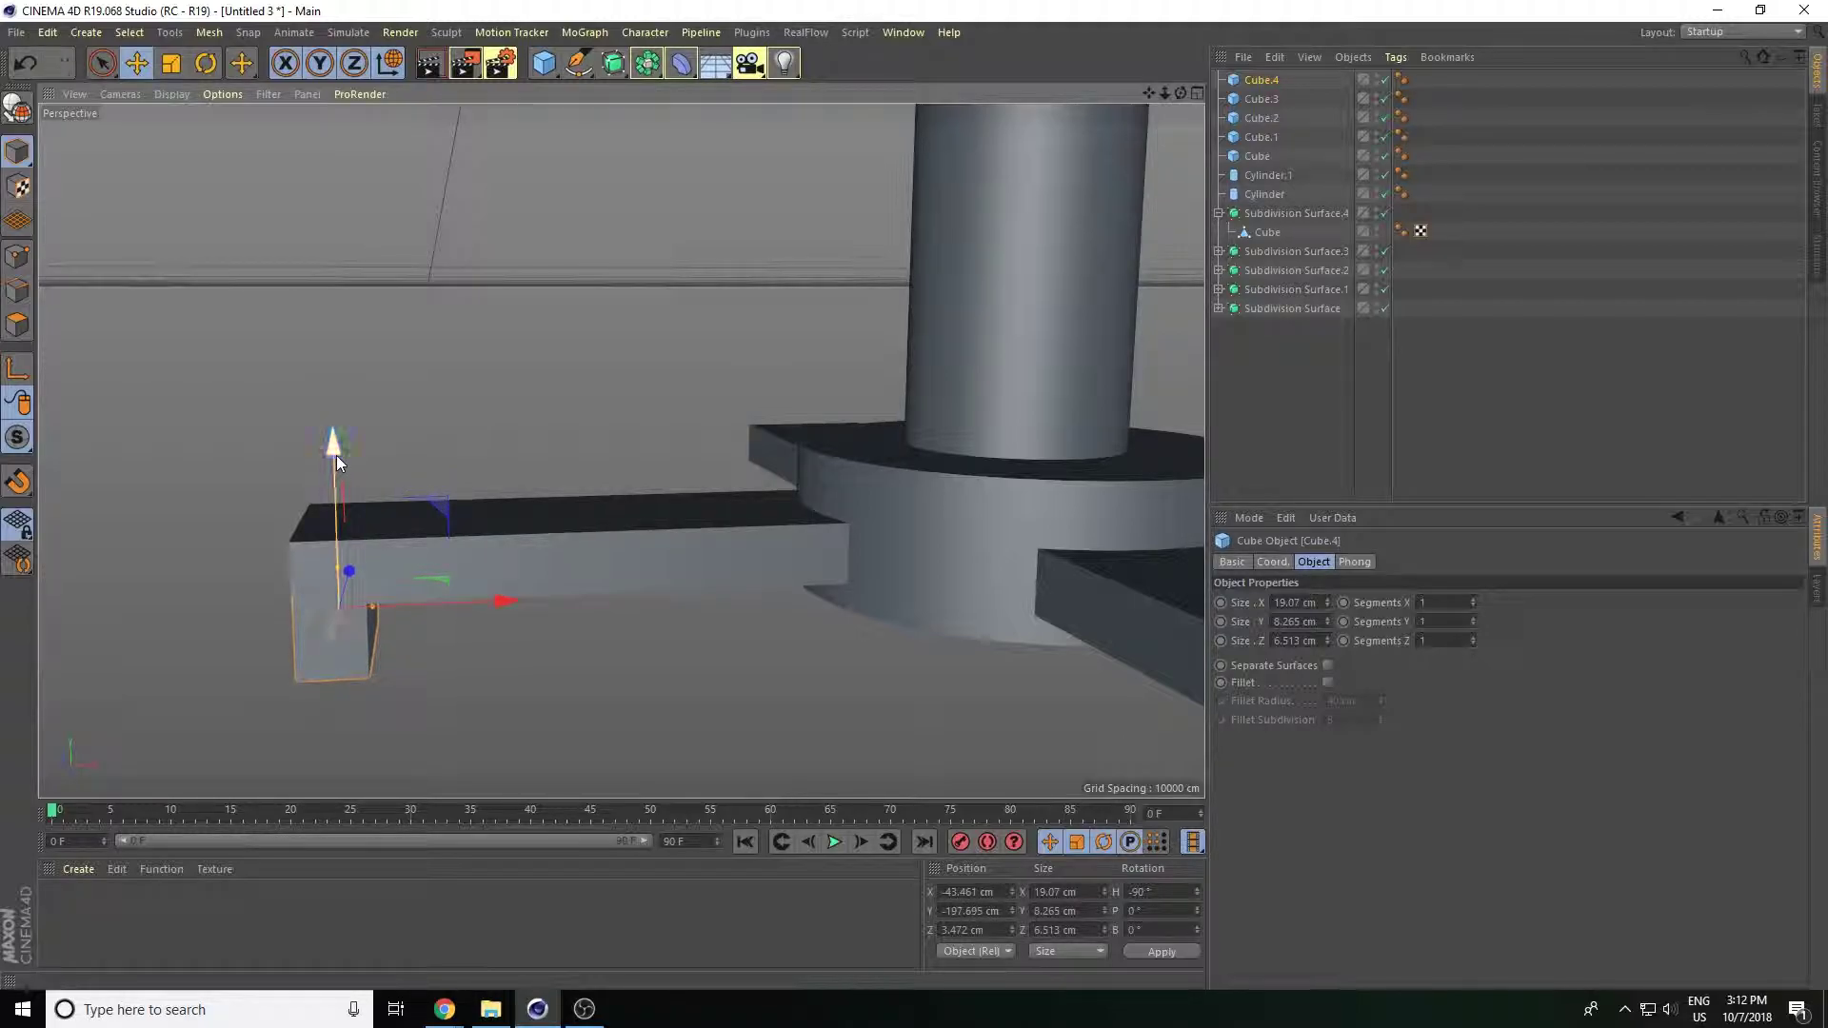
scroll(619, 429, down, 5)
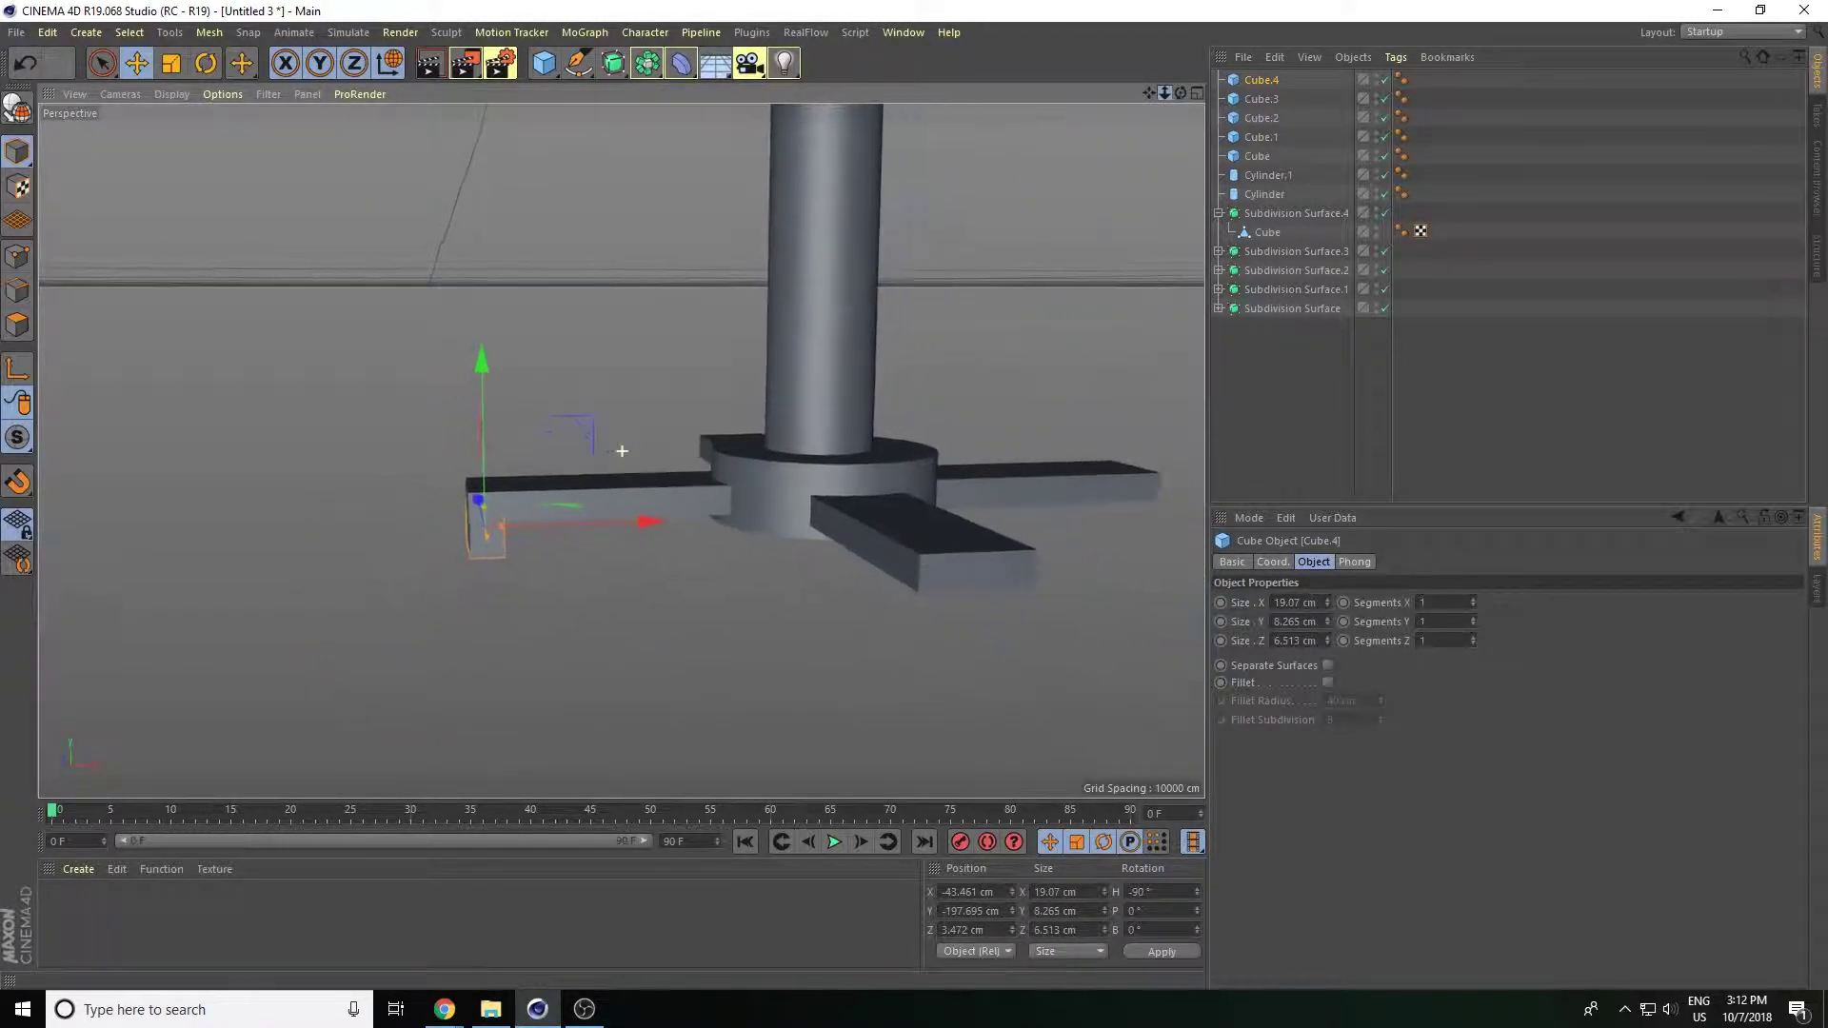
mouse_move(1148, 94)
mouse_down()
mouse_move(622, 450)
mouse_move(664, 603)
mouse_up()
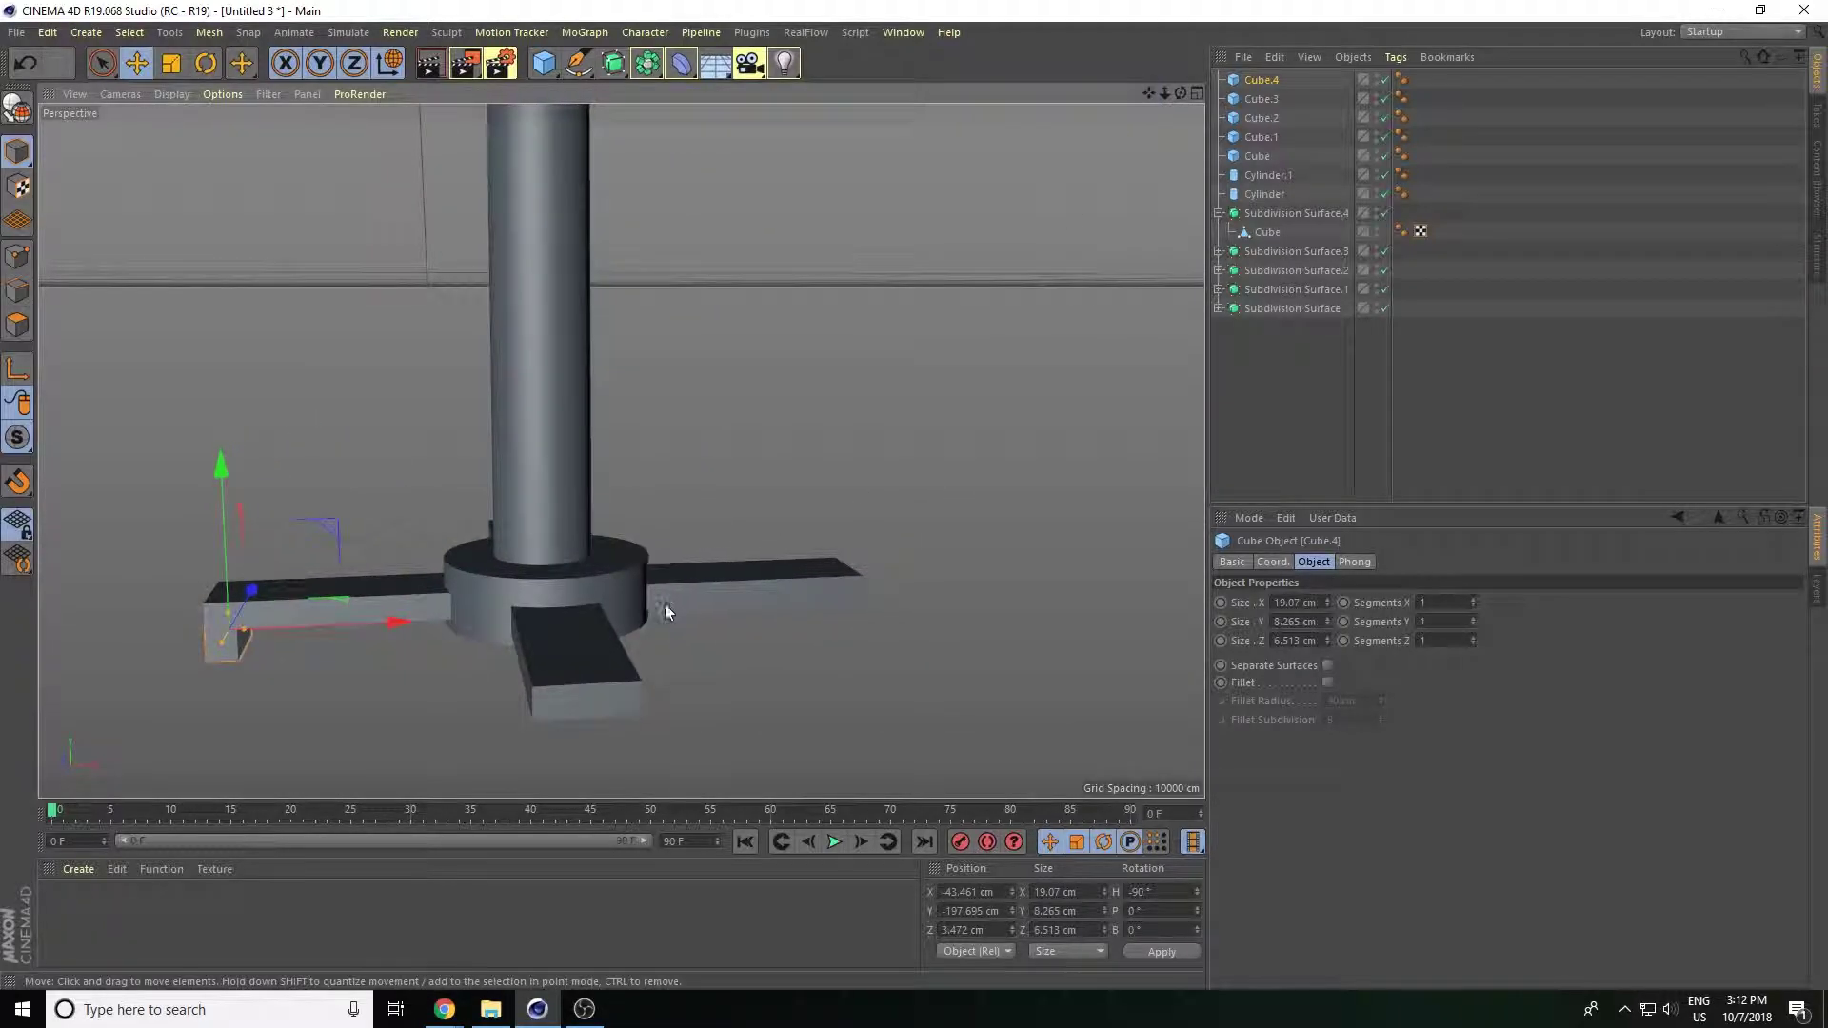
mouse_move(393, 622)
ctrl+mouse_down()
mouse_move(991, 625)
mouse_move(373, 657)
ctrl+mouse_up()
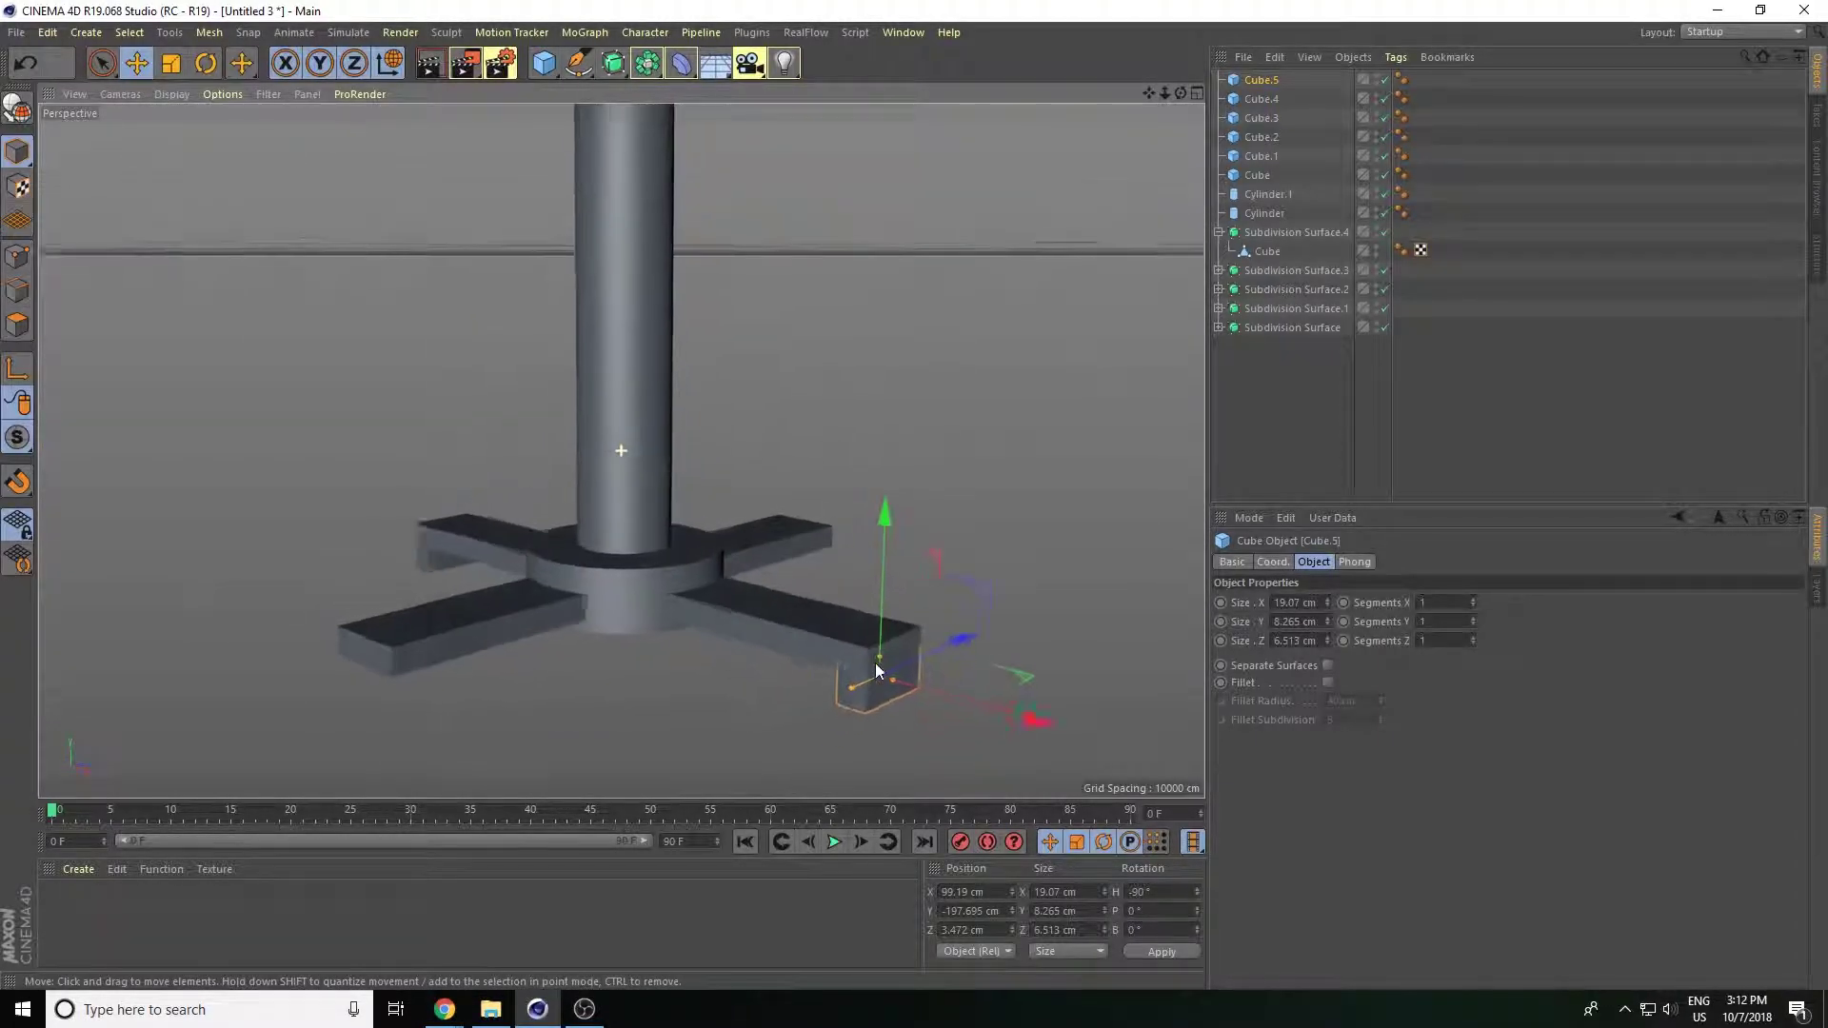
Copy a foot block as Cube.6 toward another arm's tip.
click(373, 657)
alt+drag(522, 648, 432, 686)
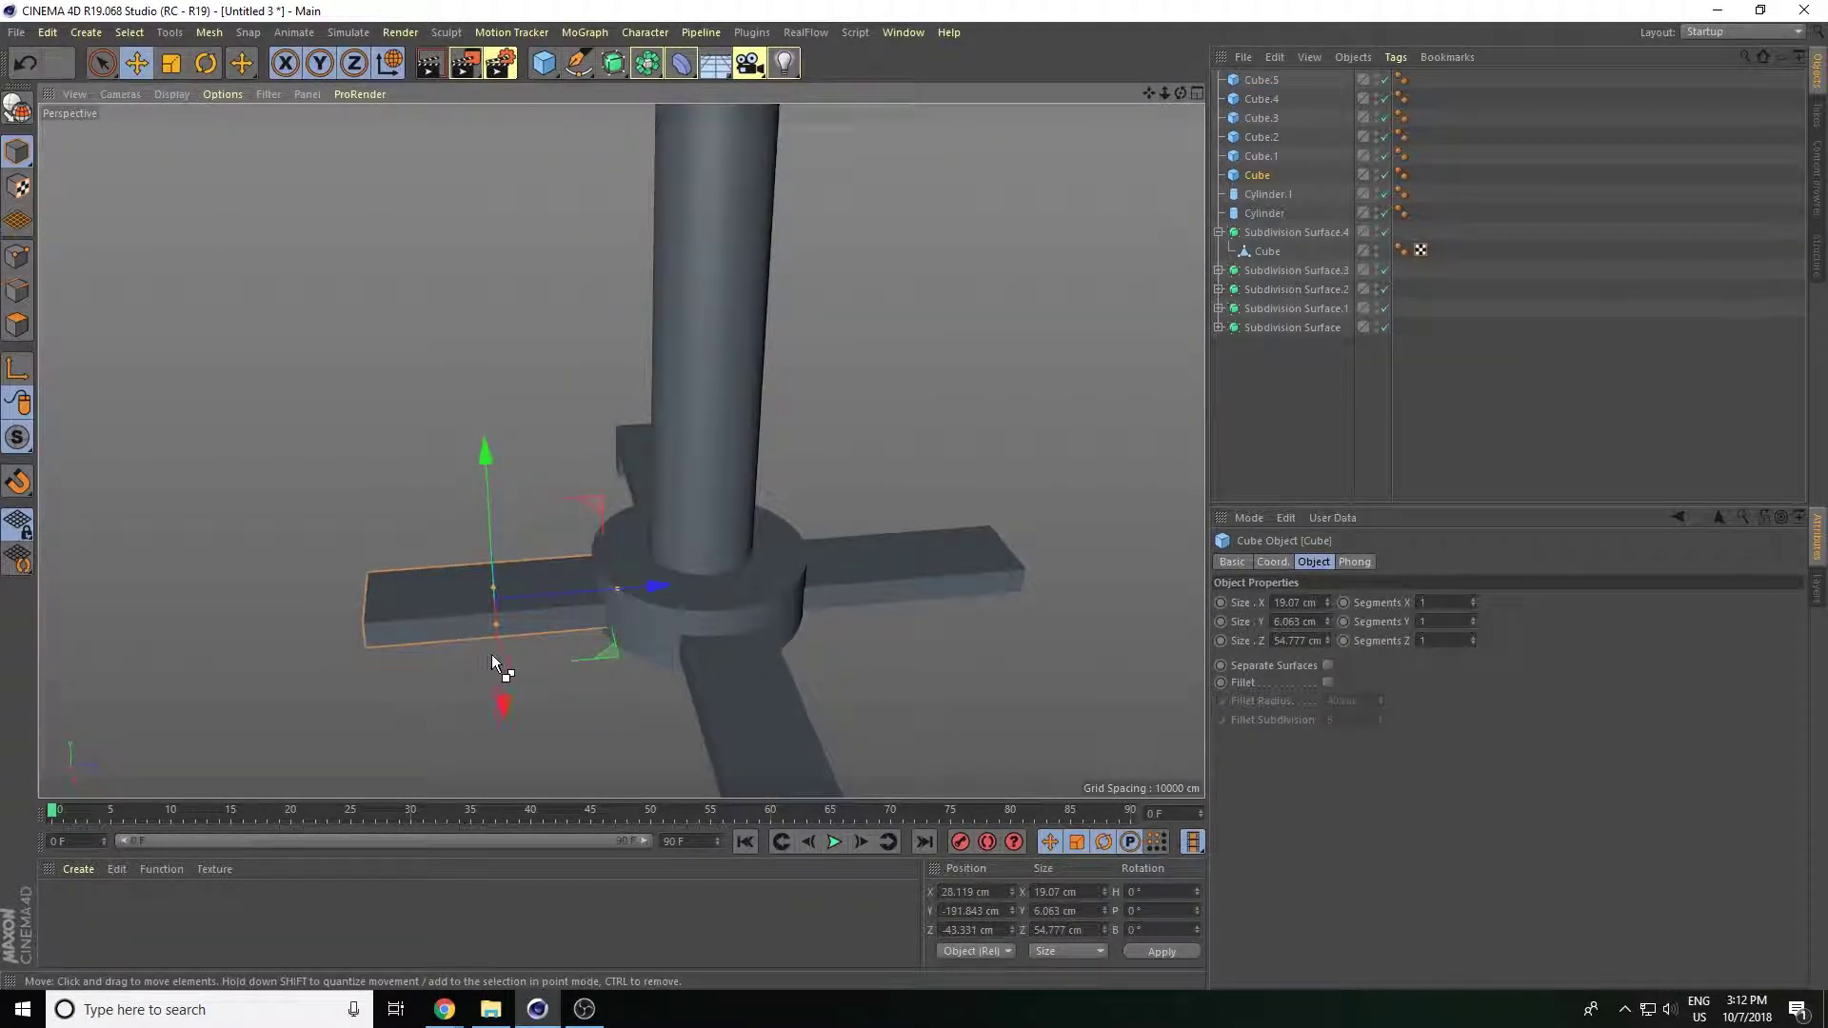
mouse_move(548, 628)
ctrl+mouse_down()
mouse_move(453, 614)
mouse_move(347, 633)
mouse_move(322, 557)
mouse_move(324, 602)
ctrl+mouse_up()
mouse_move(341, 517)
alt+mouse_down()
mouse_move(499, 659)
mouse_move(534, 659)
mouse_move(501, 653)
mouse_move(399, 558)
mouse_move(381, 514)
alt+mouse_up()
alt+drag(510, 500, 461, 694)
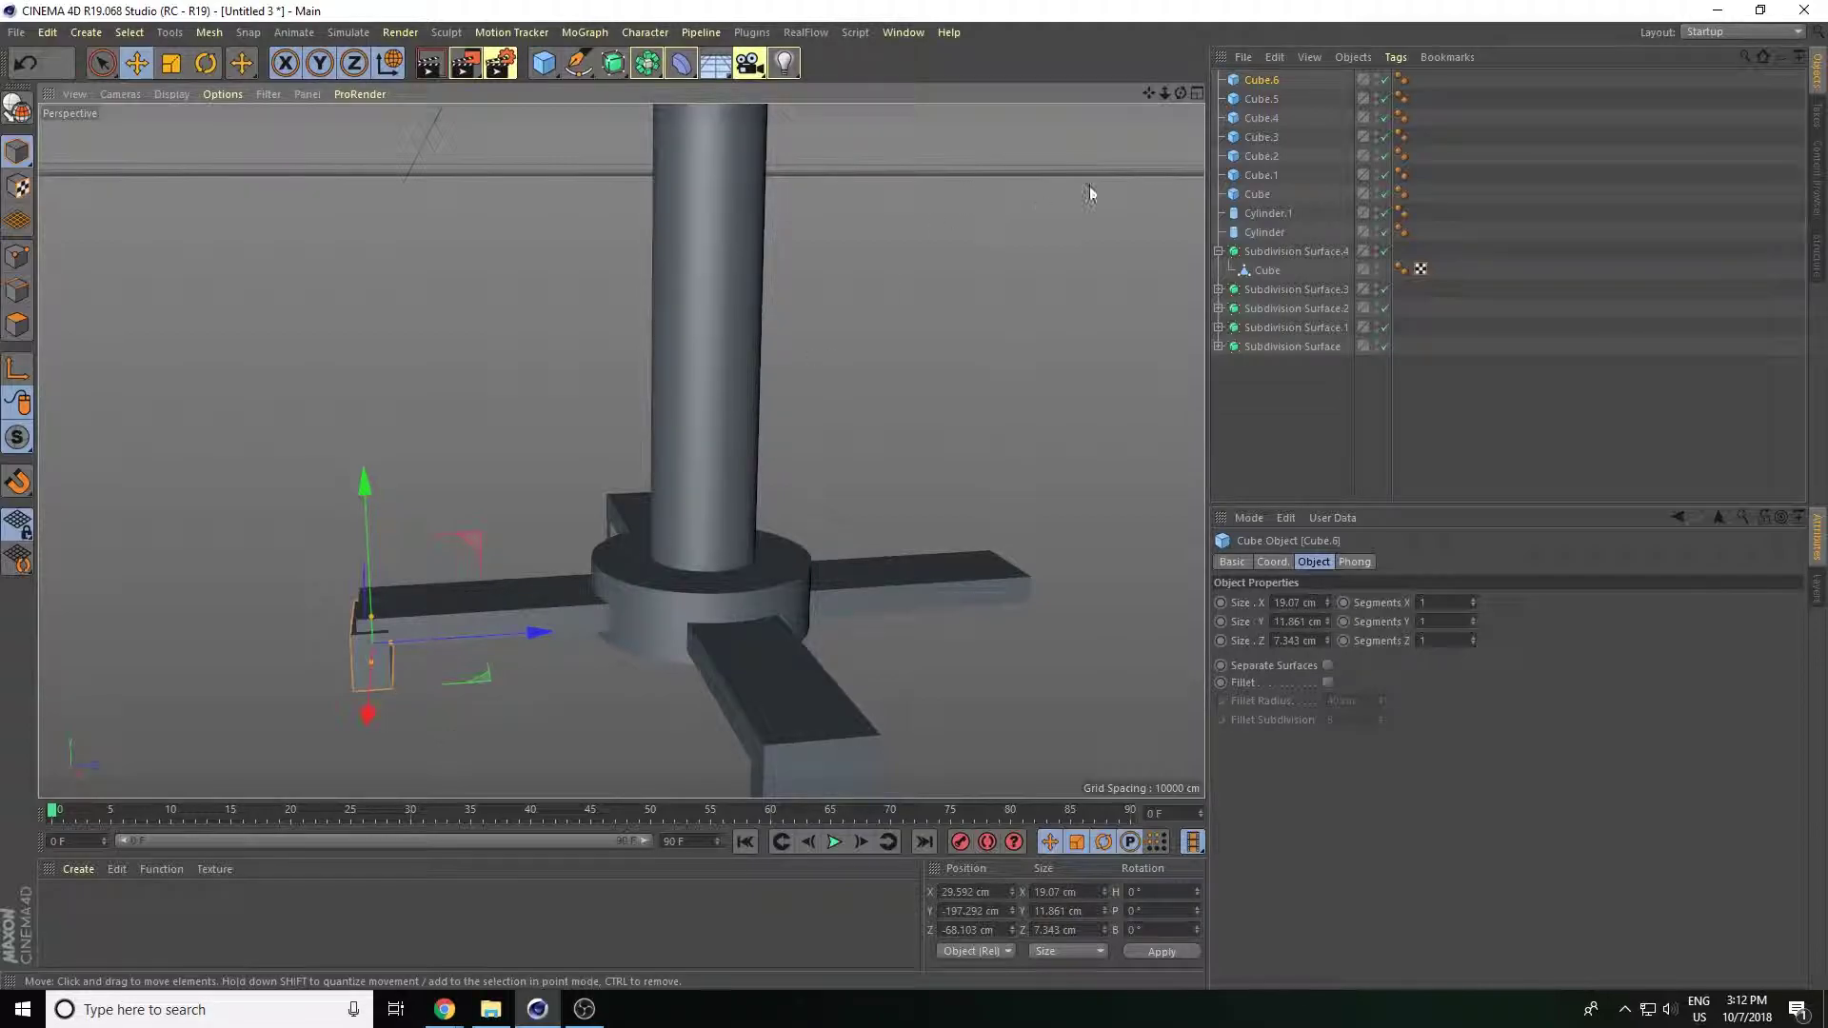
Reduce Cube.6's height and align it under the arm end.
drag(1167, 89, 1099, 117)
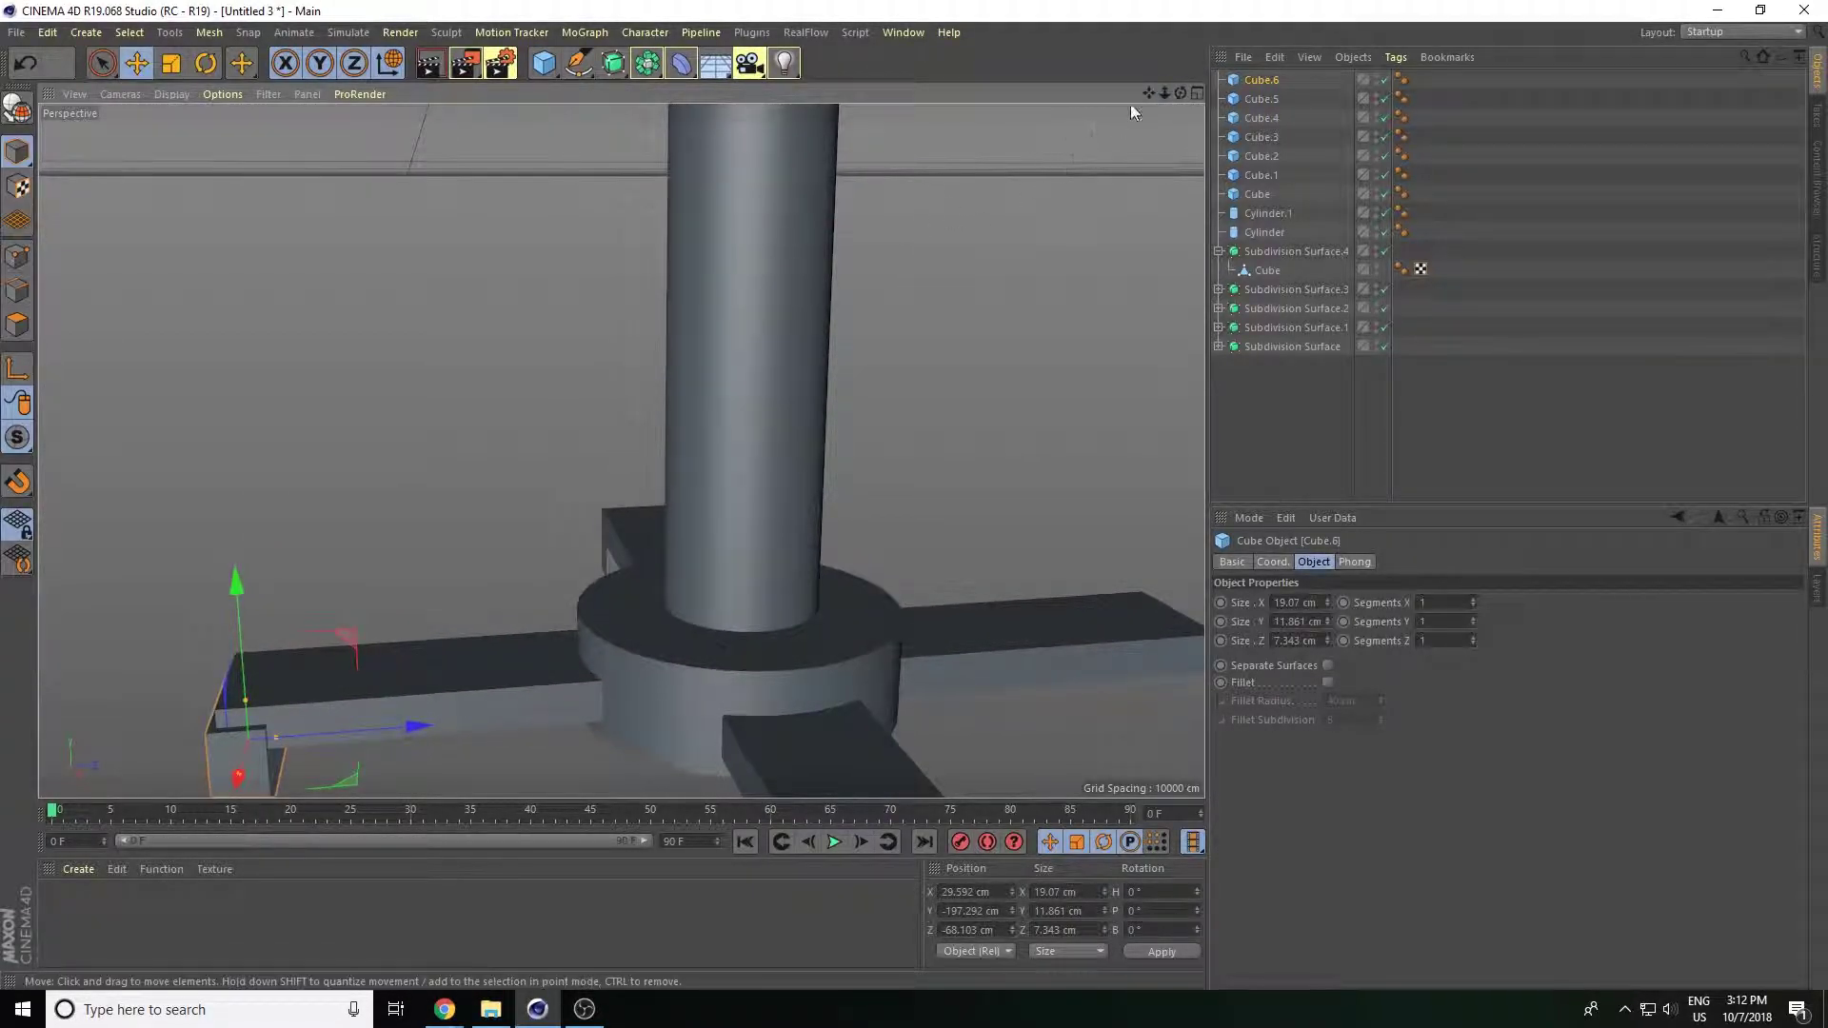
scroll(620, 448, down, 3)
mouse_move(620, 449)
alt+mouse_down()
mouse_move(489, 625)
mouse_move(511, 665)
alt+mouse_up()
mouse_move(437, 734)
mouse_down()
mouse_move(409, 733)
mouse_move(422, 689)
mouse_move(388, 711)
mouse_move(470, 664)
mouse_move(509, 684)
mouse_move(470, 688)
mouse_up()
mouse_move(362, 586)
mouse_down()
mouse_move(381, 525)
mouse_move(368, 473)
mouse_move(474, 589)
mouse_move(538, 600)
mouse_up()
drag(1149, 93, 622, 450)
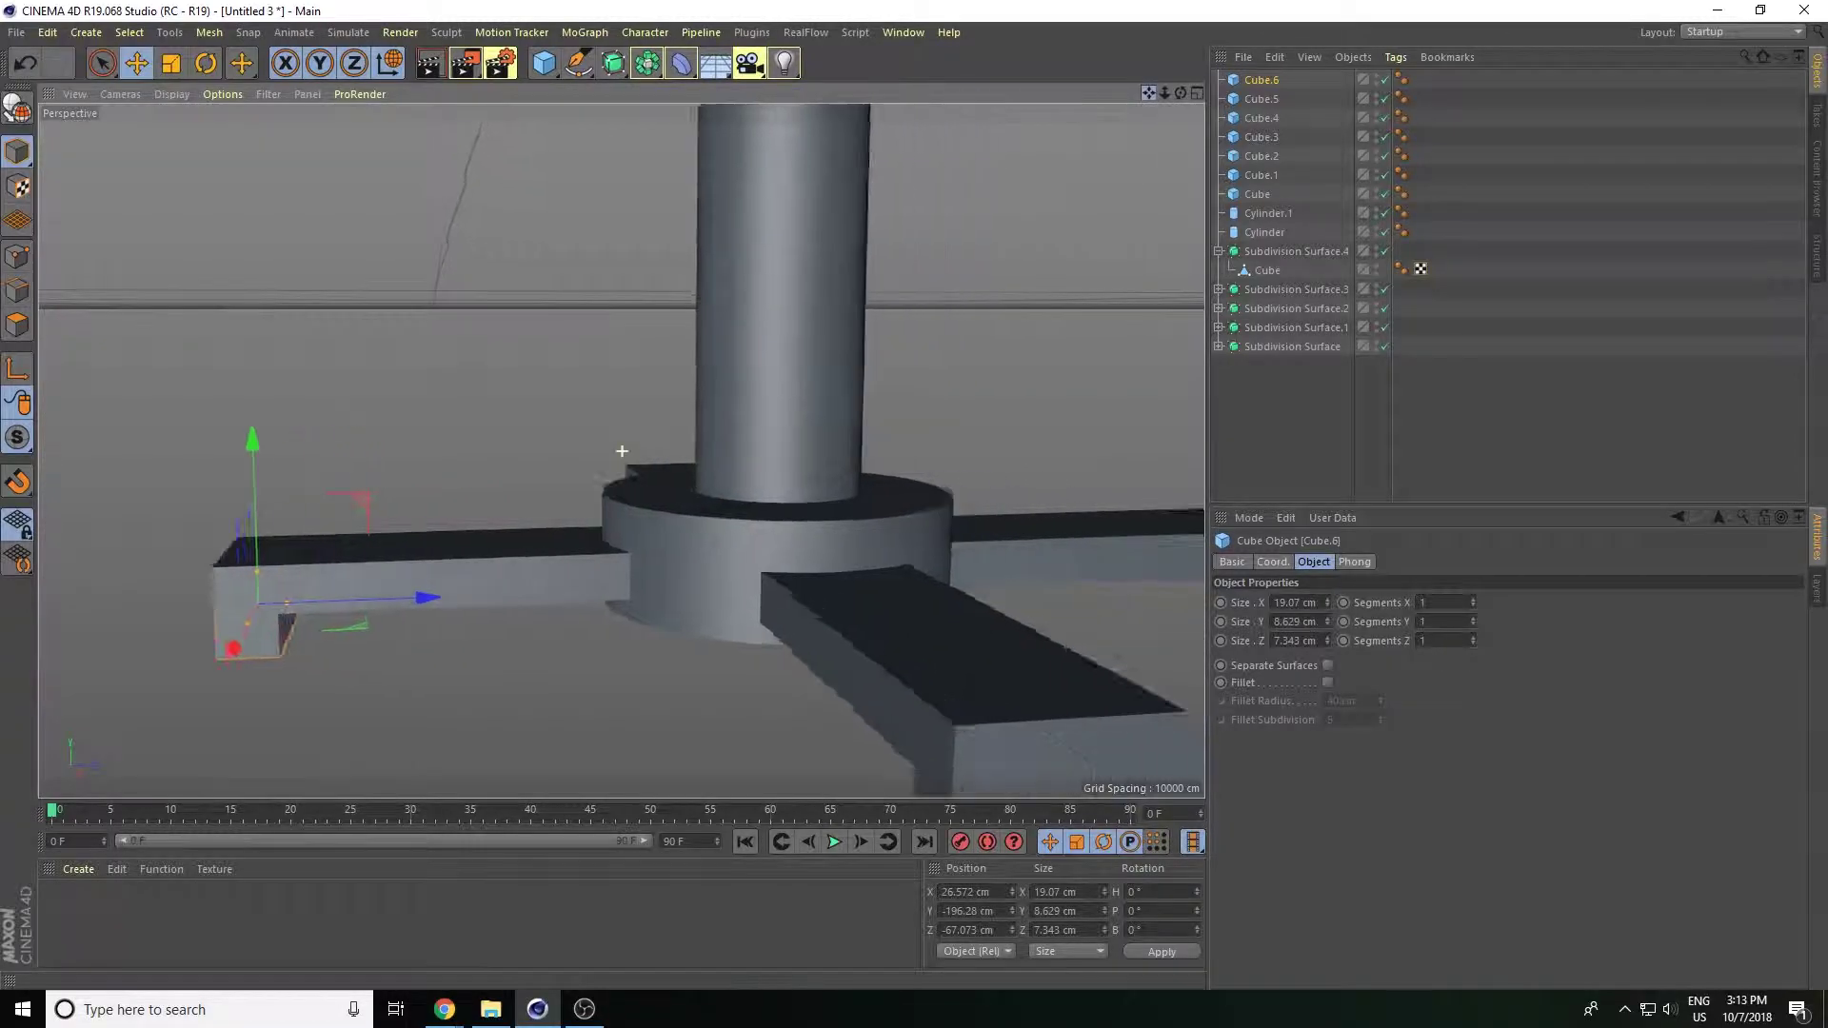
drag(1173, 97, 682, 562)
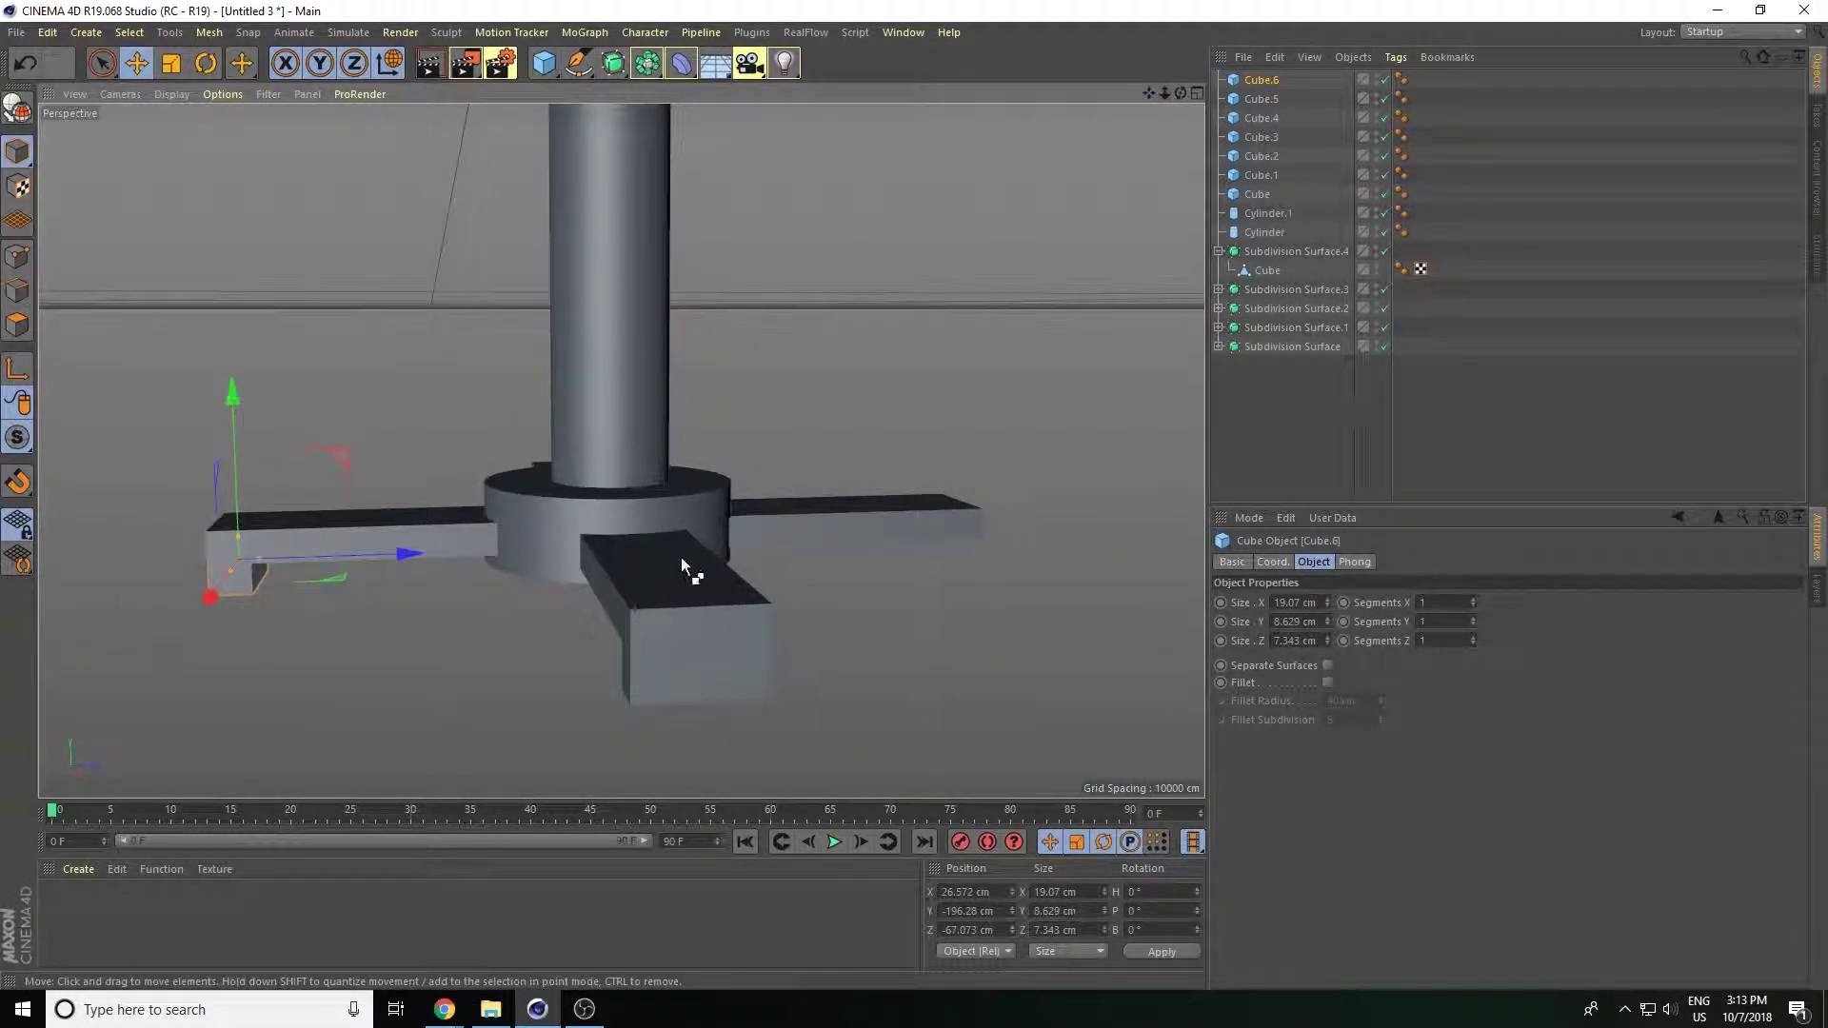
Copy the foot as Cube.7 and place it under the opposite arm end.
key(ctrl+c)
key(ctrl+v)
mouse_move(398, 554)
mouse_down()
mouse_move(1100, 591)
mouse_move(945, 603)
mouse_up()
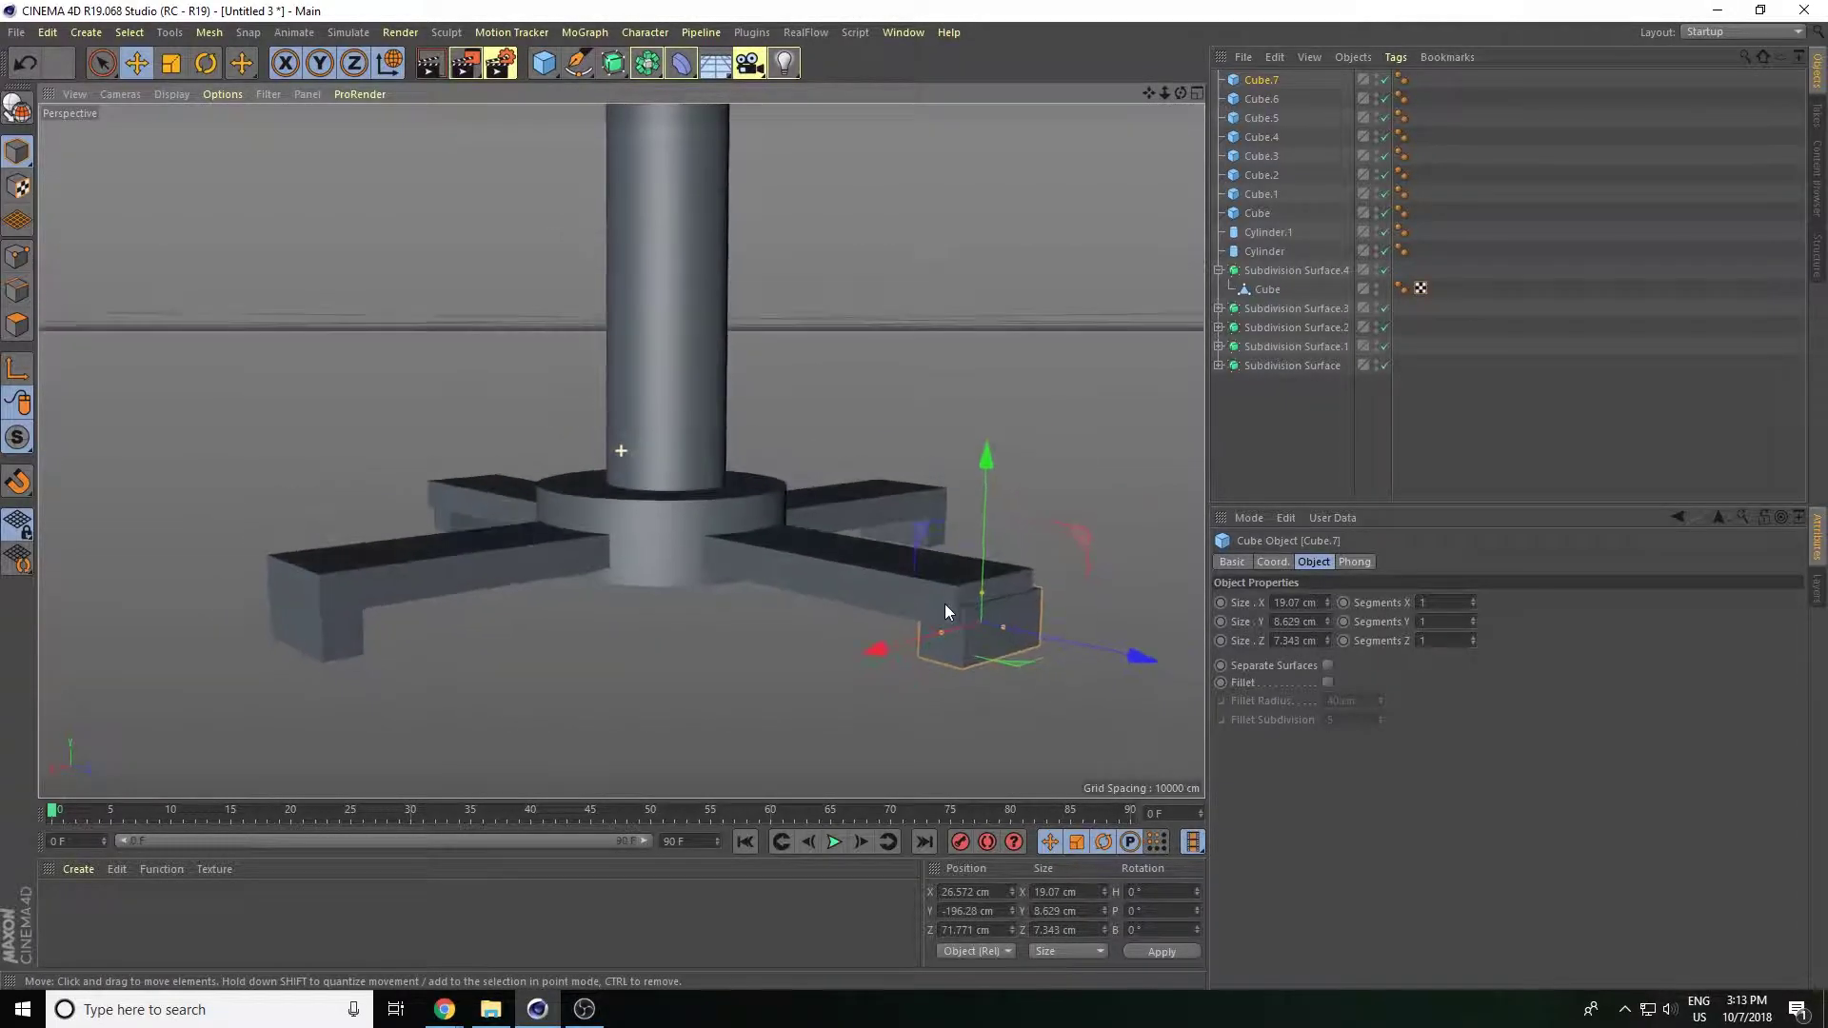
drag(1141, 657, 1028, 672)
mouse_move(506, 685)
mouse_down()
mouse_move(427, 666)
mouse_move(661, 661)
mouse_up()
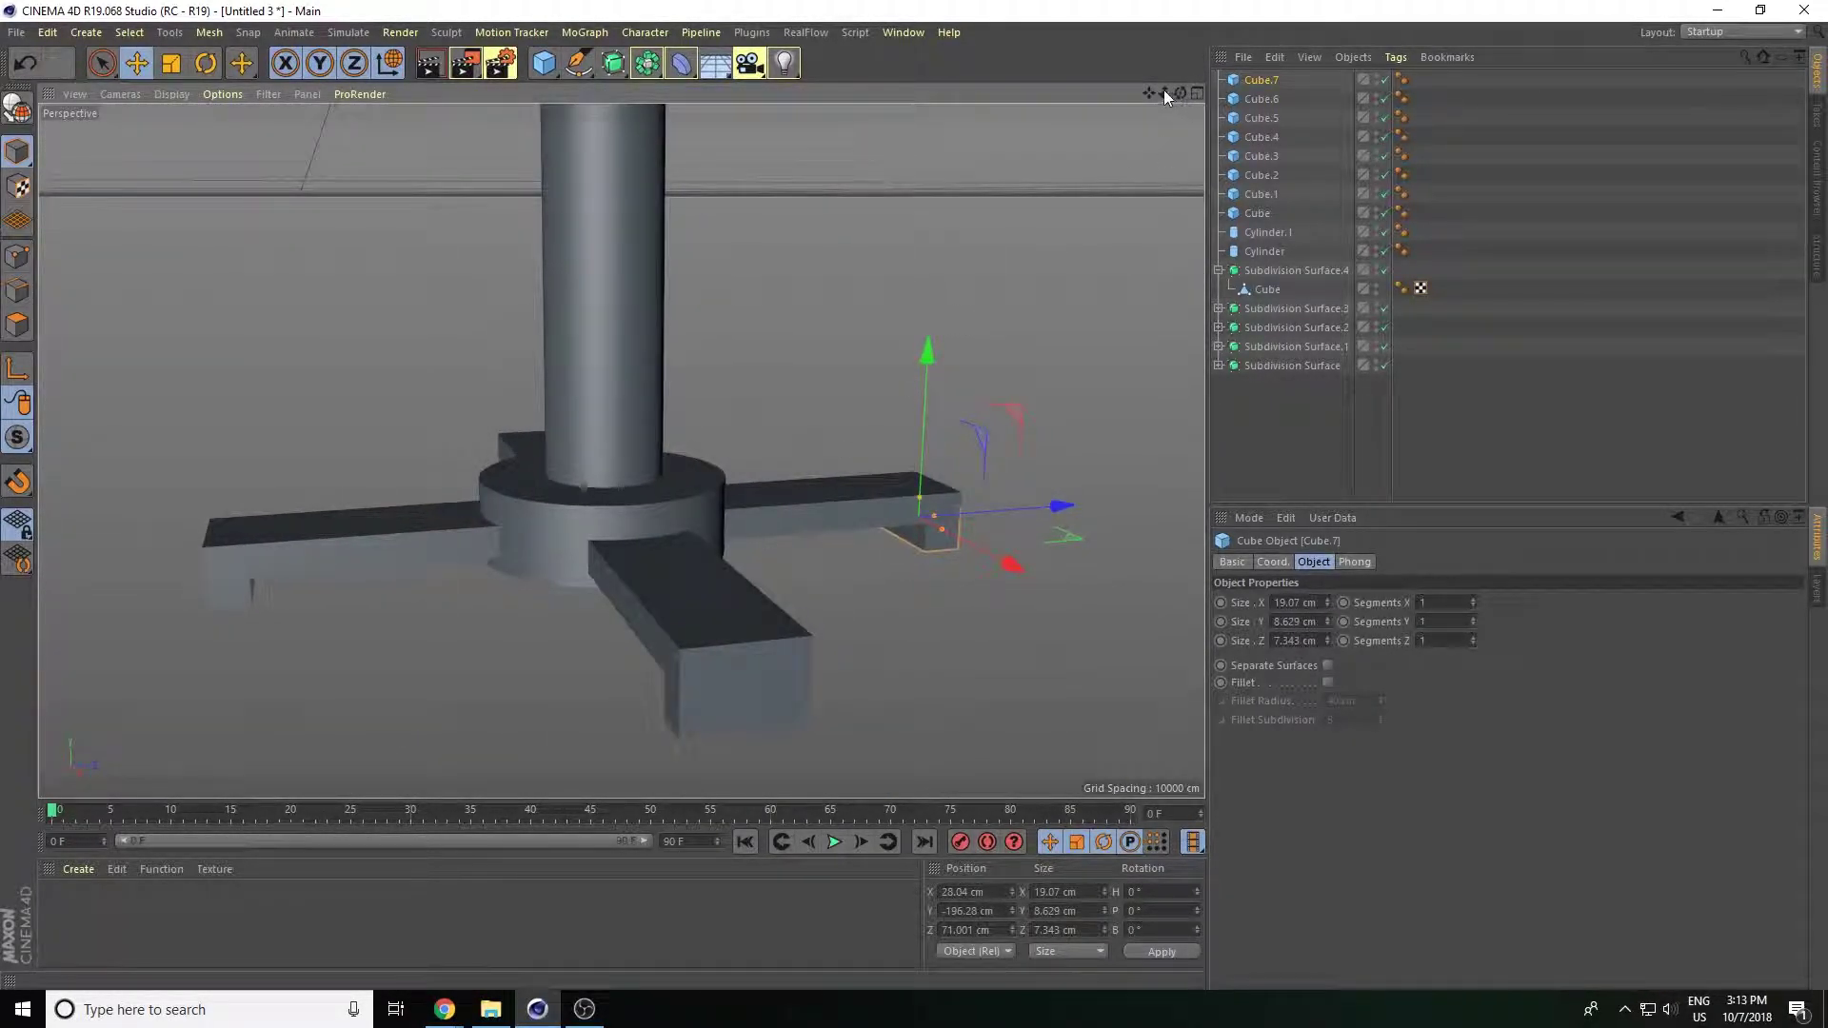
drag(1164, 90, 1165, 89)
mouse_move(977, 358)
alt+mouse_down()
mouse_move(1152, 372)
mouse_move(1090, 202)
alt+mouse_up()
mouse_move(1163, 92)
mouse_down()
mouse_move(939, 430)
mouse_move(1019, 453)
mouse_up()
click(1021, 455)
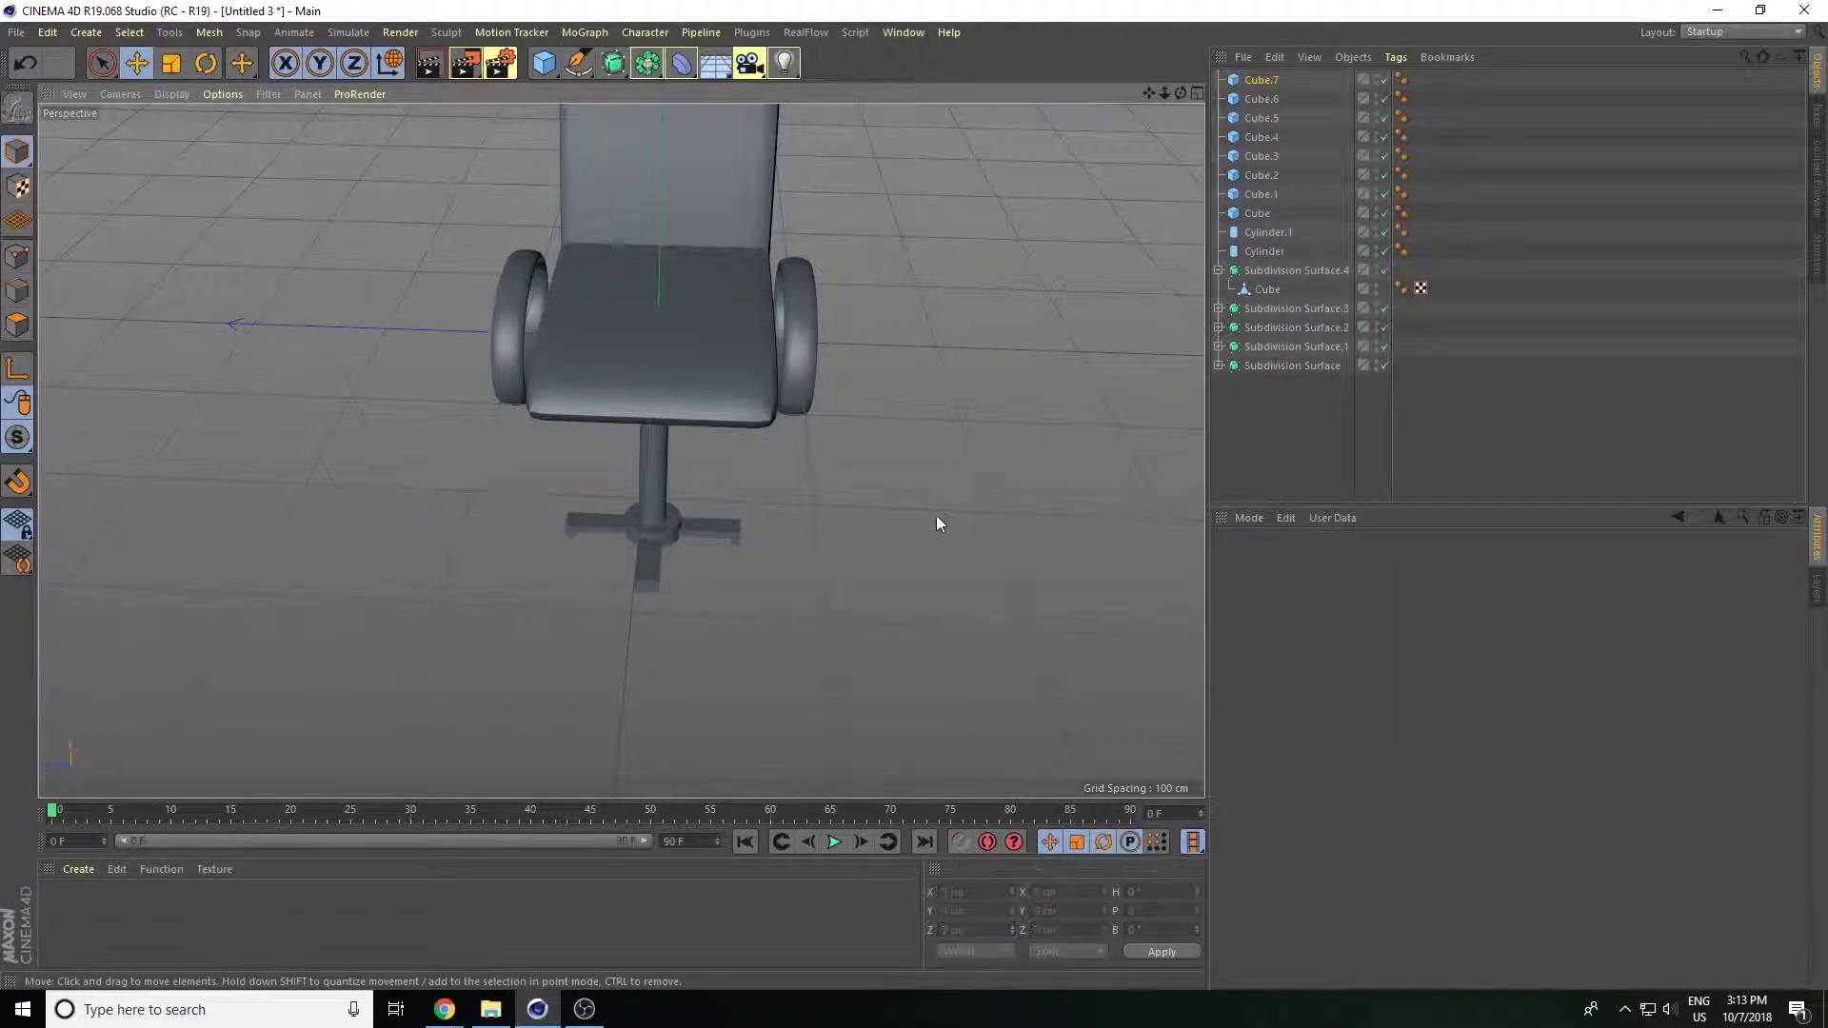
Lengthen the first base arm and move its foot out to the new end.
click(720, 534)
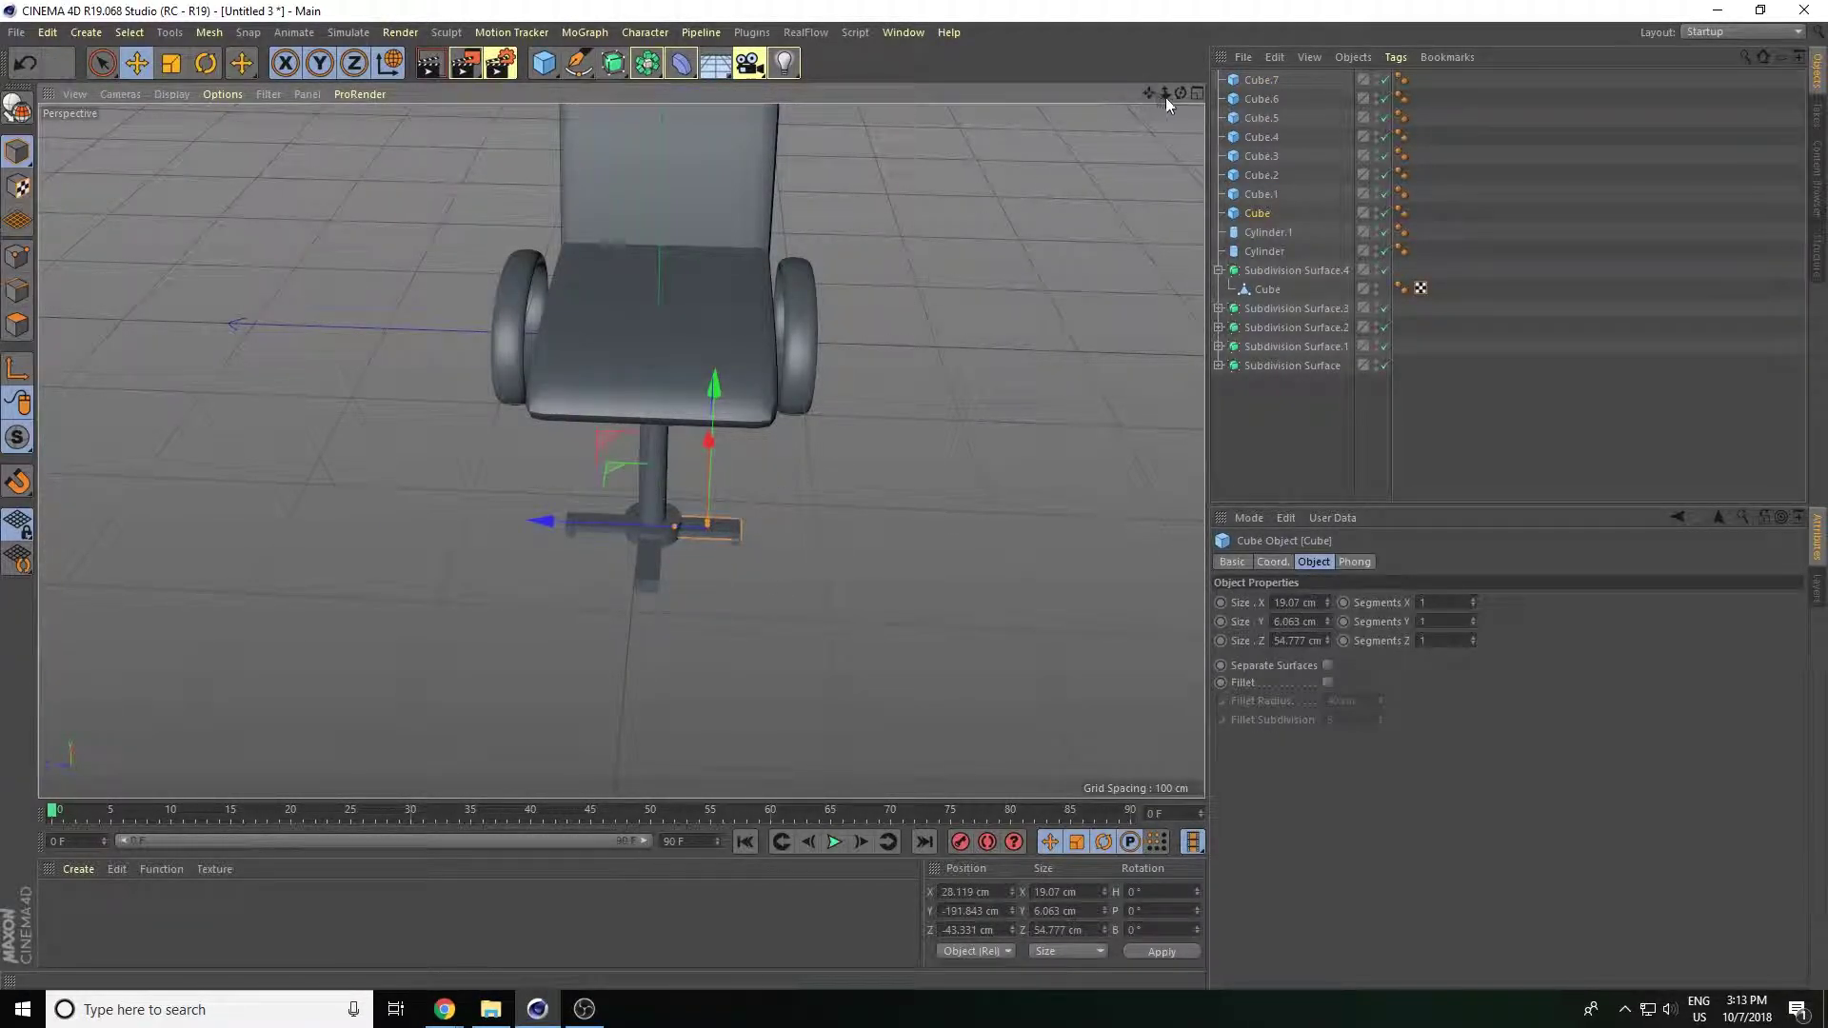
drag(1165, 95, 979, 9)
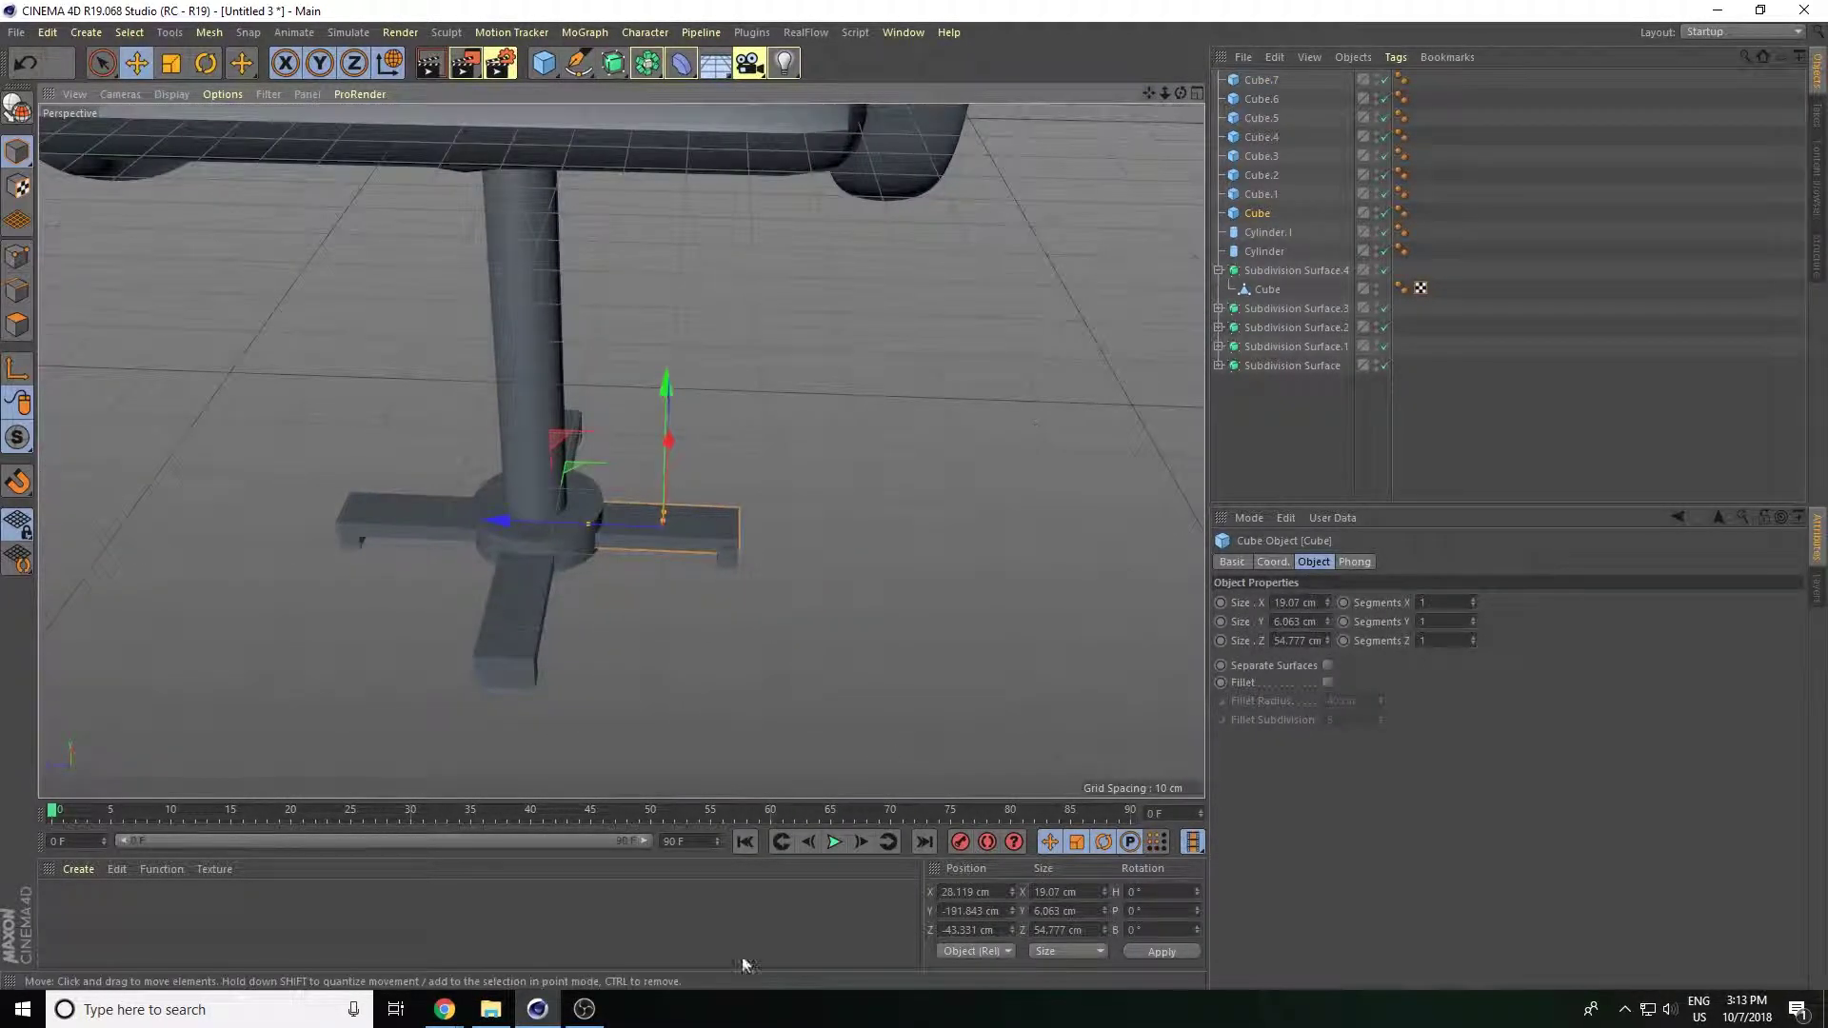
mouse_move(581, 526)
mouse_down()
mouse_move(536, 525)
mouse_move(568, 527)
mouse_up()
click(727, 560)
drag(709, 531, 605, 549)
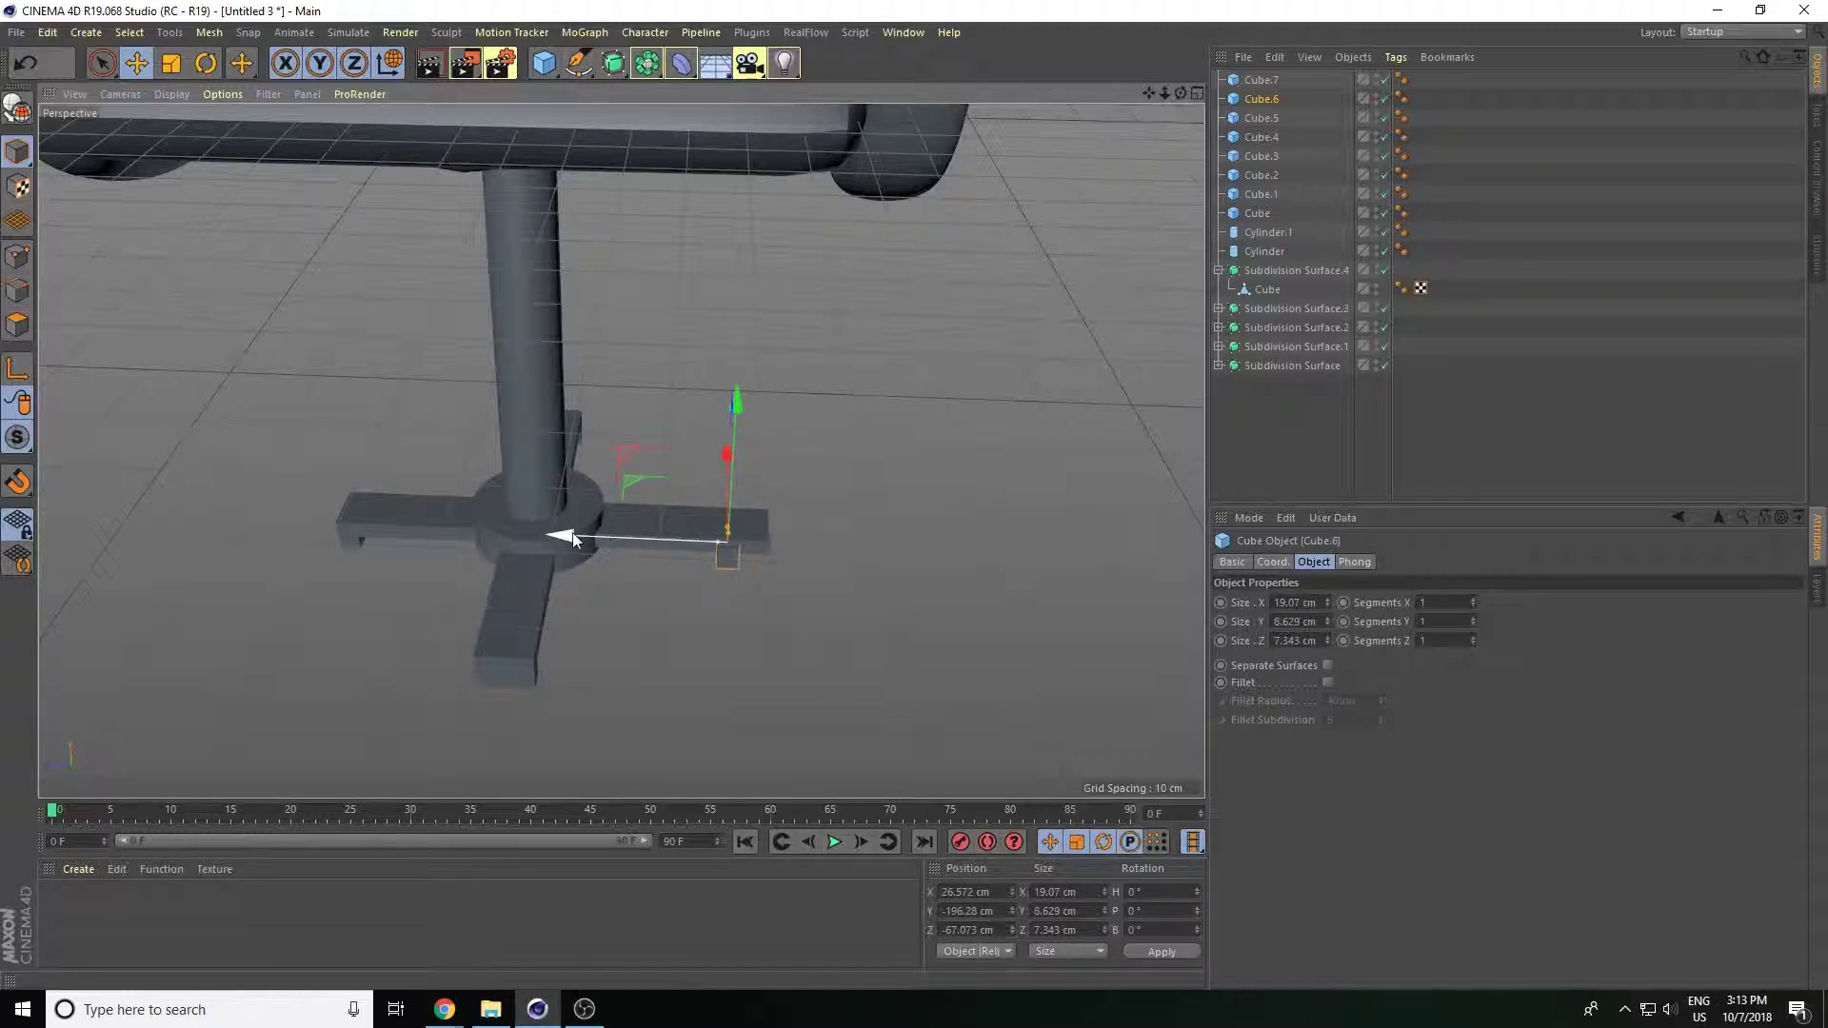
Lengthen the left and front arms and slide their feet out to the new ends.
click(406, 523)
drag(345, 514, 320, 507)
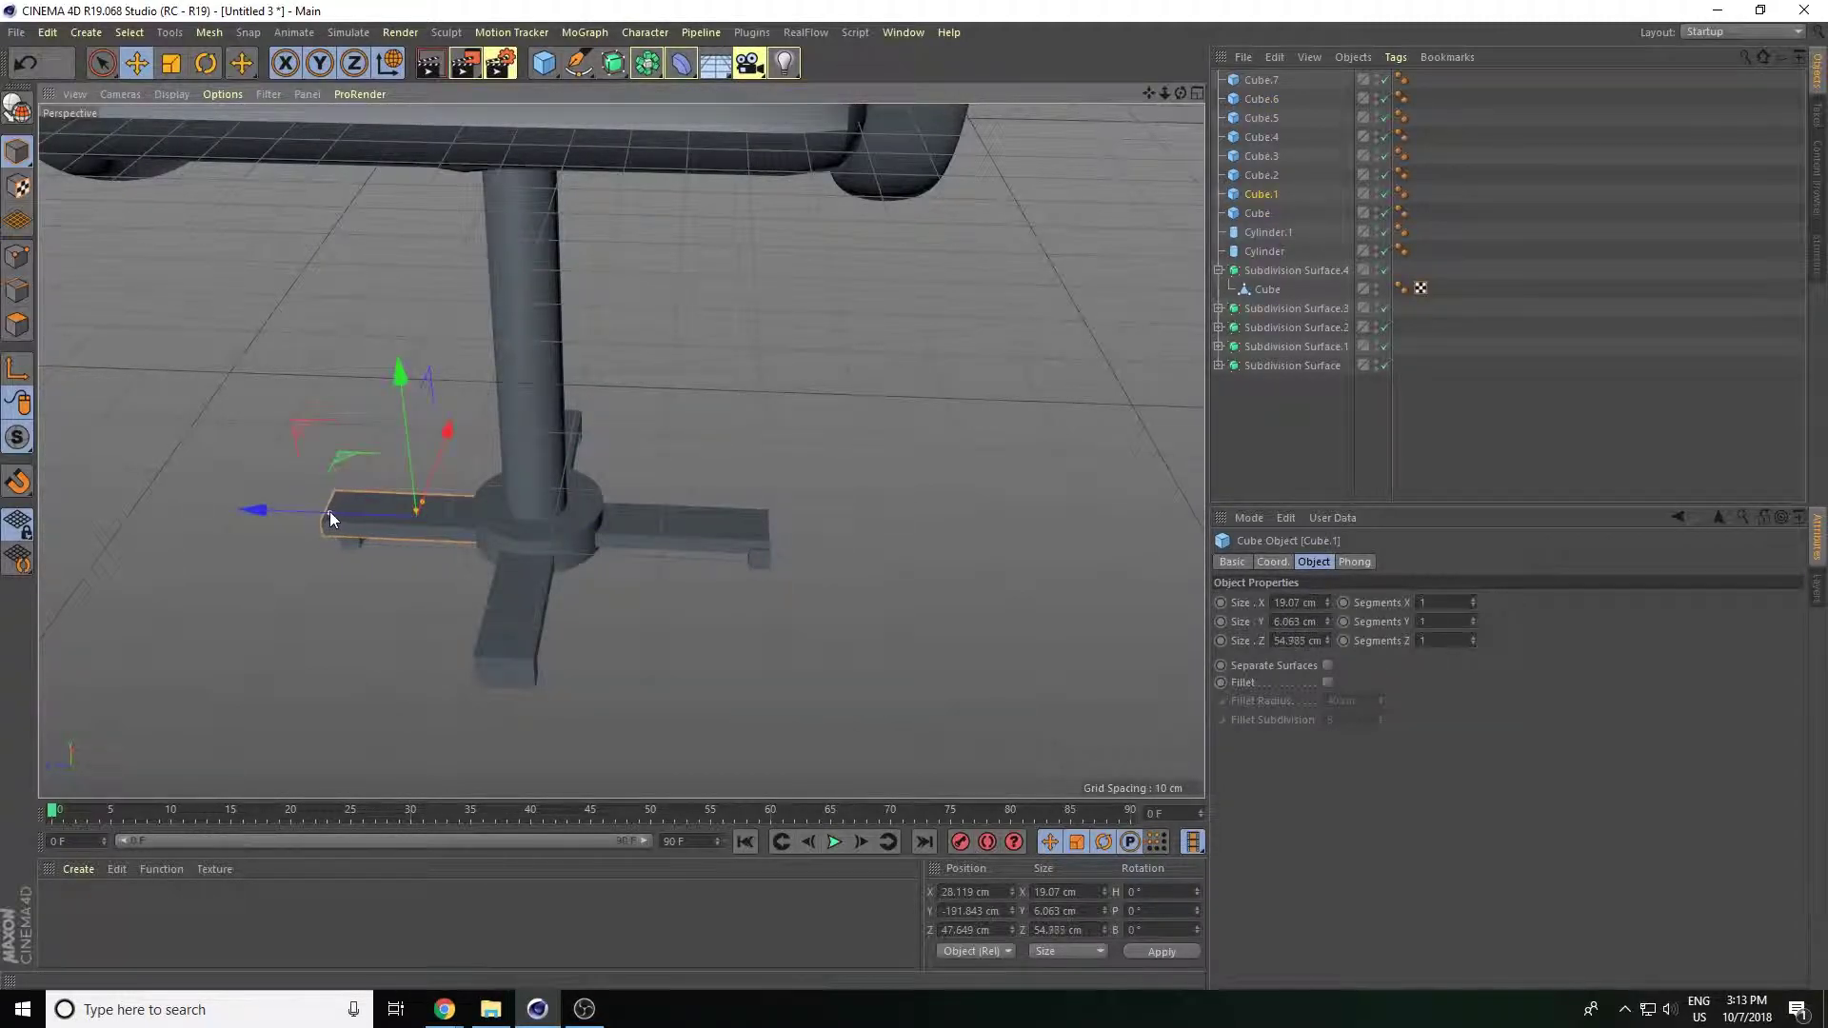
click(343, 541)
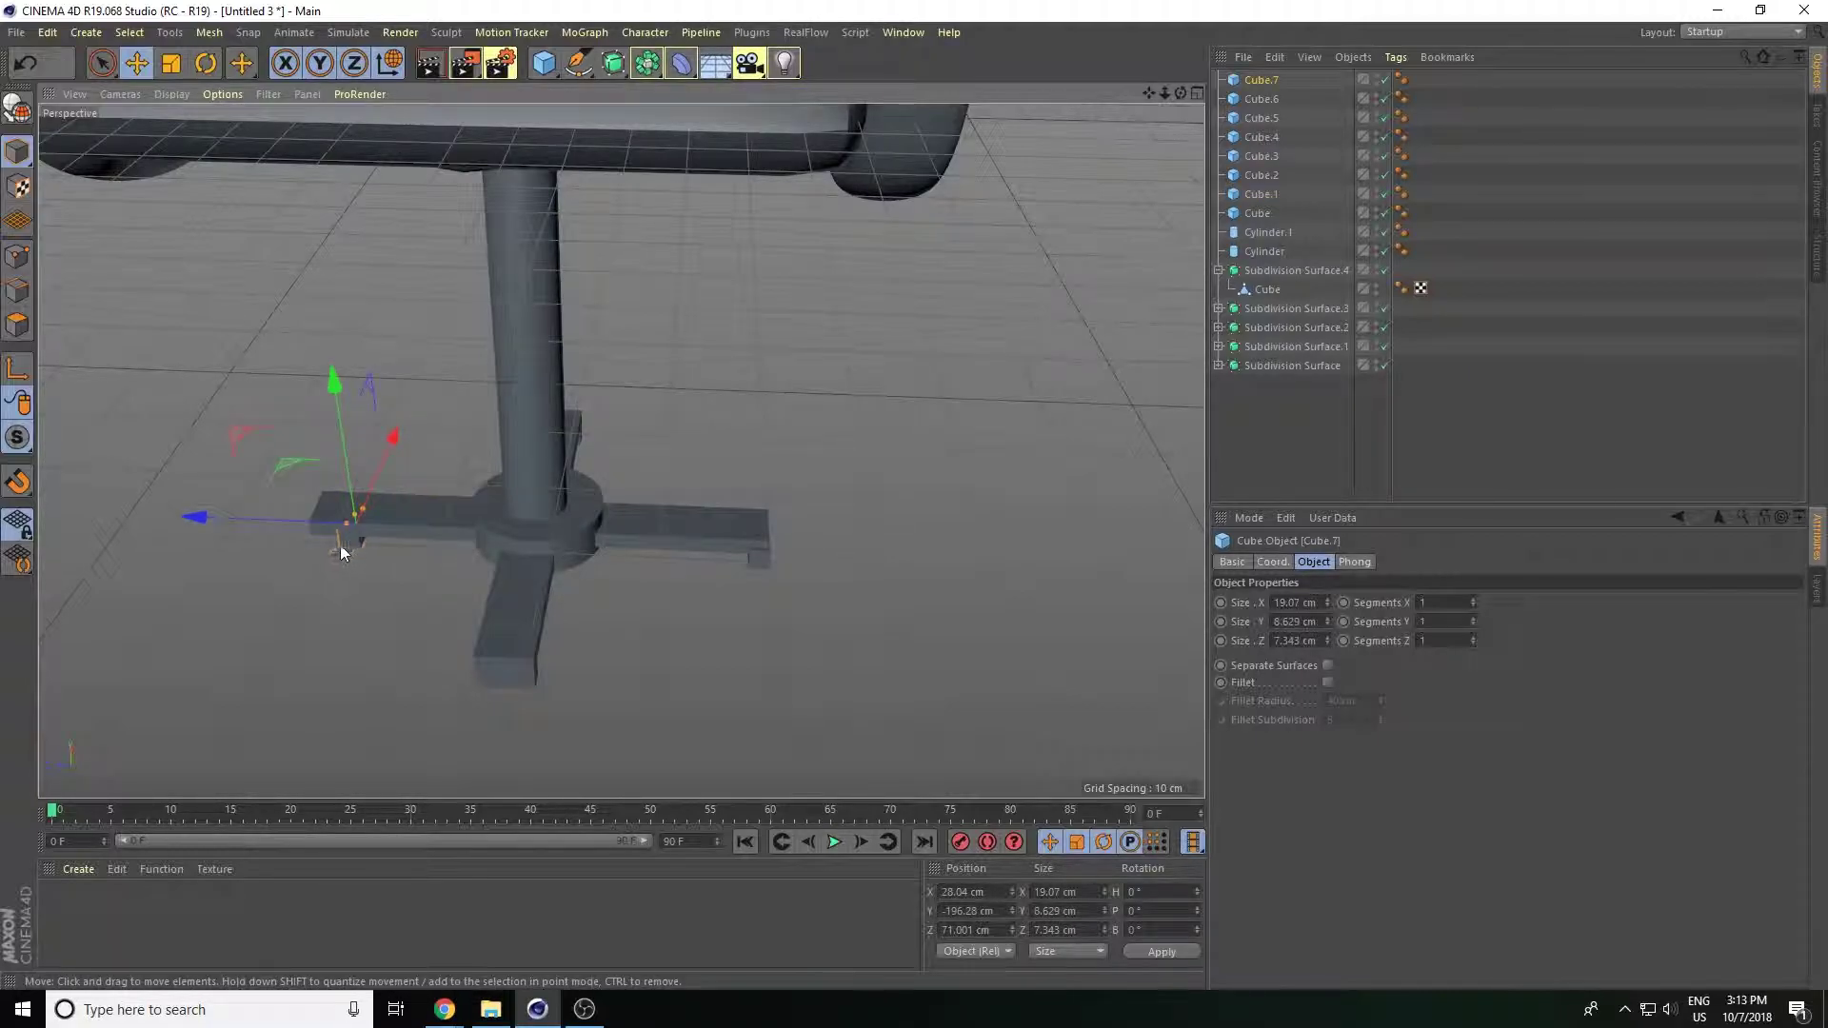
drag(177, 516, 149, 516)
mouse_move(511, 608)
alt+mouse_down()
mouse_move(370, 614)
mouse_move(449, 645)
mouse_move(609, 577)
alt+mouse_up()
click(550, 655)
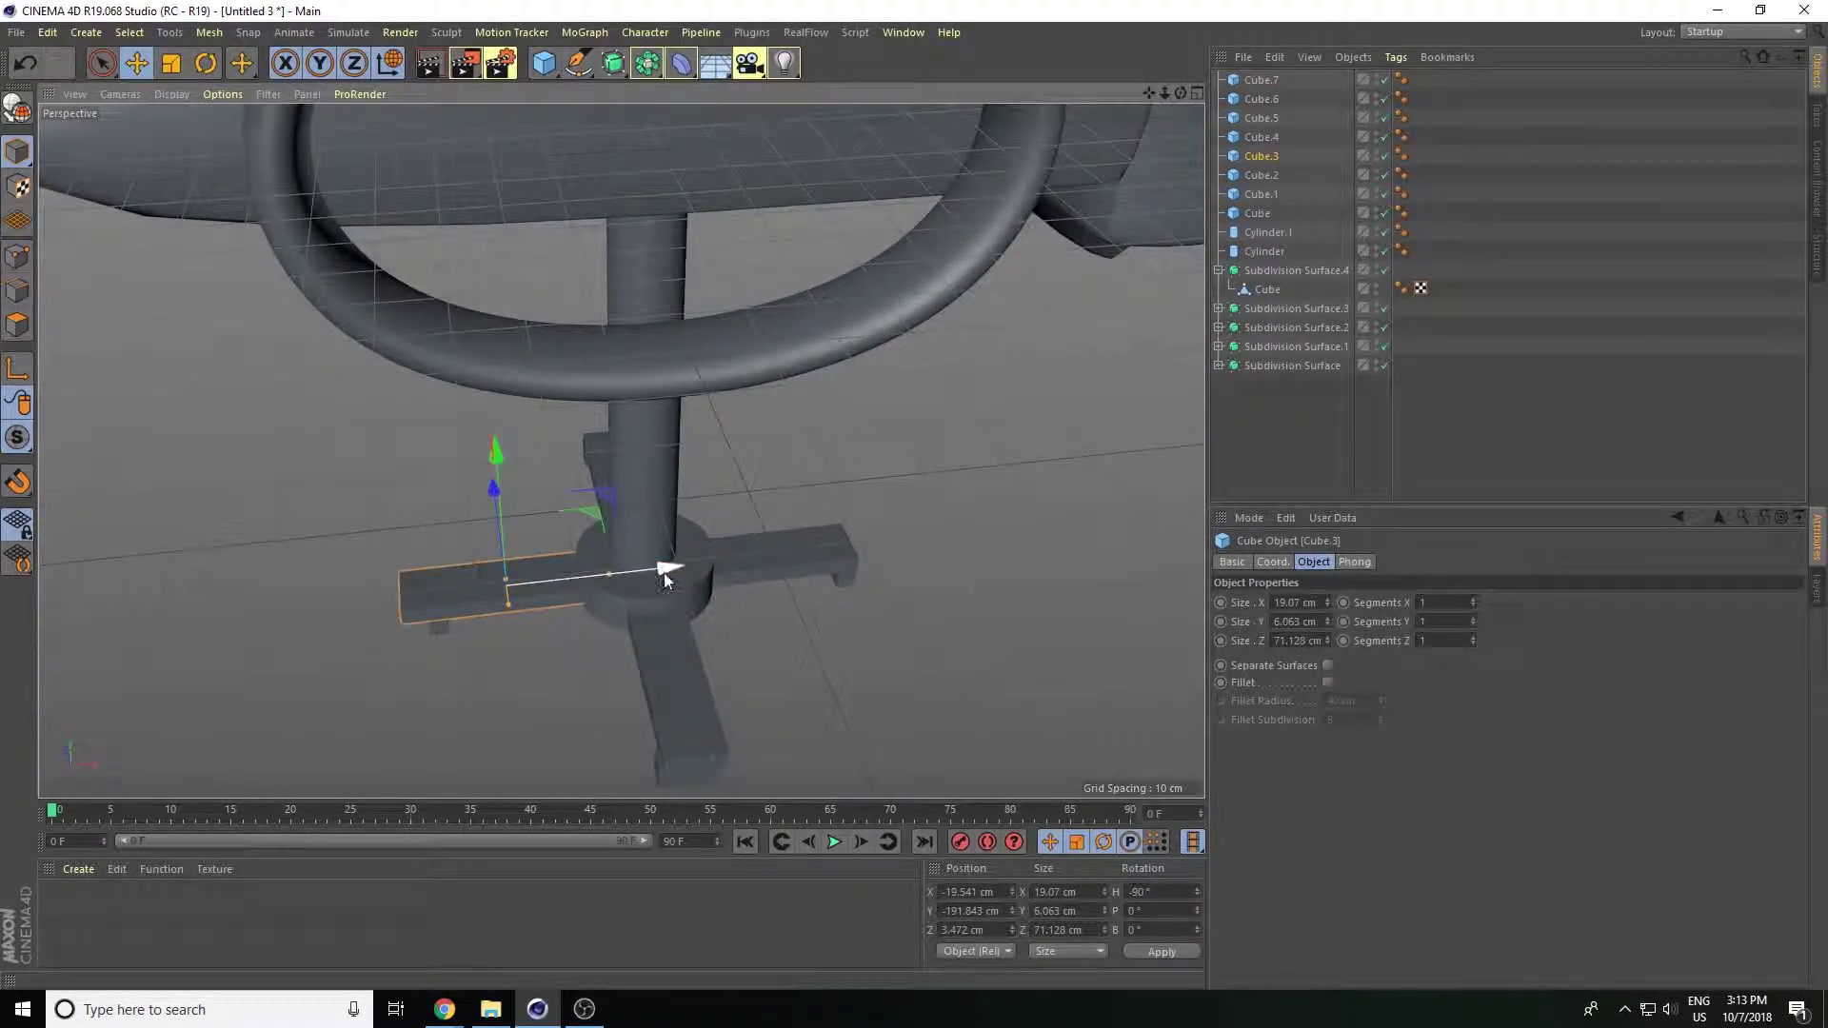
click(433, 626)
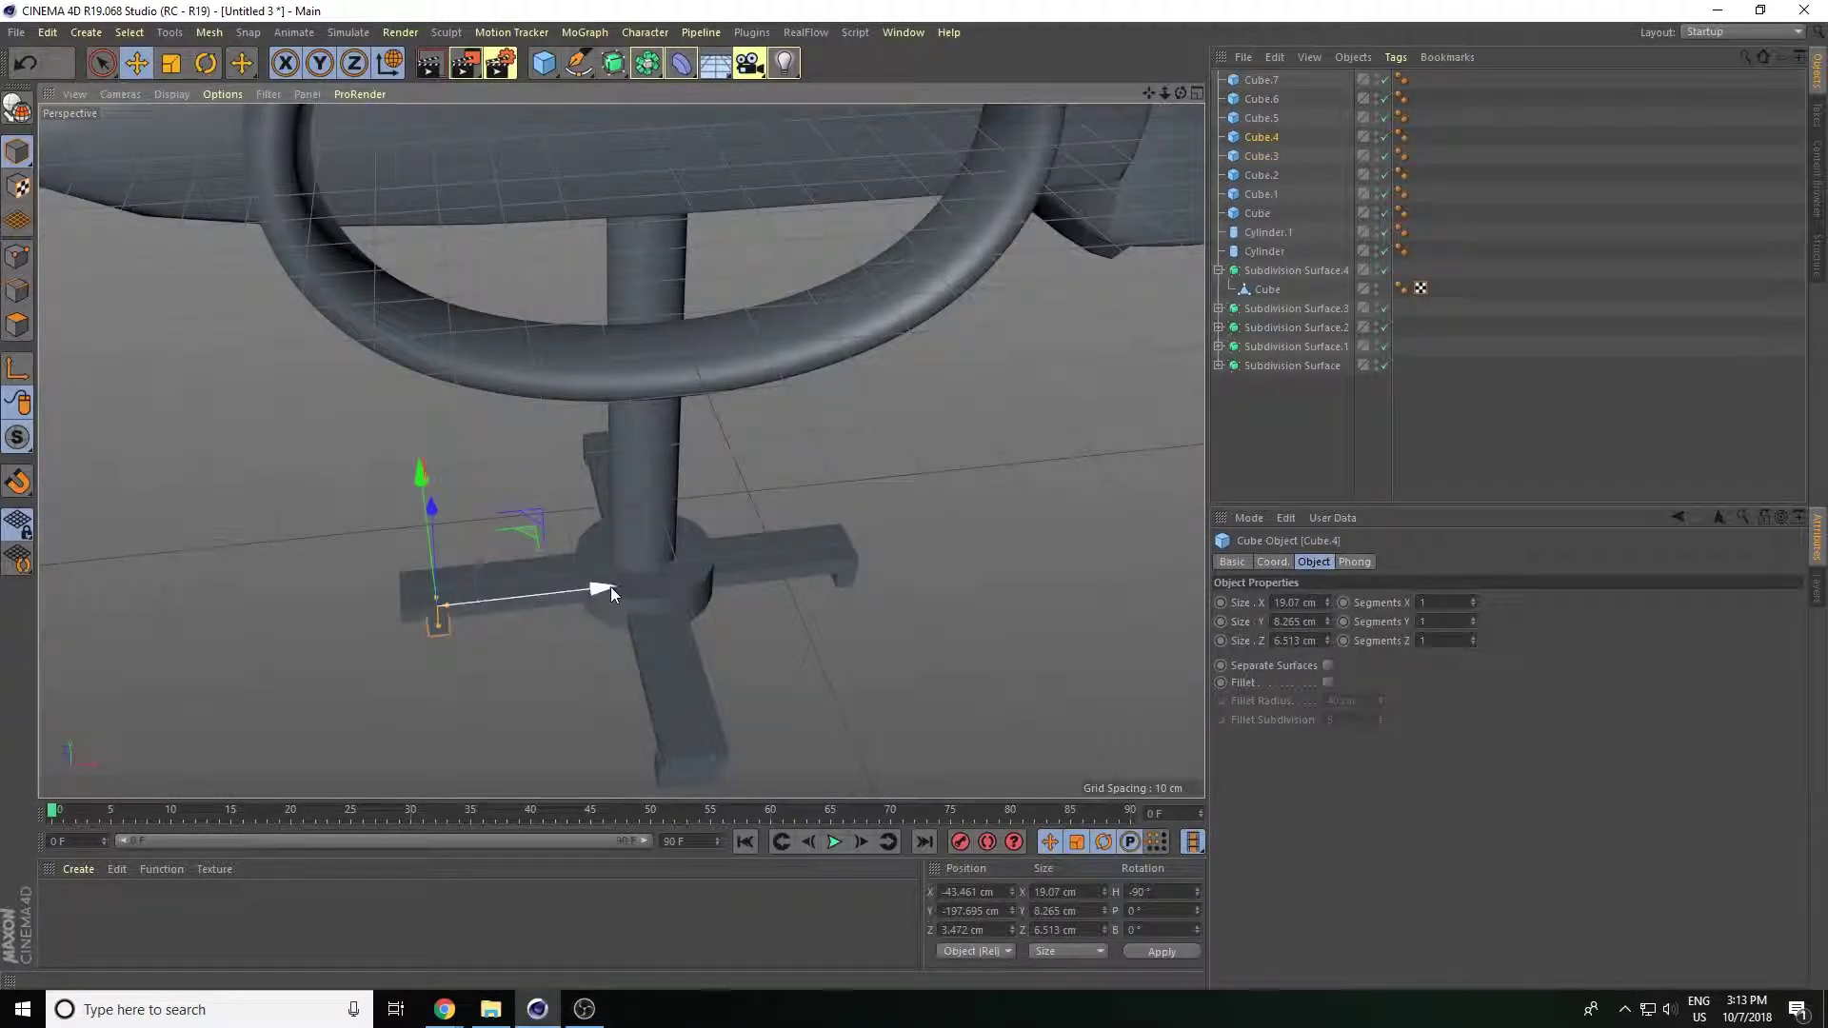
drag(606, 589, 500, 628)
Lengthen the right base arm and move its foot out to the new tip.
click(769, 608)
drag(856, 607, 973, 621)
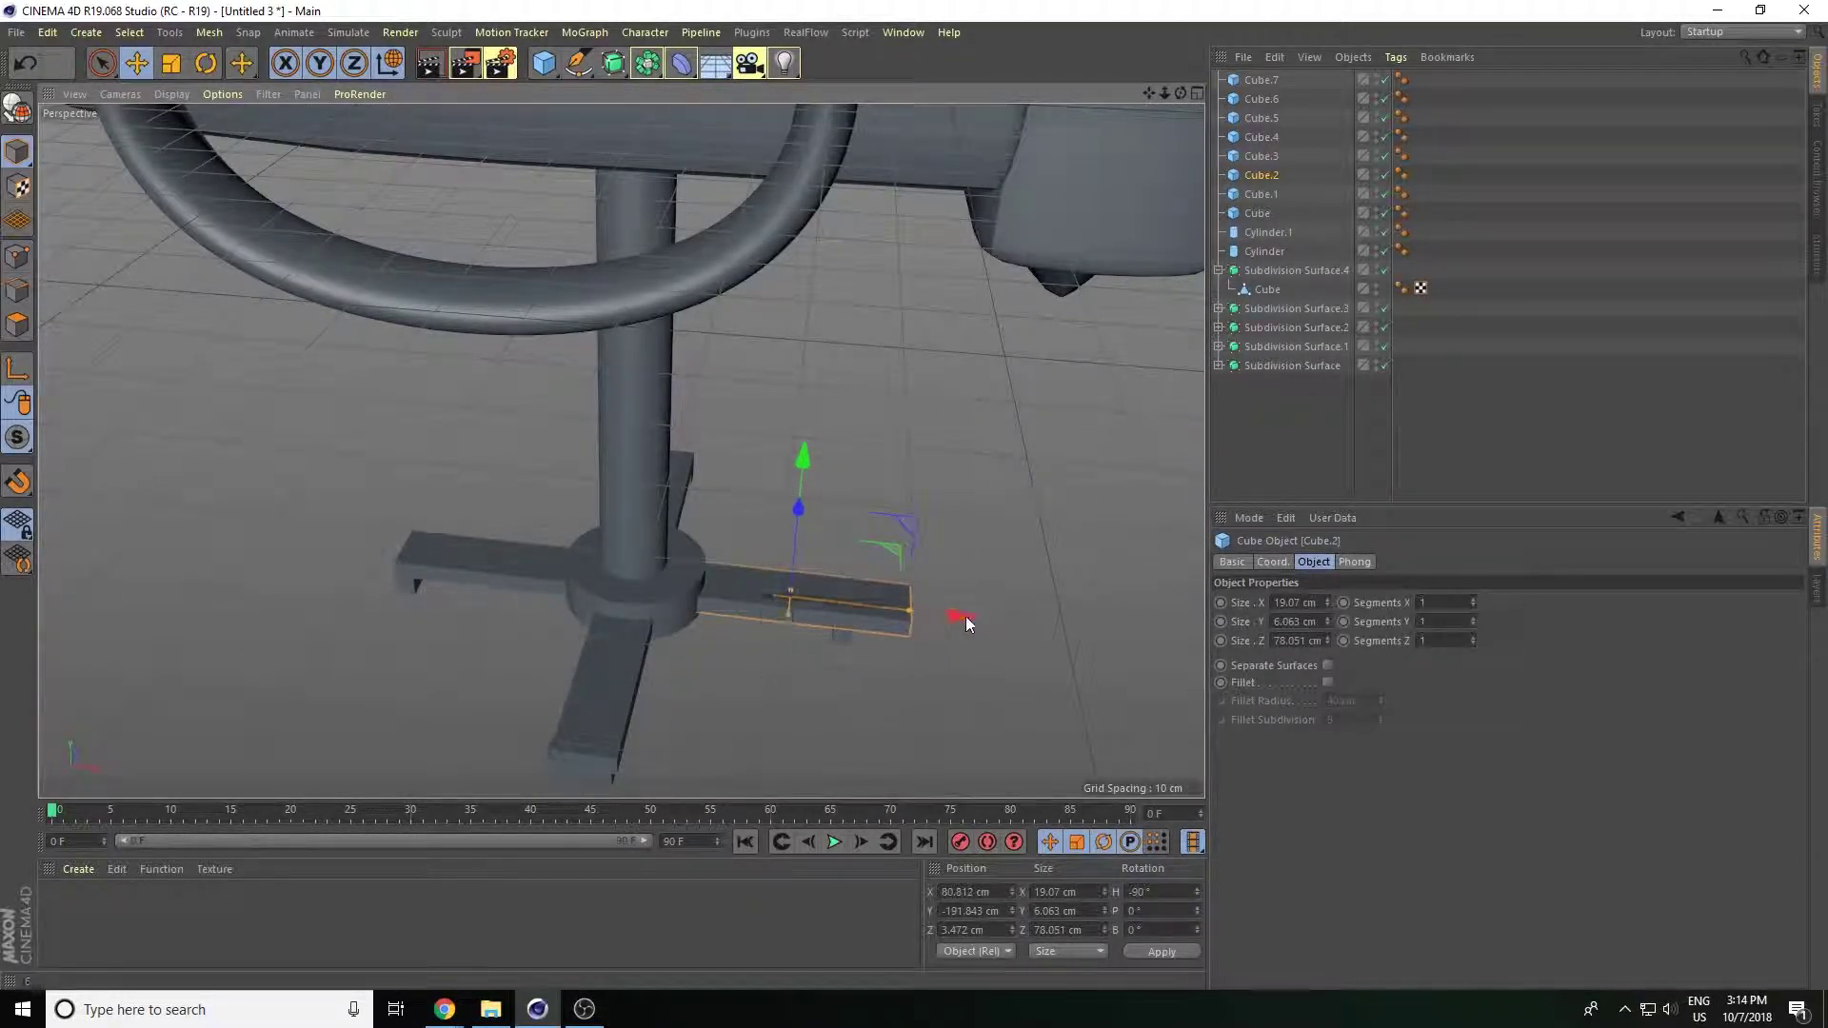
click(844, 636)
mouse_move(968, 637)
mouse_down()
mouse_move(1047, 640)
mouse_move(941, 672)
mouse_move(1174, 682)
mouse_up()
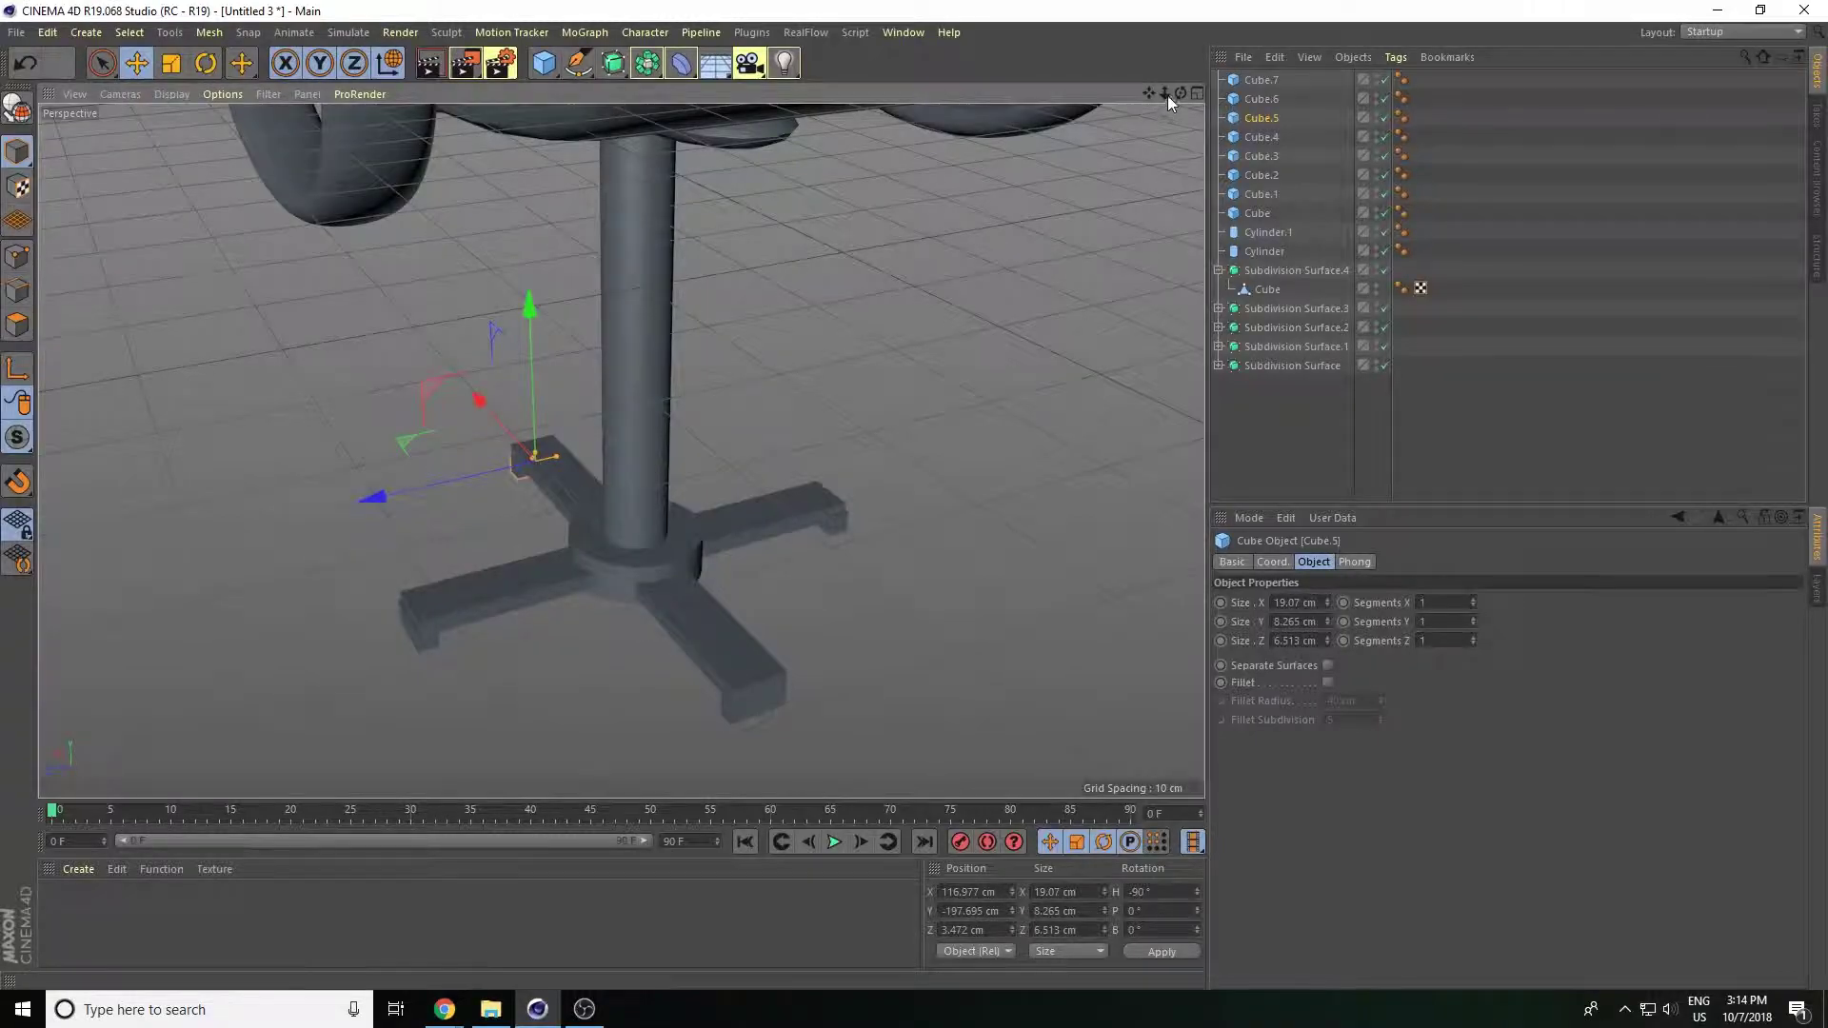
drag(1165, 93, 952, 380)
mouse_move(1164, 94)
mouse_down()
mouse_move(1147, 127)
mouse_move(1065, 135)
mouse_up()
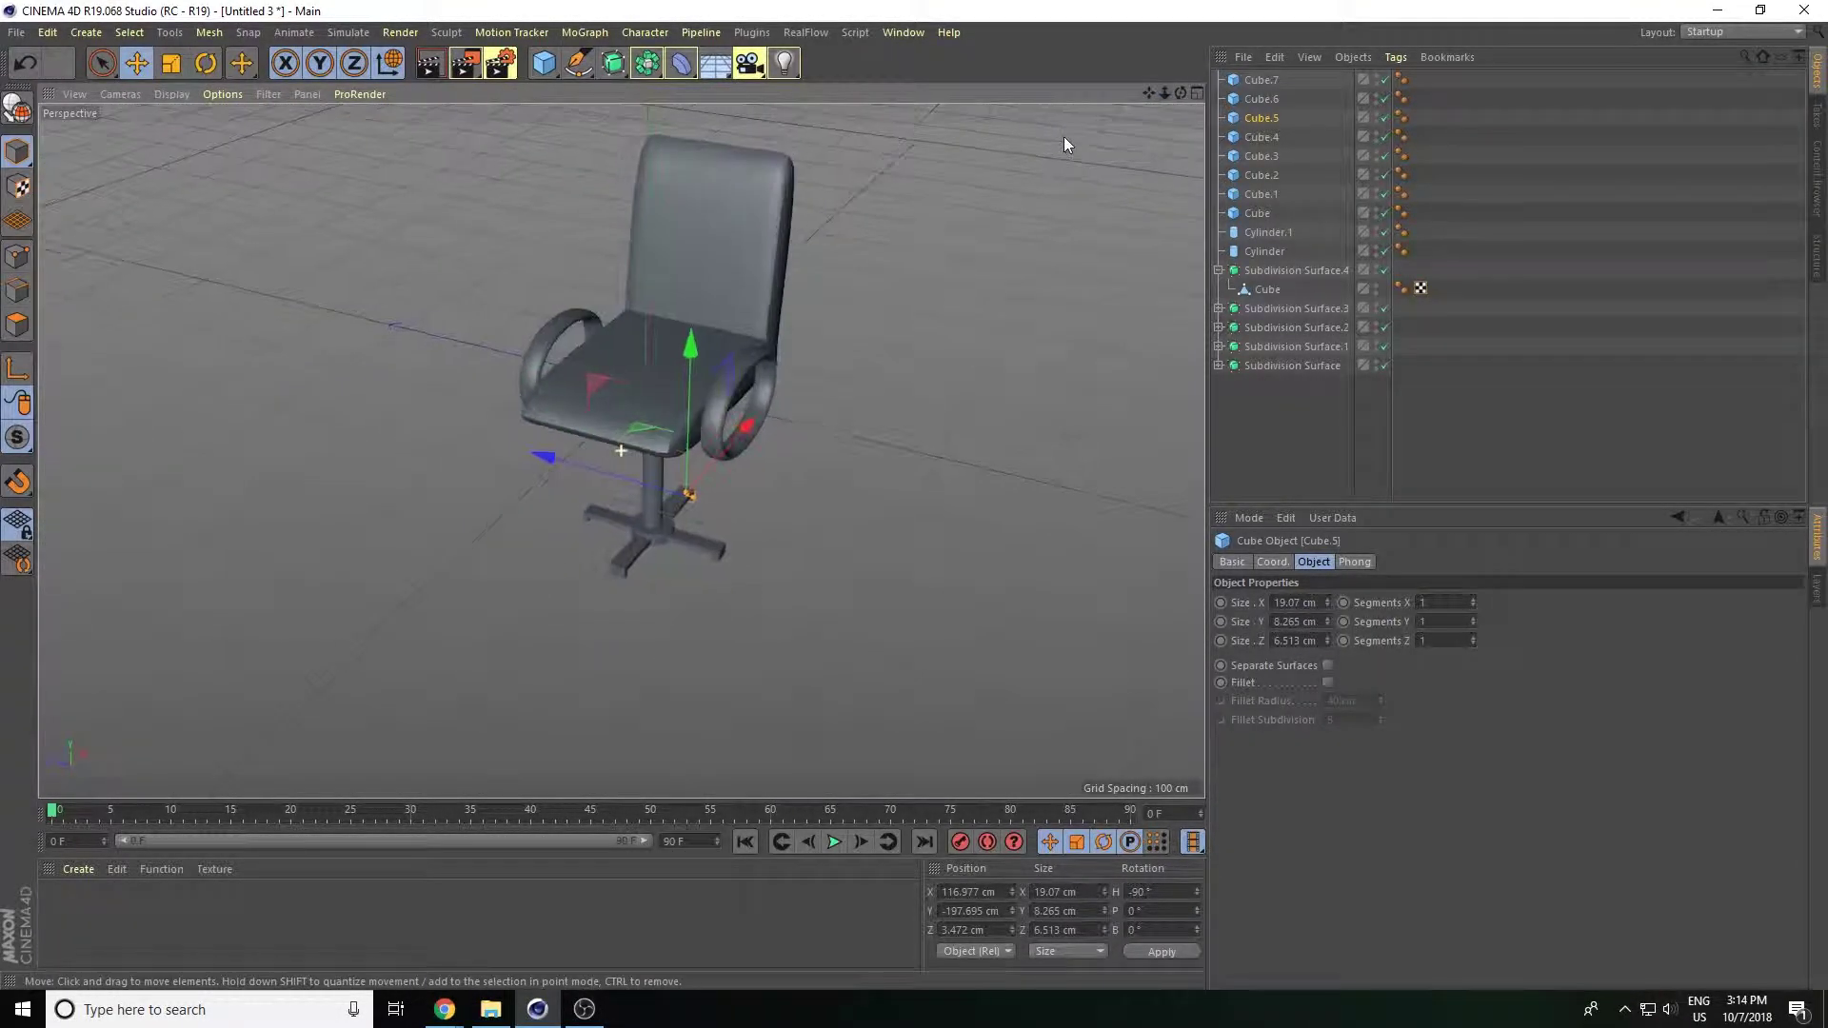
Orbit around the chair to inspect it from side and front views.
click(619, 596)
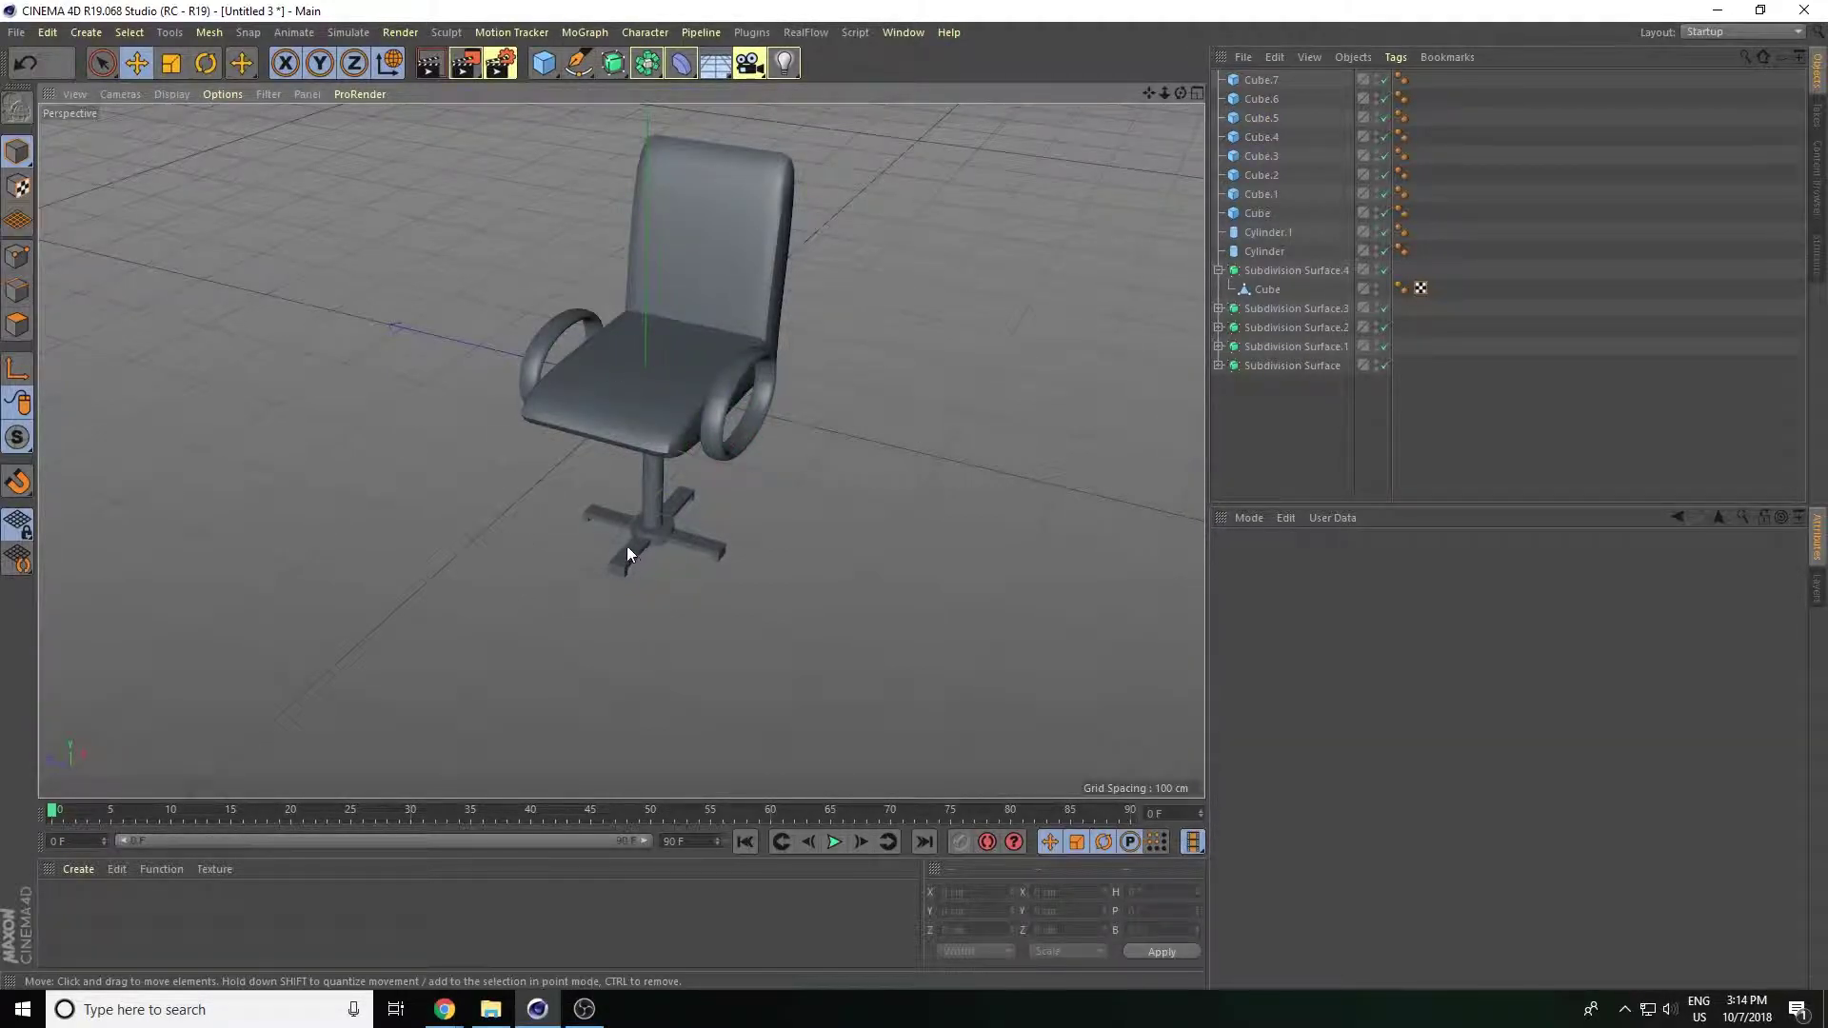
mouse_move(724, 587)
alt+mouse_down()
mouse_move(917, 600)
mouse_move(1007, 570)
mouse_move(1068, 582)
mouse_move(1039, 604)
mouse_move(518, 567)
mouse_move(792, 654)
mouse_move(1000, 613)
alt+mouse_up()
click(828, 617)
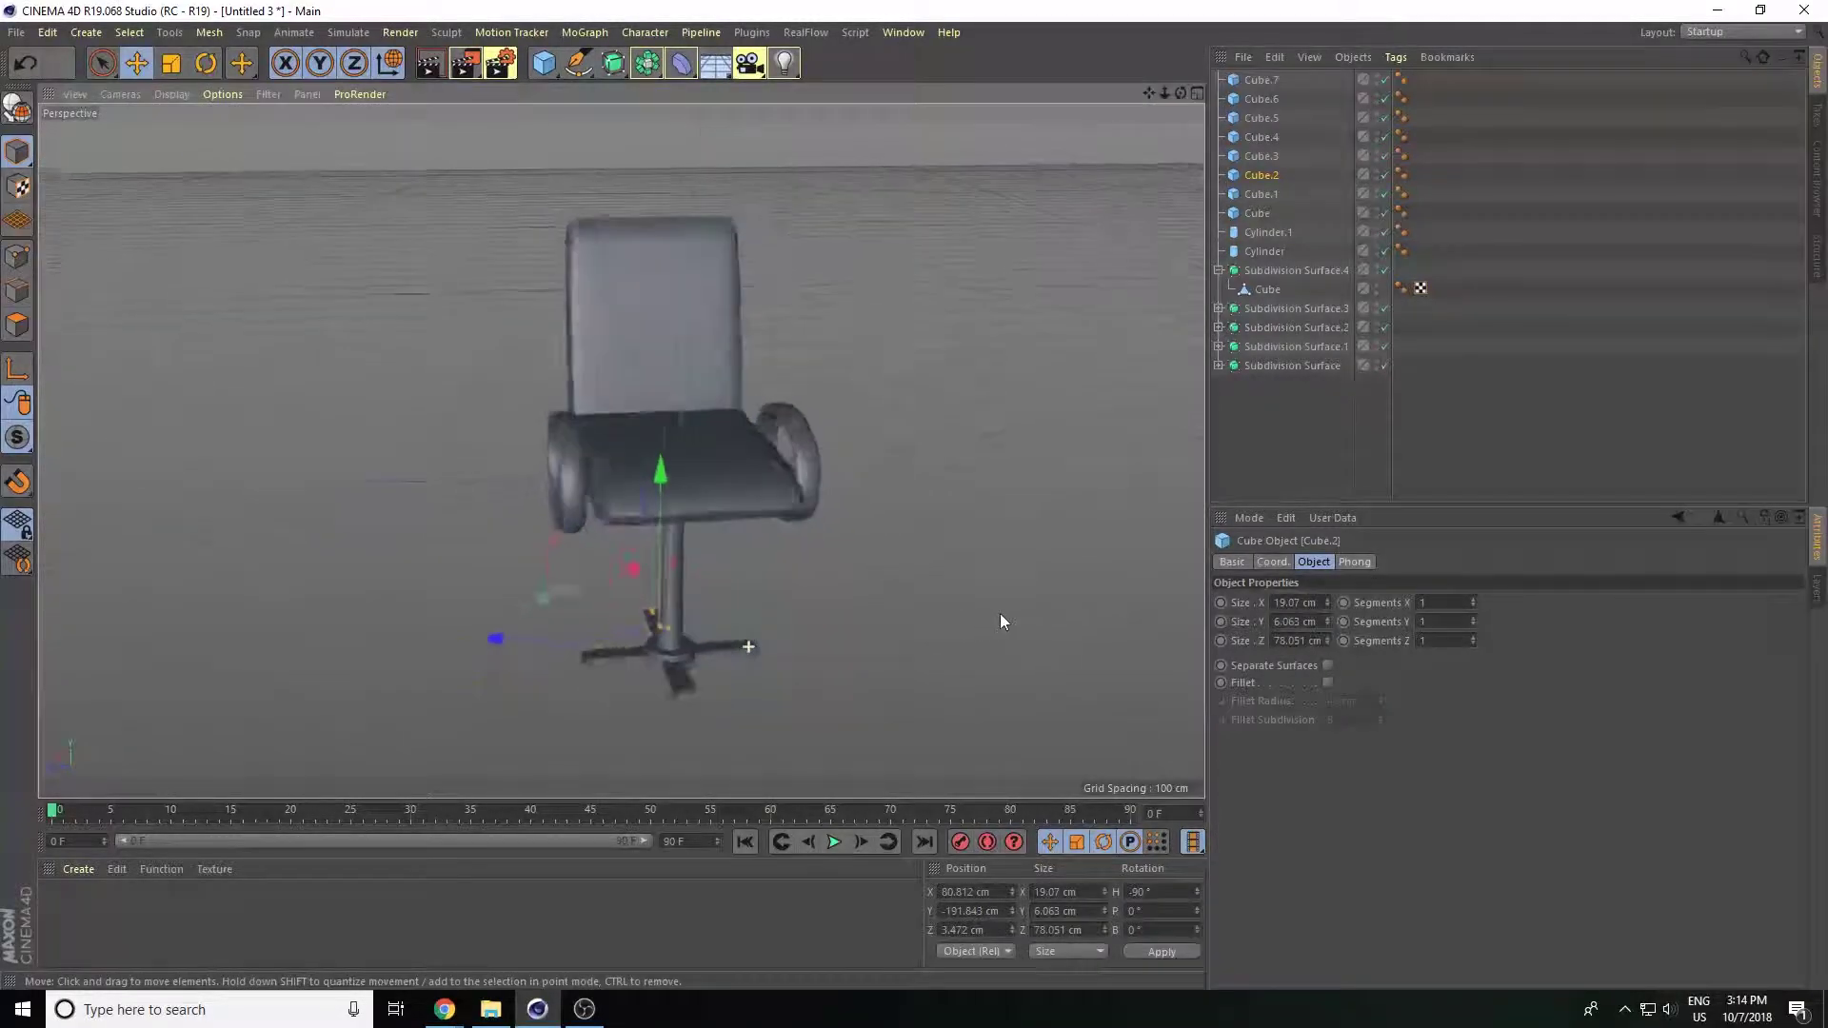
drag(1169, 95, 981, 363)
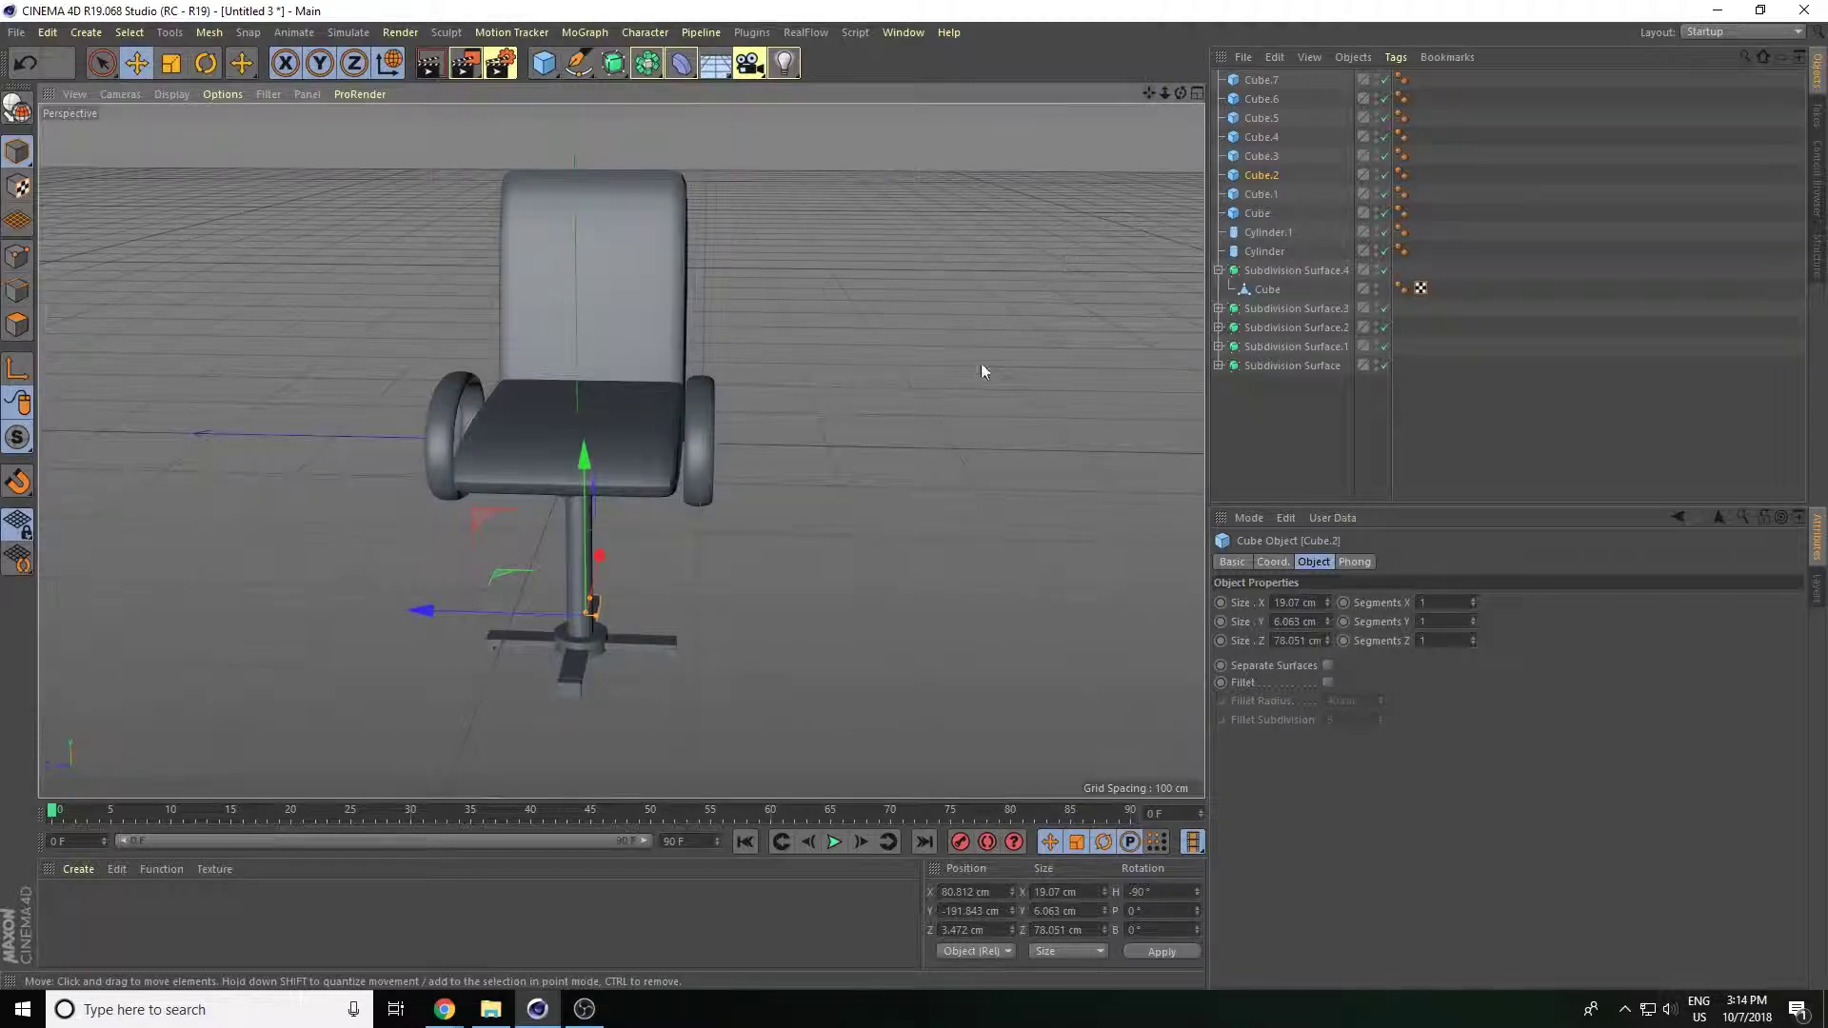
click(909, 465)
mouse_move(908, 466)
alt+mouse_down()
mouse_move(748, 454)
mouse_move(637, 472)
mouse_move(579, 506)
mouse_move(756, 536)
mouse_move(930, 413)
mouse_move(882, 400)
alt+mouse_up()
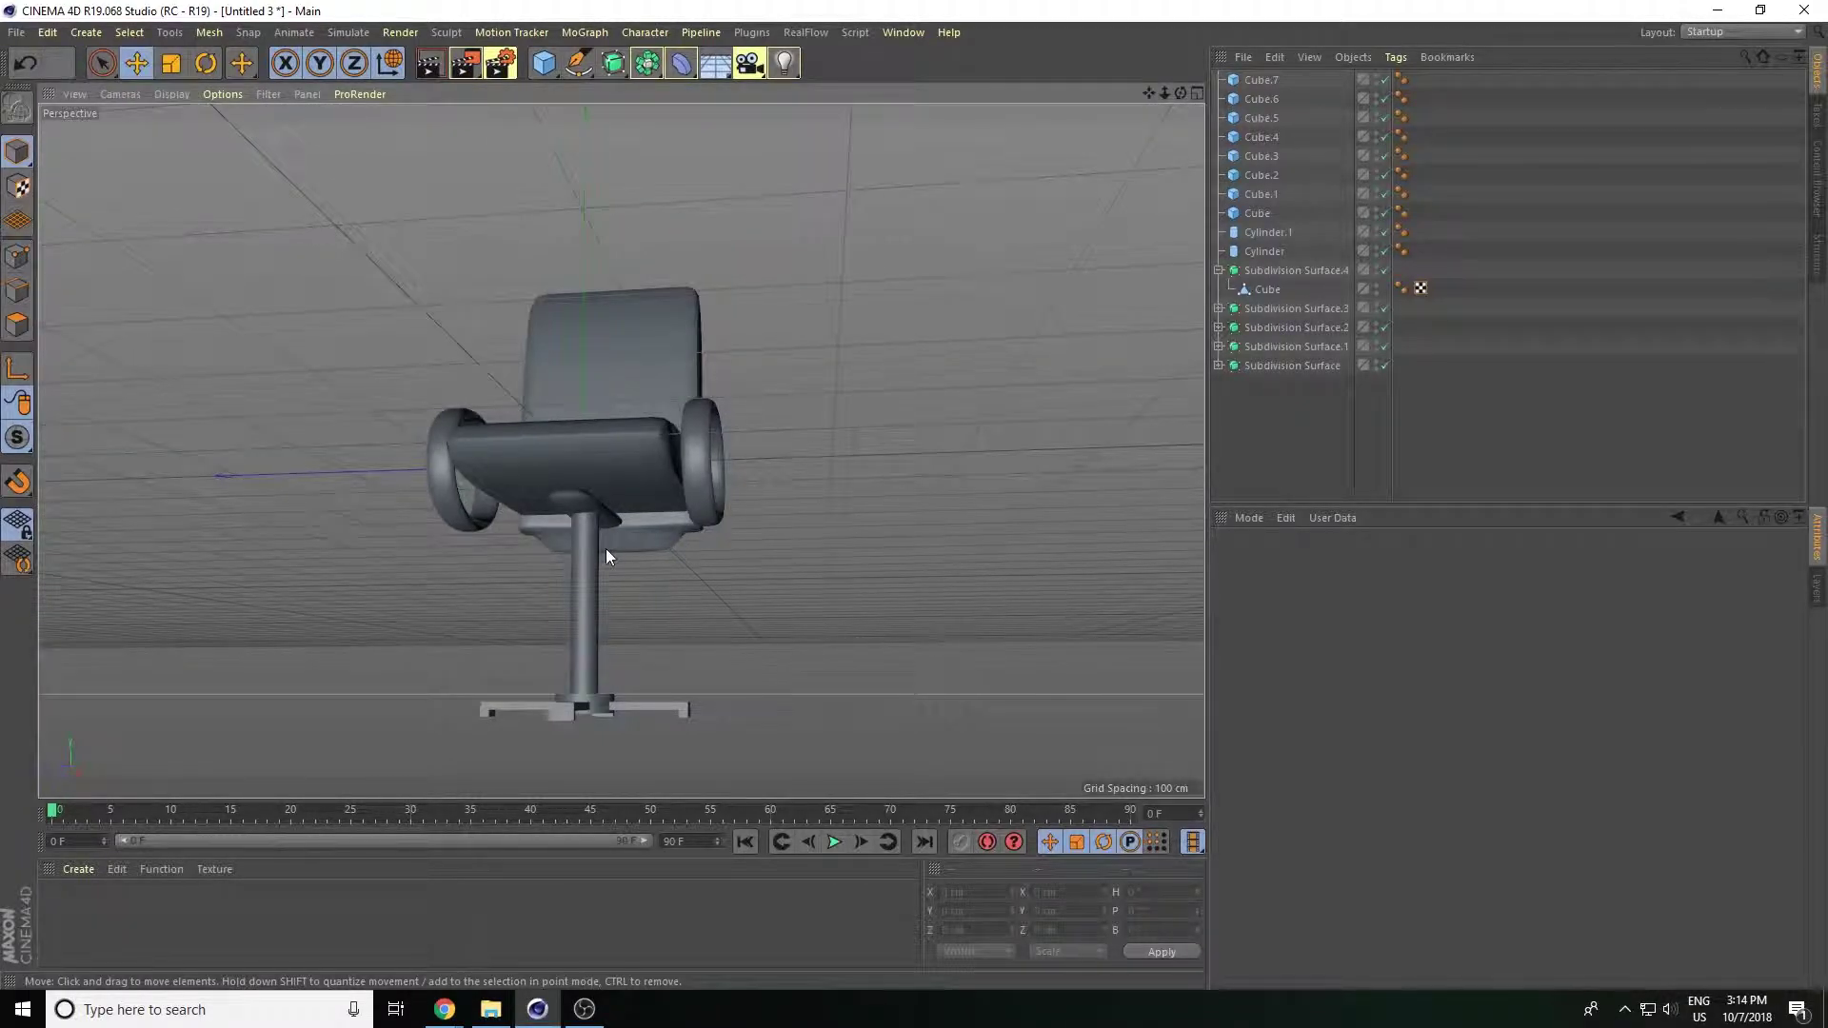
click(579, 515)
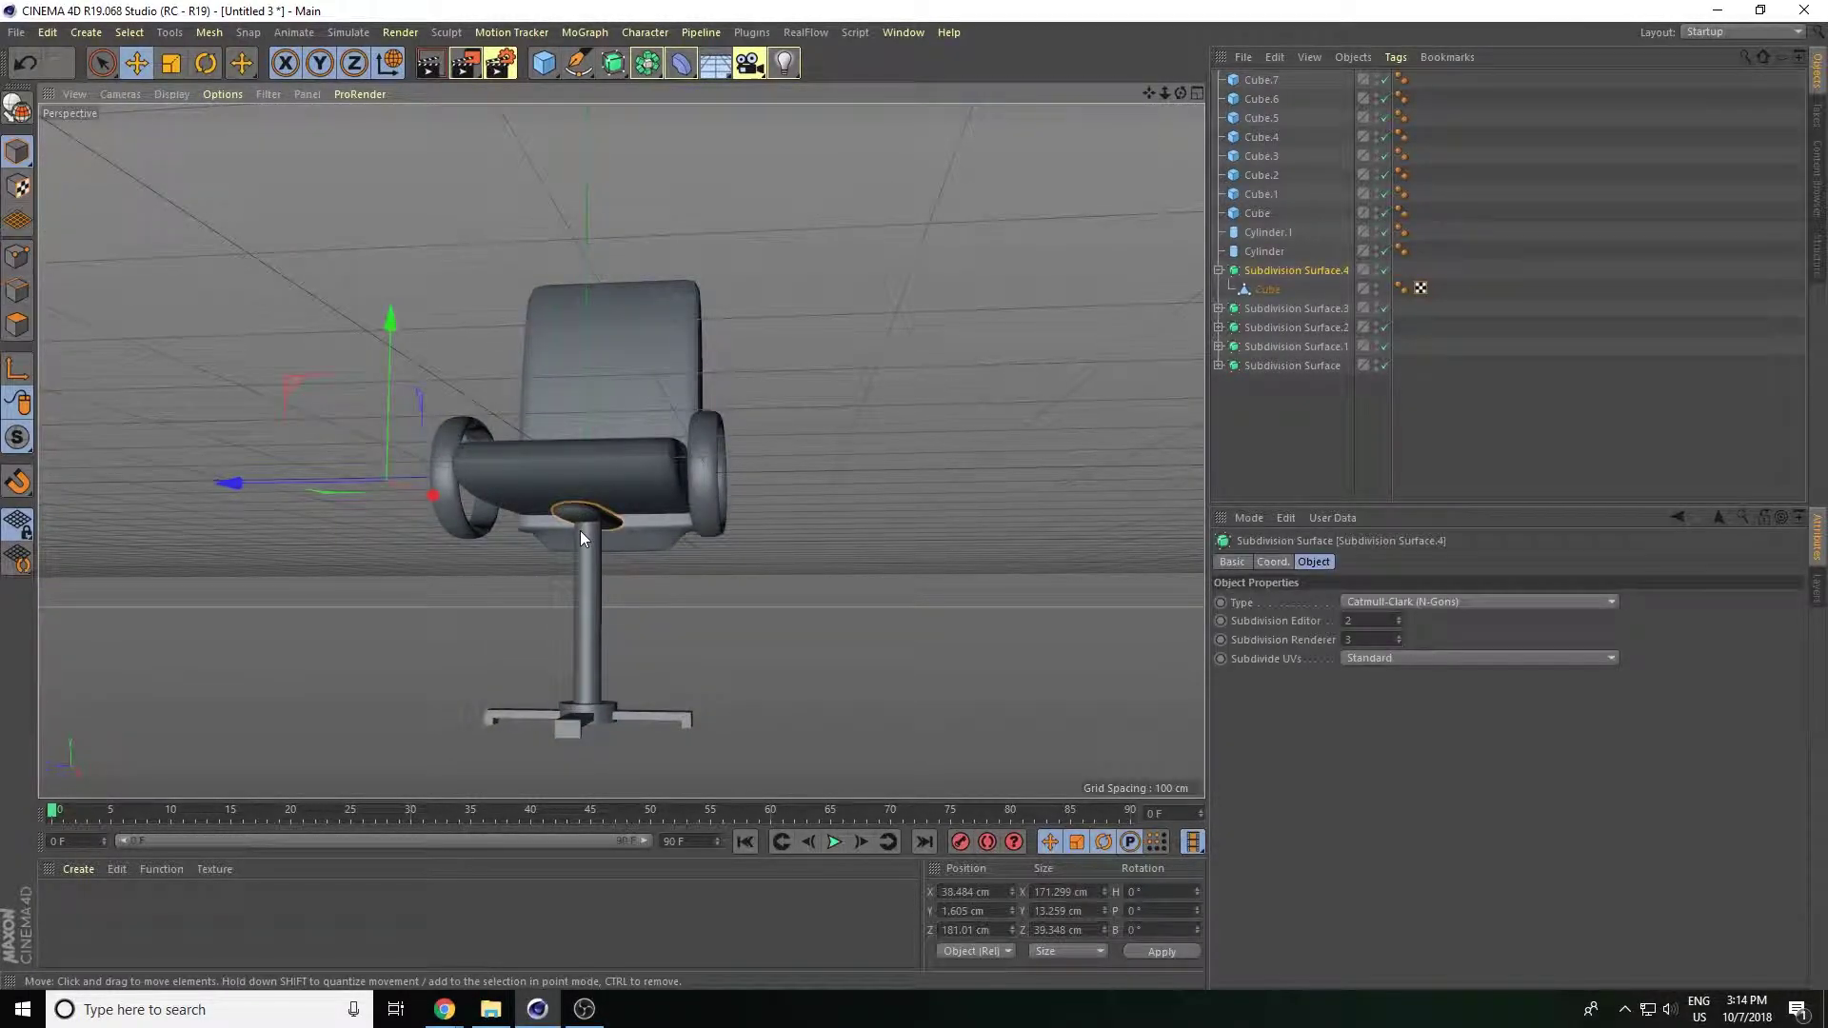
mouse_move(586, 528)
alt+mouse_down()
mouse_move(712, 541)
mouse_move(717, 597)
mouse_move(695, 615)
alt+mouse_up()
Select both armrest rings and raise them to Y 40.248 cm.
click(699, 440)
shift+click(448, 406)
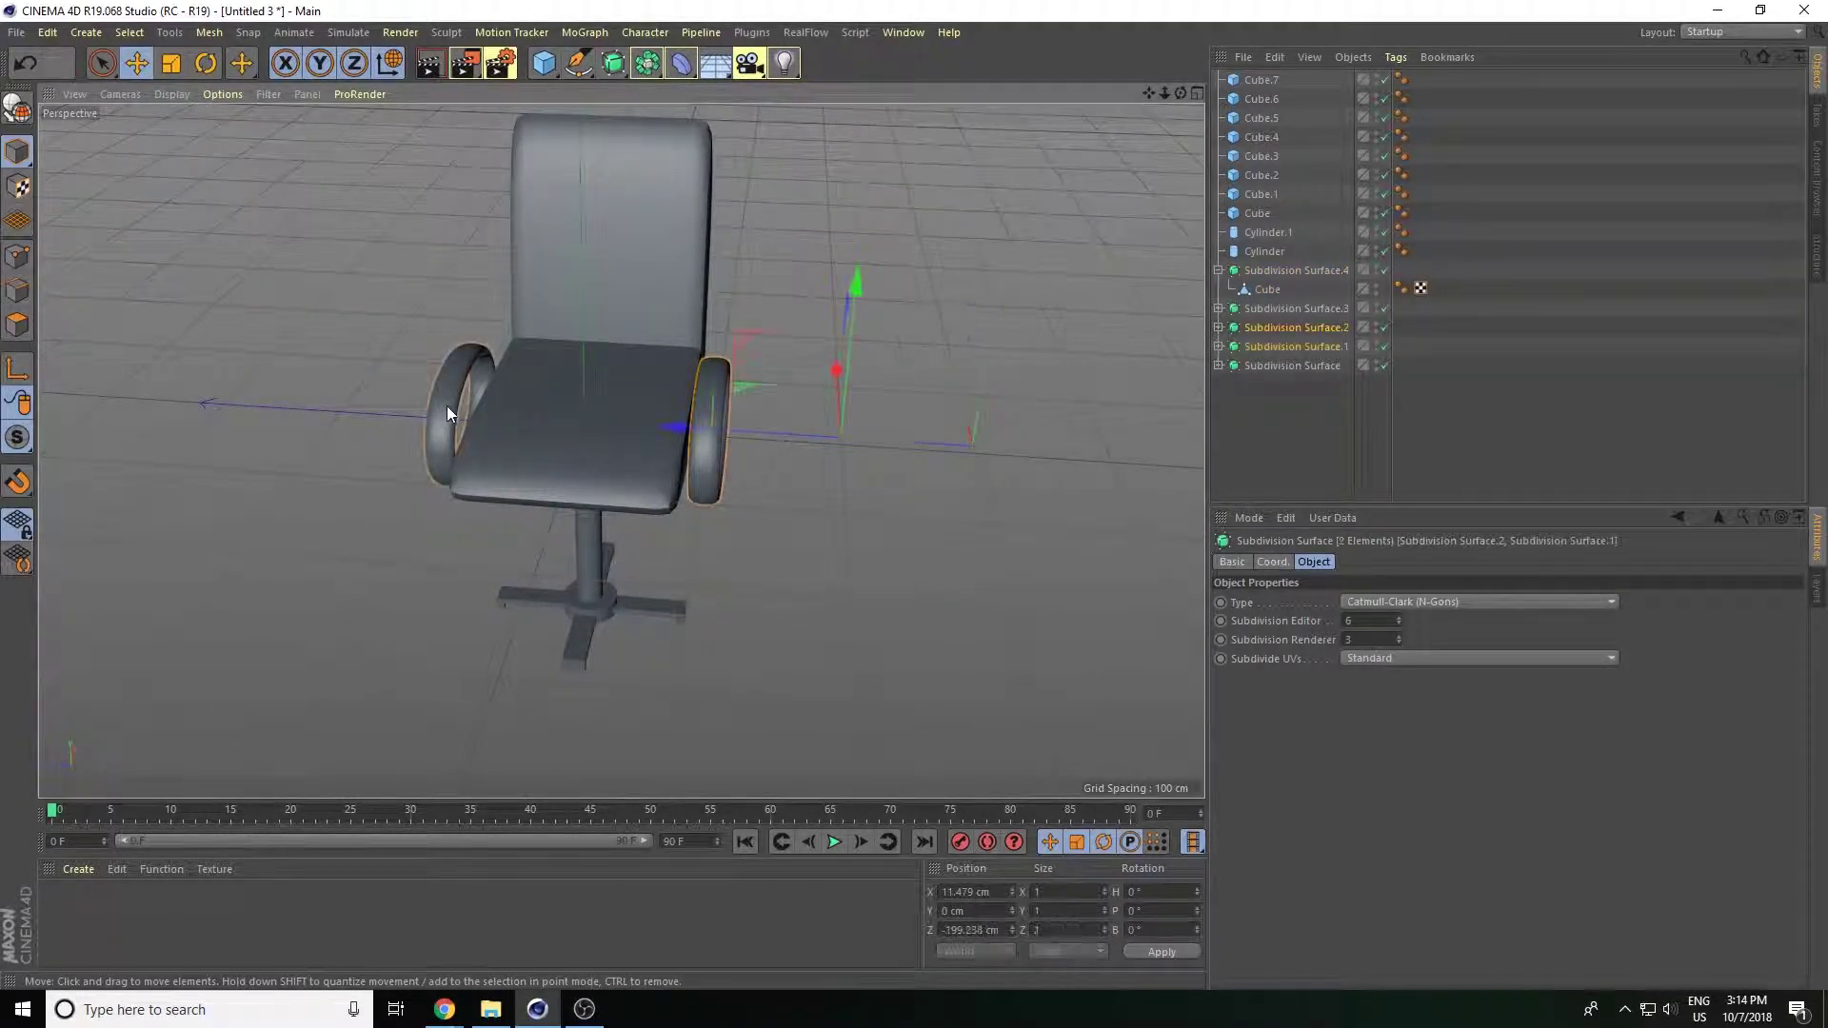
drag(853, 286, 857, 255)
alt+drag(862, 429, 844, 379)
mouse_move(768, 194)
mouse_down()
mouse_move(733, 311)
mouse_move(619, 500)
mouse_up()
Copy the under-seat block and position it as a connector beneath the left armrest.
click(644, 583)
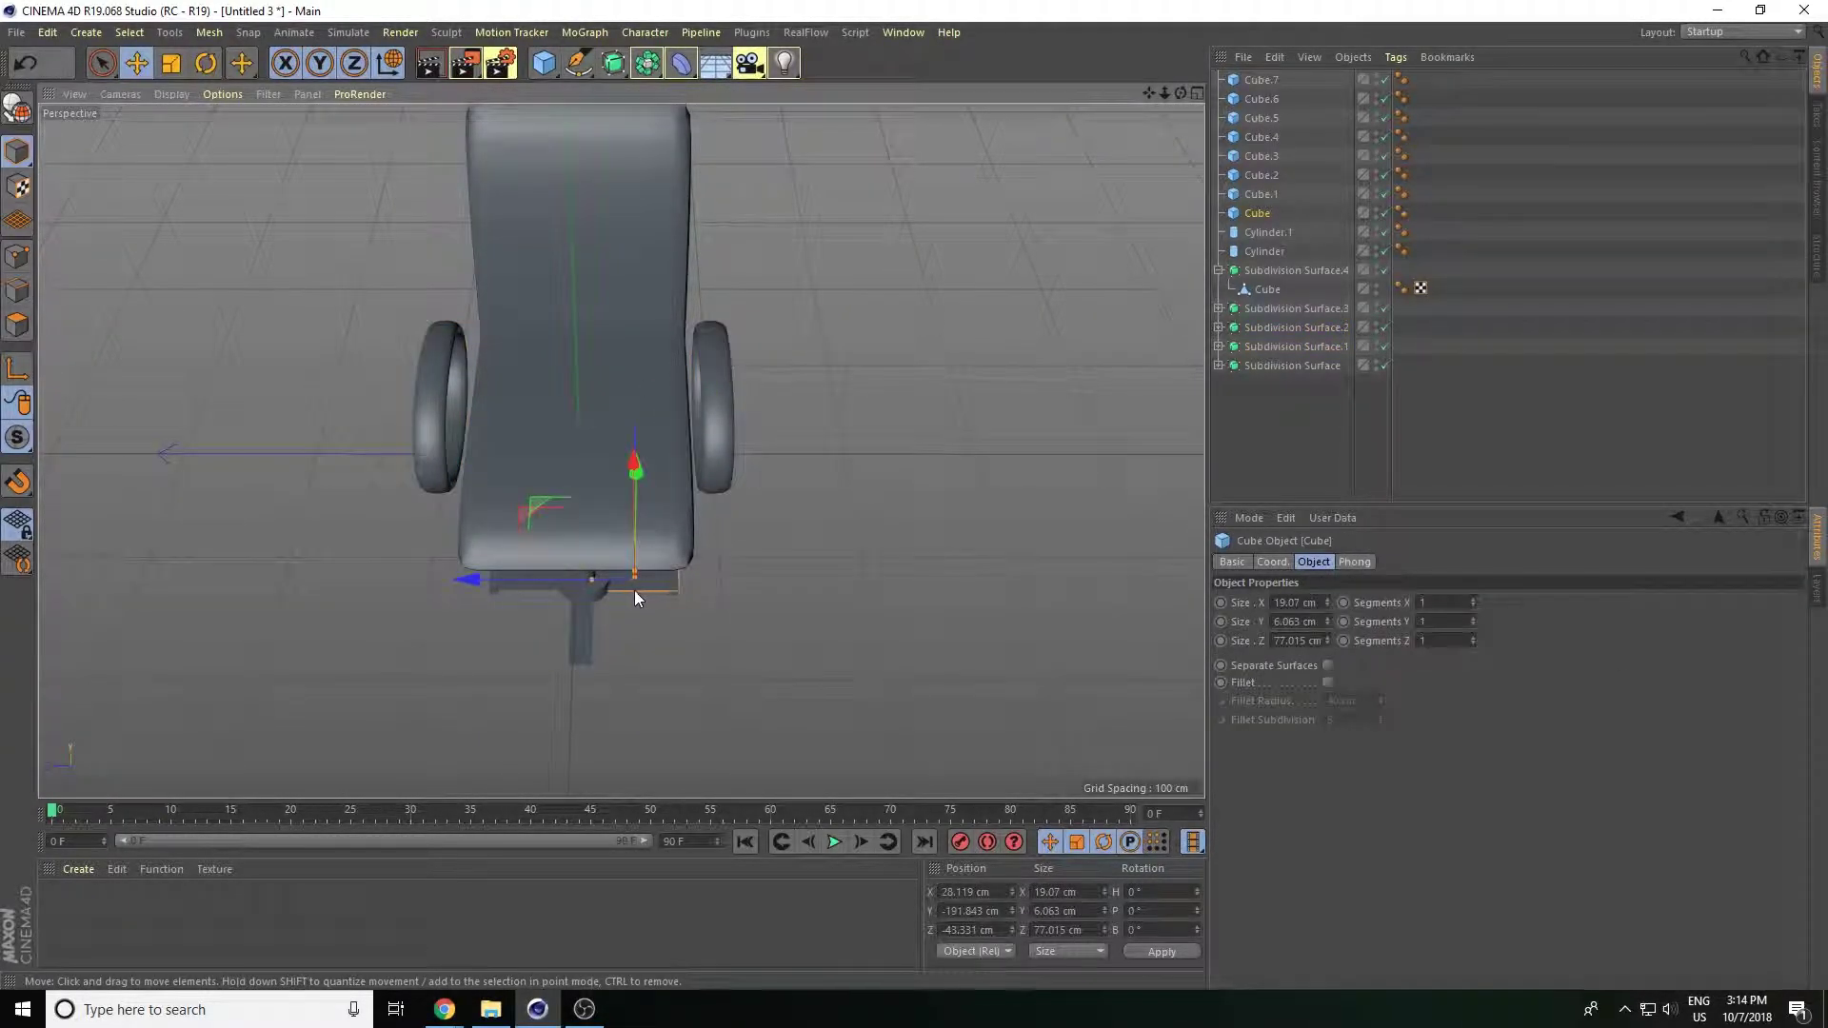
ctrl+drag(635, 588, 588, 236)
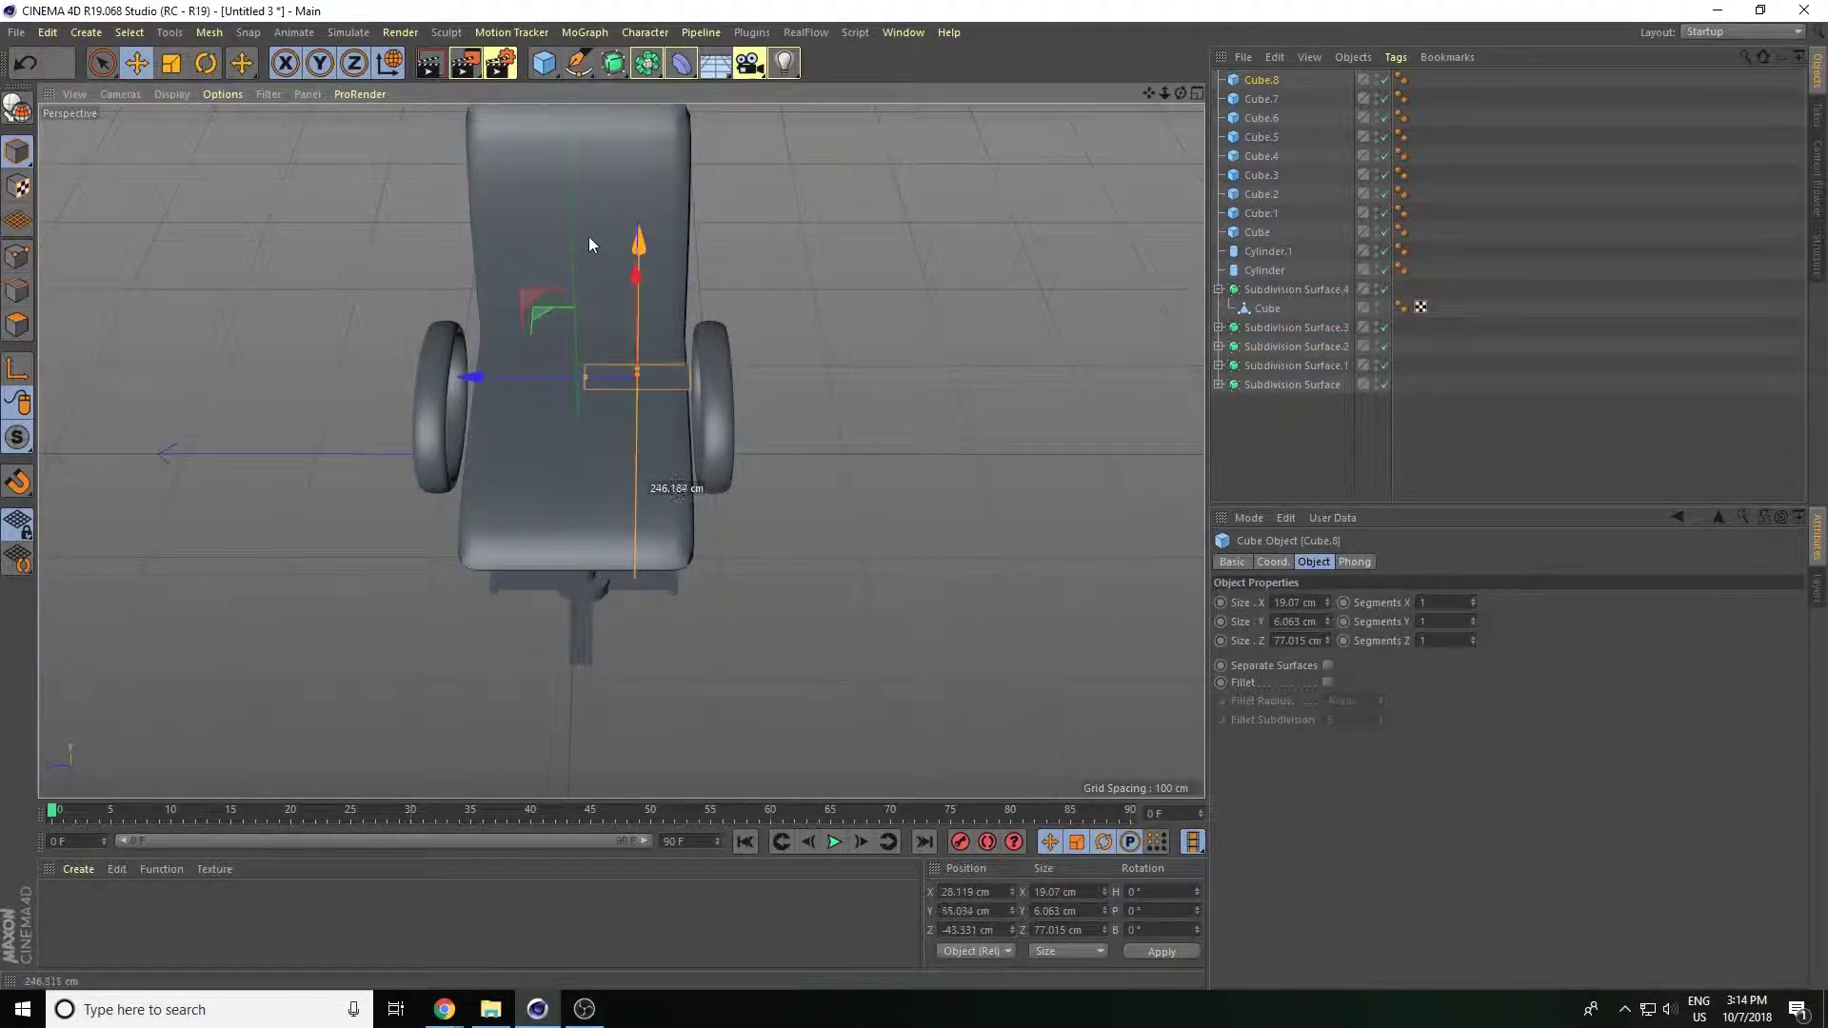
mouse_move(471, 376)
mouse_down()
mouse_move(374, 395)
mouse_move(362, 462)
mouse_up()
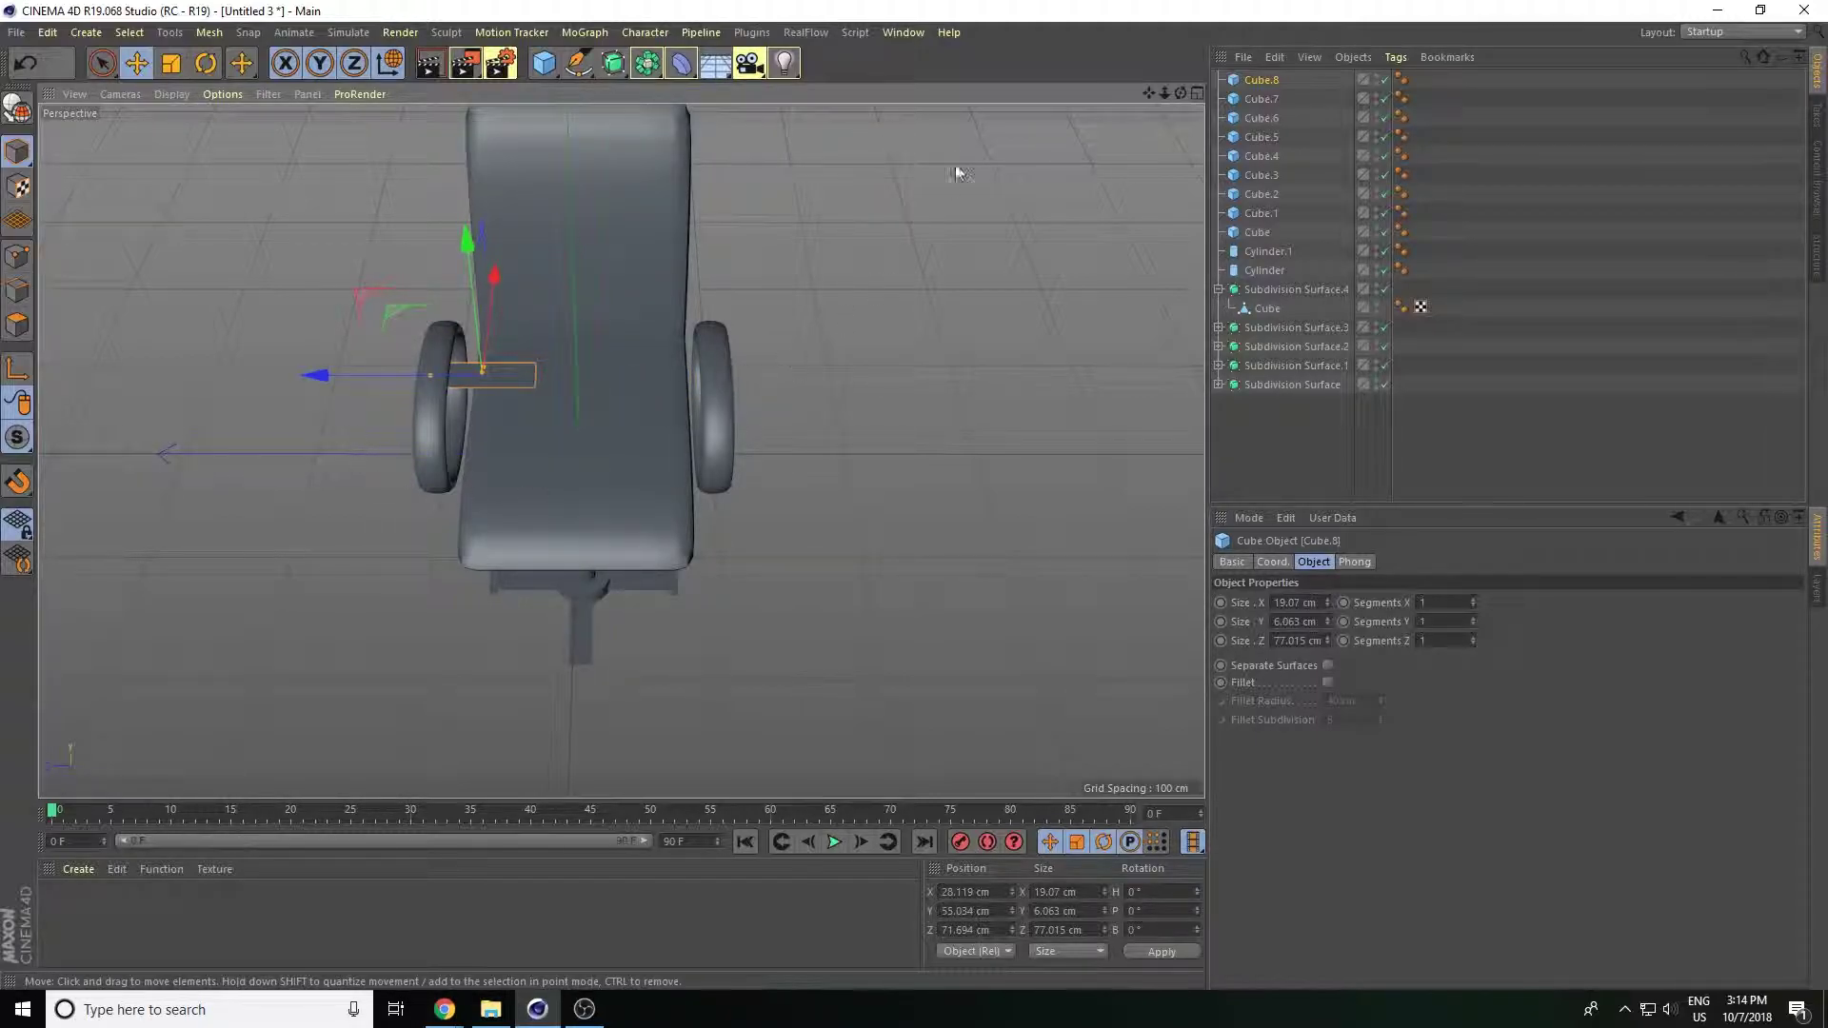
scroll(619, 449, up, 3)
scroll(817, 362, up, 2)
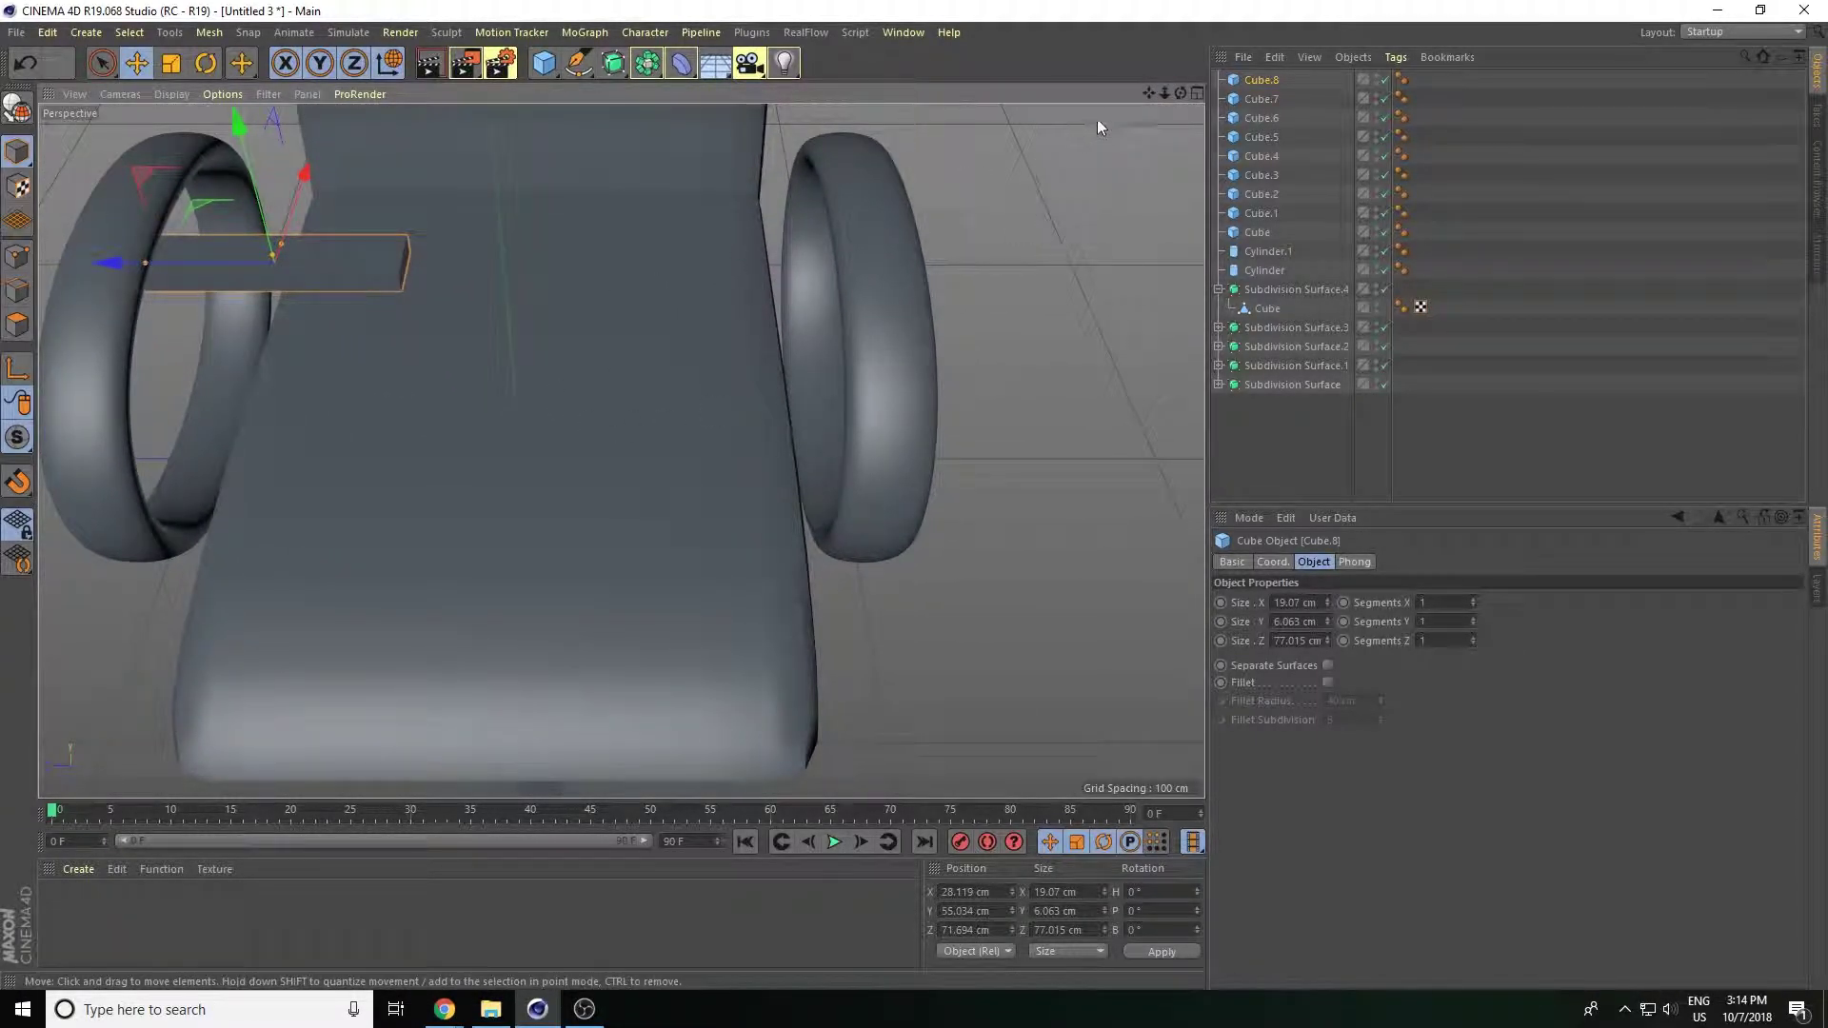
alt+drag(1097, 127, 642, 230)
mouse_move(499, 143)
mouse_down()
mouse_move(437, 286)
mouse_move(451, 295)
mouse_up()
key(ctrl+z)
mouse_move(493, 191)
mouse_down()
mouse_move(466, 315)
mouse_move(472, 440)
mouse_move(836, 400)
mouse_move(820, 441)
mouse_up()
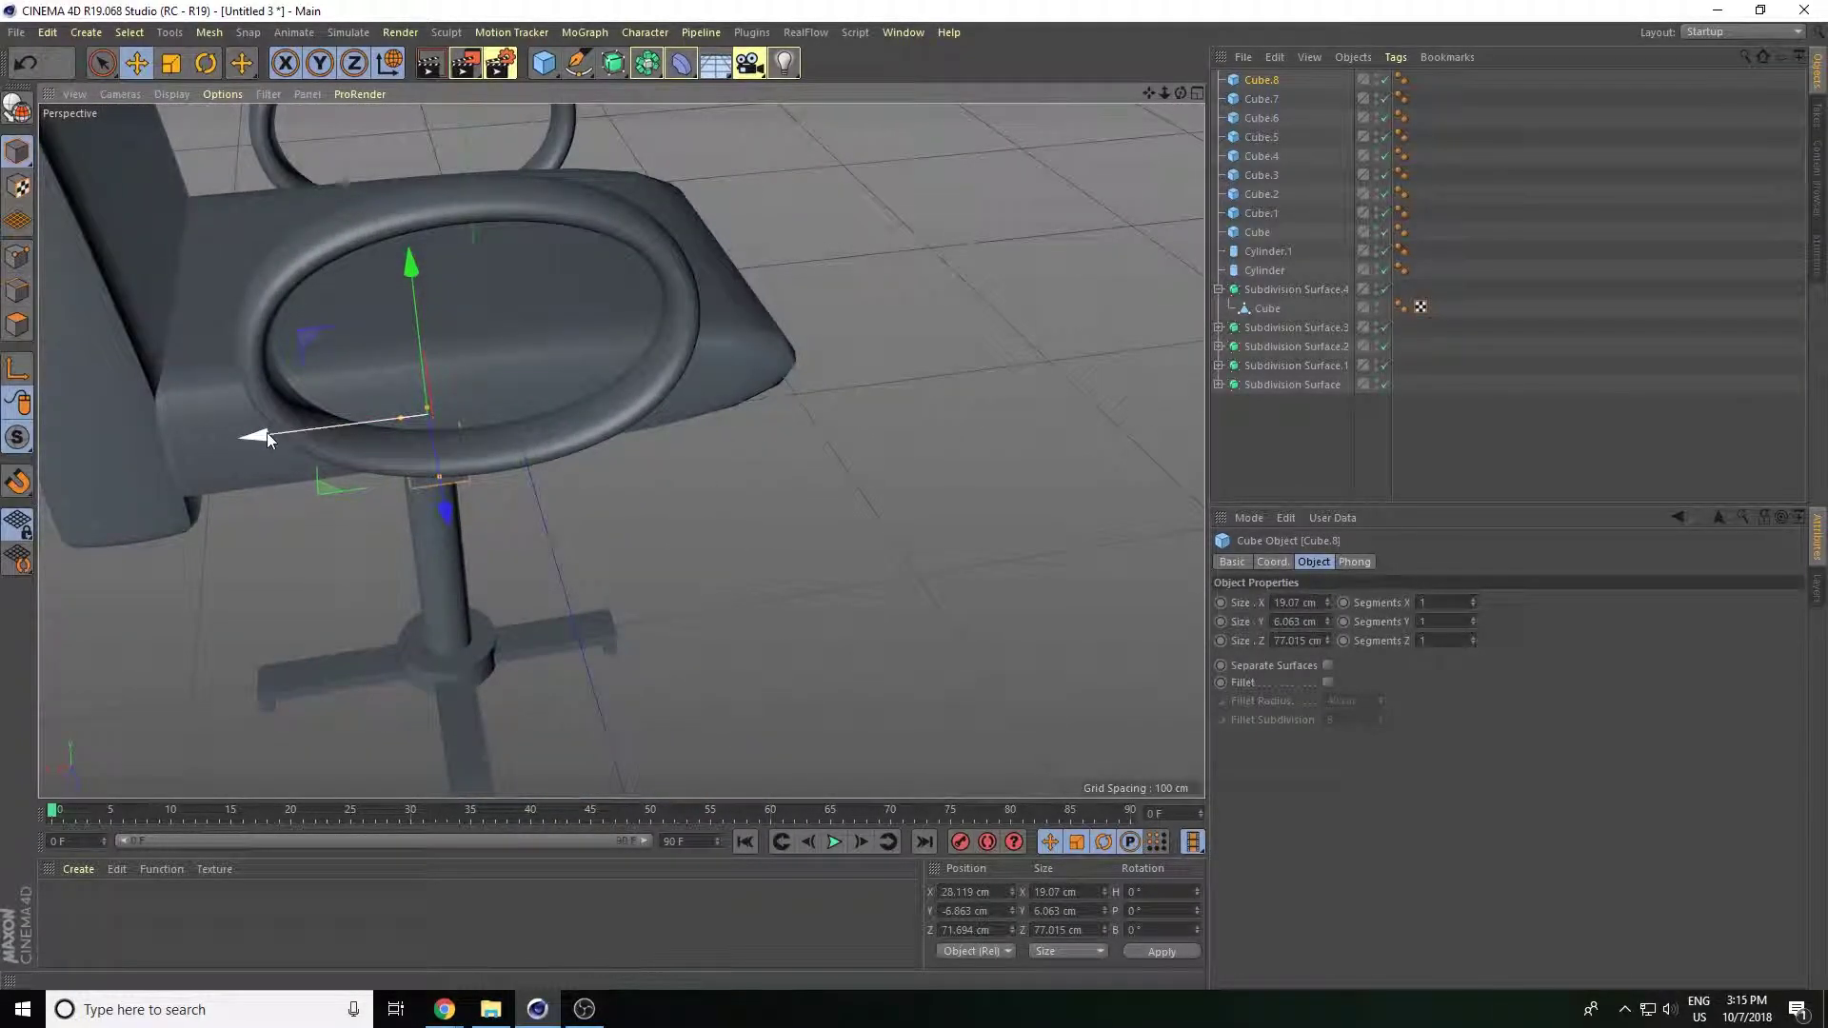
mouse_move(267, 433)
mouse_down()
mouse_move(309, 438)
mouse_move(297, 486)
mouse_move(482, 432)
mouse_up()
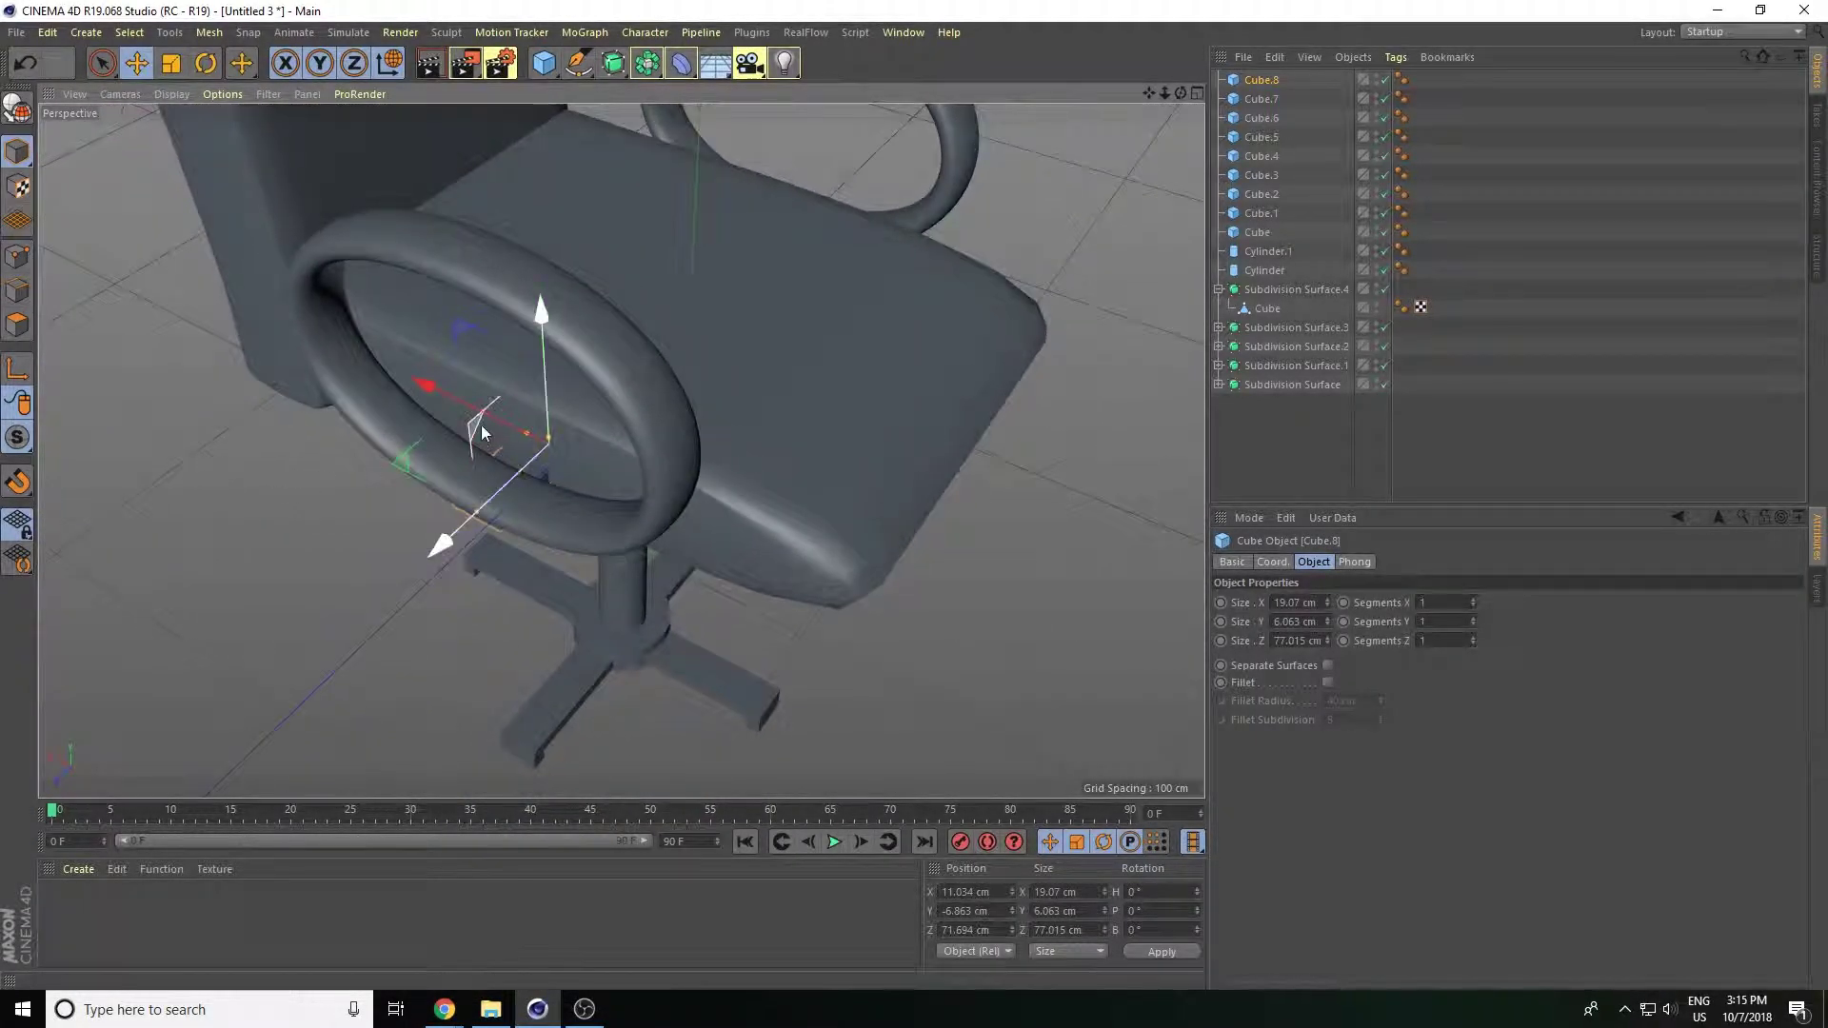
drag(551, 331, 557, 325)
alt+drag(592, 408, 370, 396)
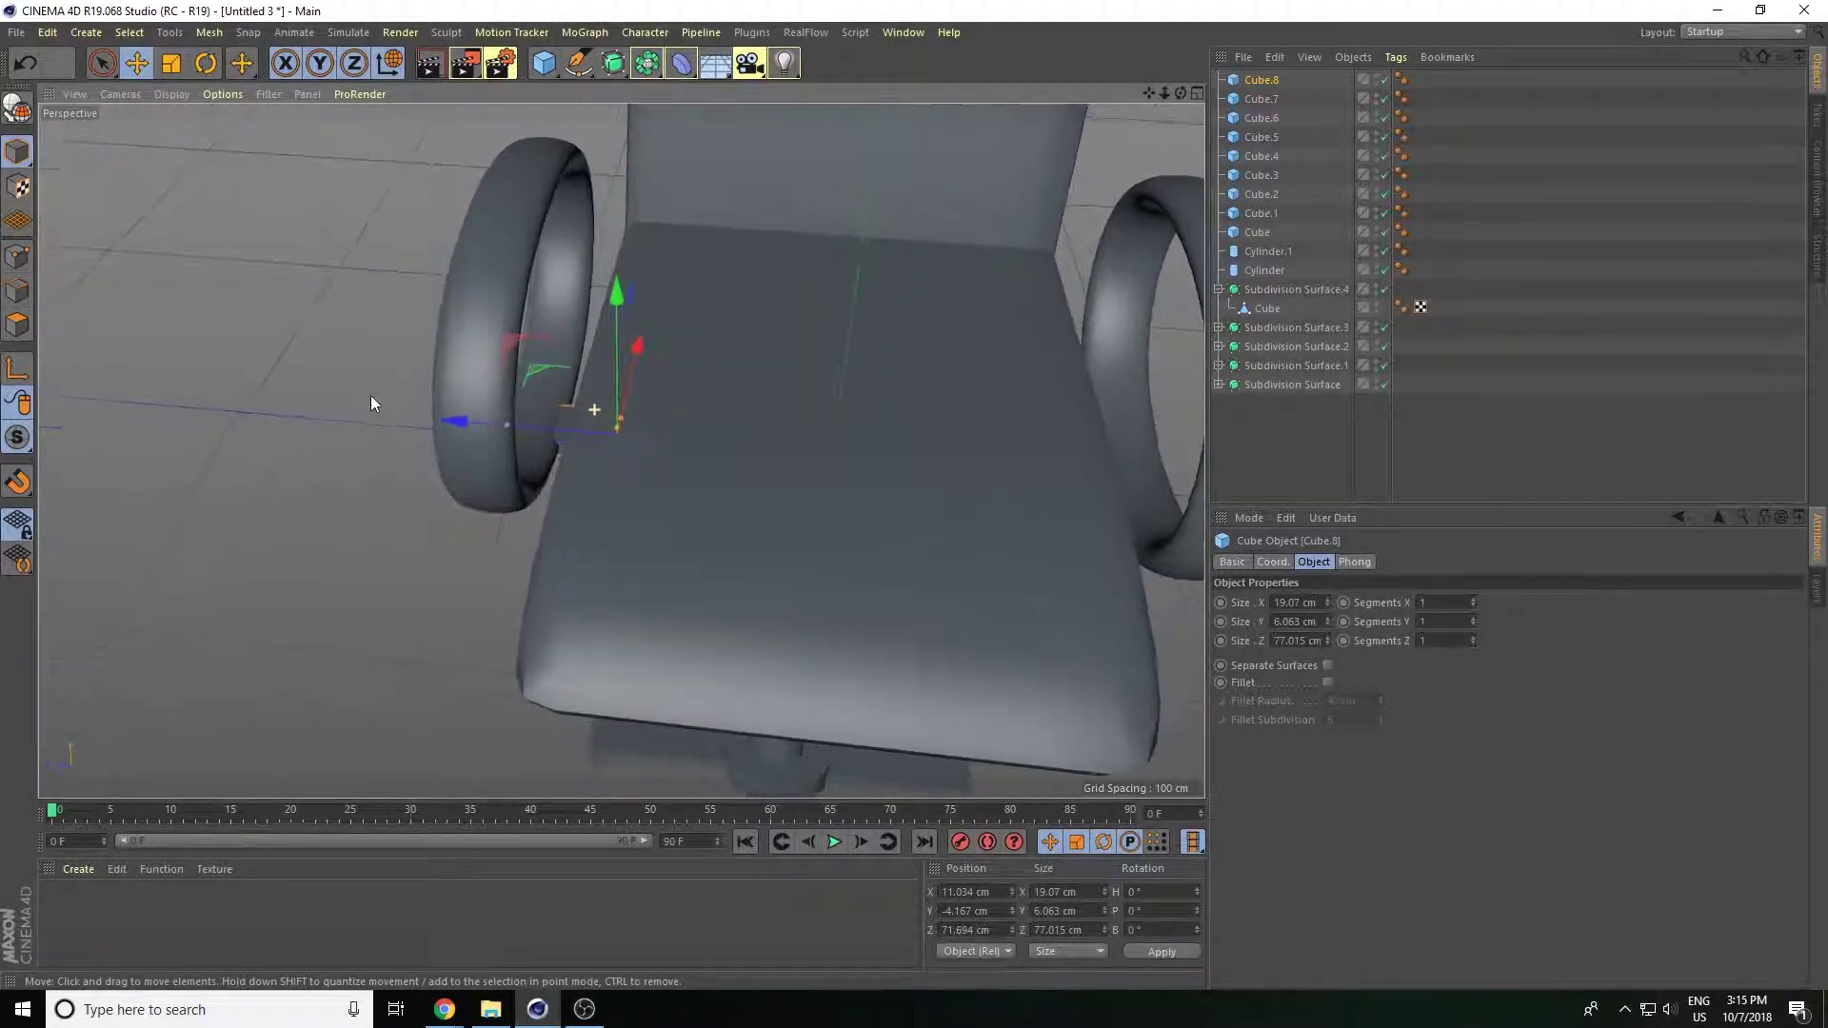
mouse_move(486, 426)
mouse_down()
mouse_move(467, 420)
mouse_move(514, 495)
mouse_up()
Push the left armrest ring slightly outward and fine-tune its position.
click(487, 448)
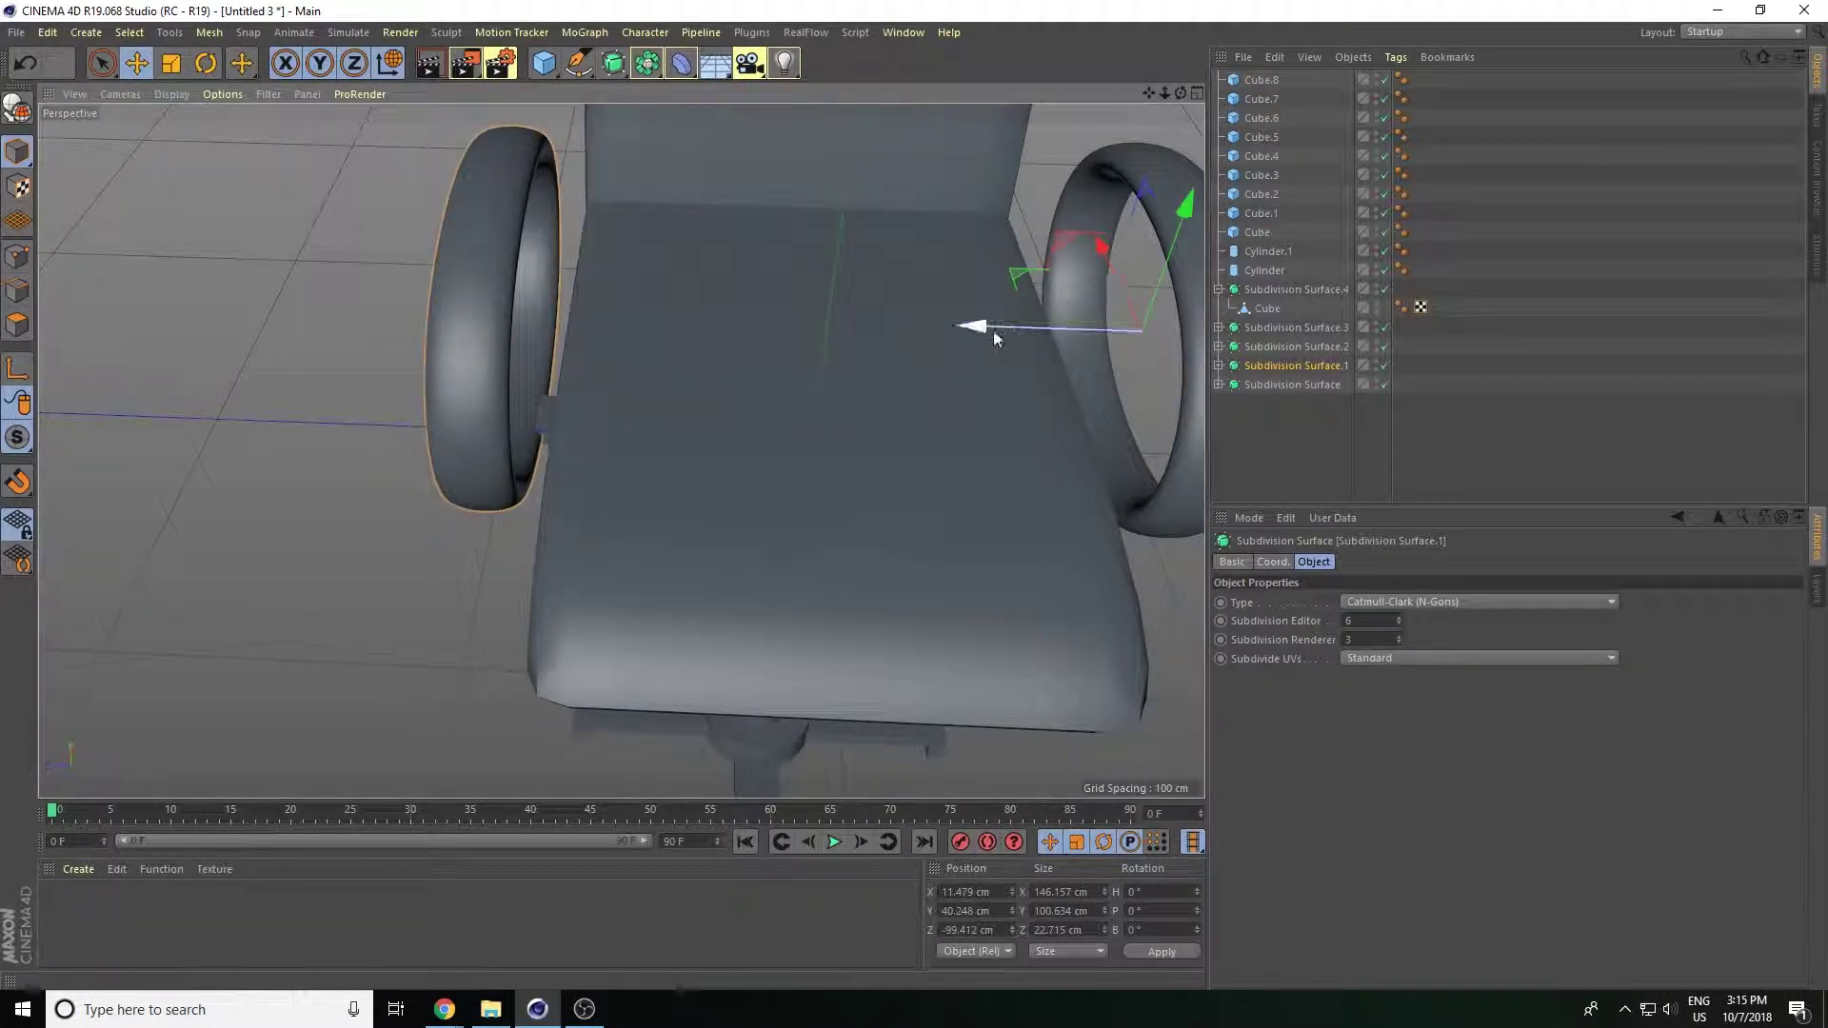
drag(990, 330, 969, 330)
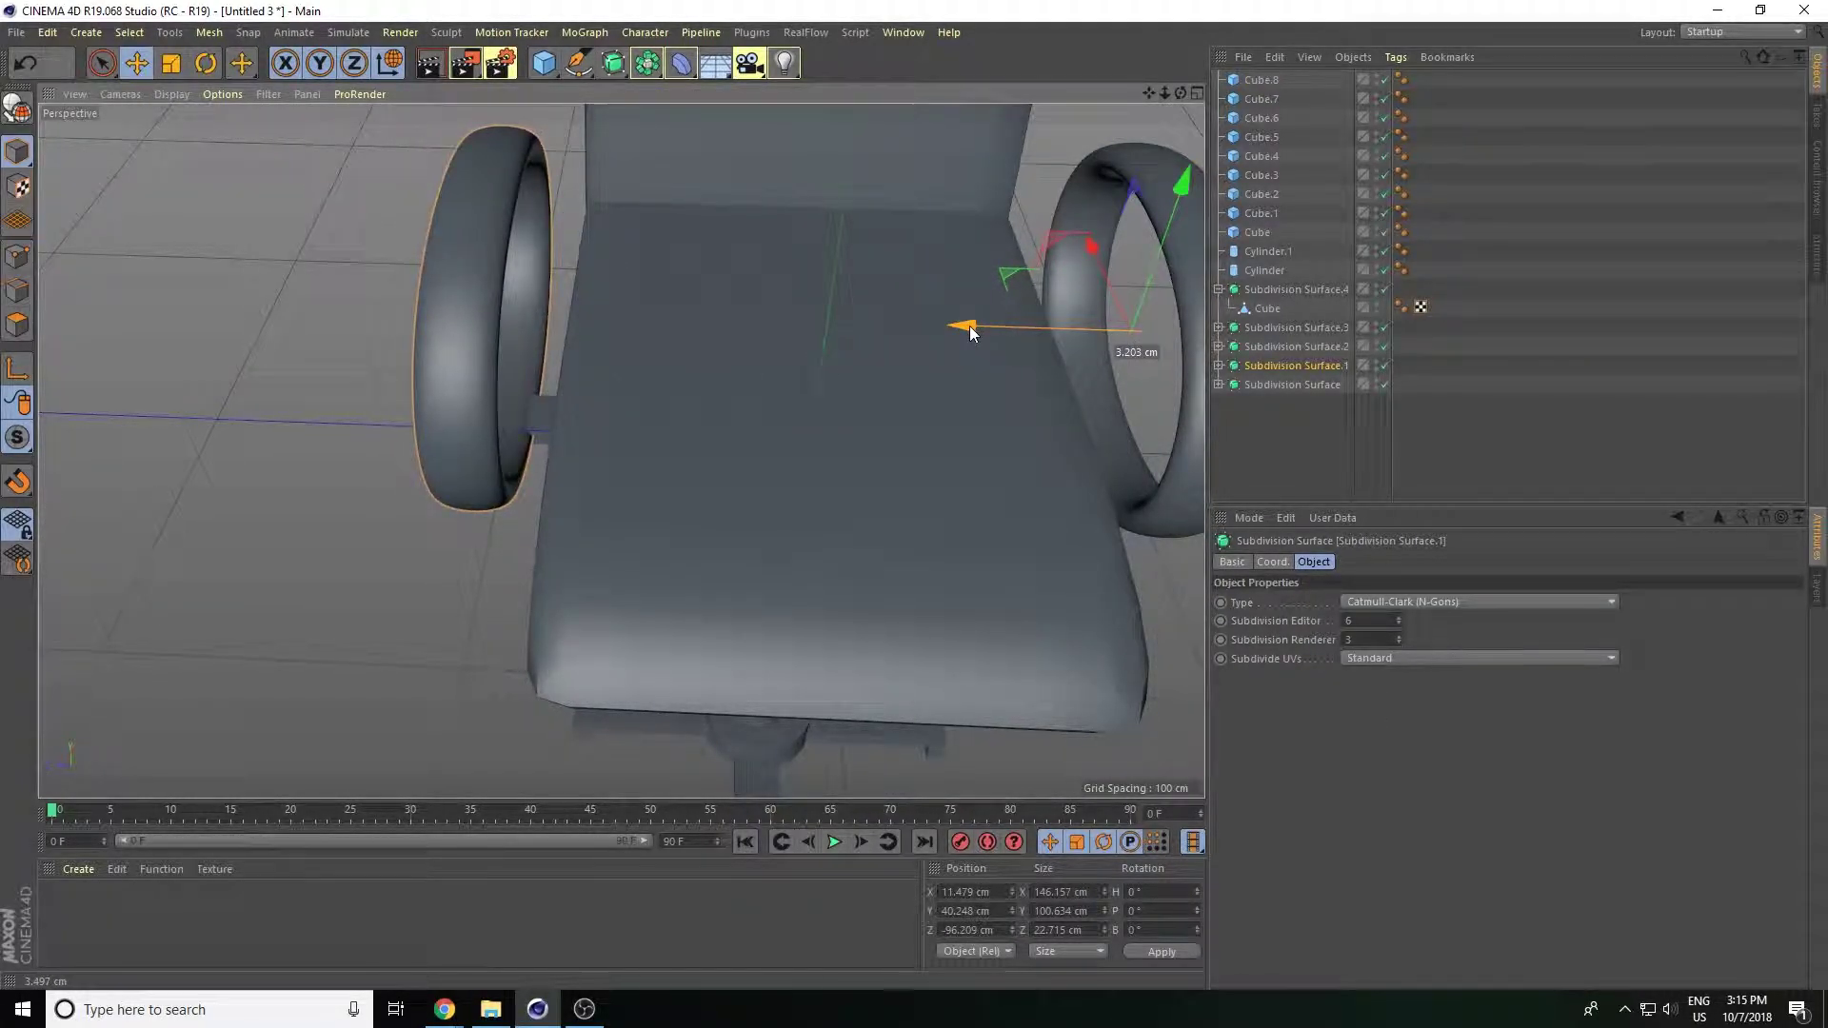
mouse_move(1148, 93)
mouse_down()
mouse_move(622, 450)
mouse_move(505, 402)
mouse_up()
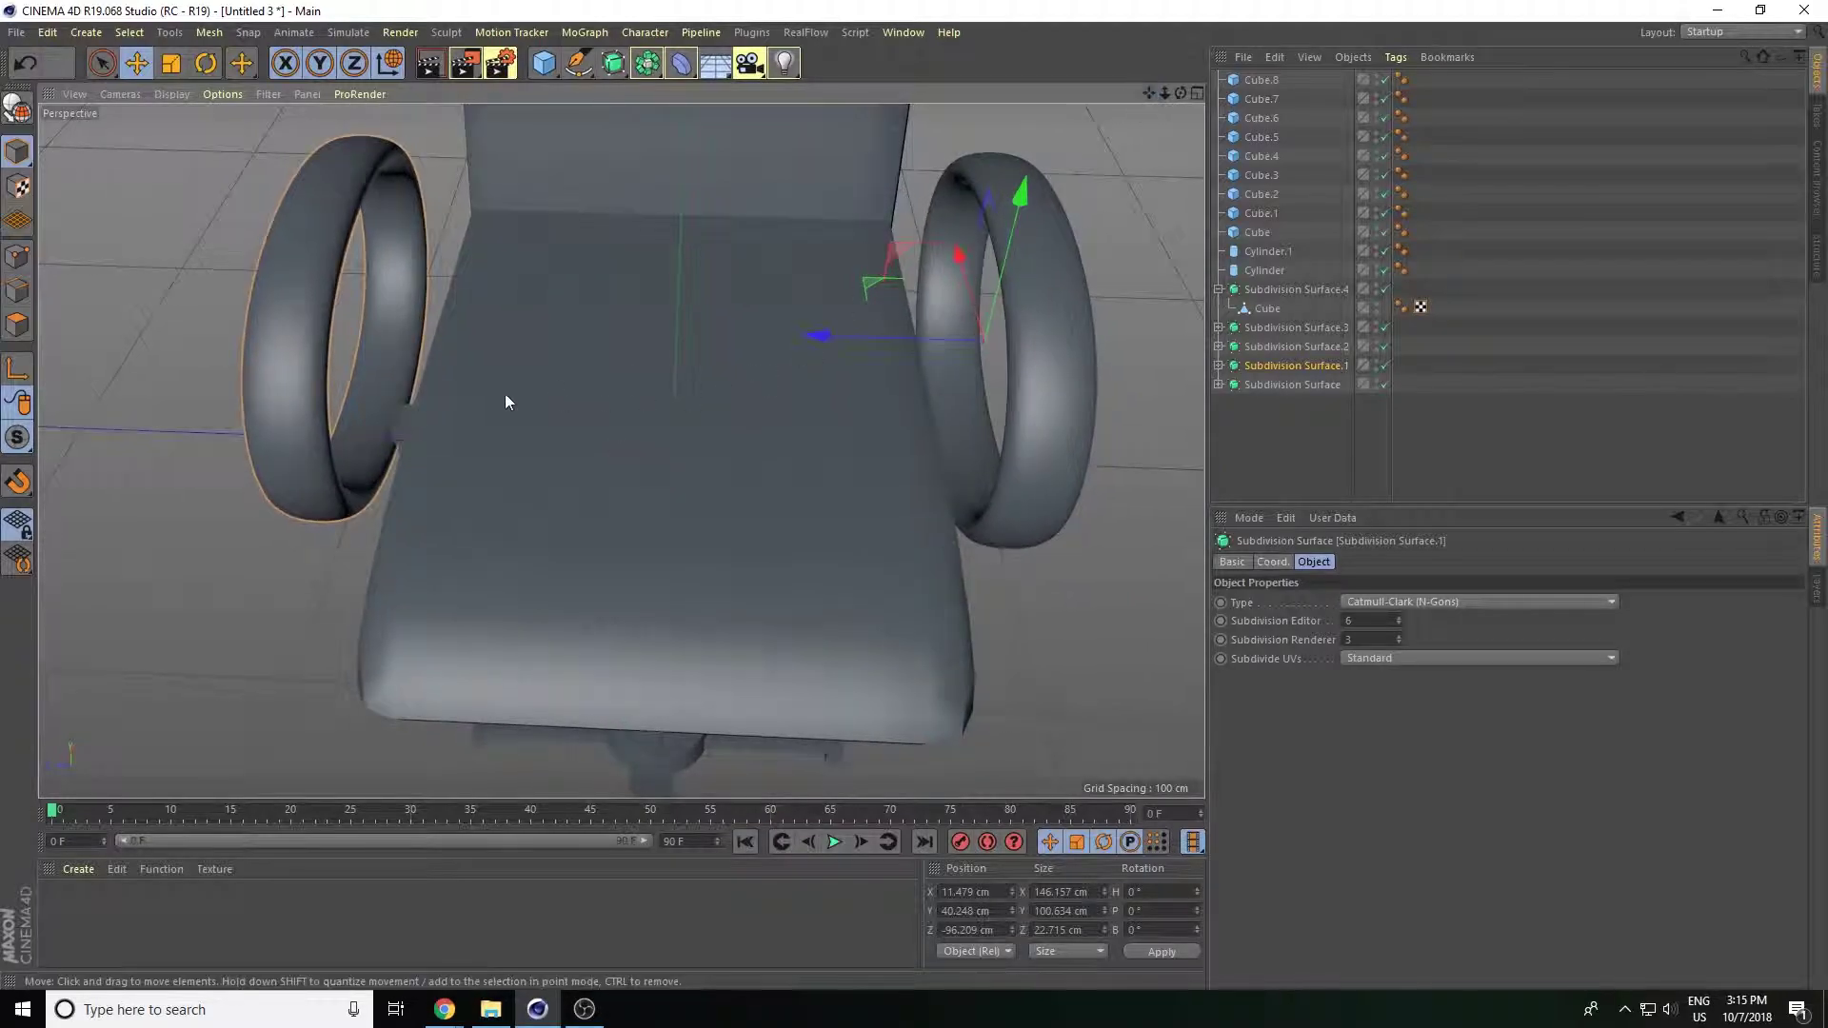
Duplicate connector Cube.8 and move the copy, Cube.9, along Z under the right armrest.
click(411, 426)
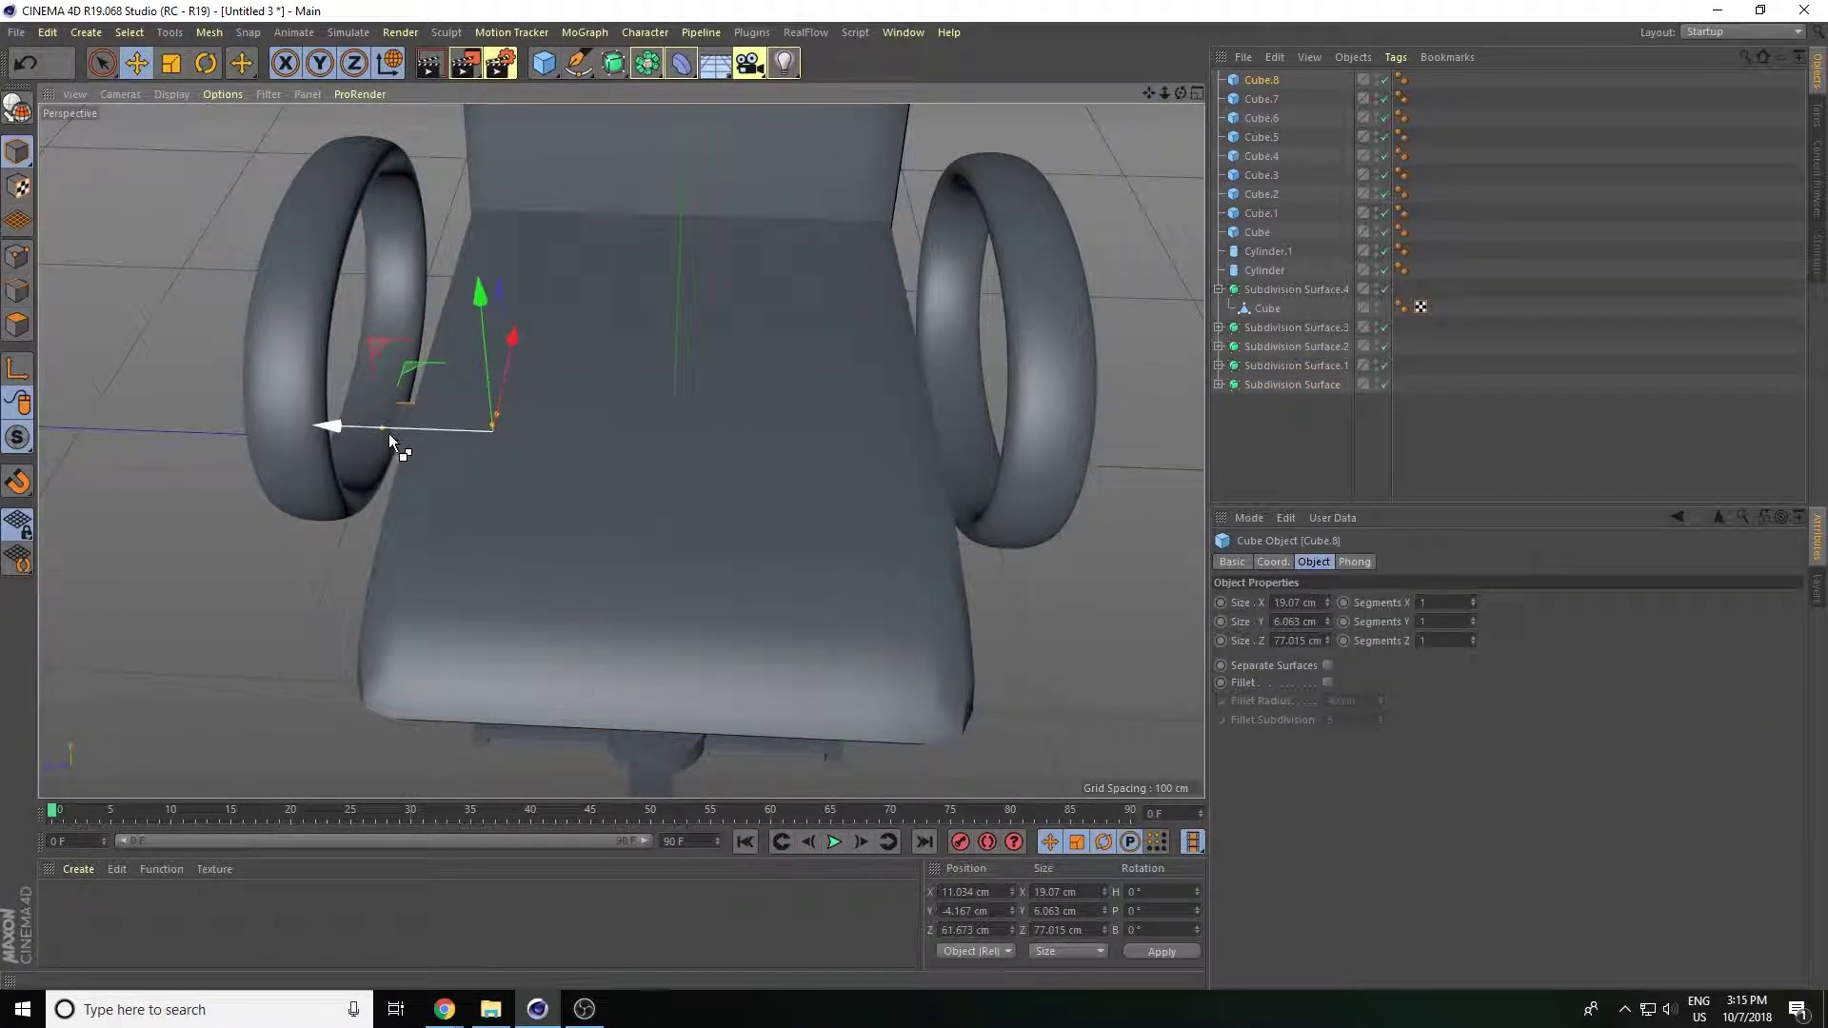
key(ctrl+c)
key(ctrl+v)
drag(355, 437, 941, 486)
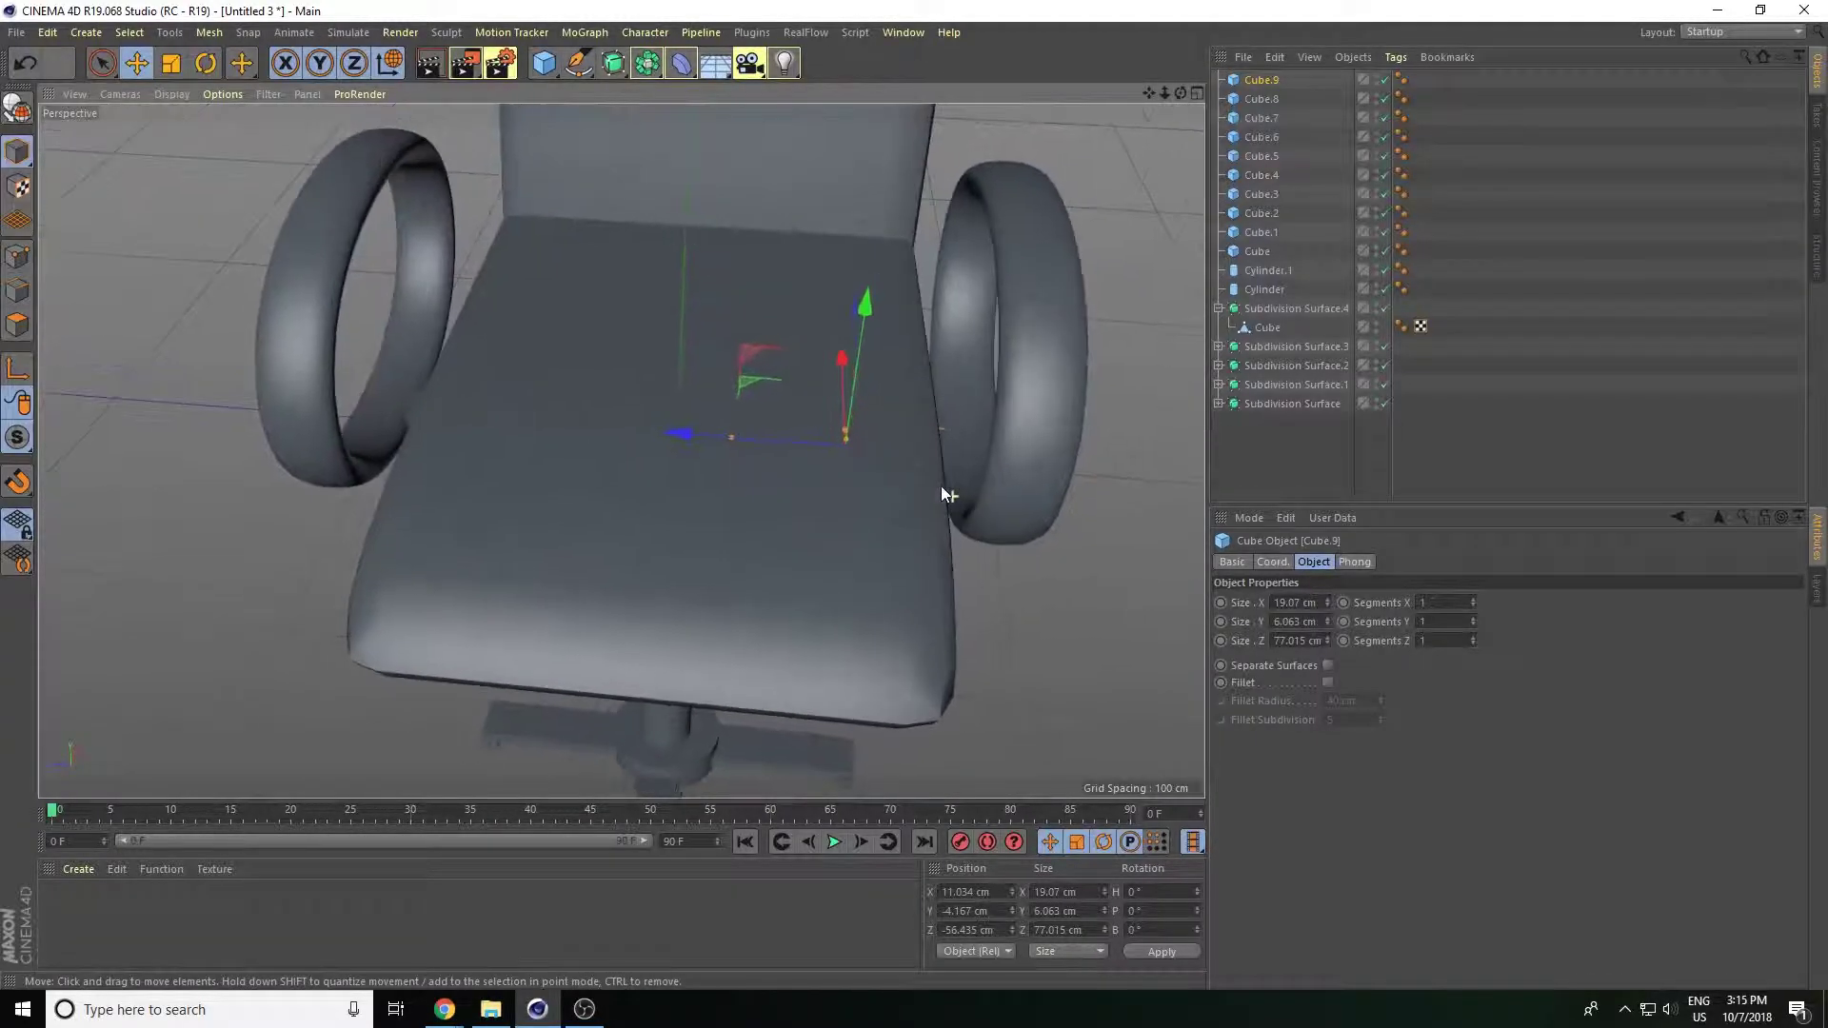
Shift armrest ring Subdivision Surface.2 about 6.4 cm along Z to -305.505 cm, then frame the chair.
click(992, 451)
scroll(993, 452, down, 3)
scroll(1115, 116, down, 5)
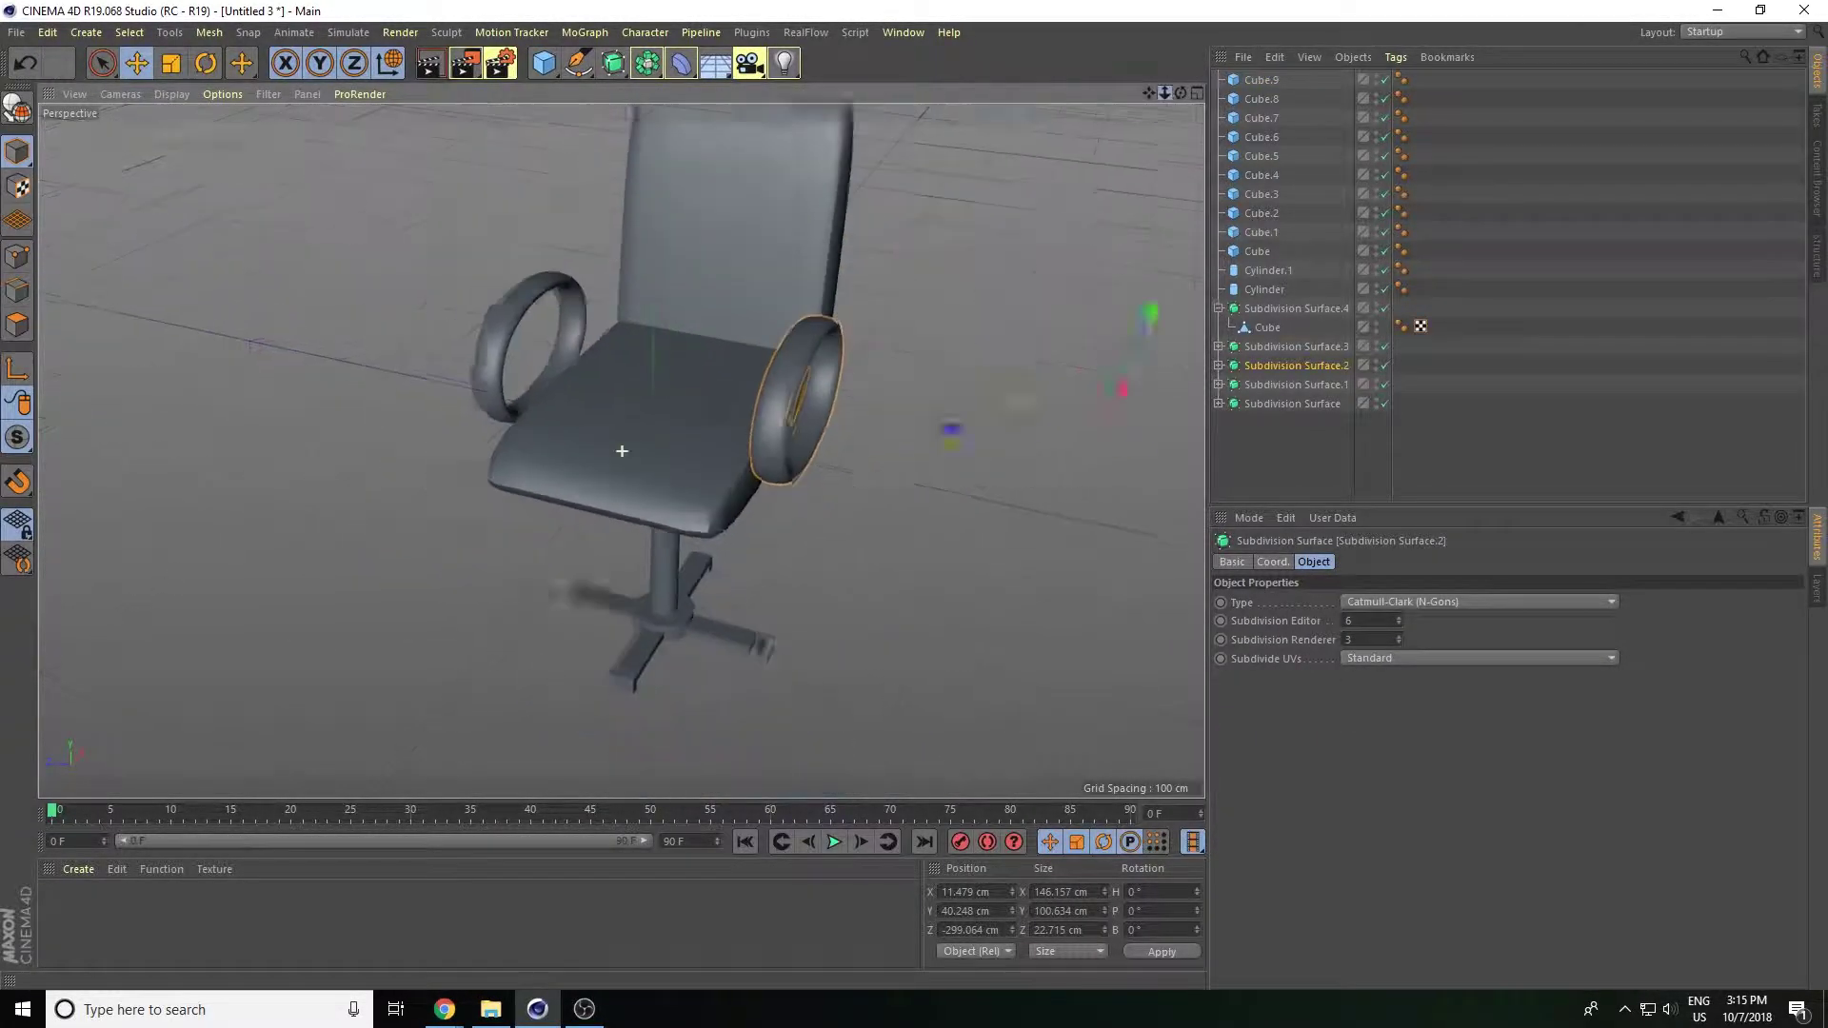
scroll(622, 451, up, 4)
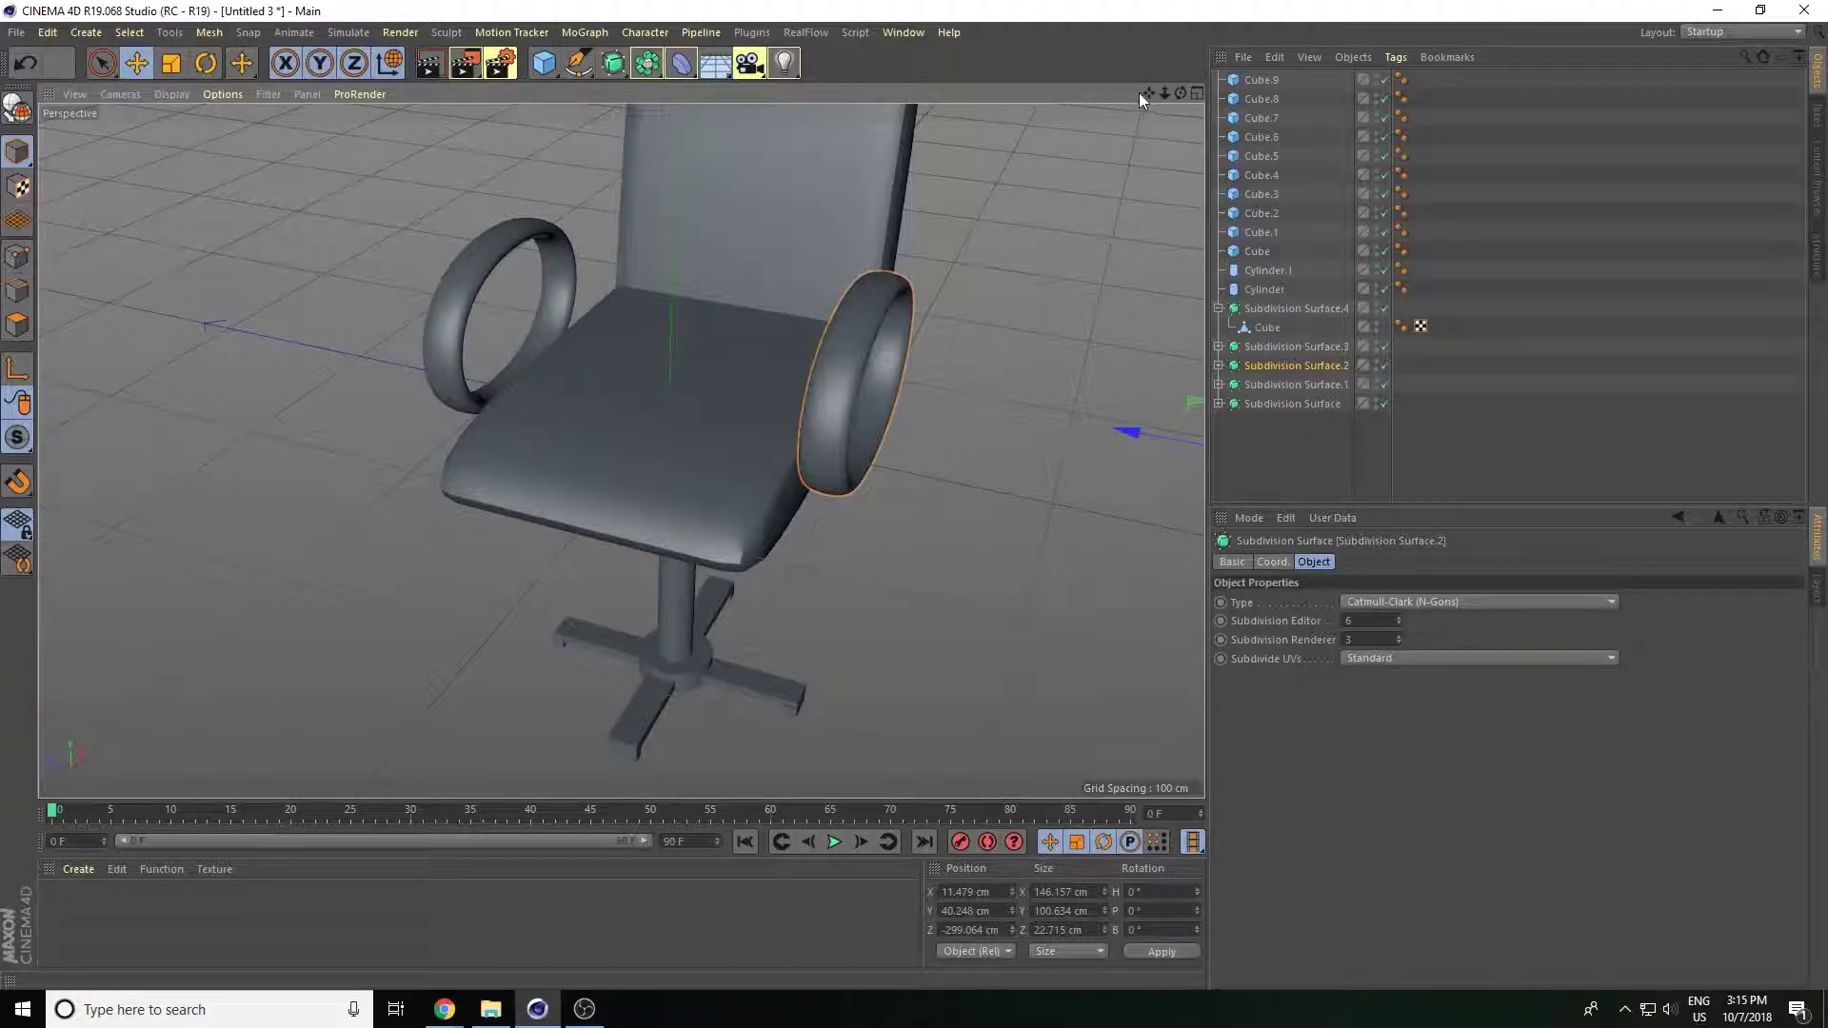
mouse_move(1150, 93)
mouse_down()
mouse_move(1023, 328)
mouse_move(1041, 342)
mouse_up()
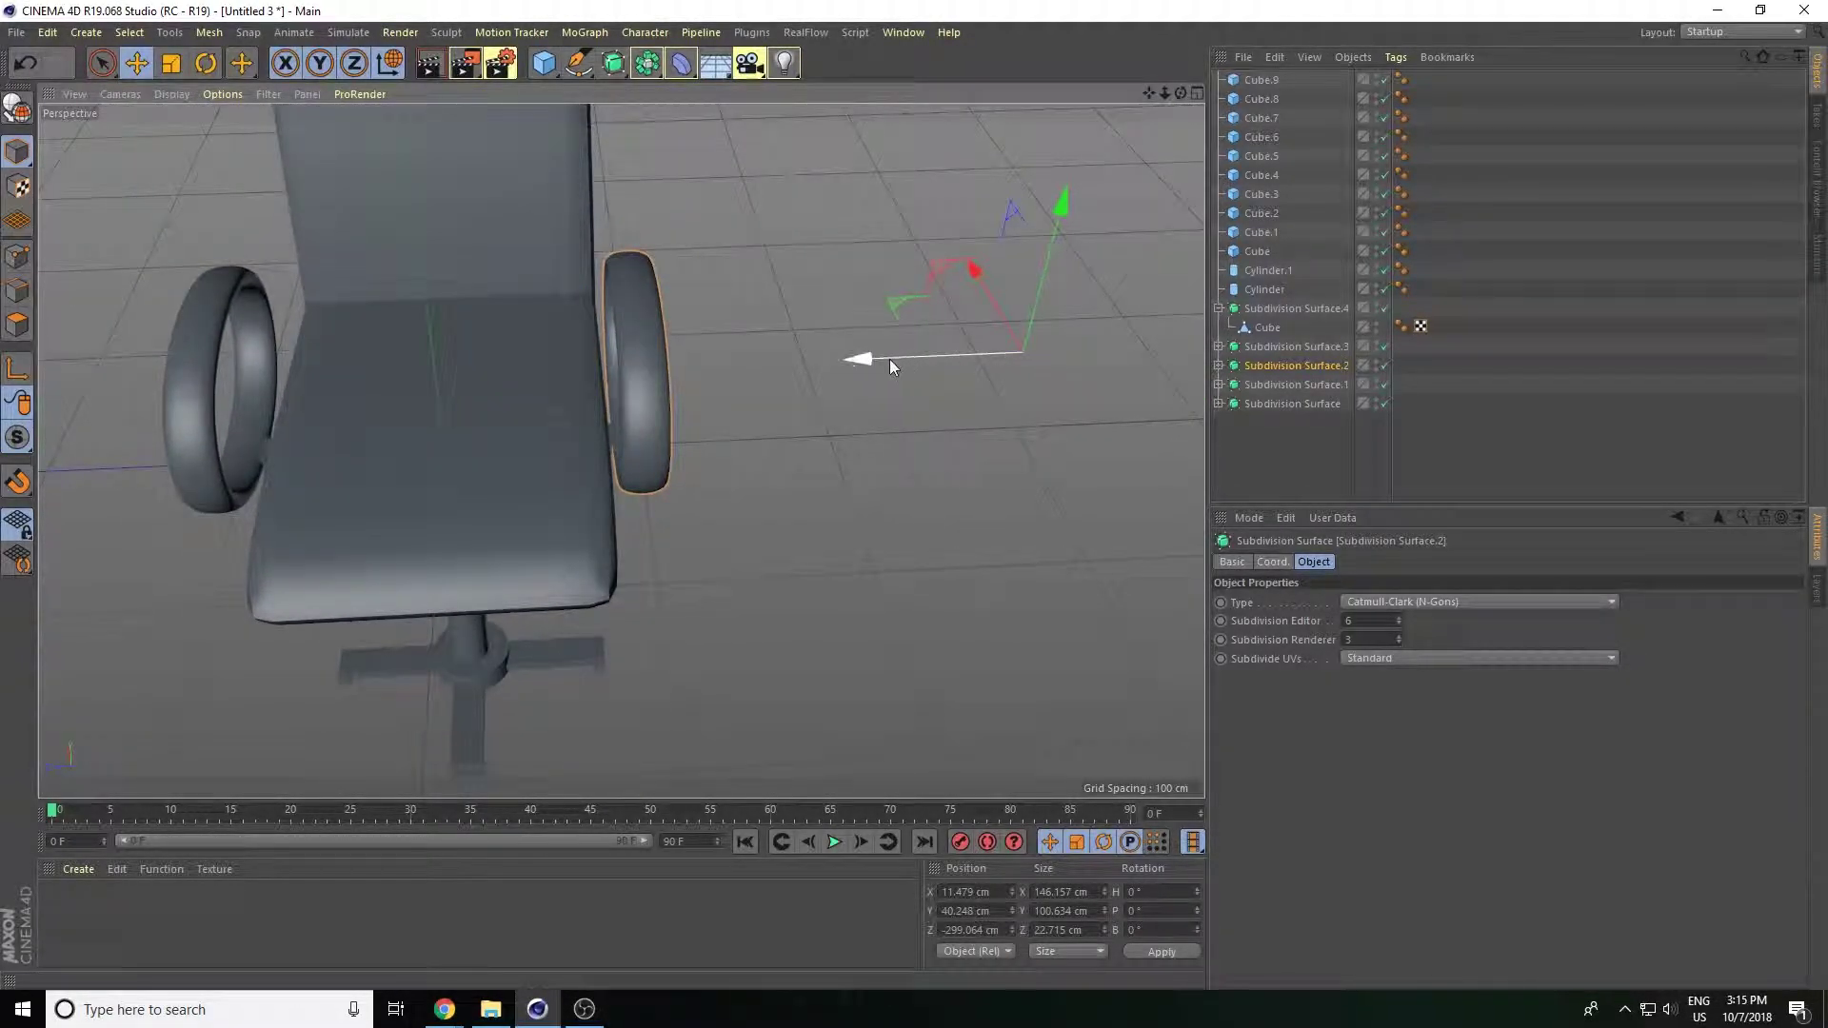
mouse_move(890, 358)
mouse_down()
mouse_move(758, 455)
mouse_move(727, 329)
mouse_move(740, 294)
mouse_up()
alt+drag(739, 289, 734, 436)
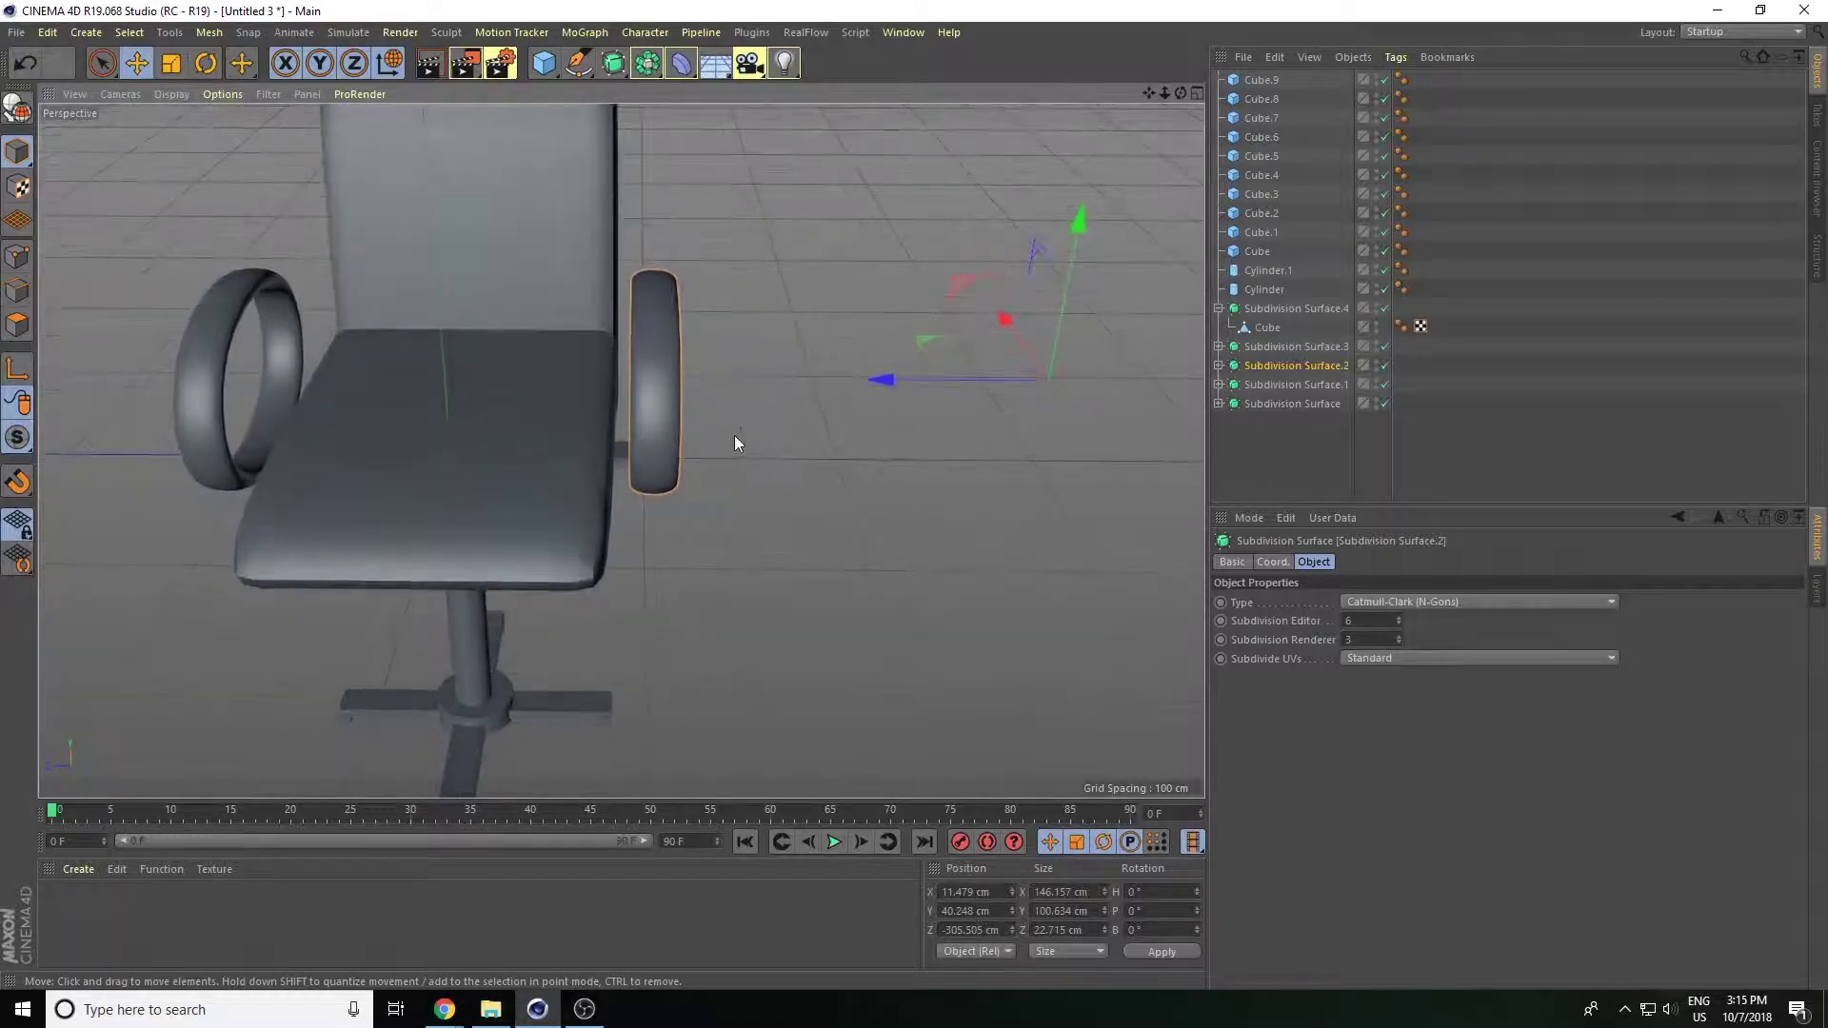
drag(1146, 84, 625, 83)
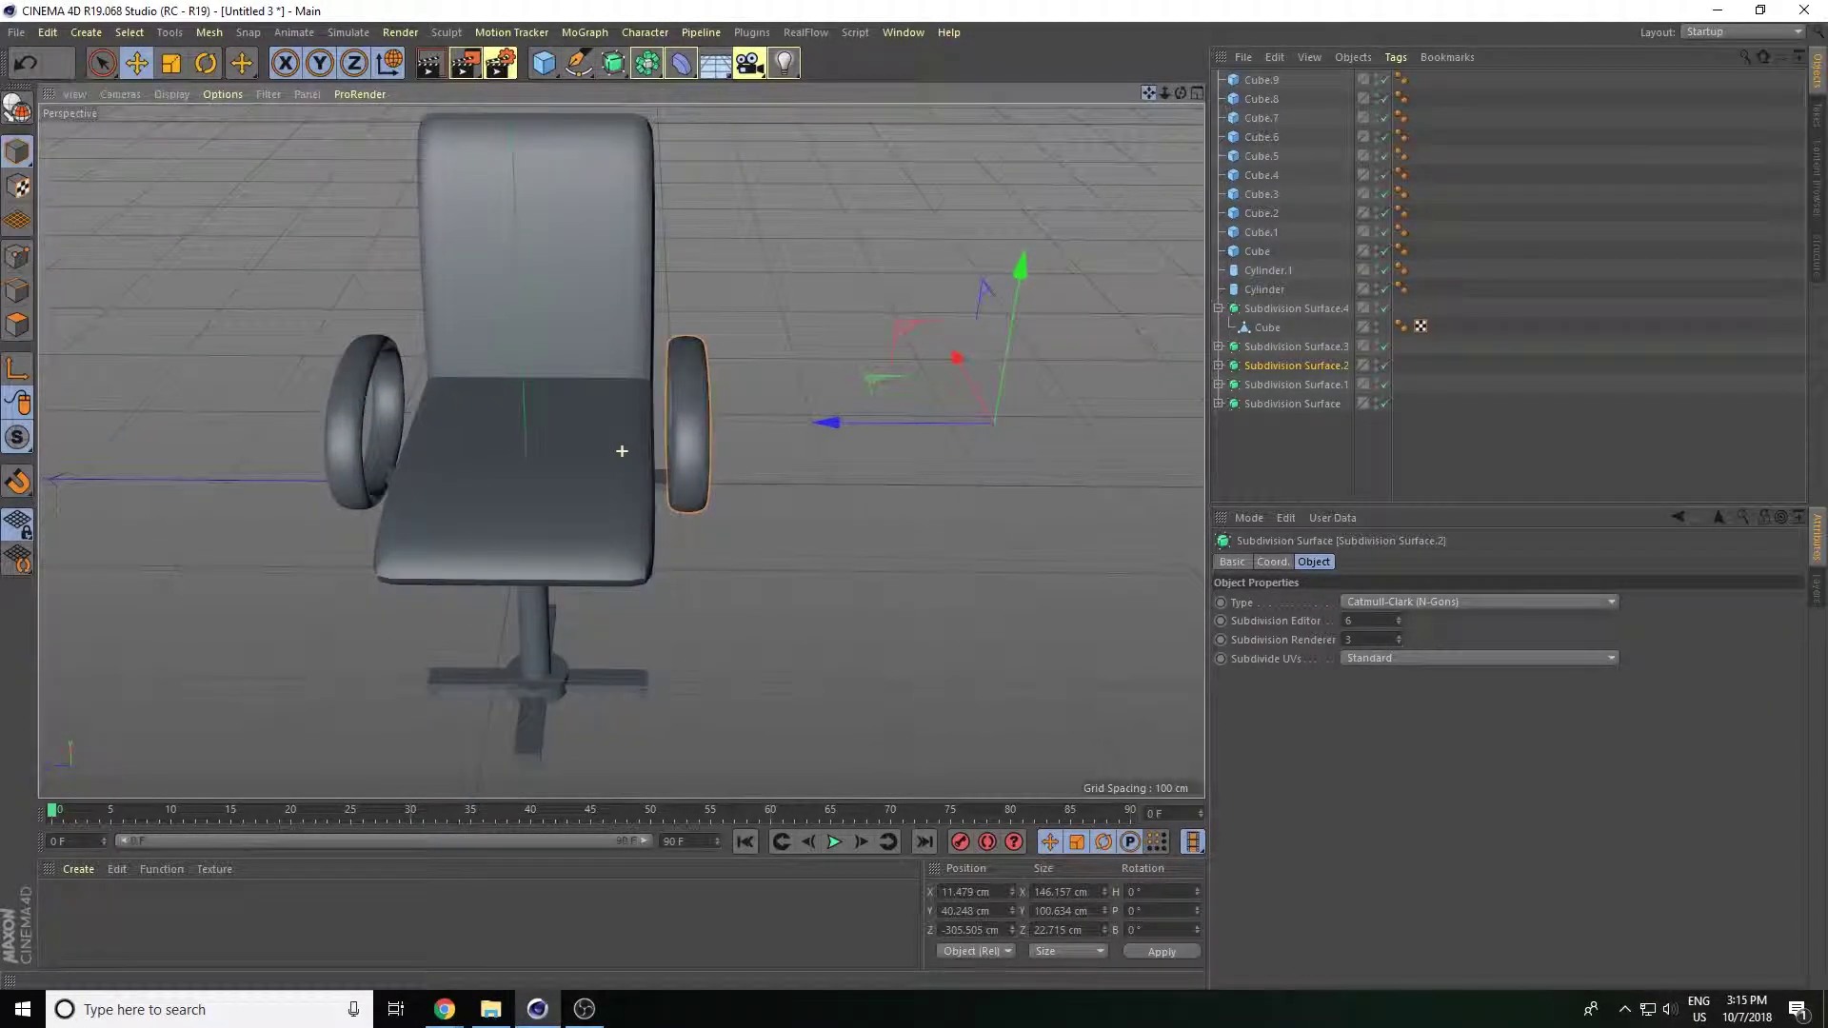
Add a Floor object and lower it beneath the chair.
click(709, 68)
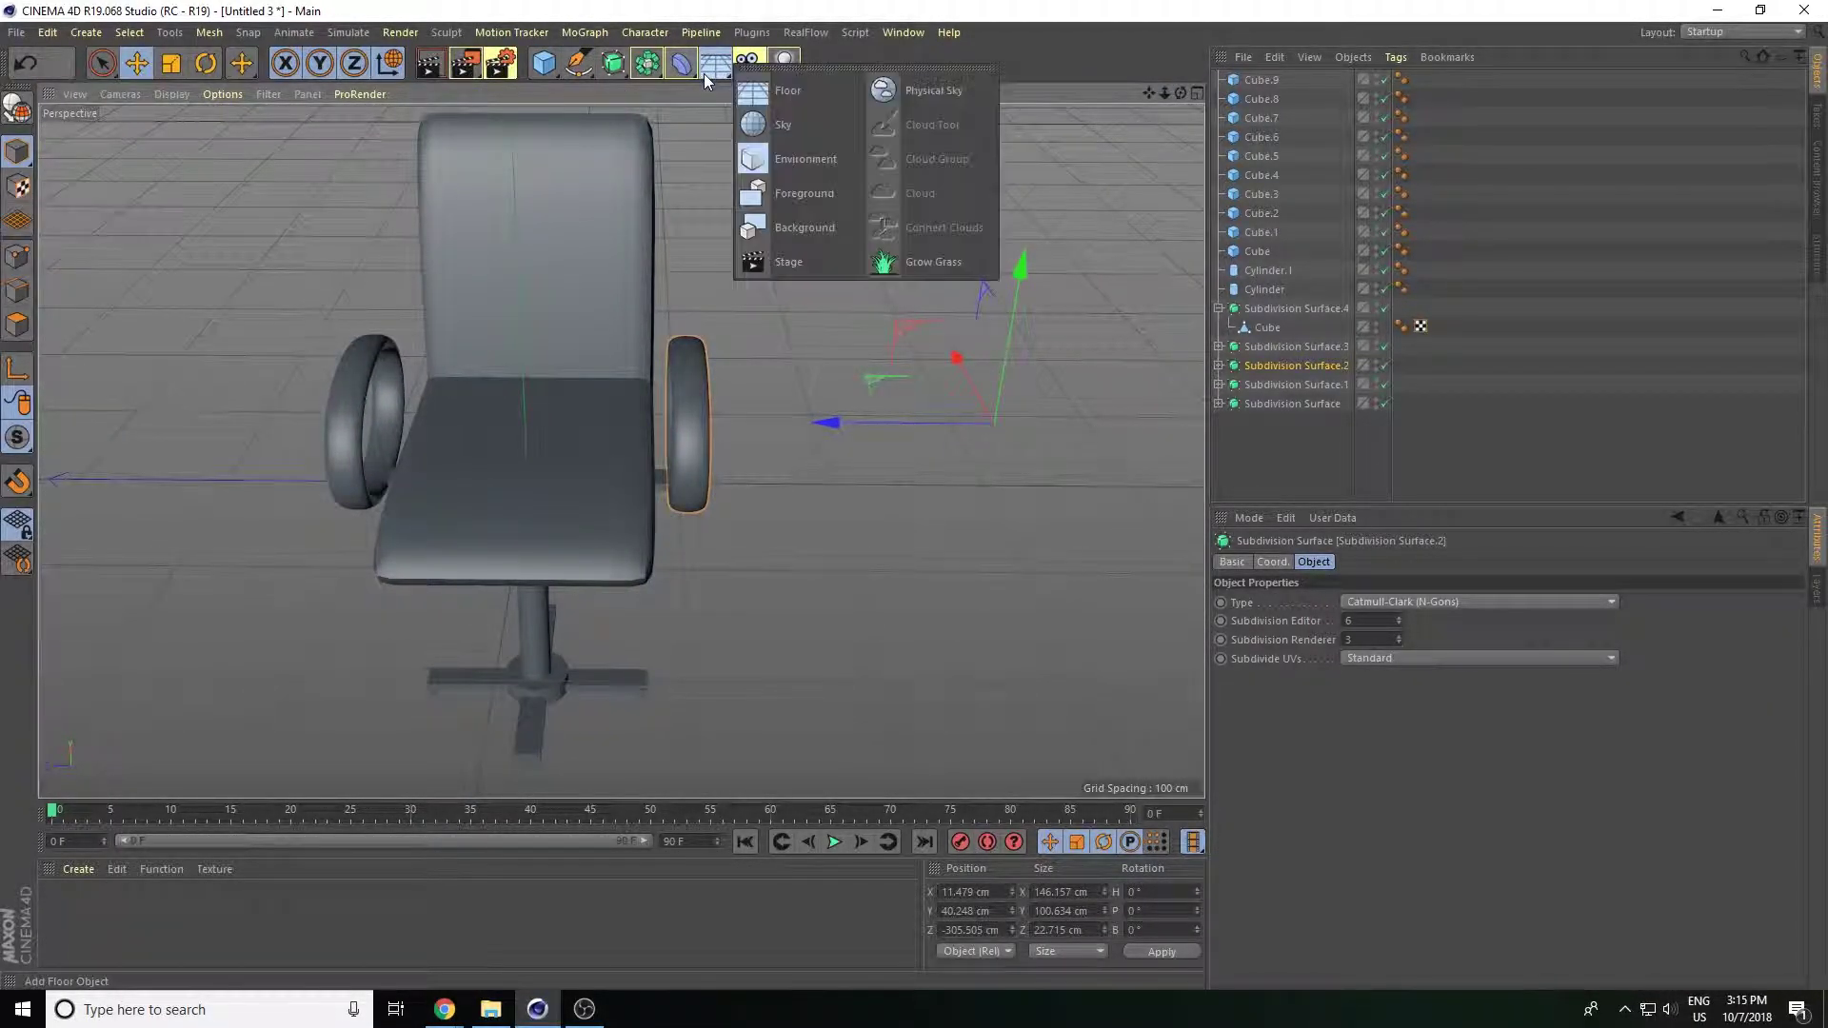
click(789, 93)
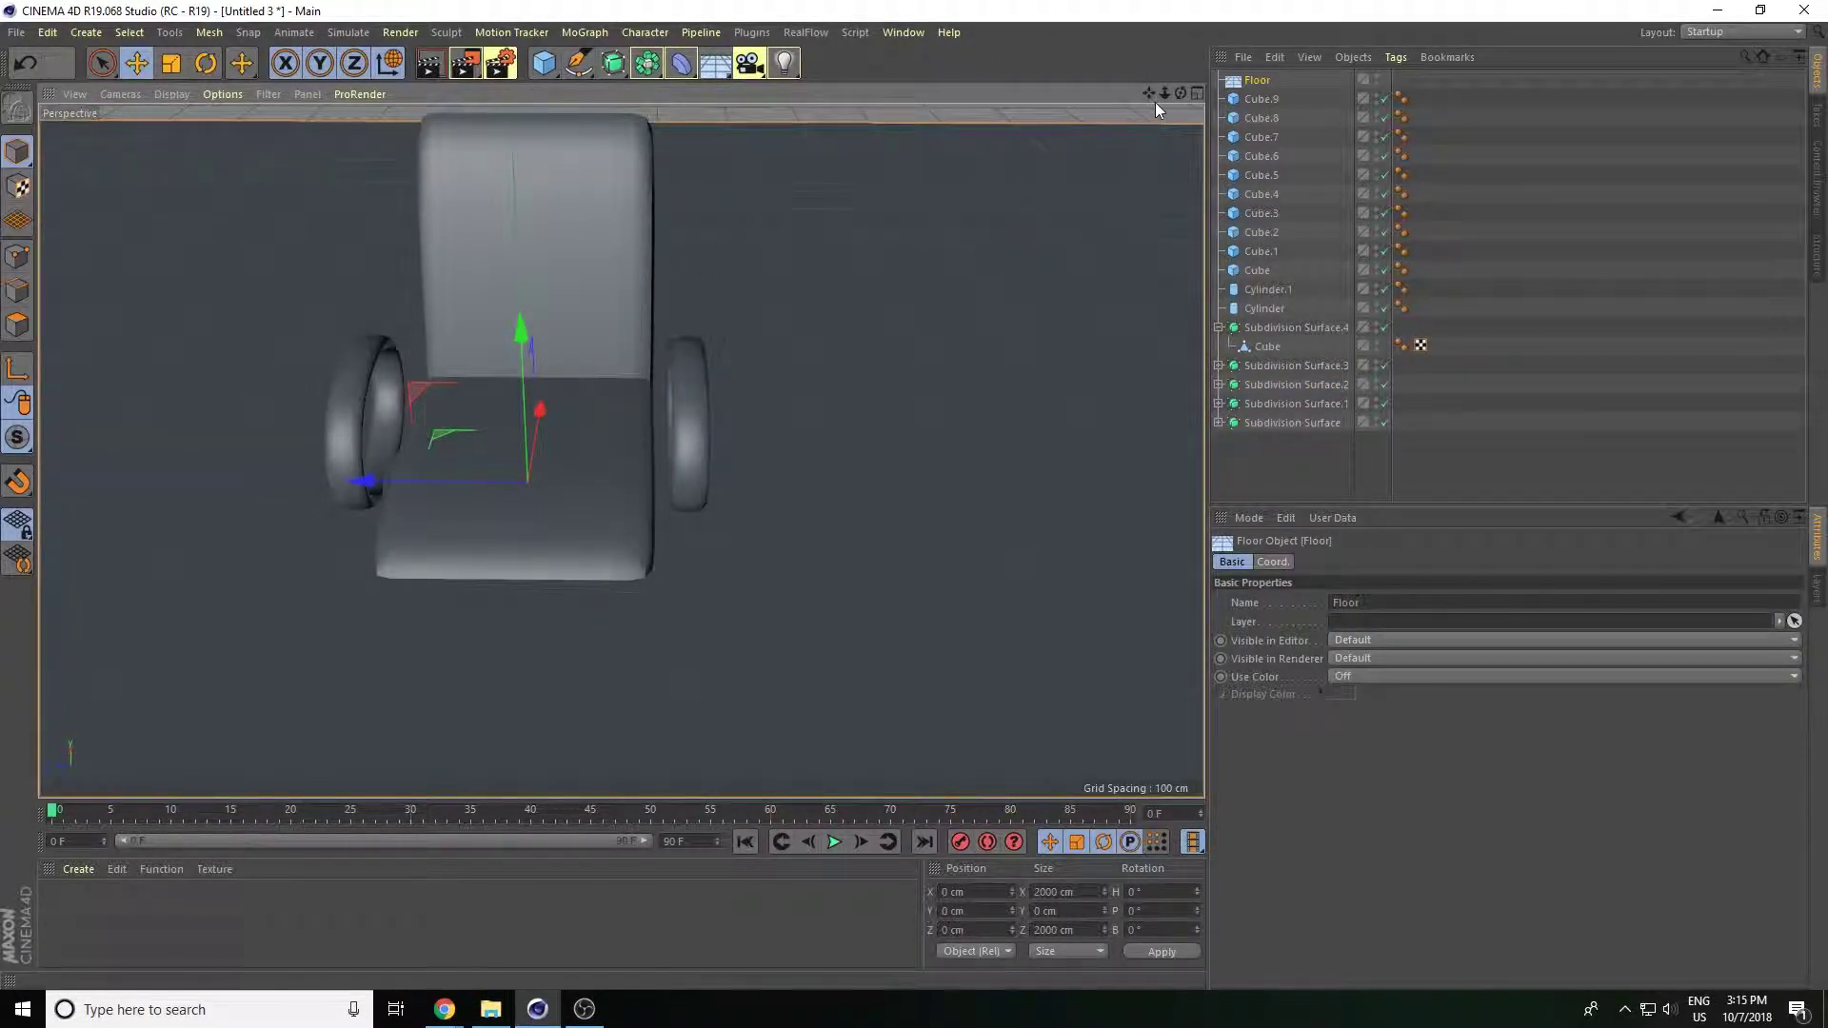
drag(1165, 94, 537, 383)
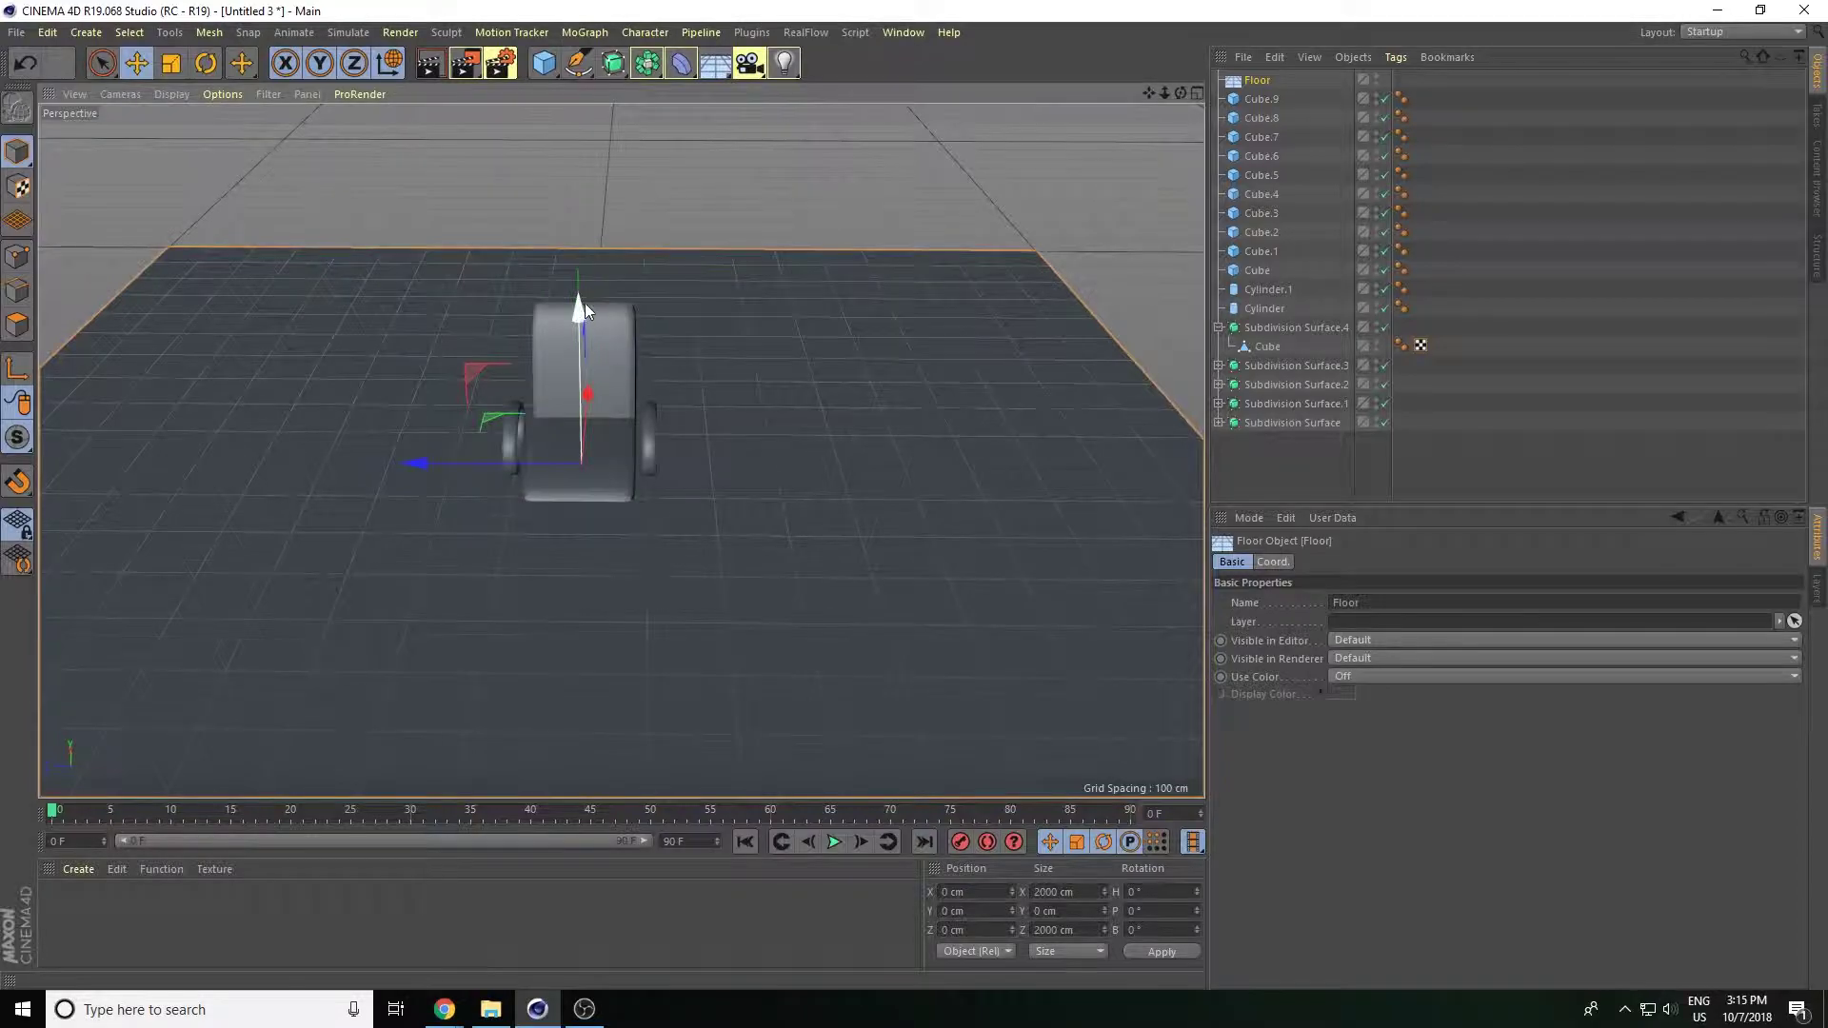
drag(583, 306, 592, 483)
Add a Physical Sky and delete the Floor object from the scene.
drag(719, 70, 951, 103)
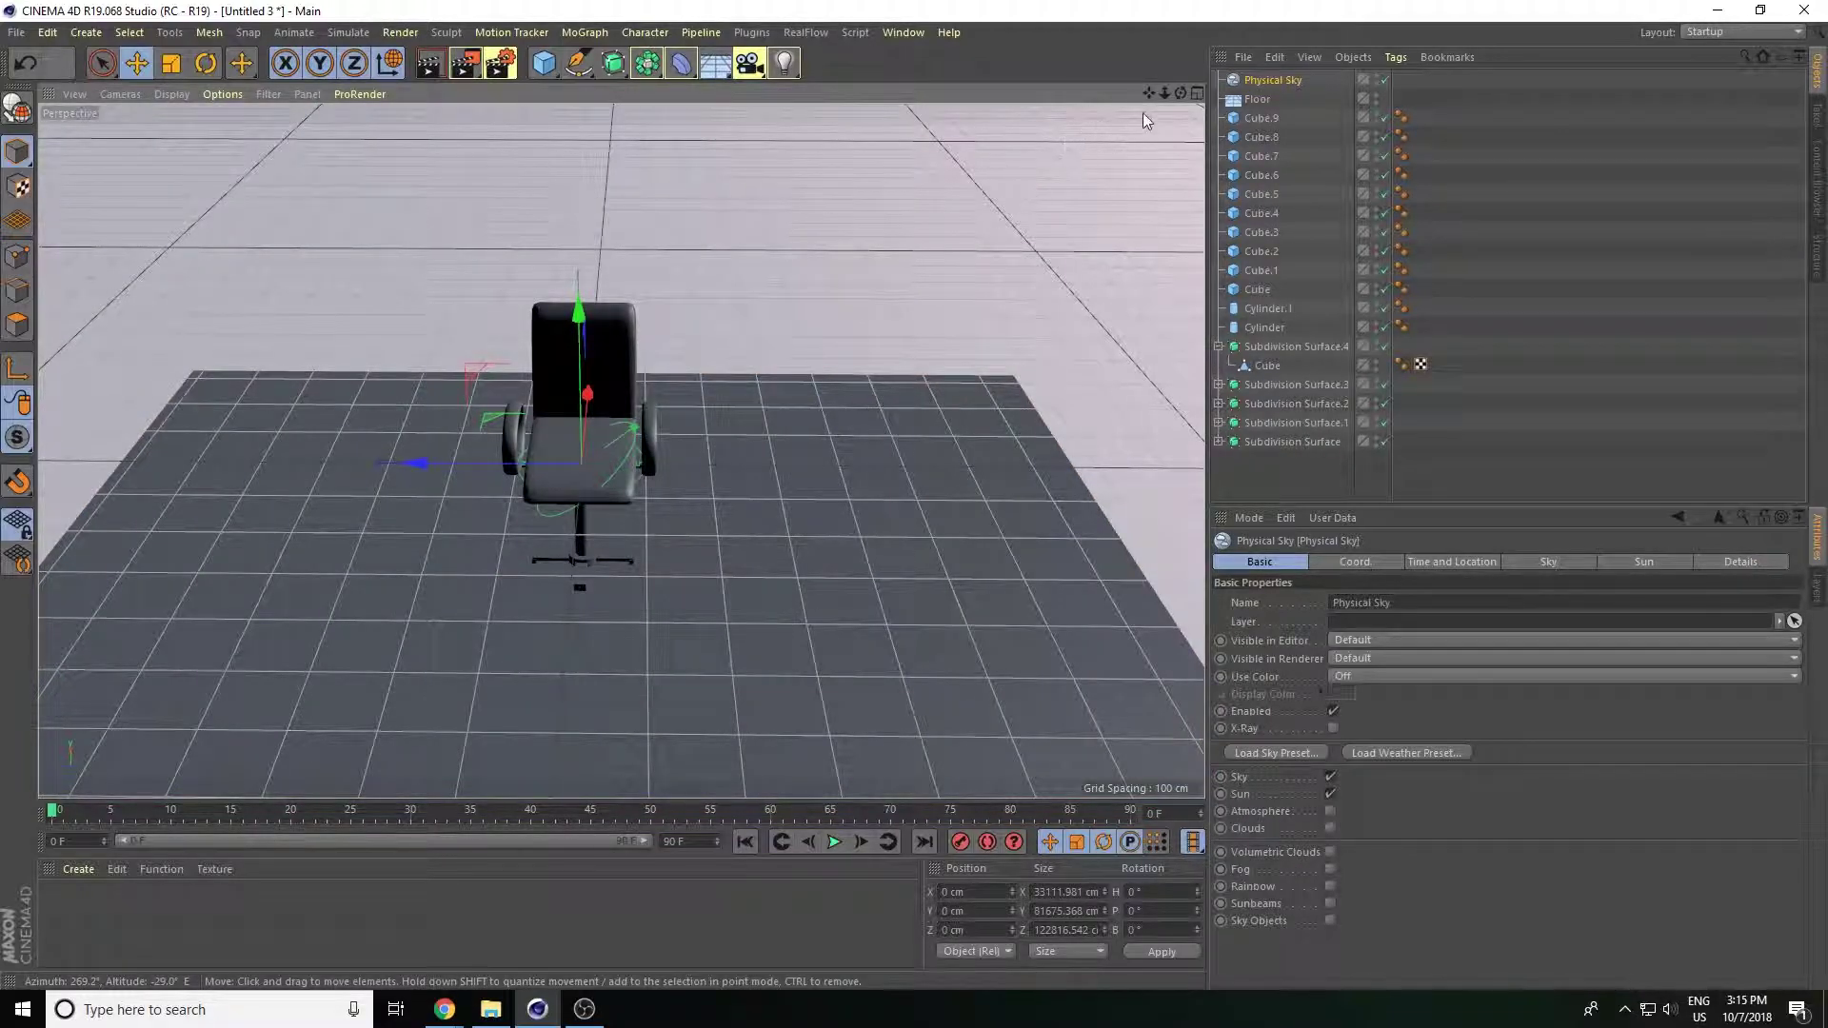
scroll(670, 286, up, 1)
scroll(671, 286, up, 2)
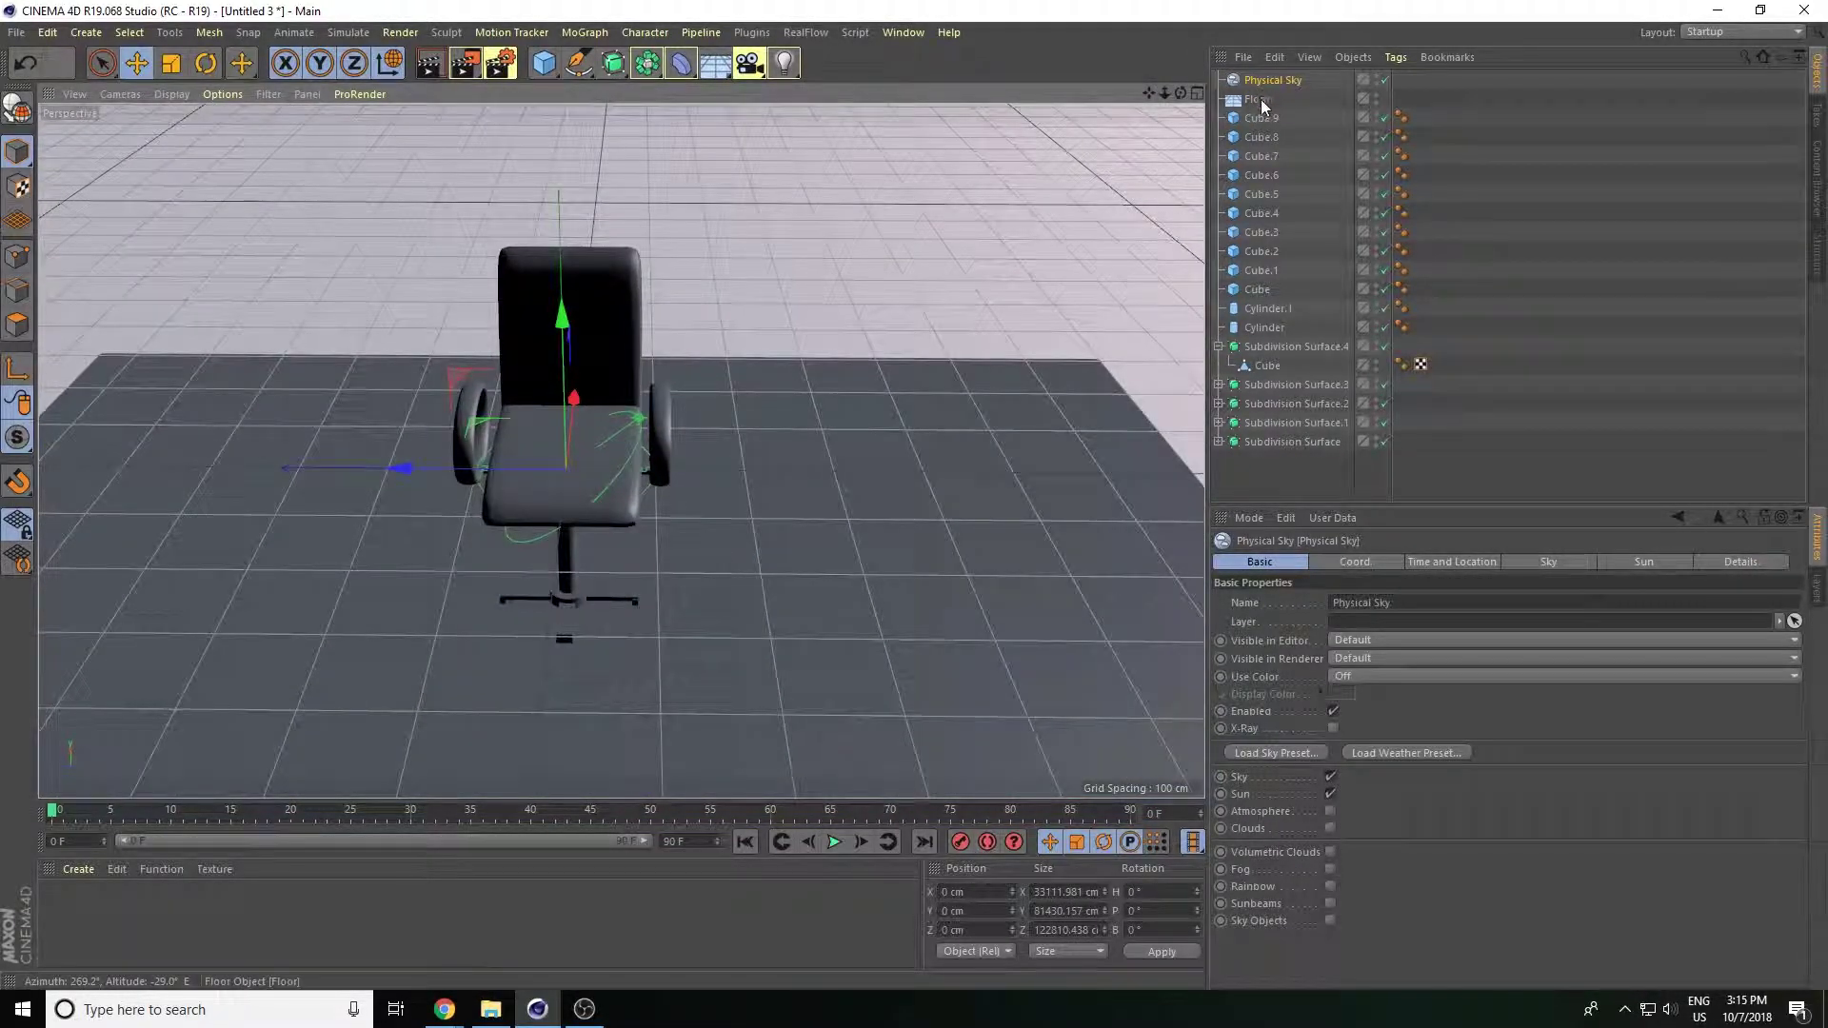
click(1257, 99)
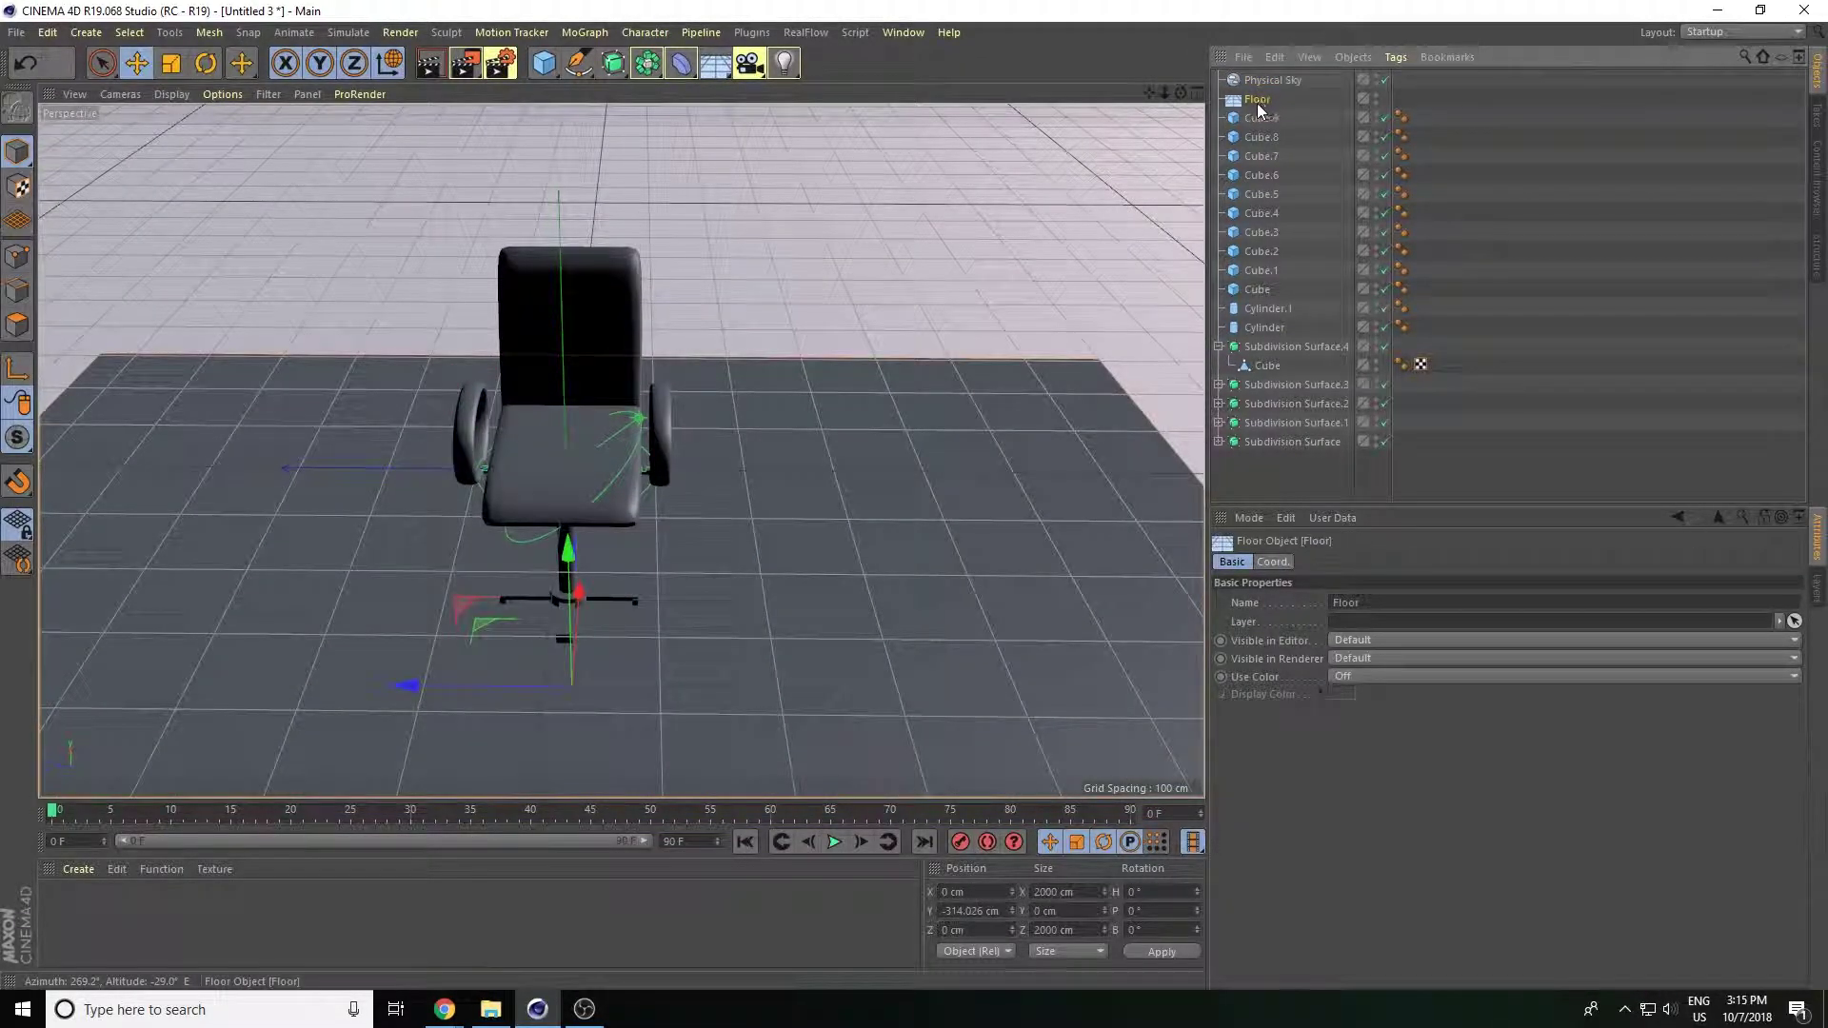
key(Delete)
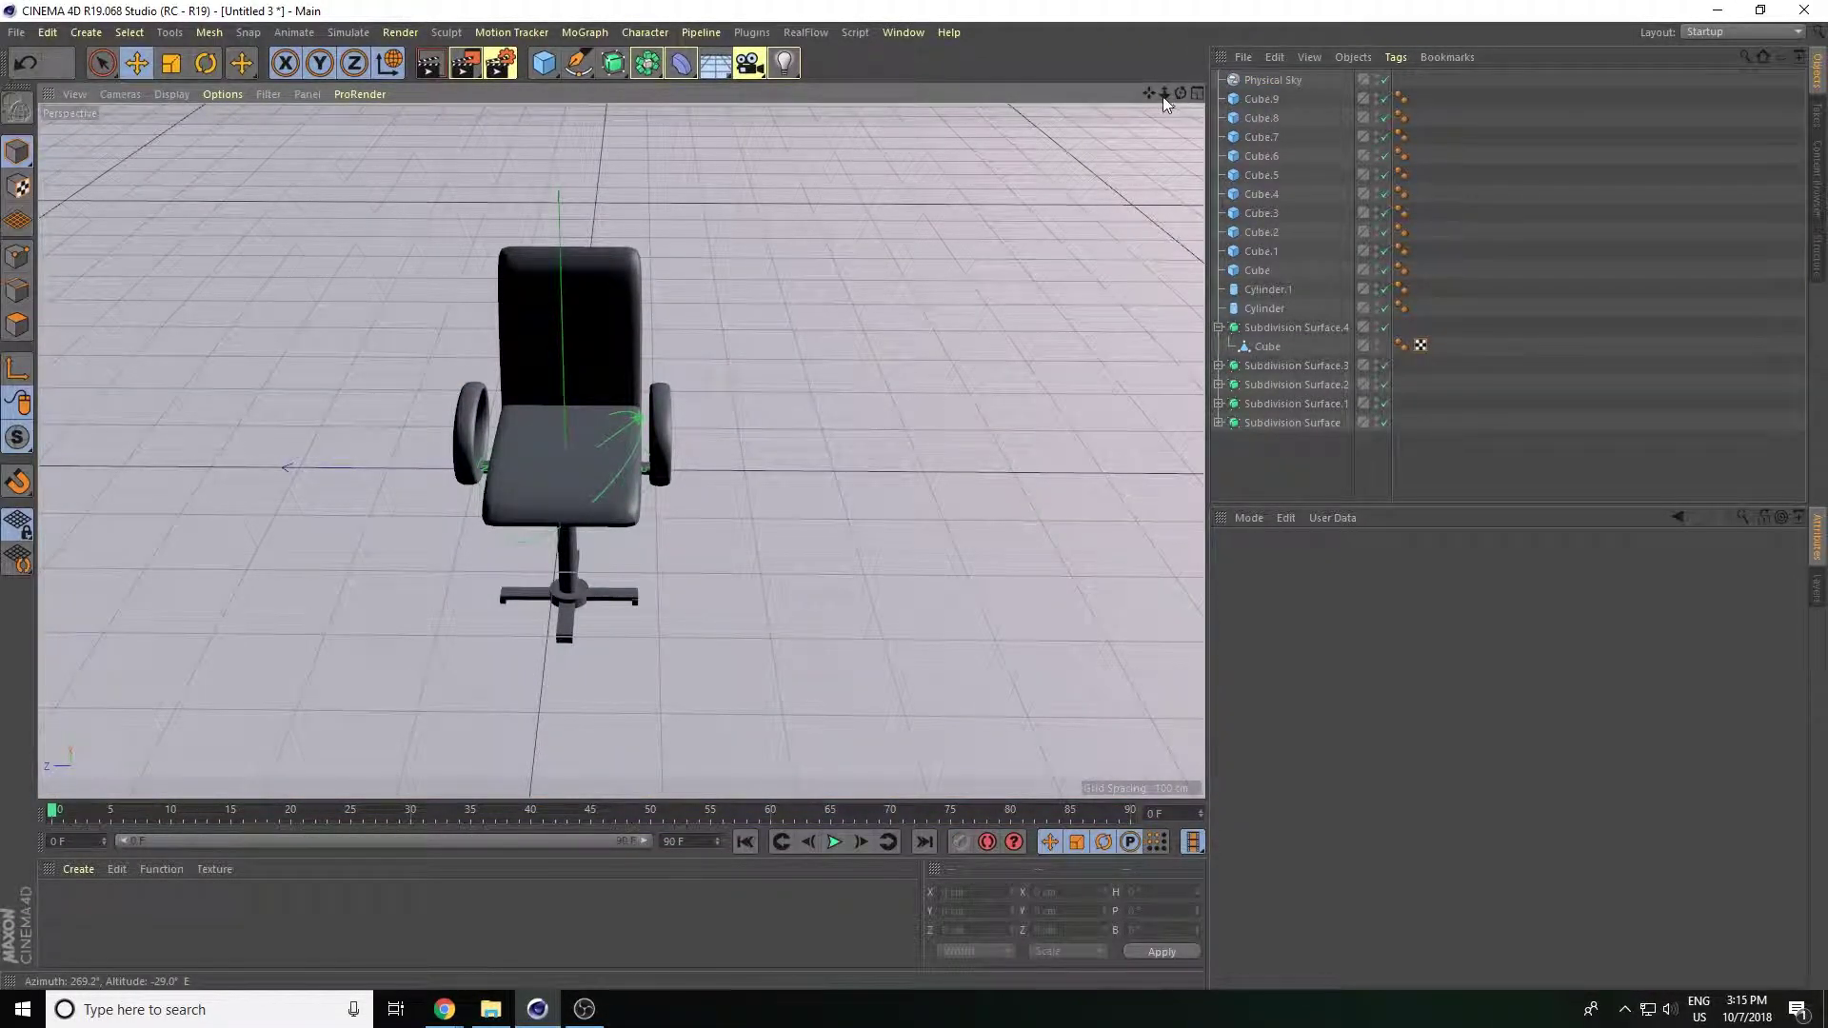
drag(1181, 93, 883, 386)
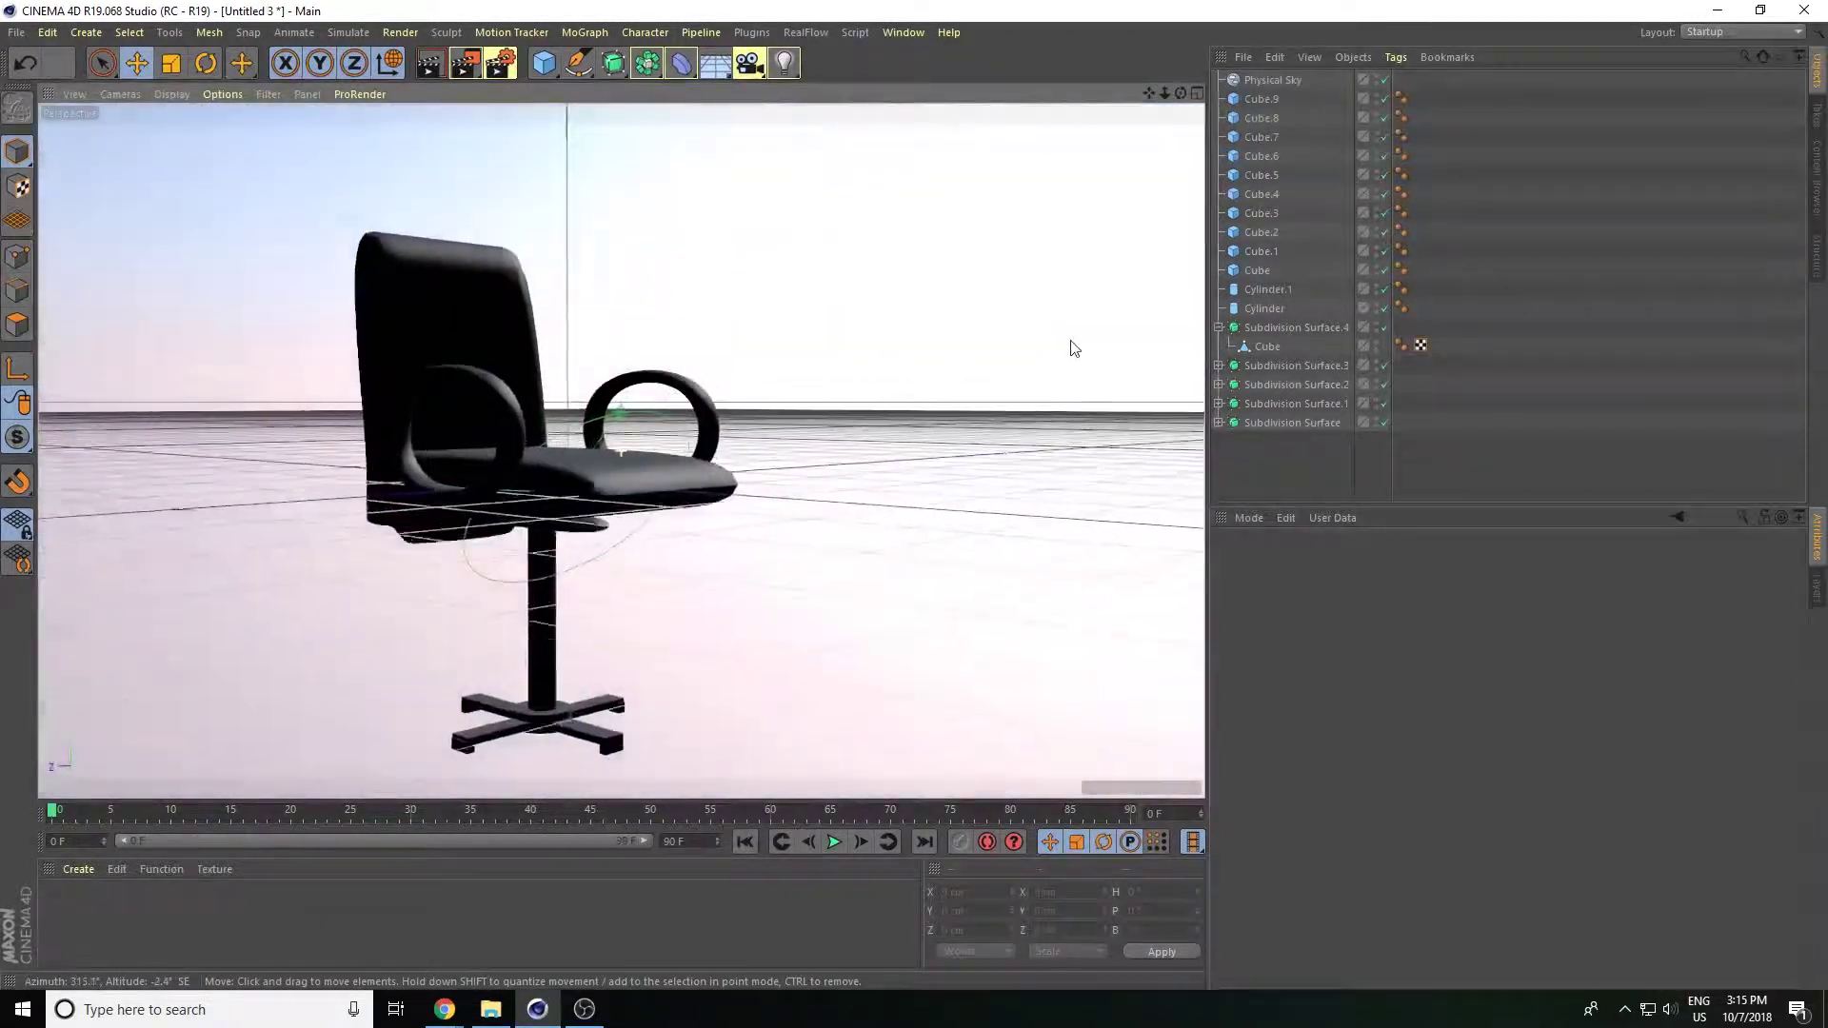
mouse_move(885, 386)
mouse_down()
mouse_move(1082, 354)
mouse_move(1201, 157)
mouse_move(1082, 345)
mouse_up()
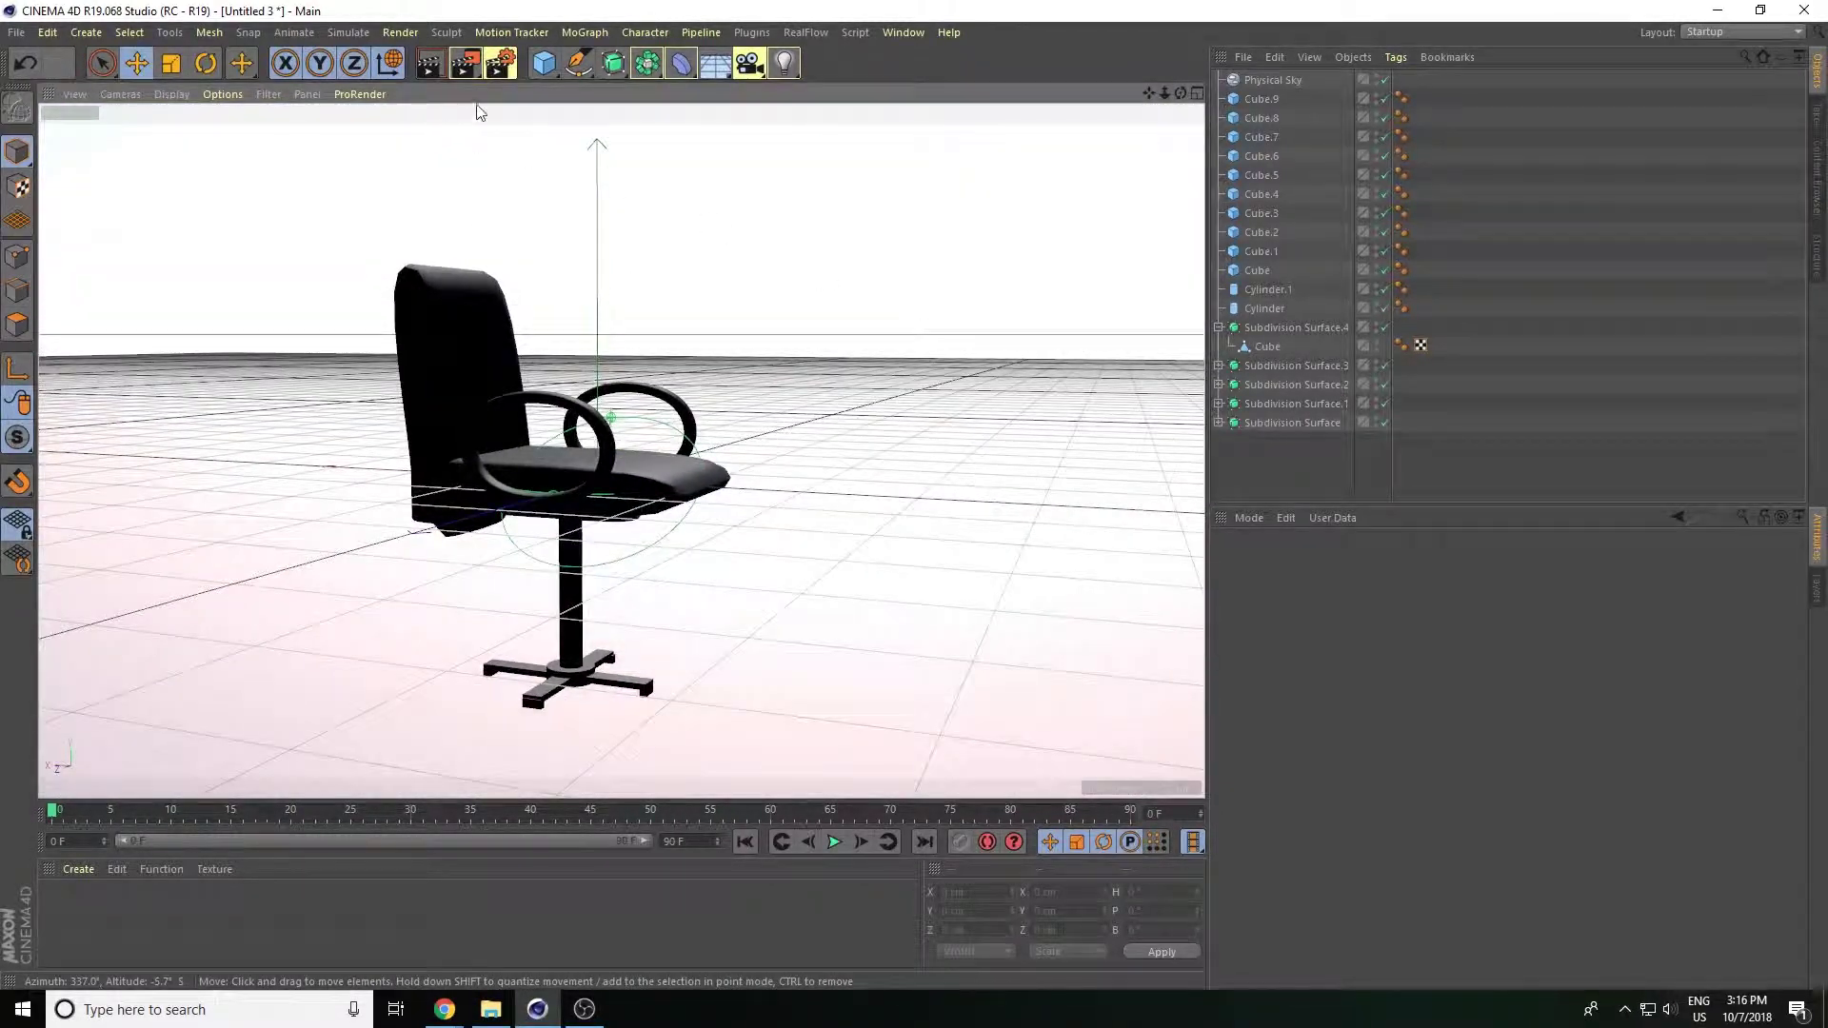
Render a preview of the chair under the Physical Sky and orbit around it.
click(429, 63)
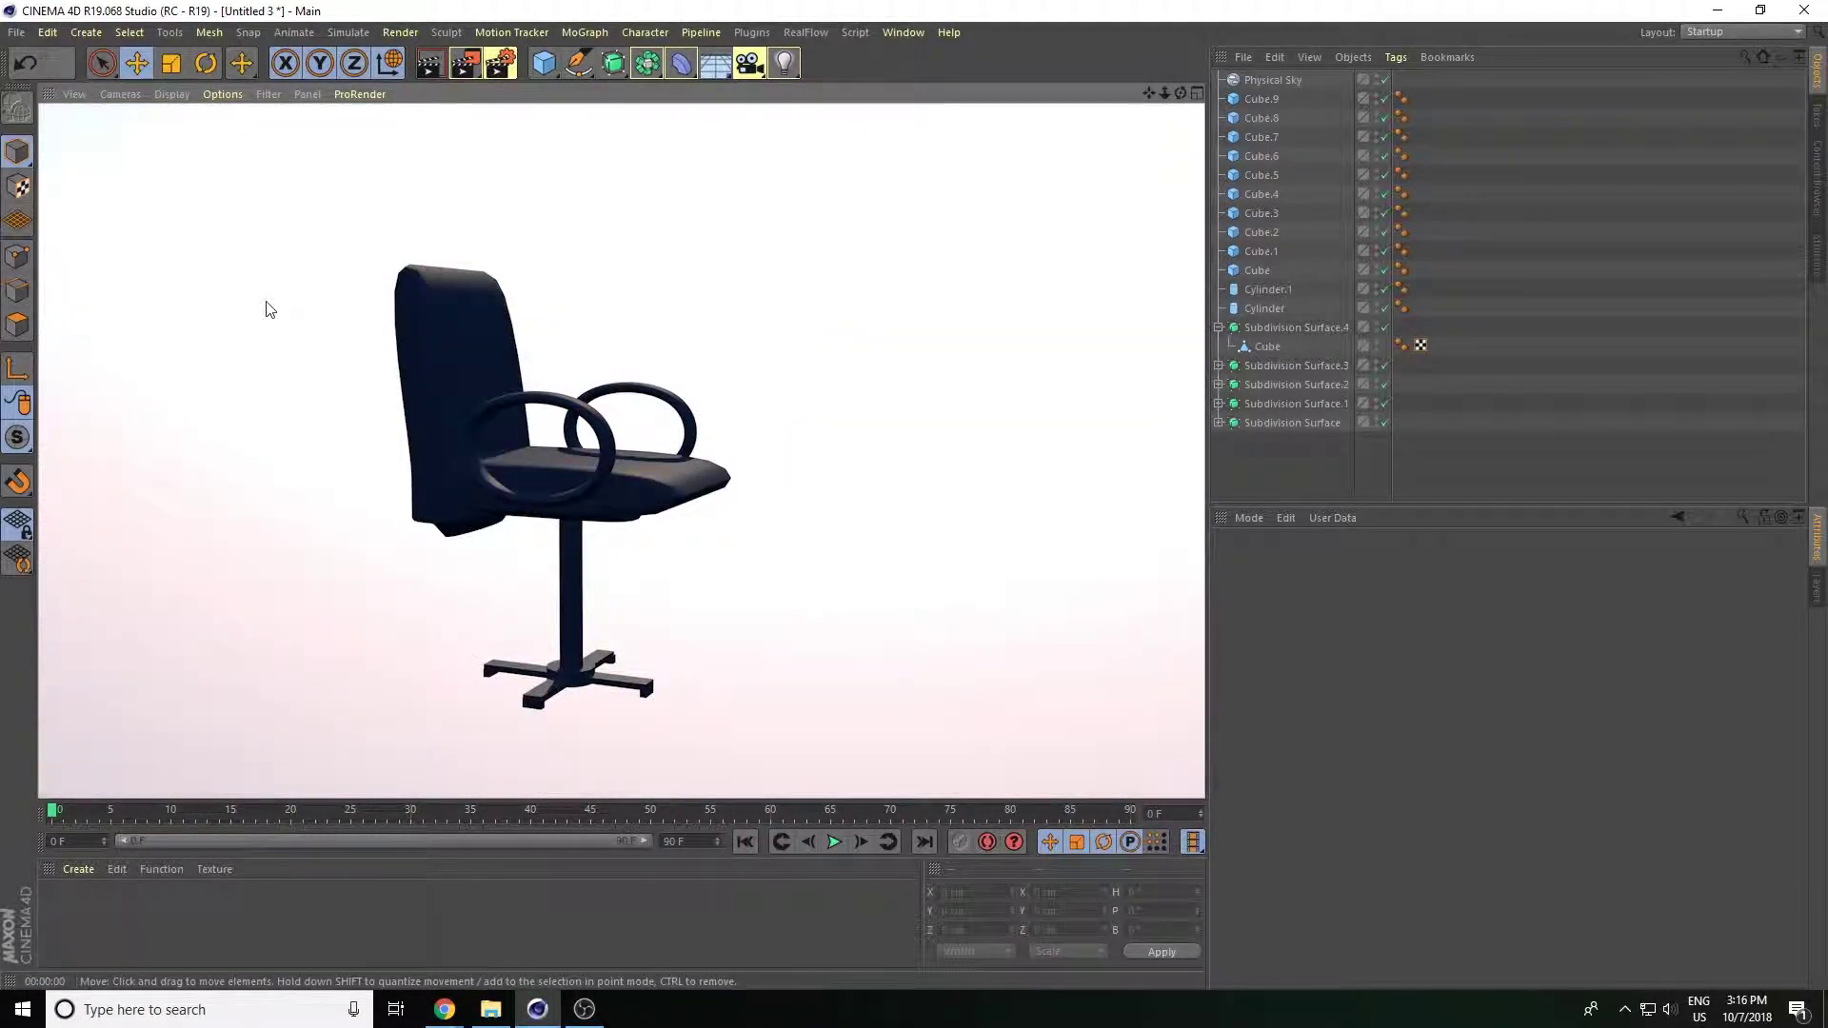
alt+drag(654, 357, 392, 386)
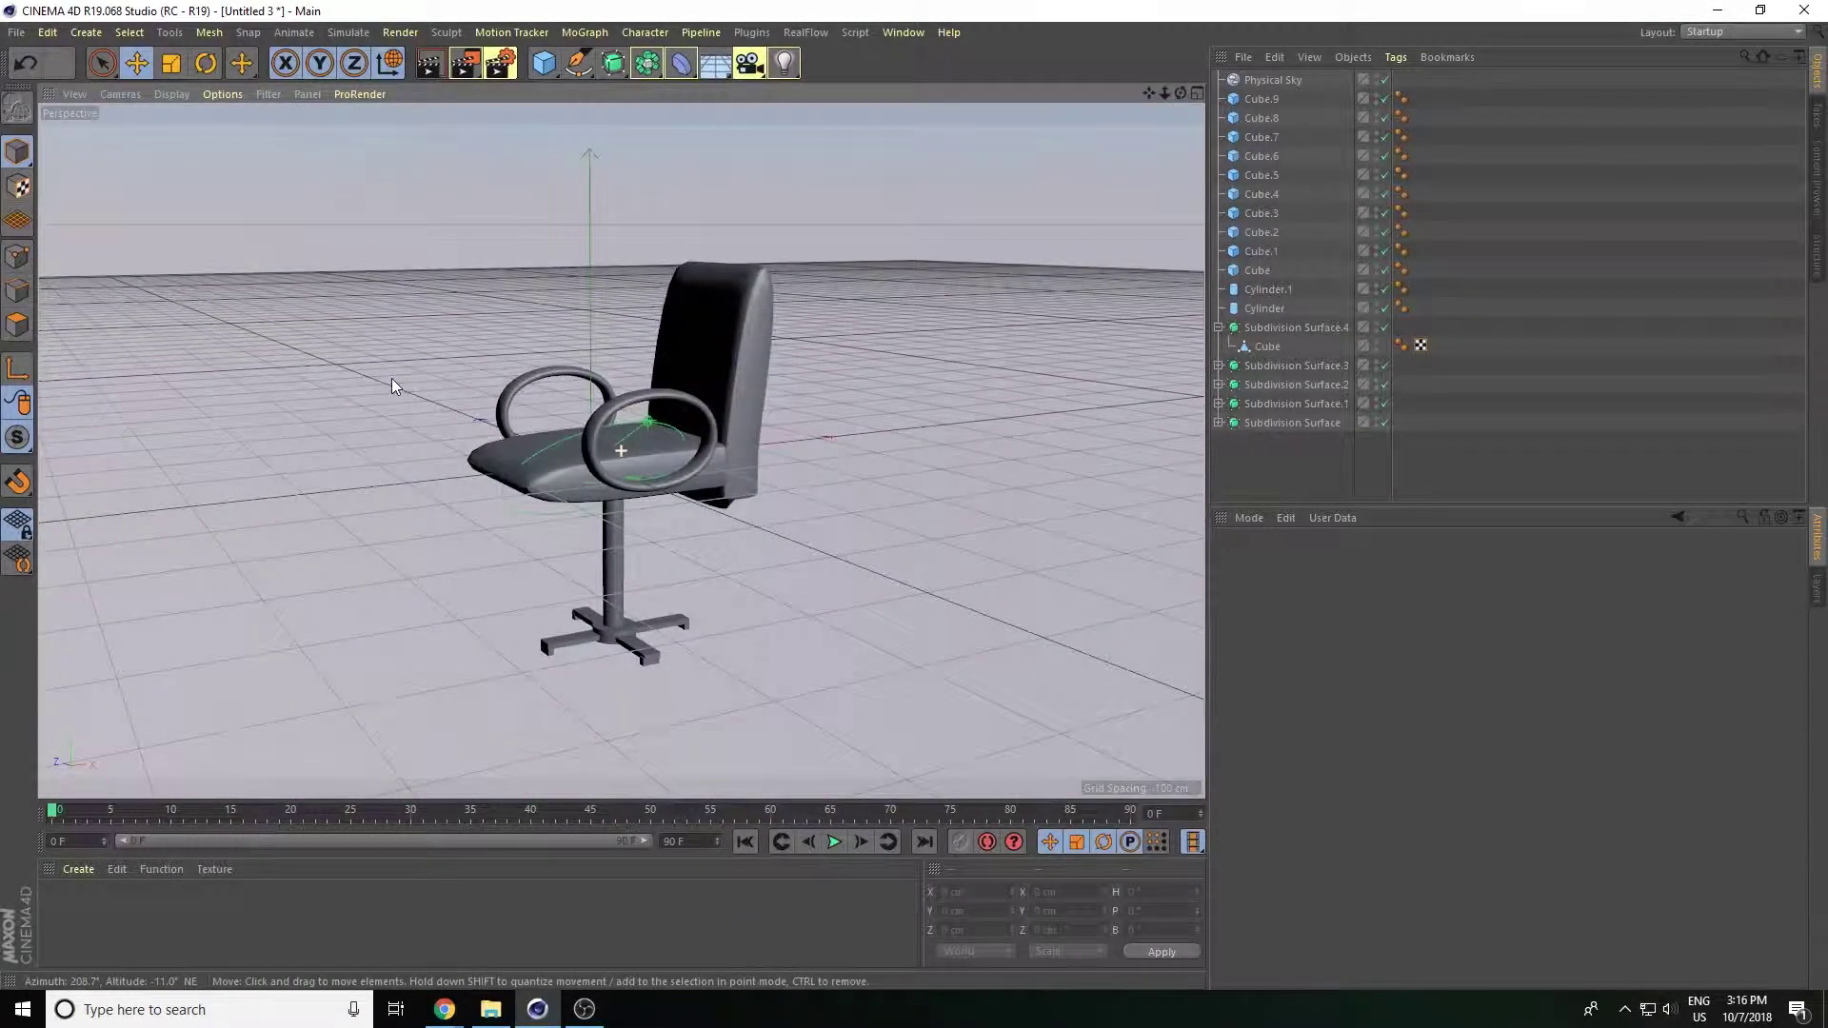
drag(1163, 94, 1190, 94)
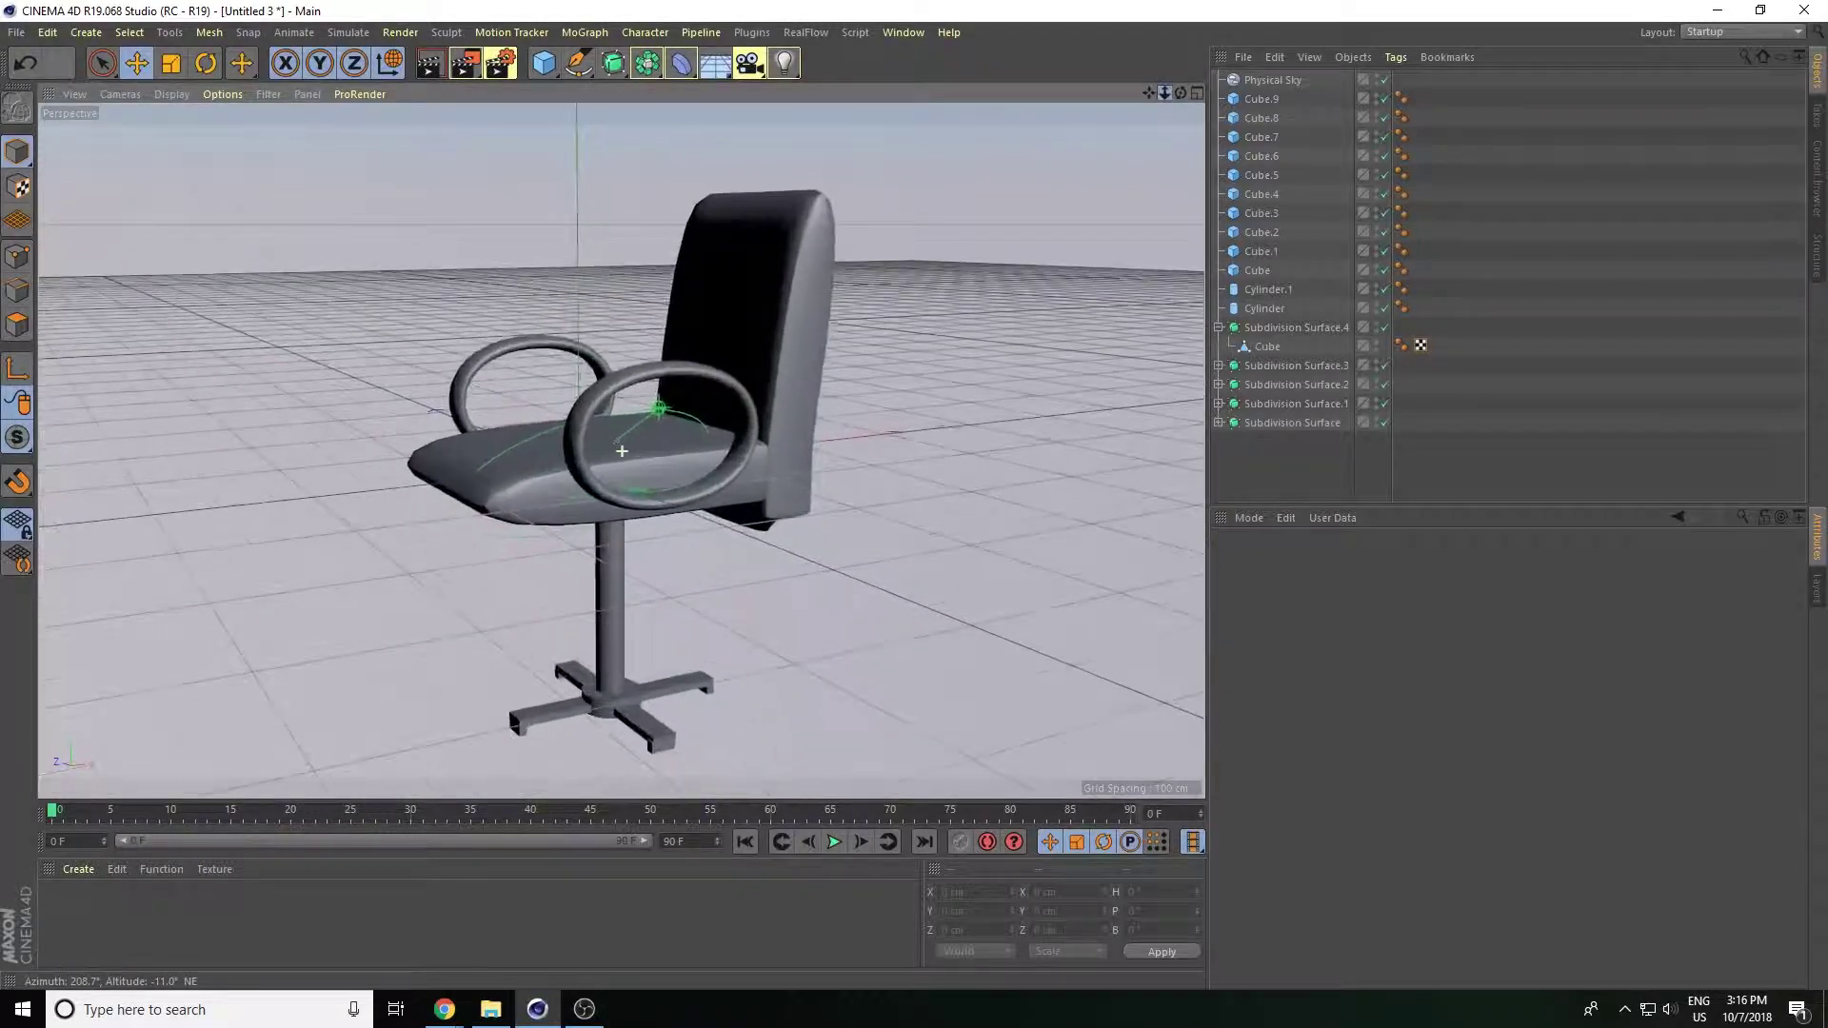
alt+drag(1008, 352, 1078, 360)
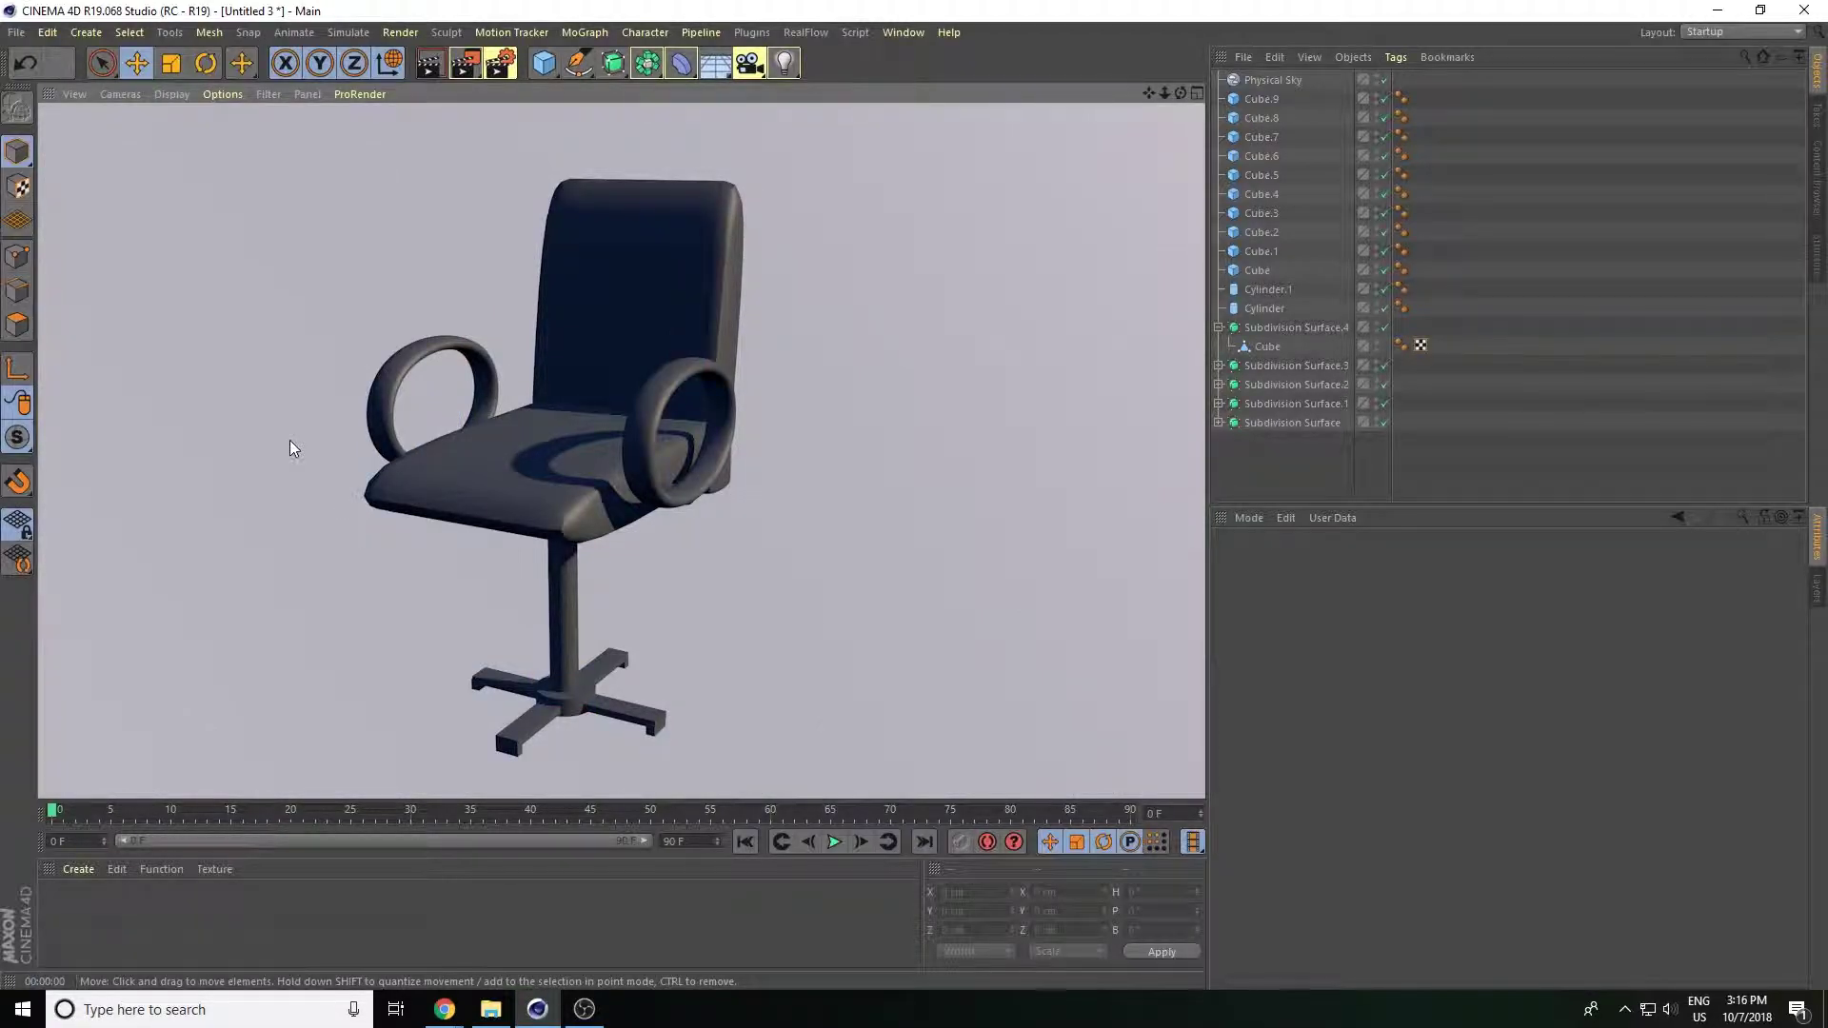
Clear the render, return to the editor view, and open the Material Manager's Create menu.
click(1065, 173)
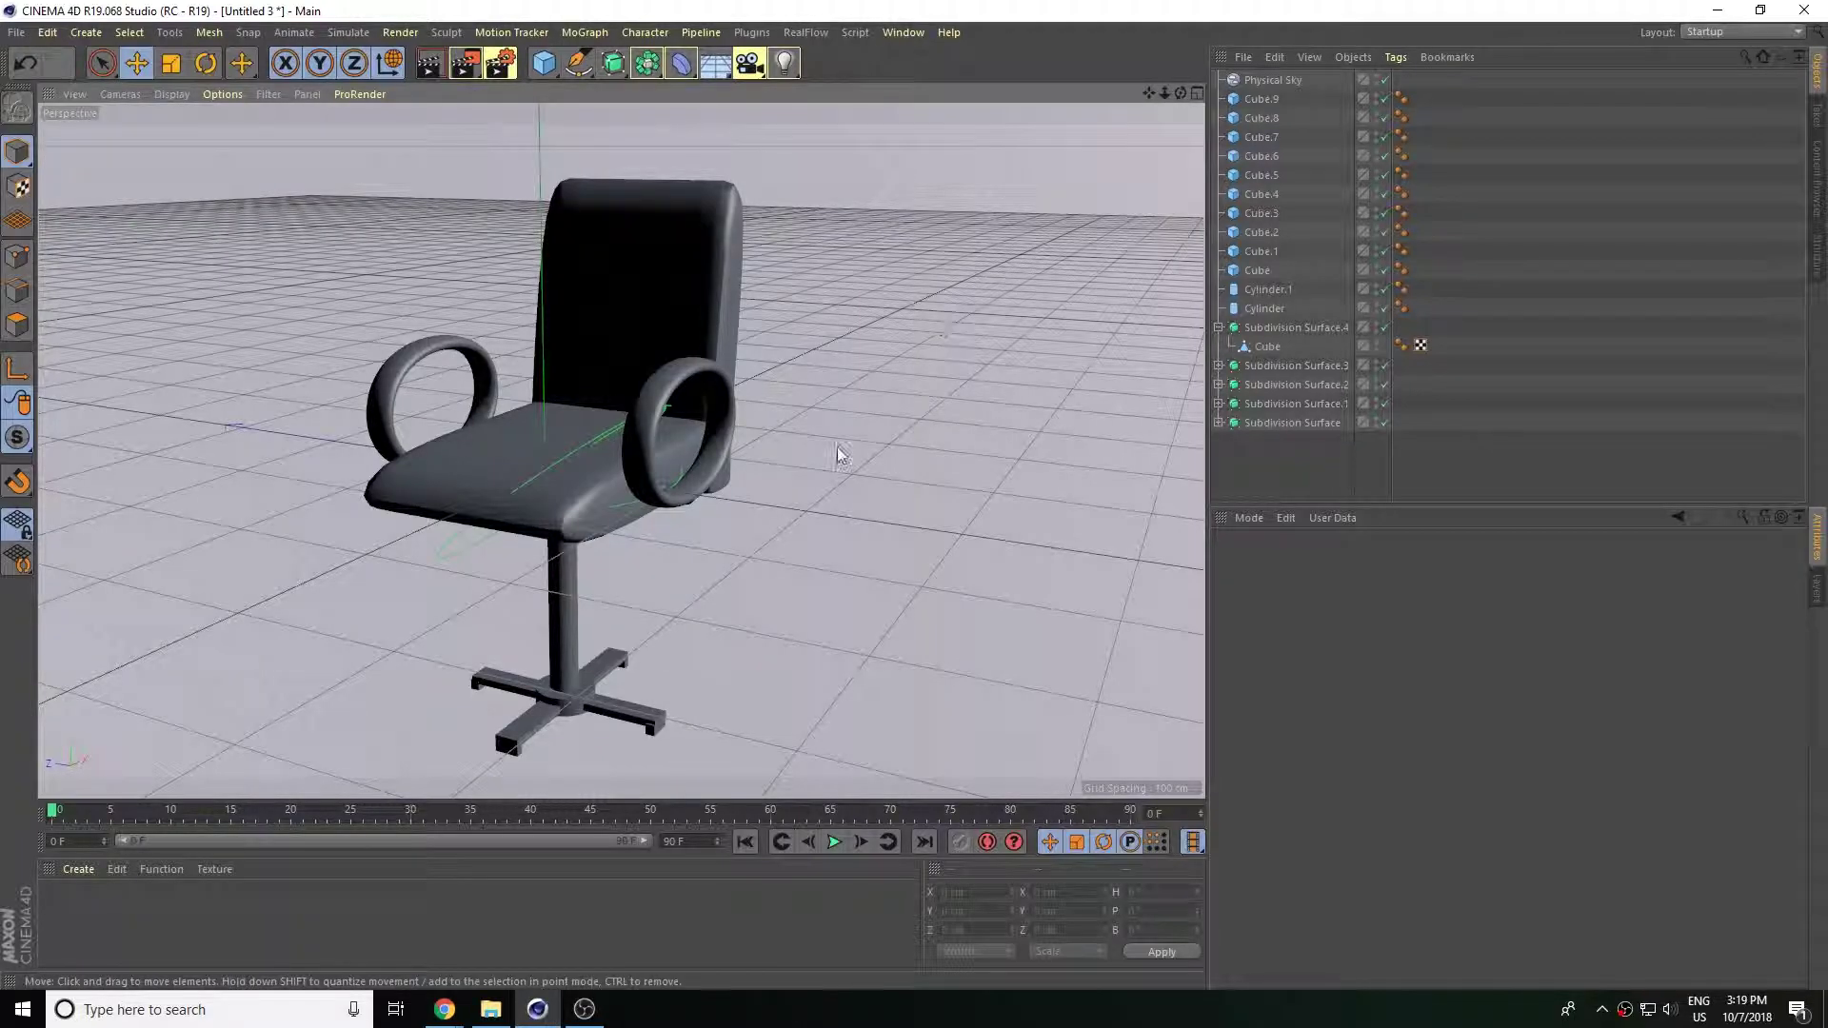
alt+drag(796, 573, 805, 570)
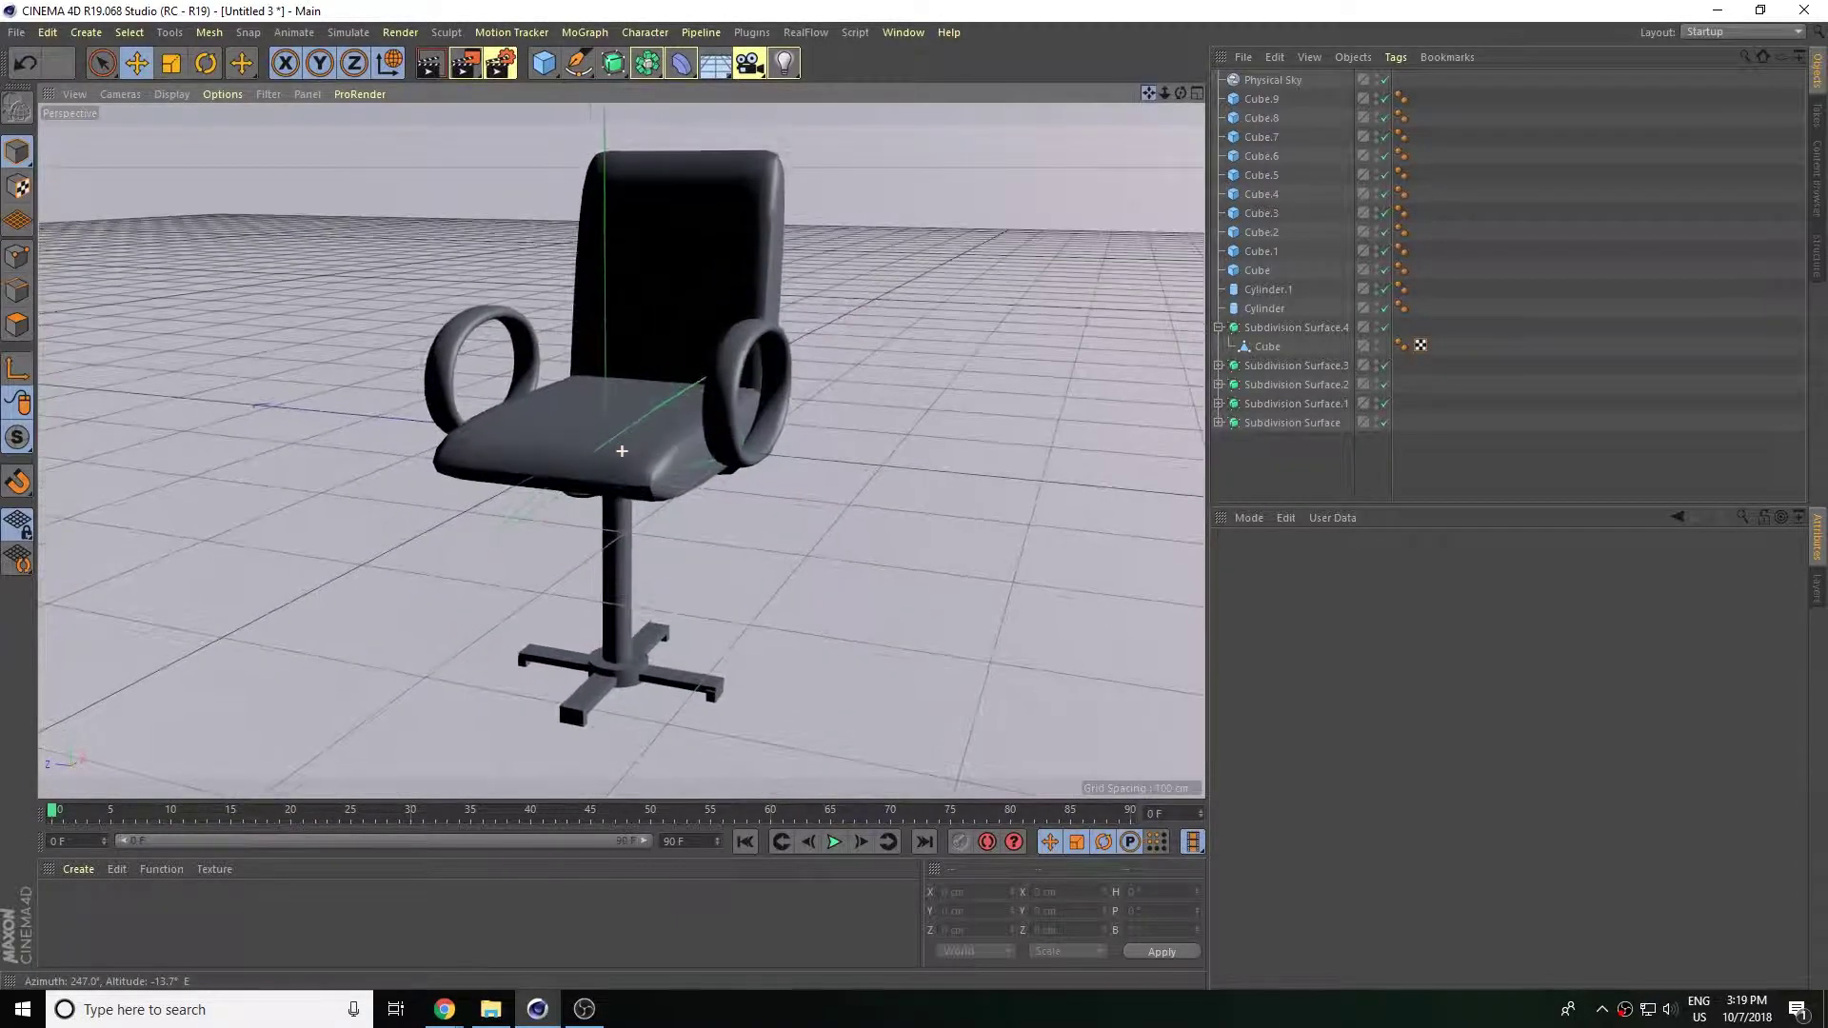
alt+drag(872, 472, 887, 489)
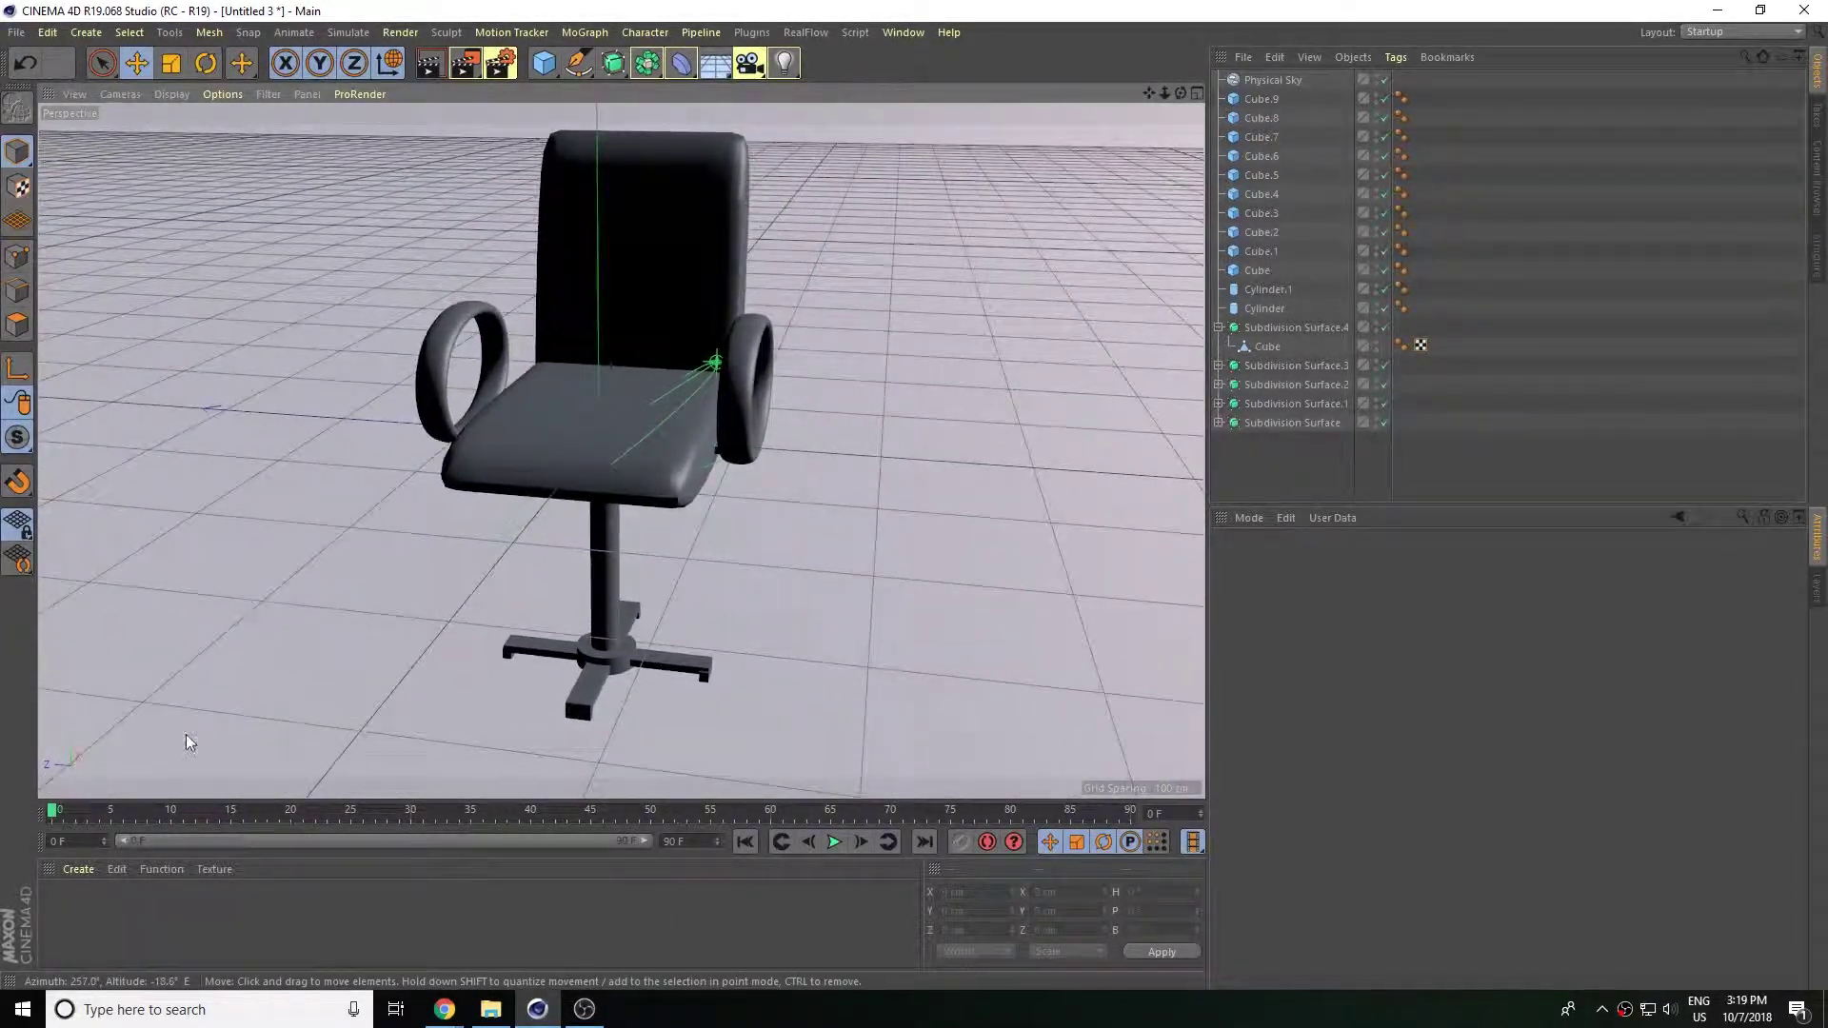
click(71, 873)
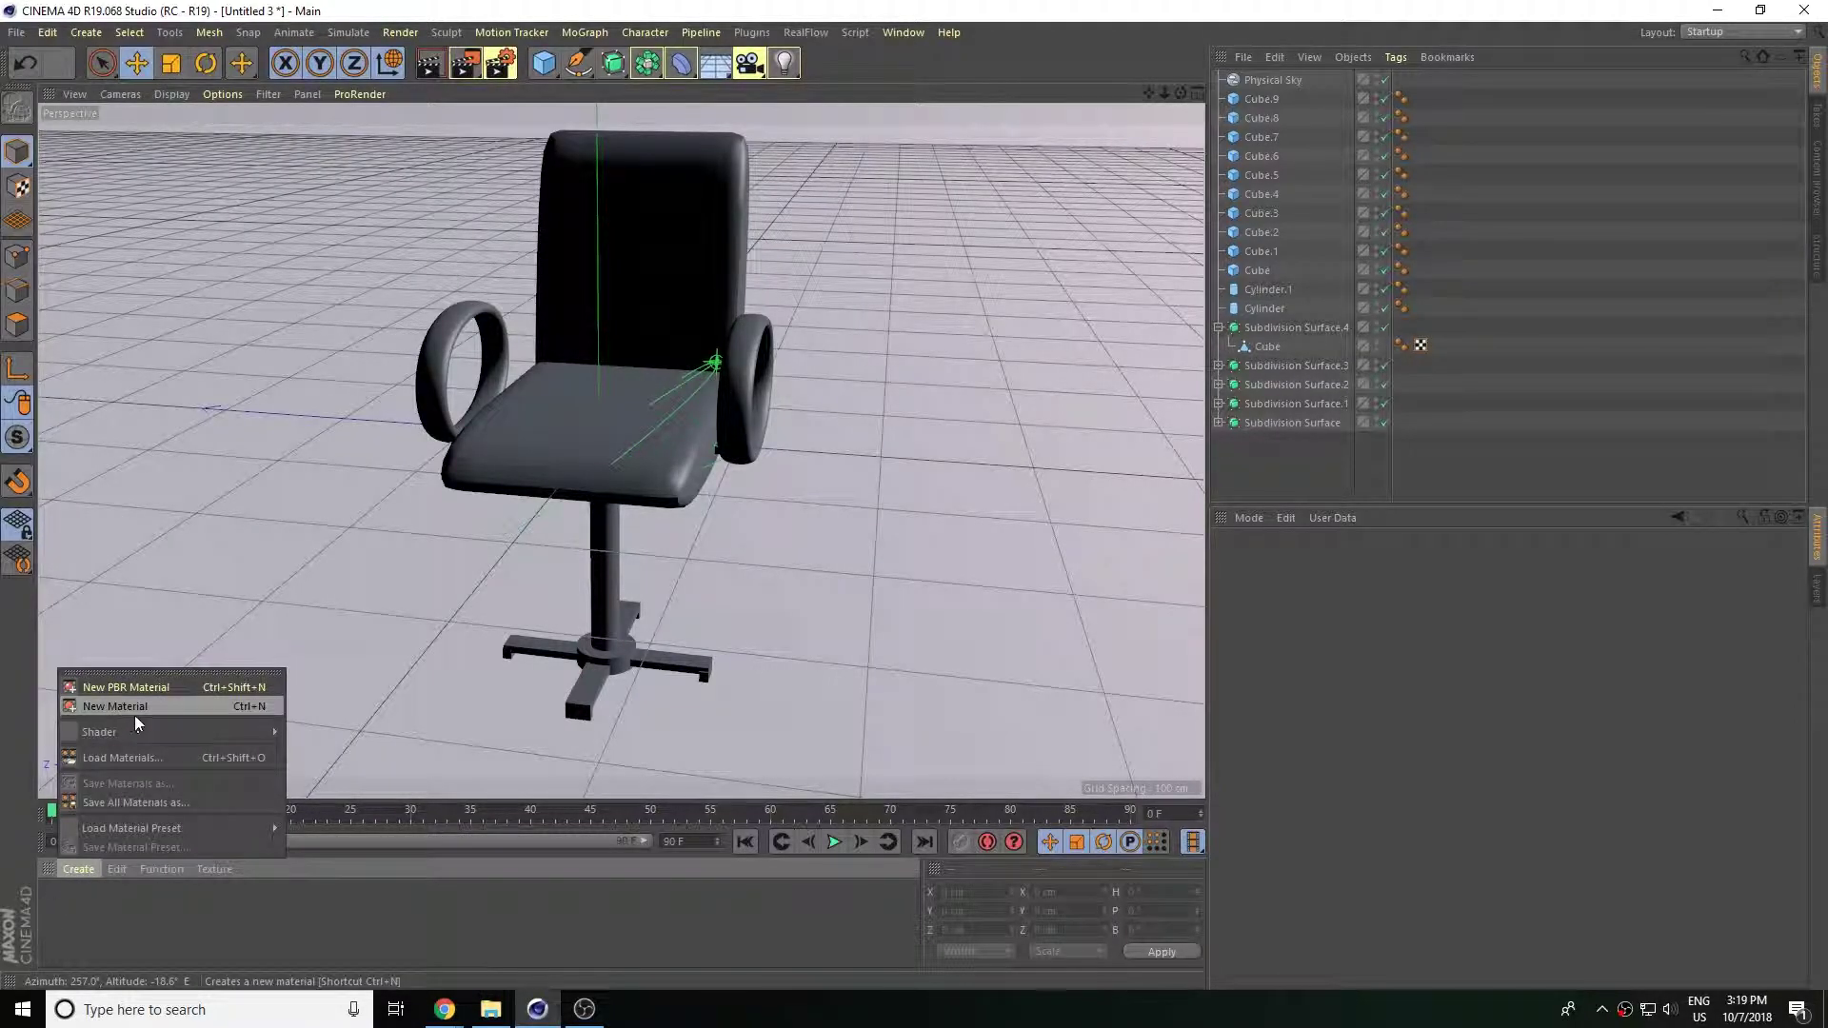
Create material Mat with its colour value at 15% and apply it to the chair back and seat.
click(140, 714)
double_click(59, 900)
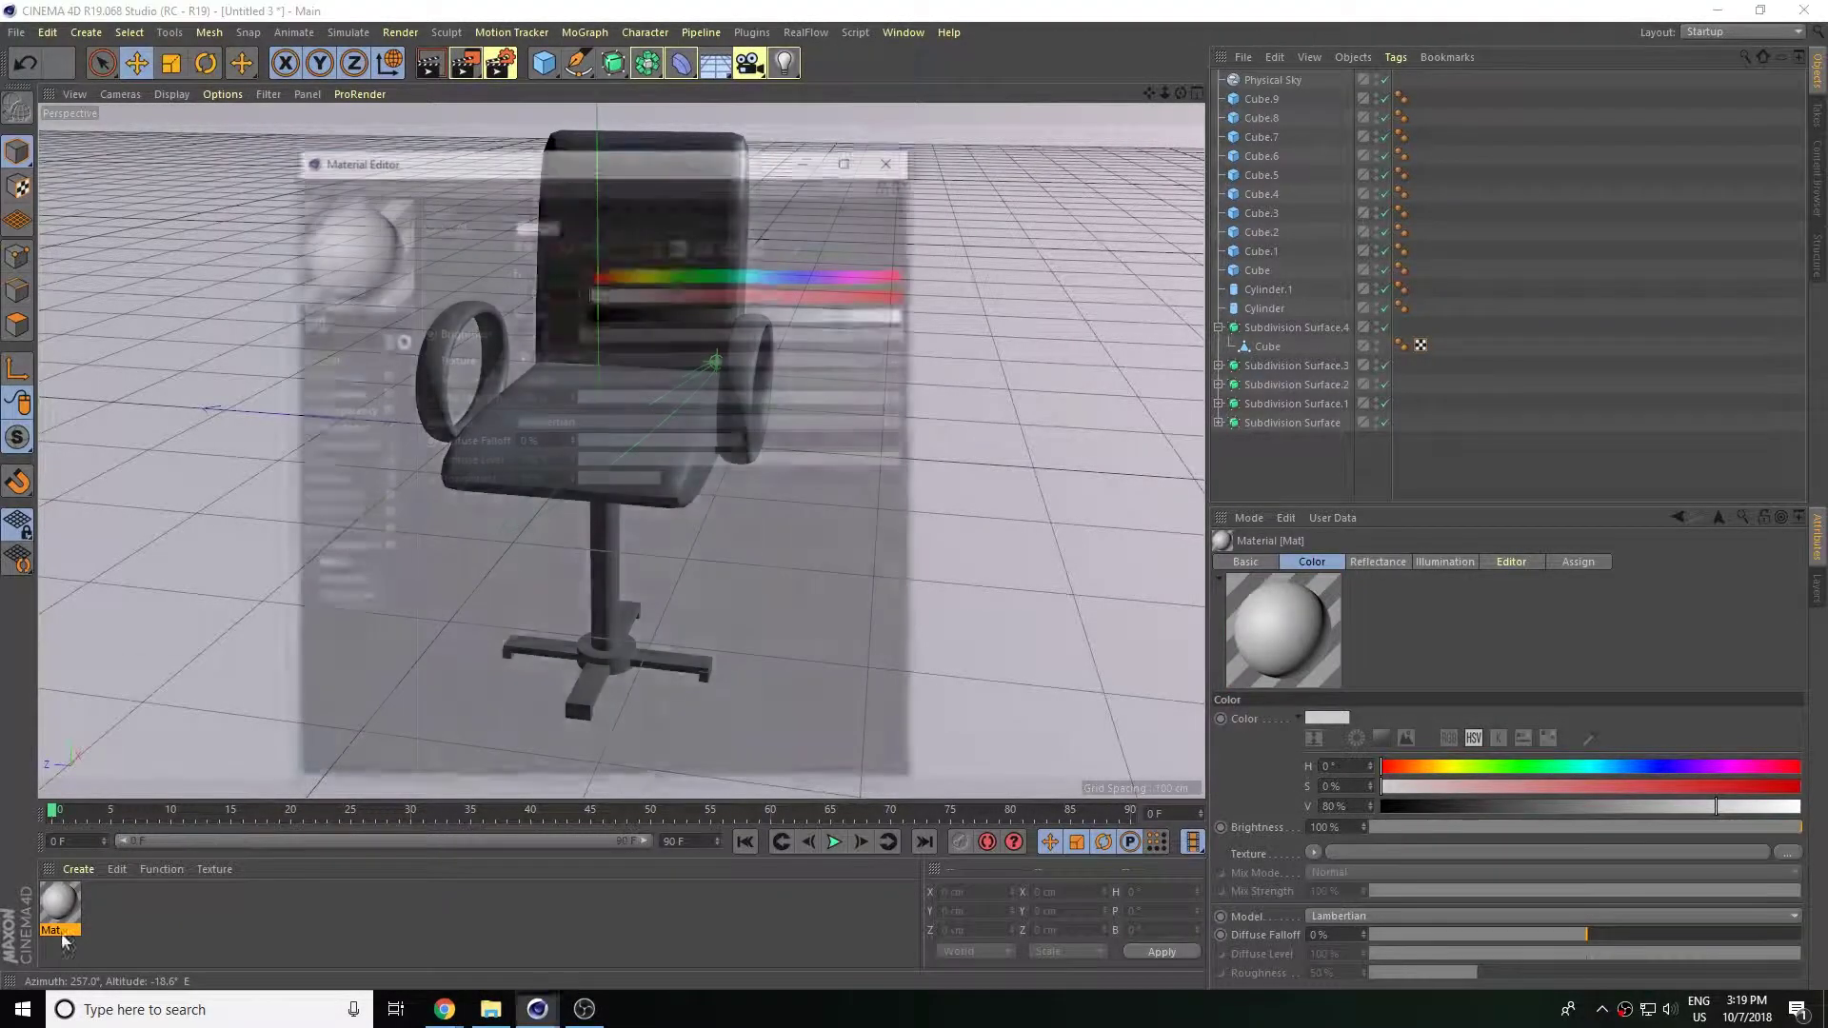
mouse_move(717, 172)
mouse_down()
mouse_move(1274, 344)
mouse_move(1107, 272)
mouse_up()
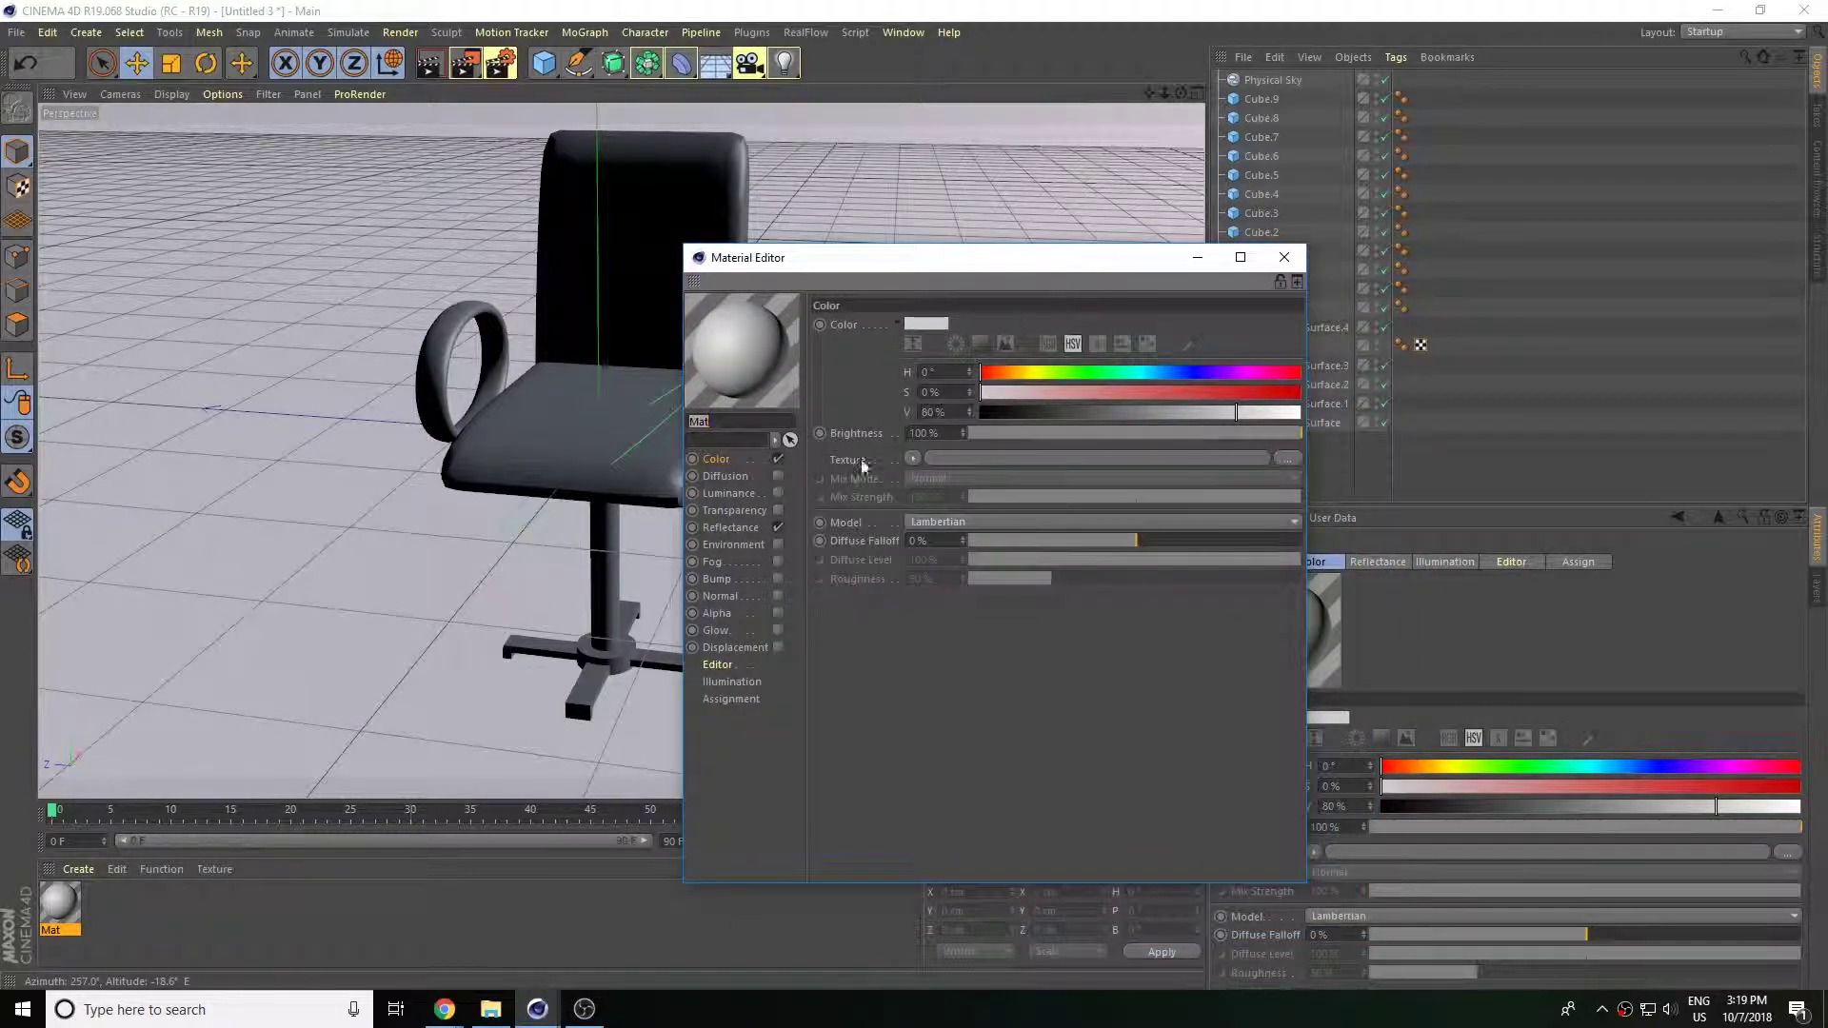
drag(1130, 422, 1038, 419)
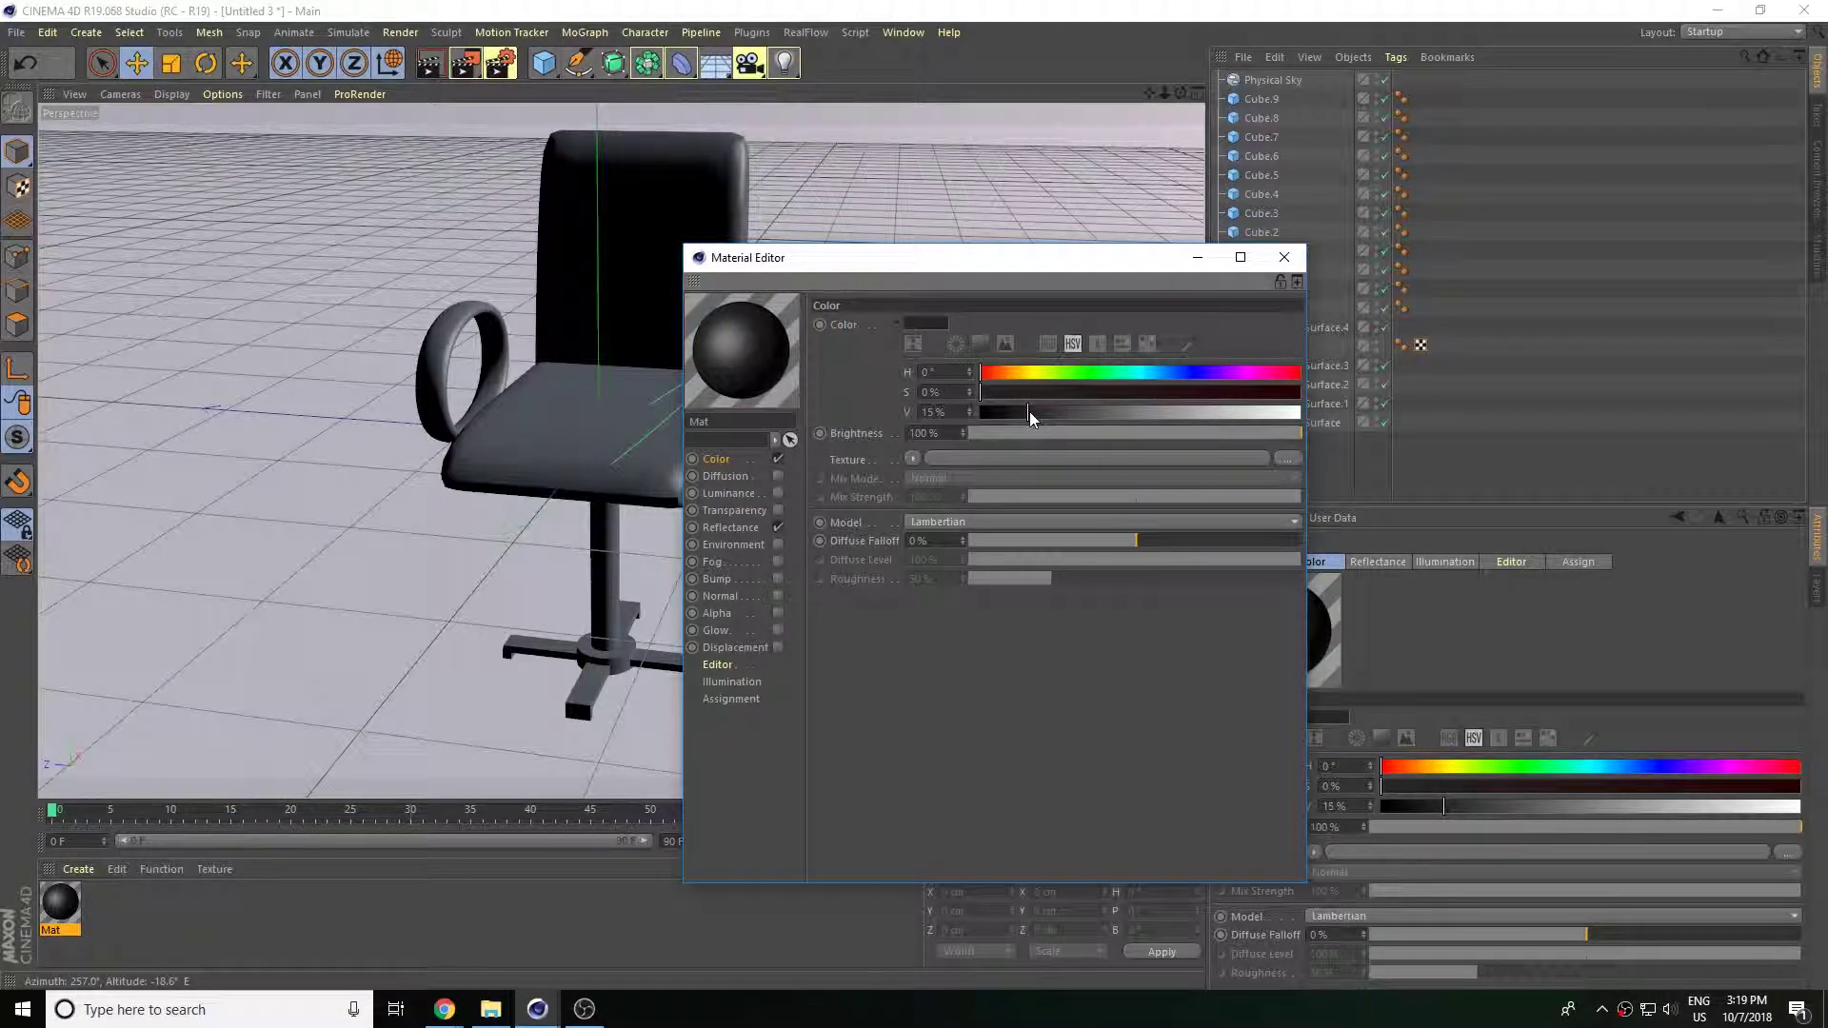
click(766, 528)
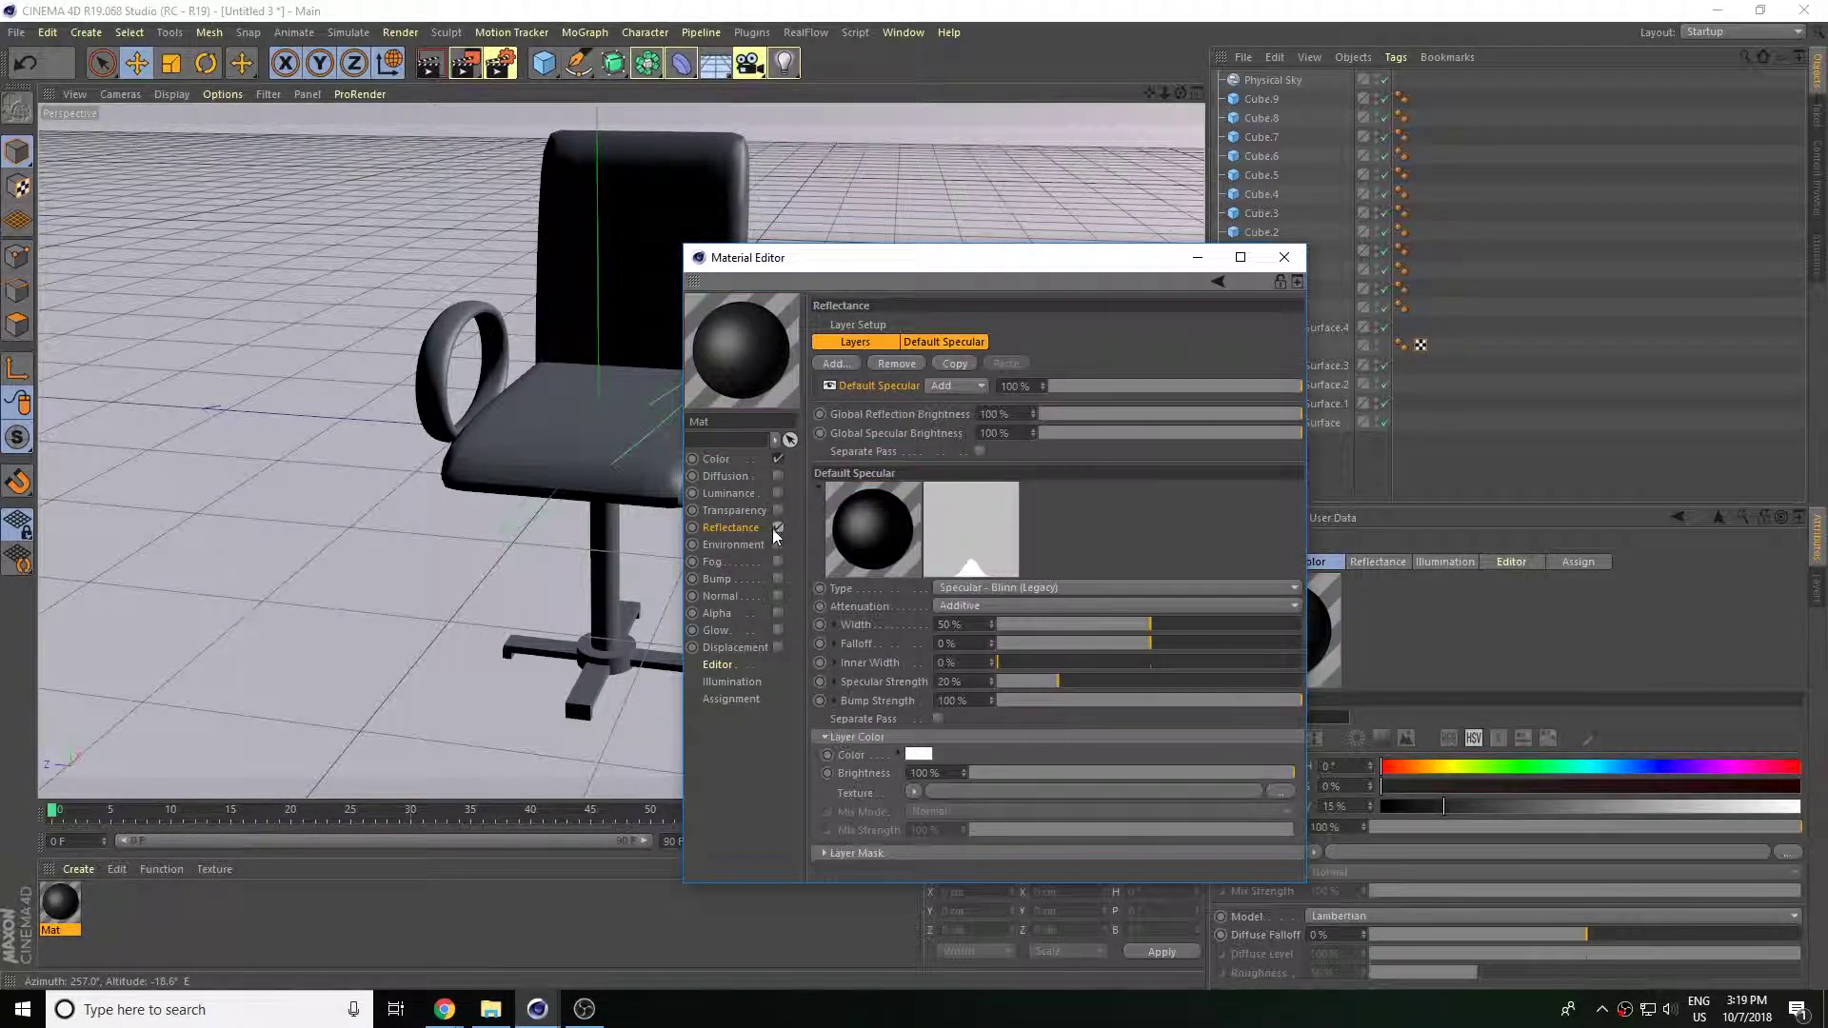
click(1284, 257)
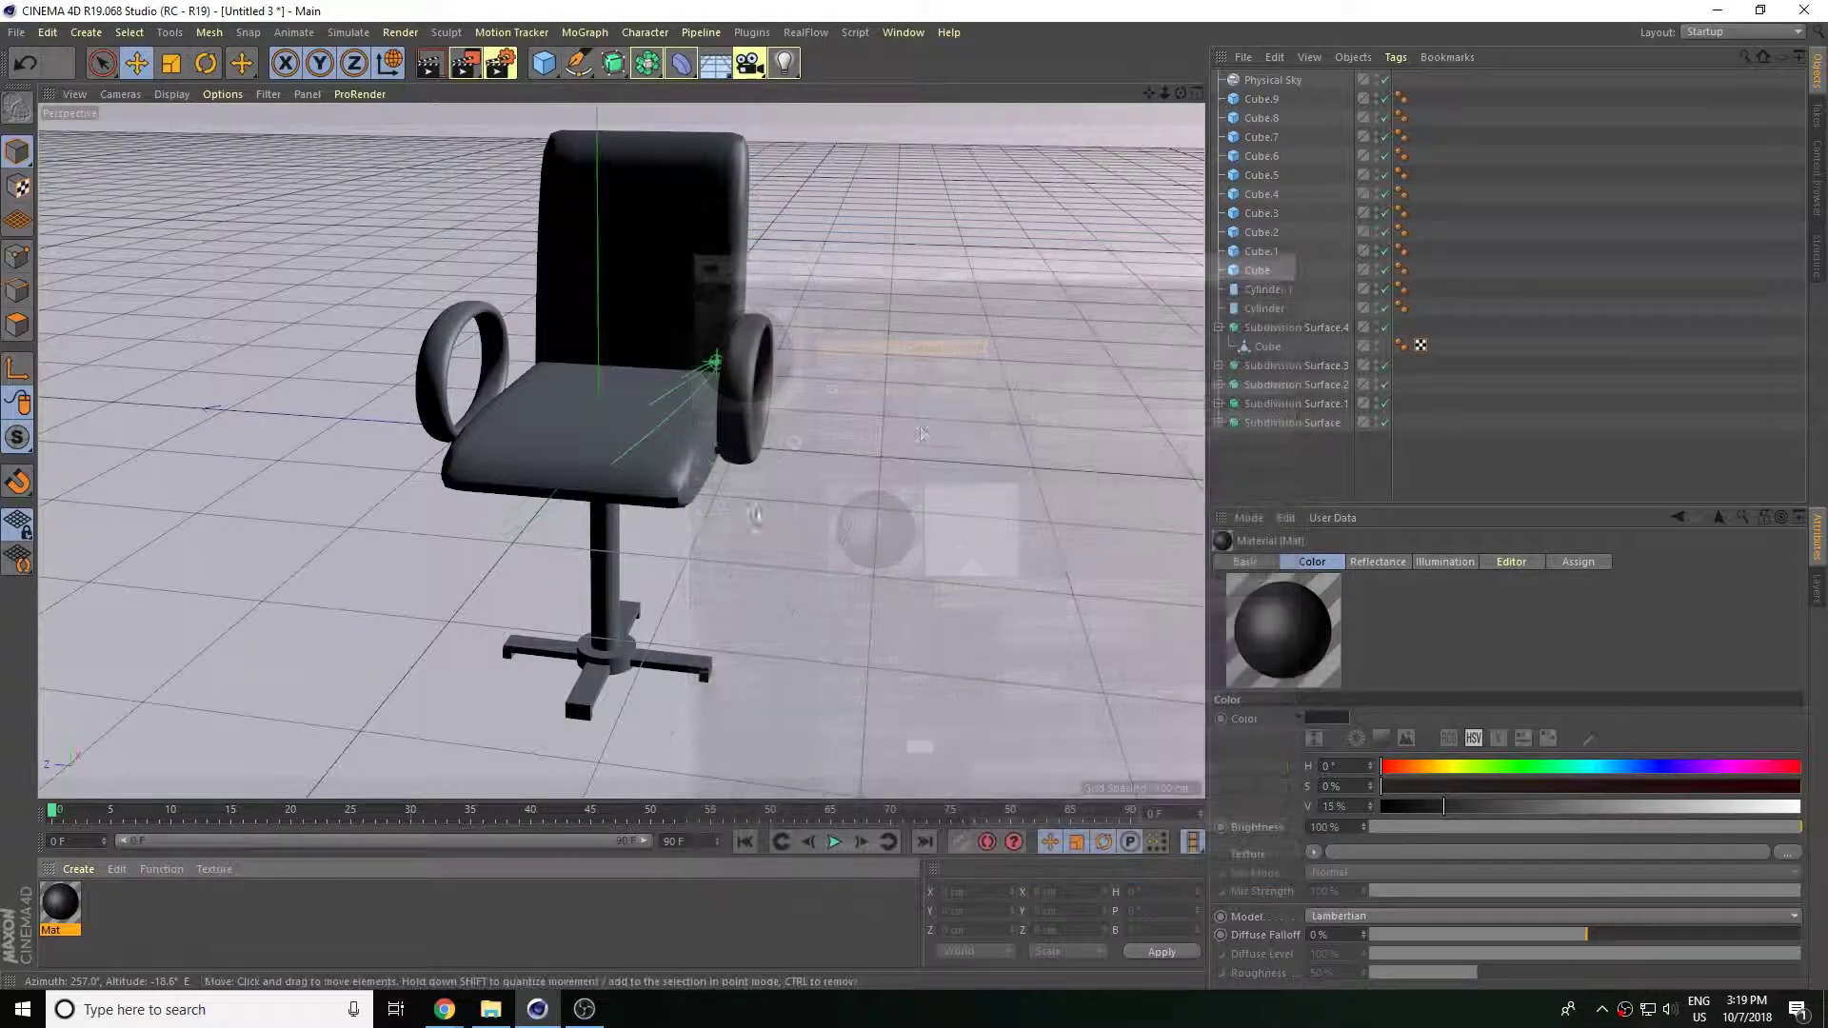
drag(522, 267, 653, 238)
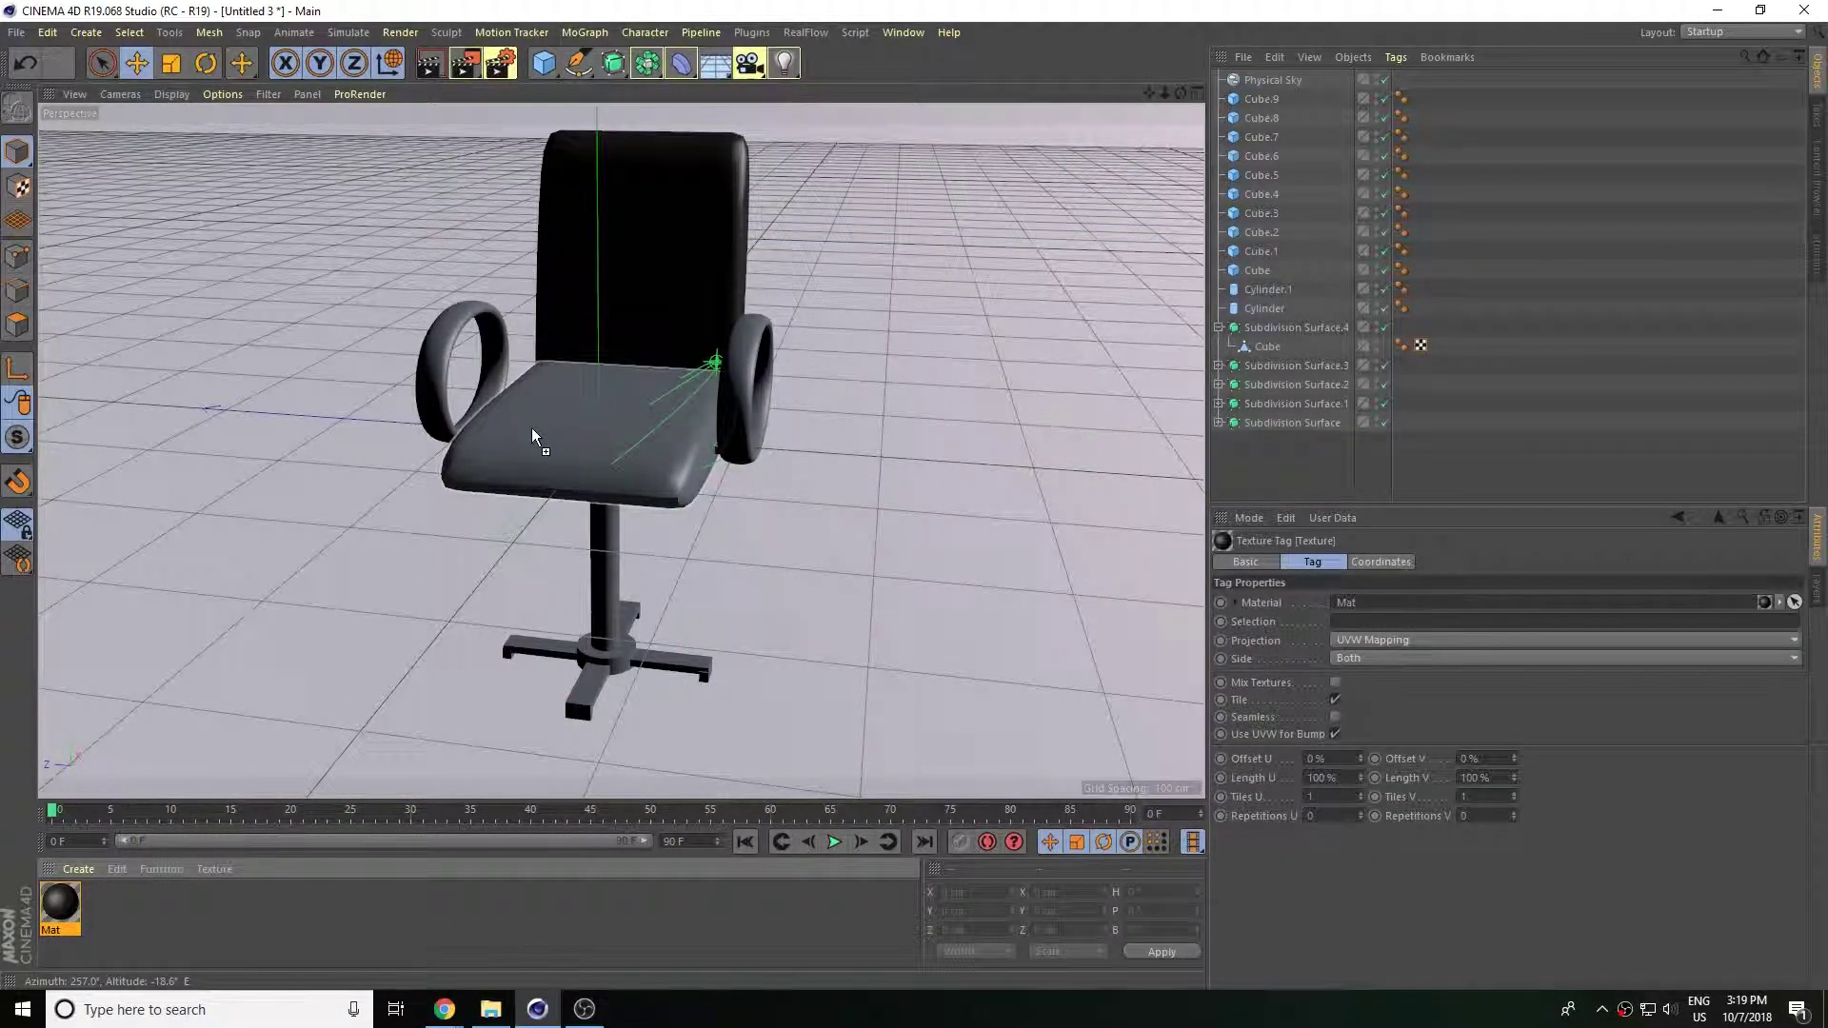
drag(404, 588, 571, 443)
Create a second material, Mat.1, and raise its colour value to 100% white.
click(83, 880)
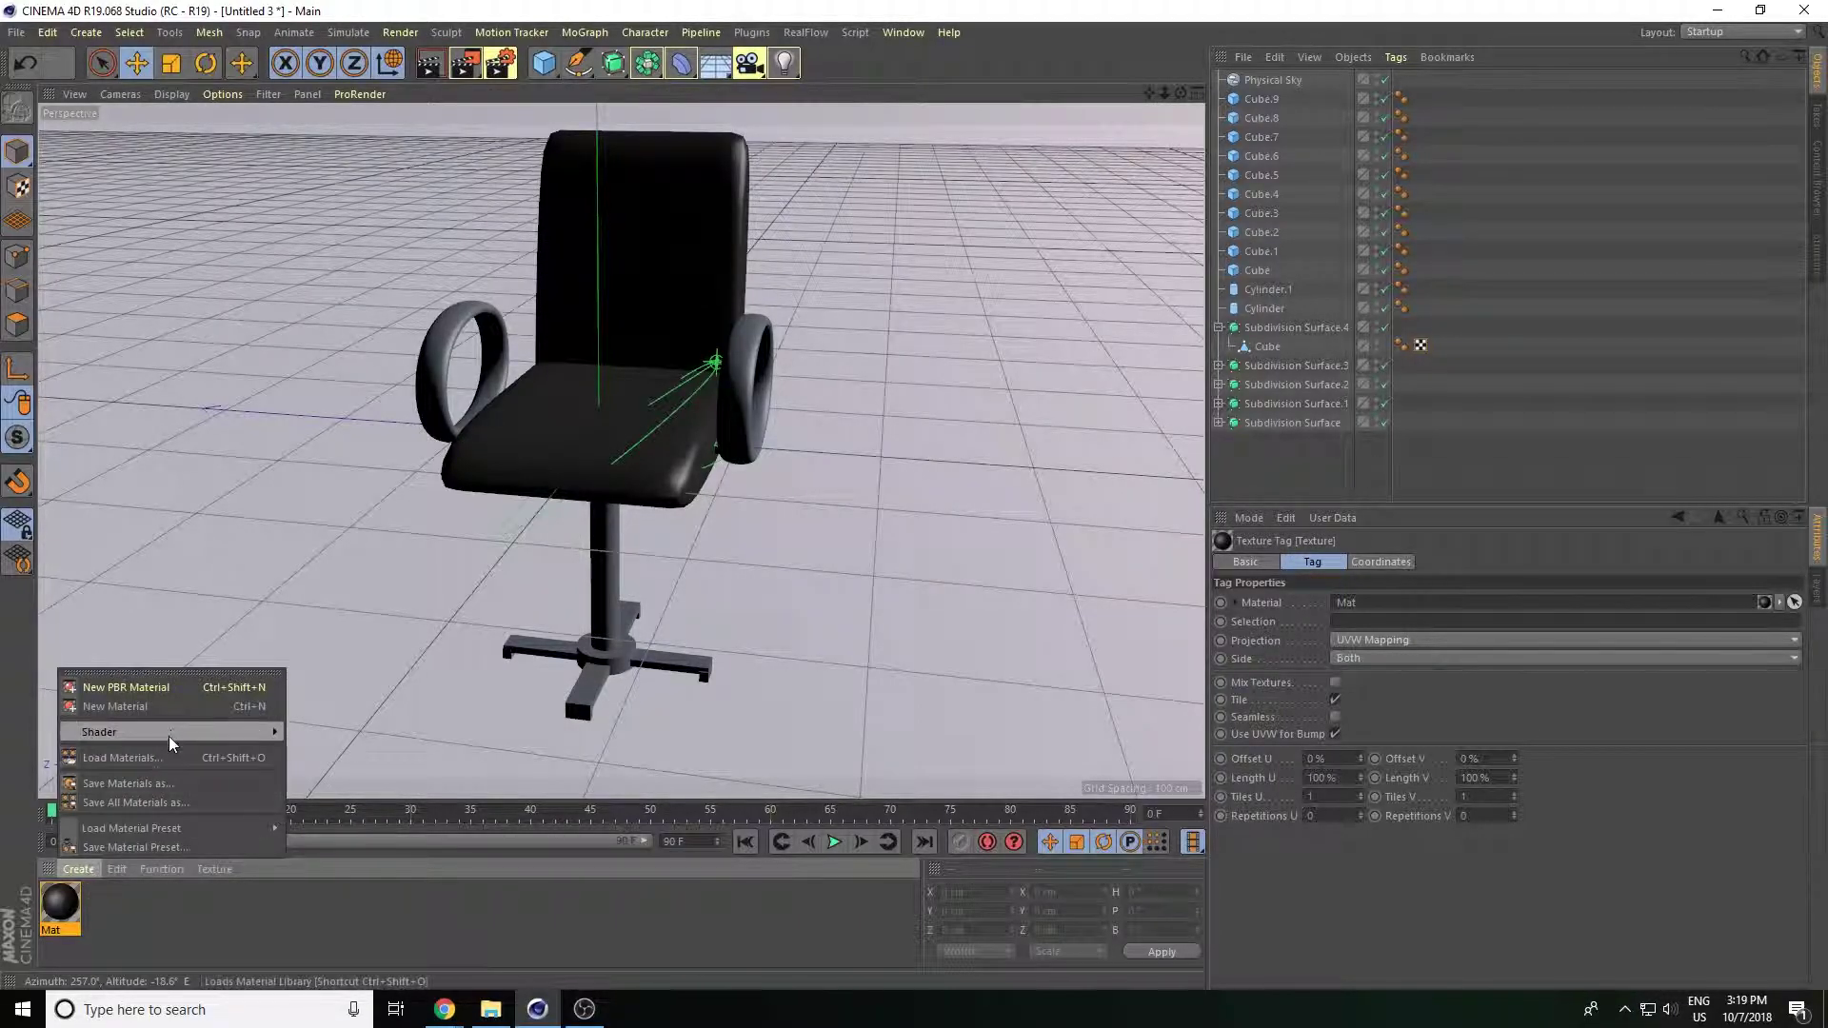
click(95, 703)
double_click(59, 910)
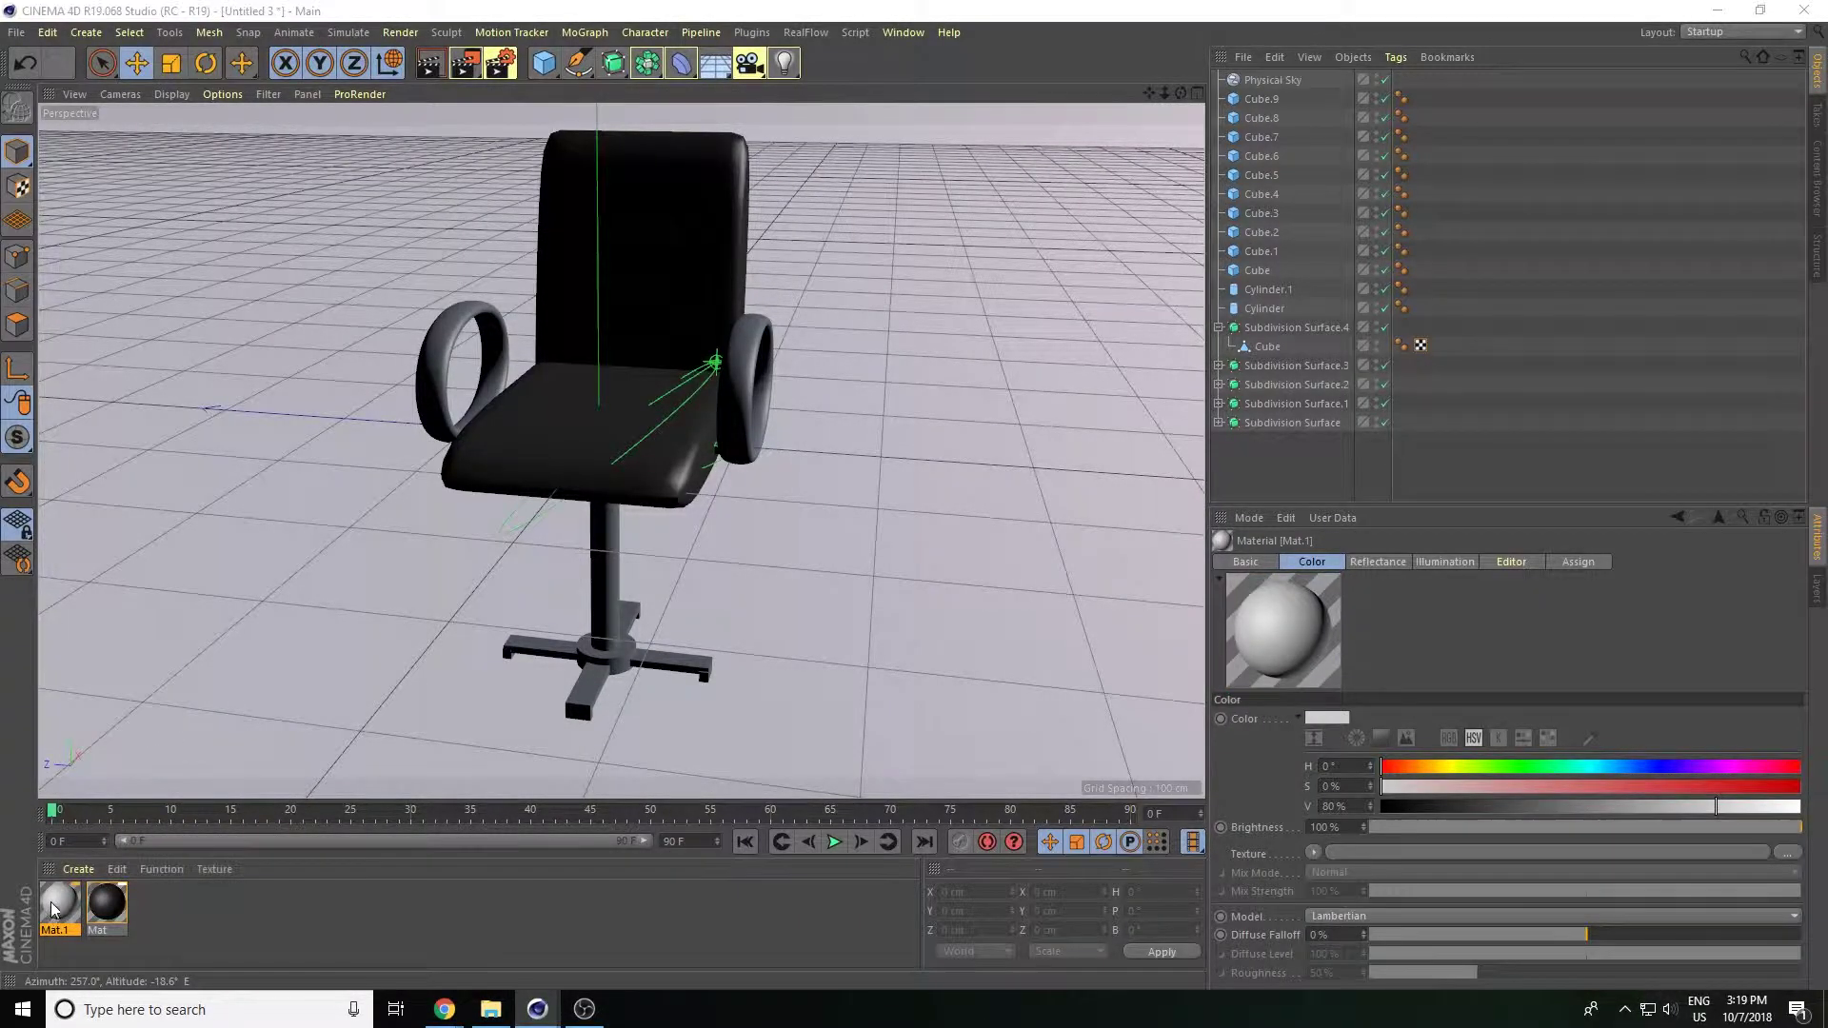
drag(718, 137, 1339, 179)
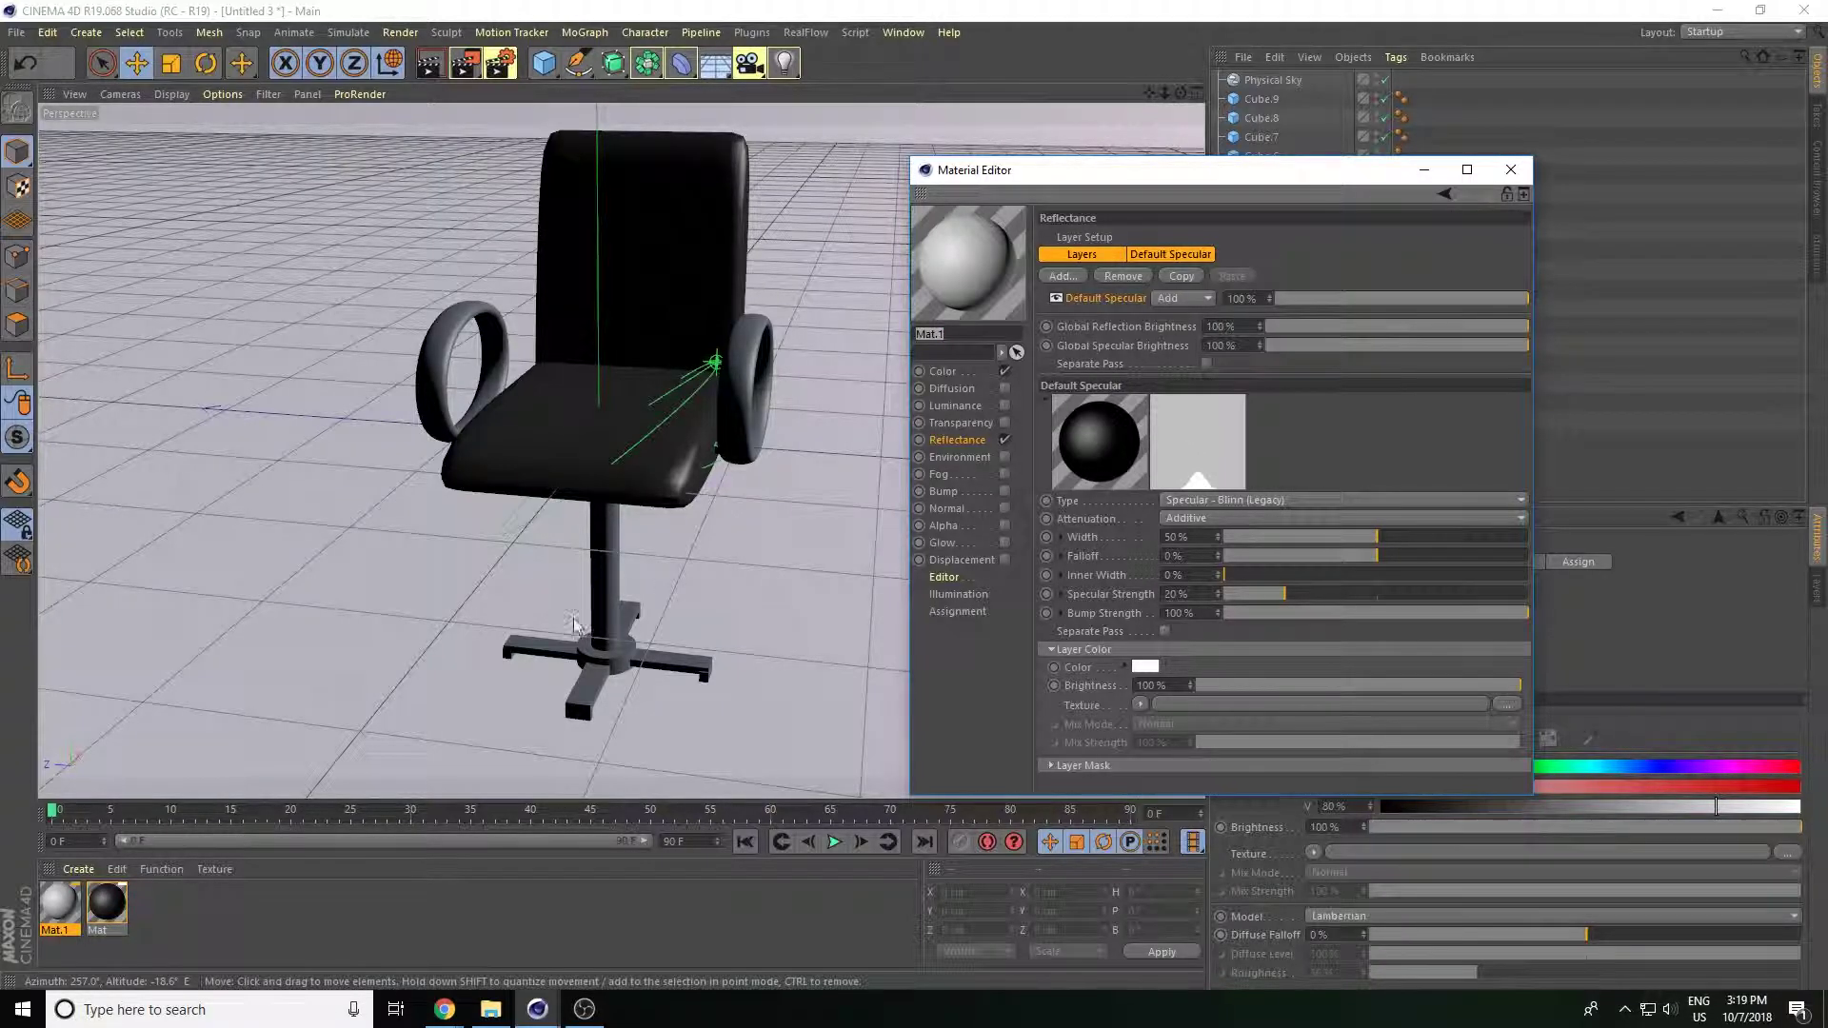
click(957, 372)
drag(1478, 325, 1528, 325)
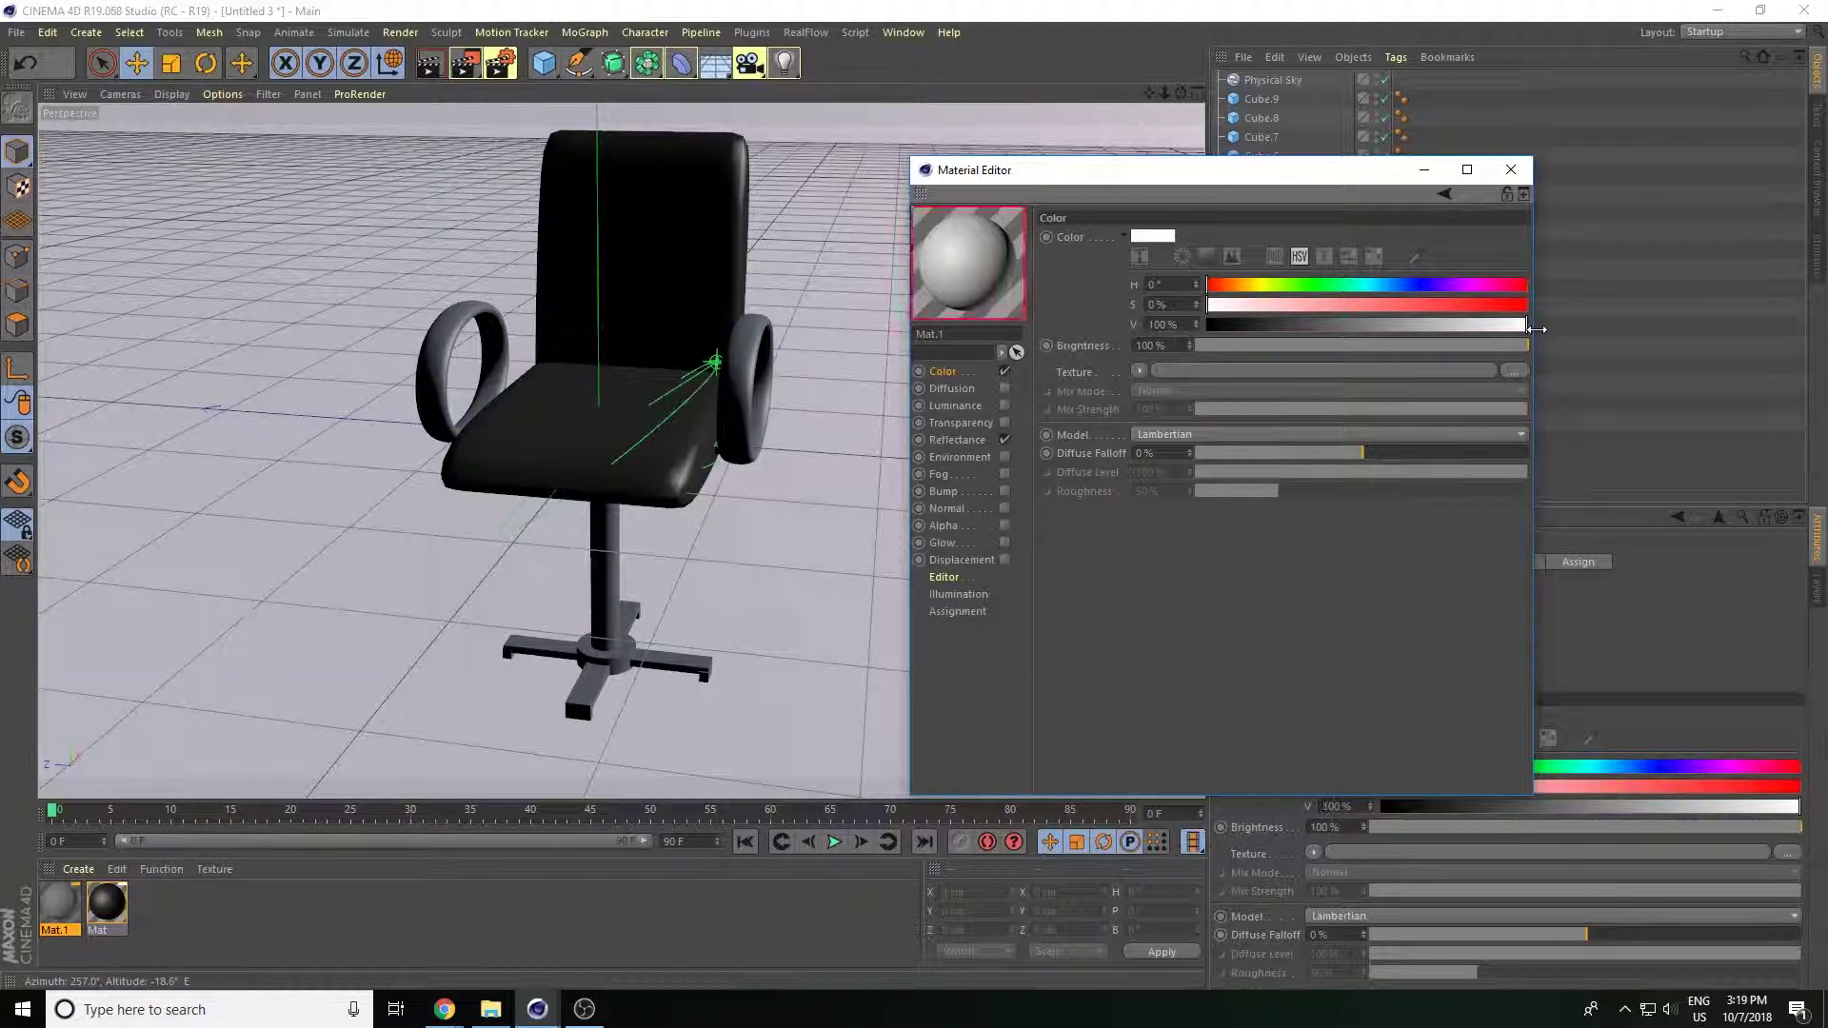
Apply white Mat.1 to the seat cushion and the dark Mat to the armrest.
click(1513, 171)
drag(59, 900, 536, 454)
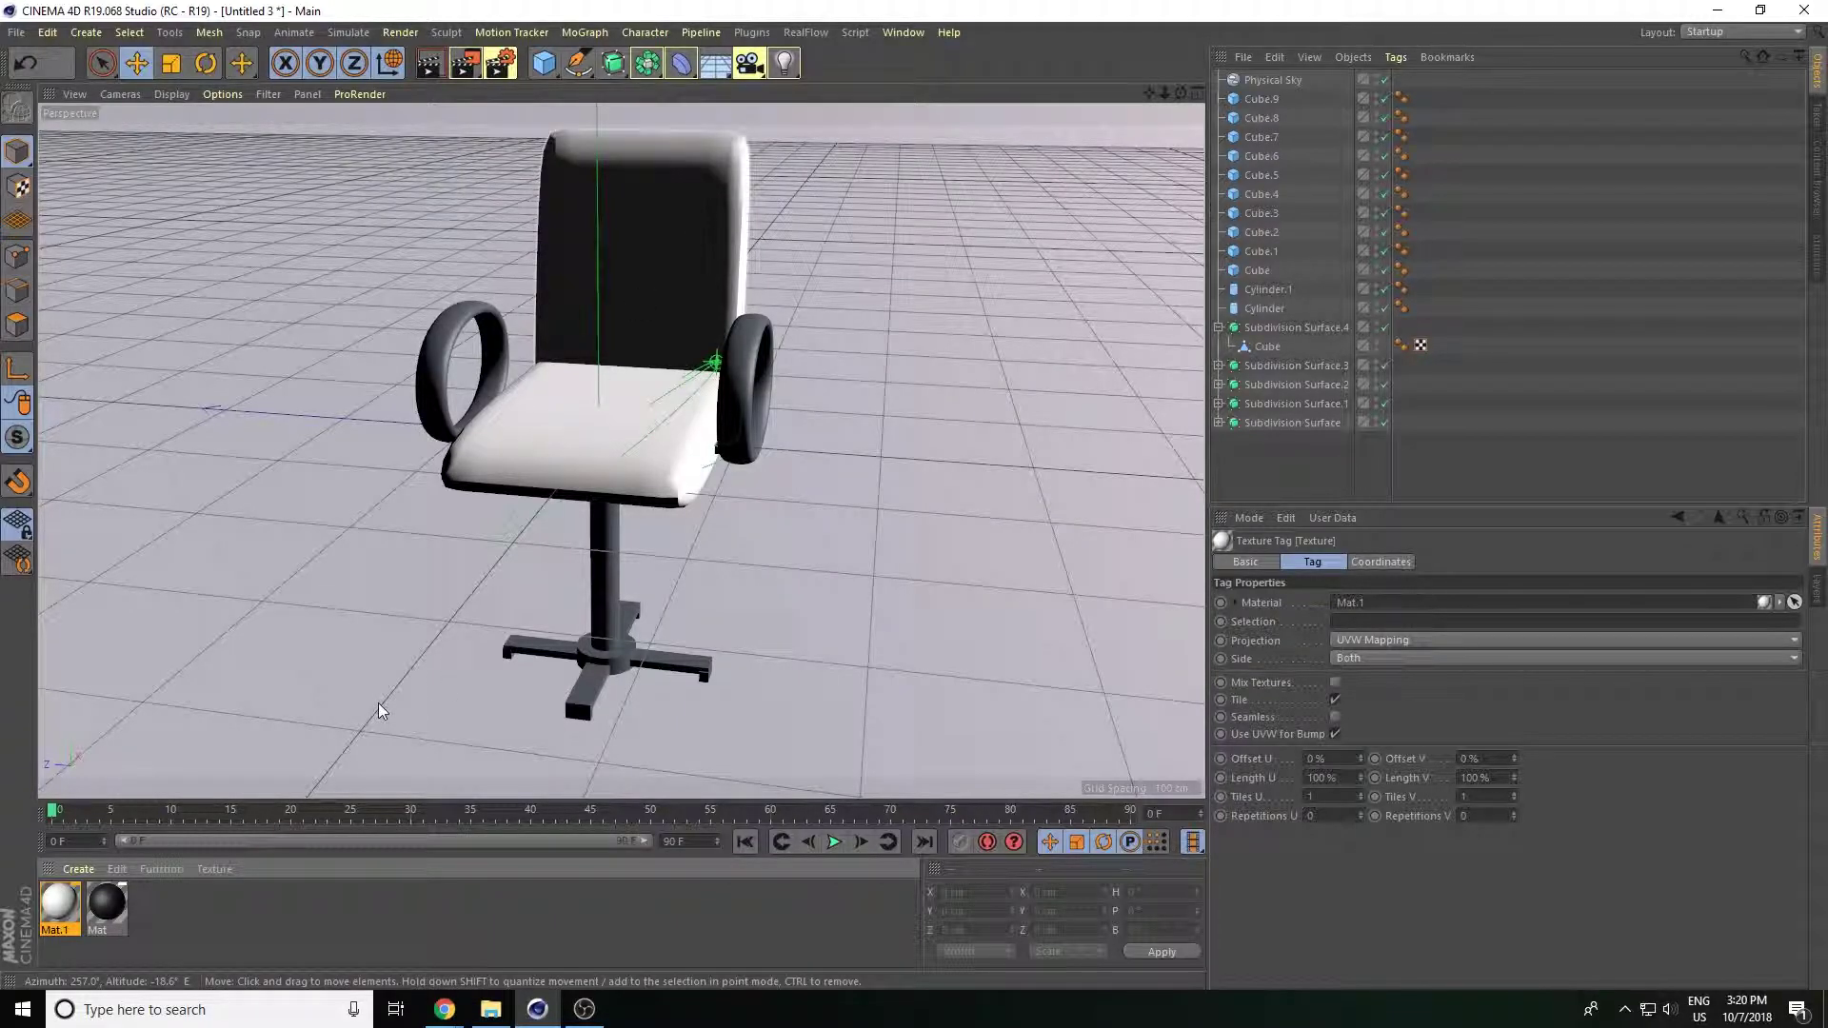
click(107, 905)
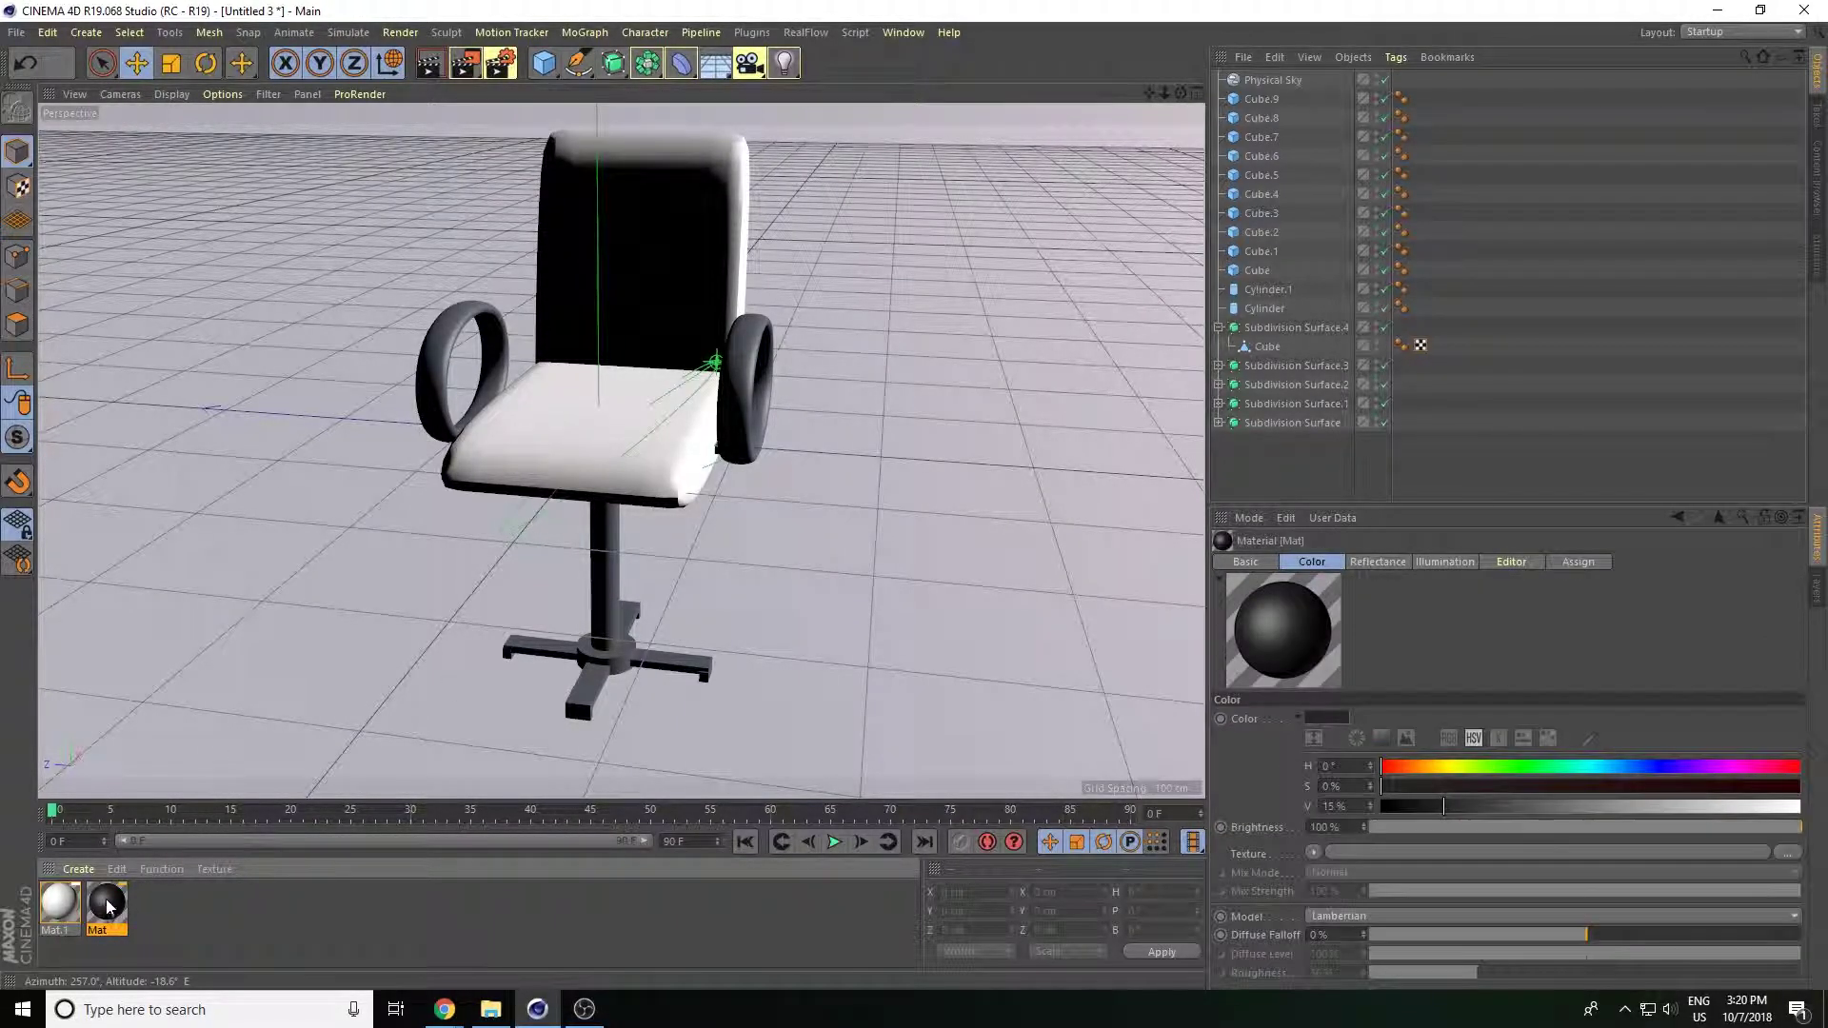
drag(107, 905, 443, 390)
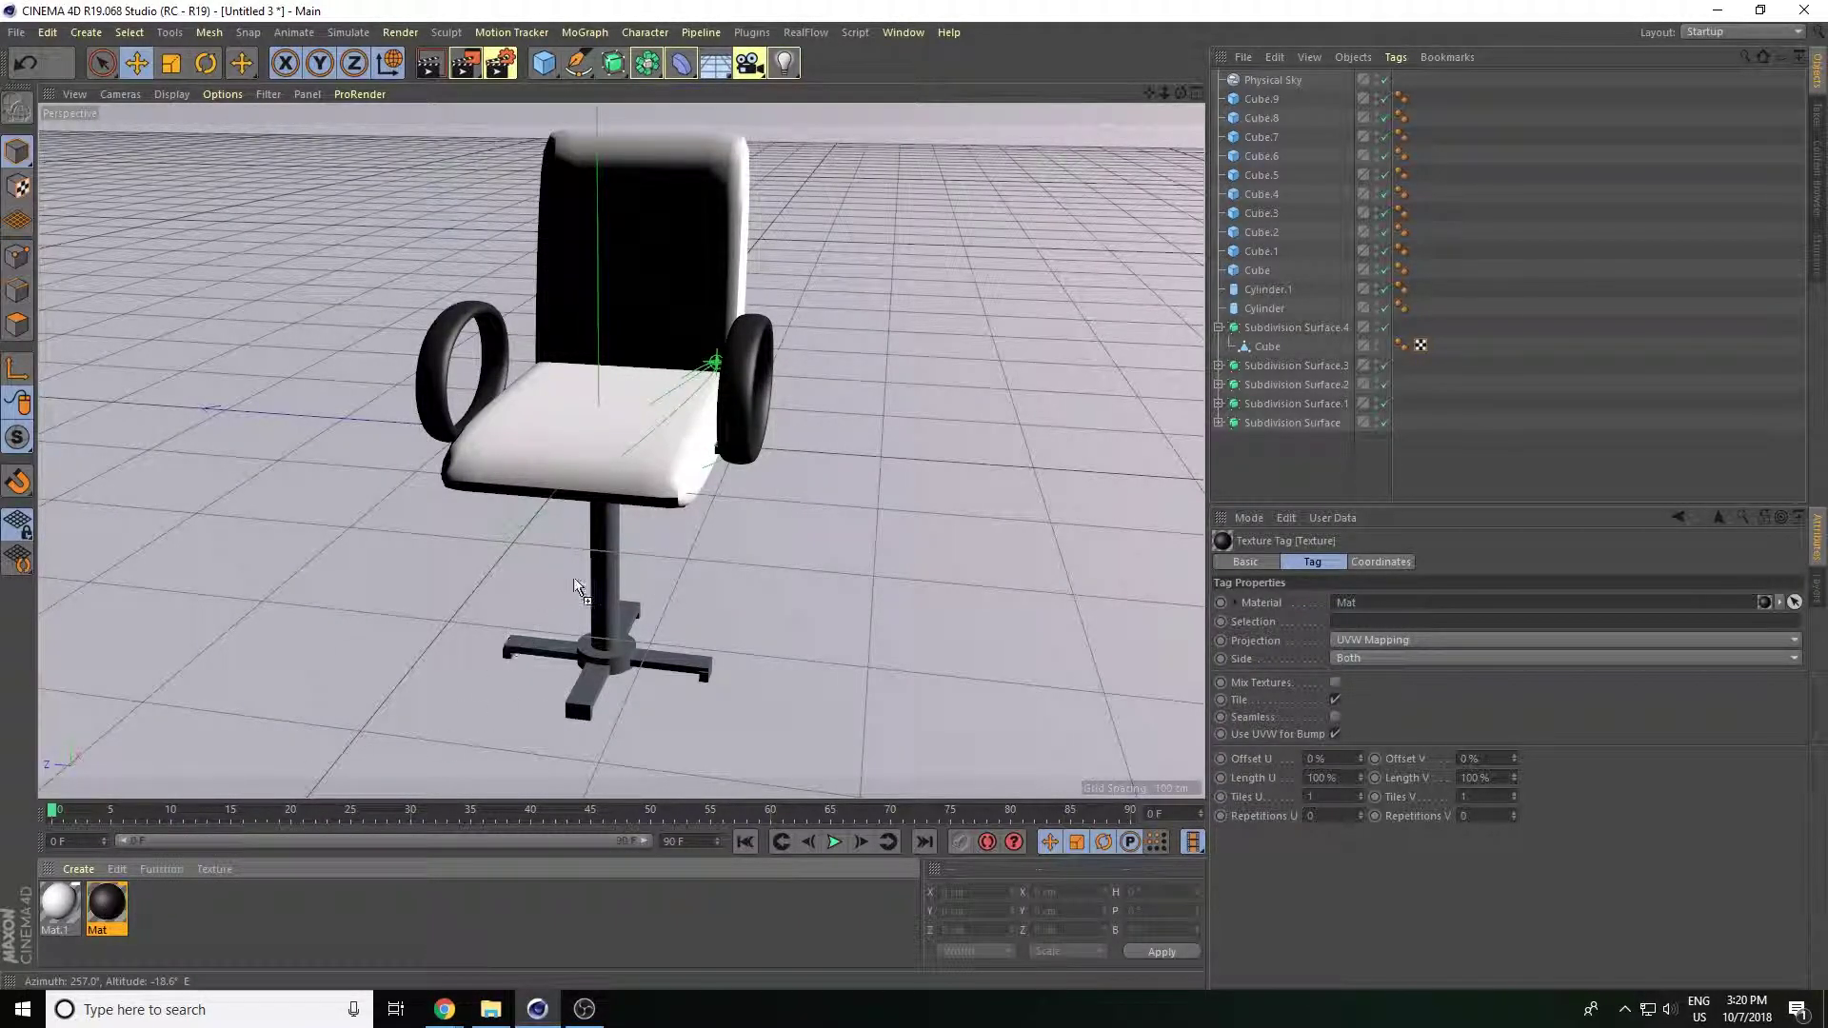
Apply dark Mat to the Cylinder post and Cube.3 base arm, then zoom in on the base.
drag(575, 584, 577, 586)
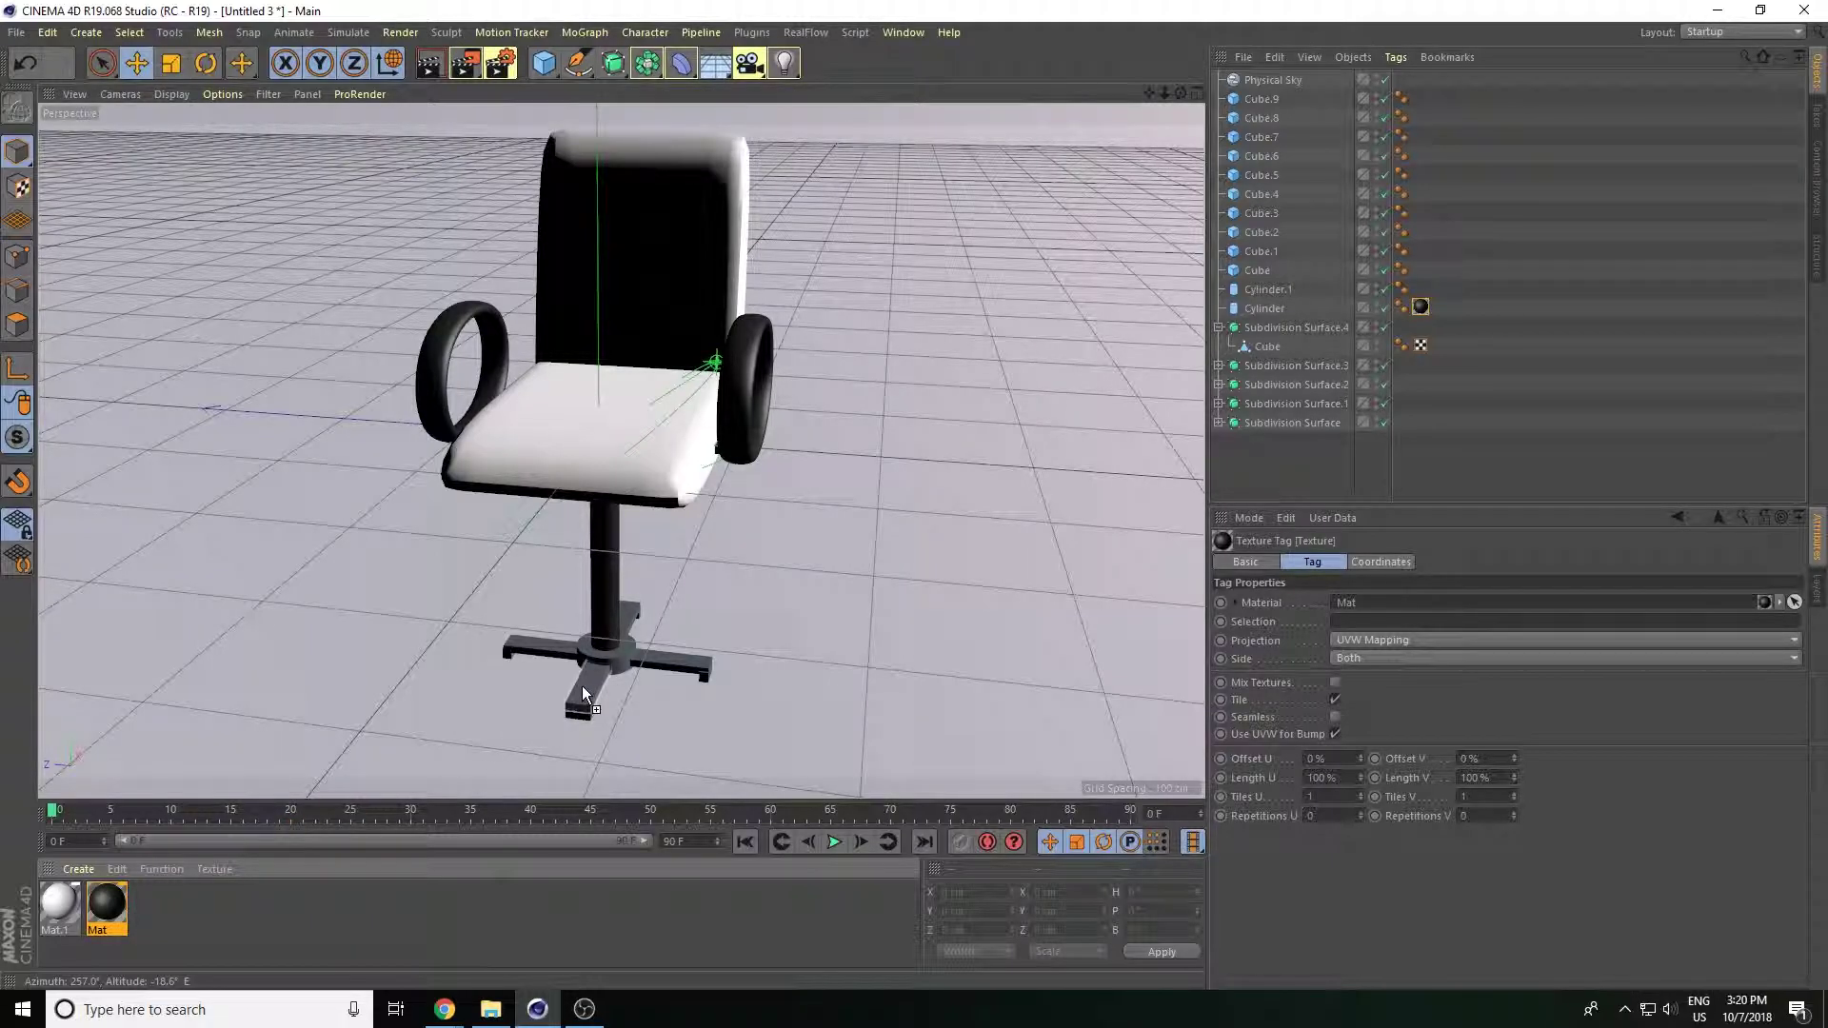
drag(583, 688, 583, 689)
drag(1173, 89, 1147, 89)
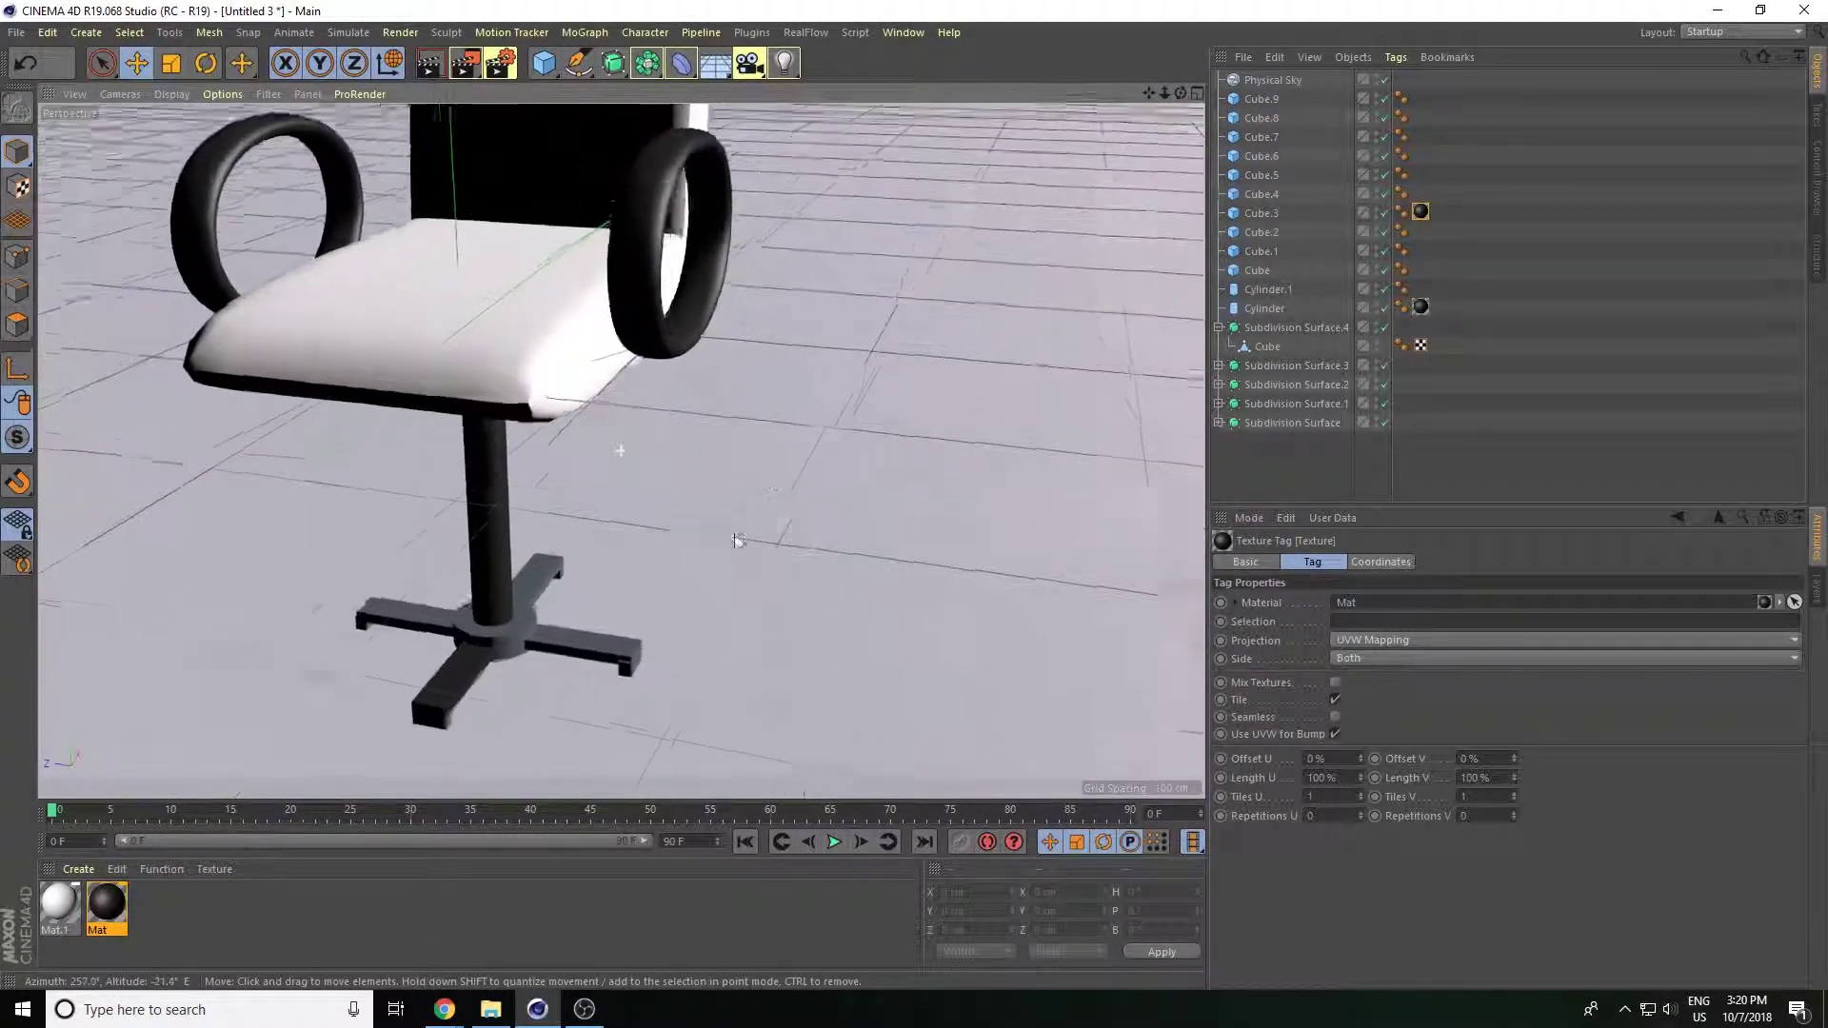
alt+drag(734, 539, 692, 540)
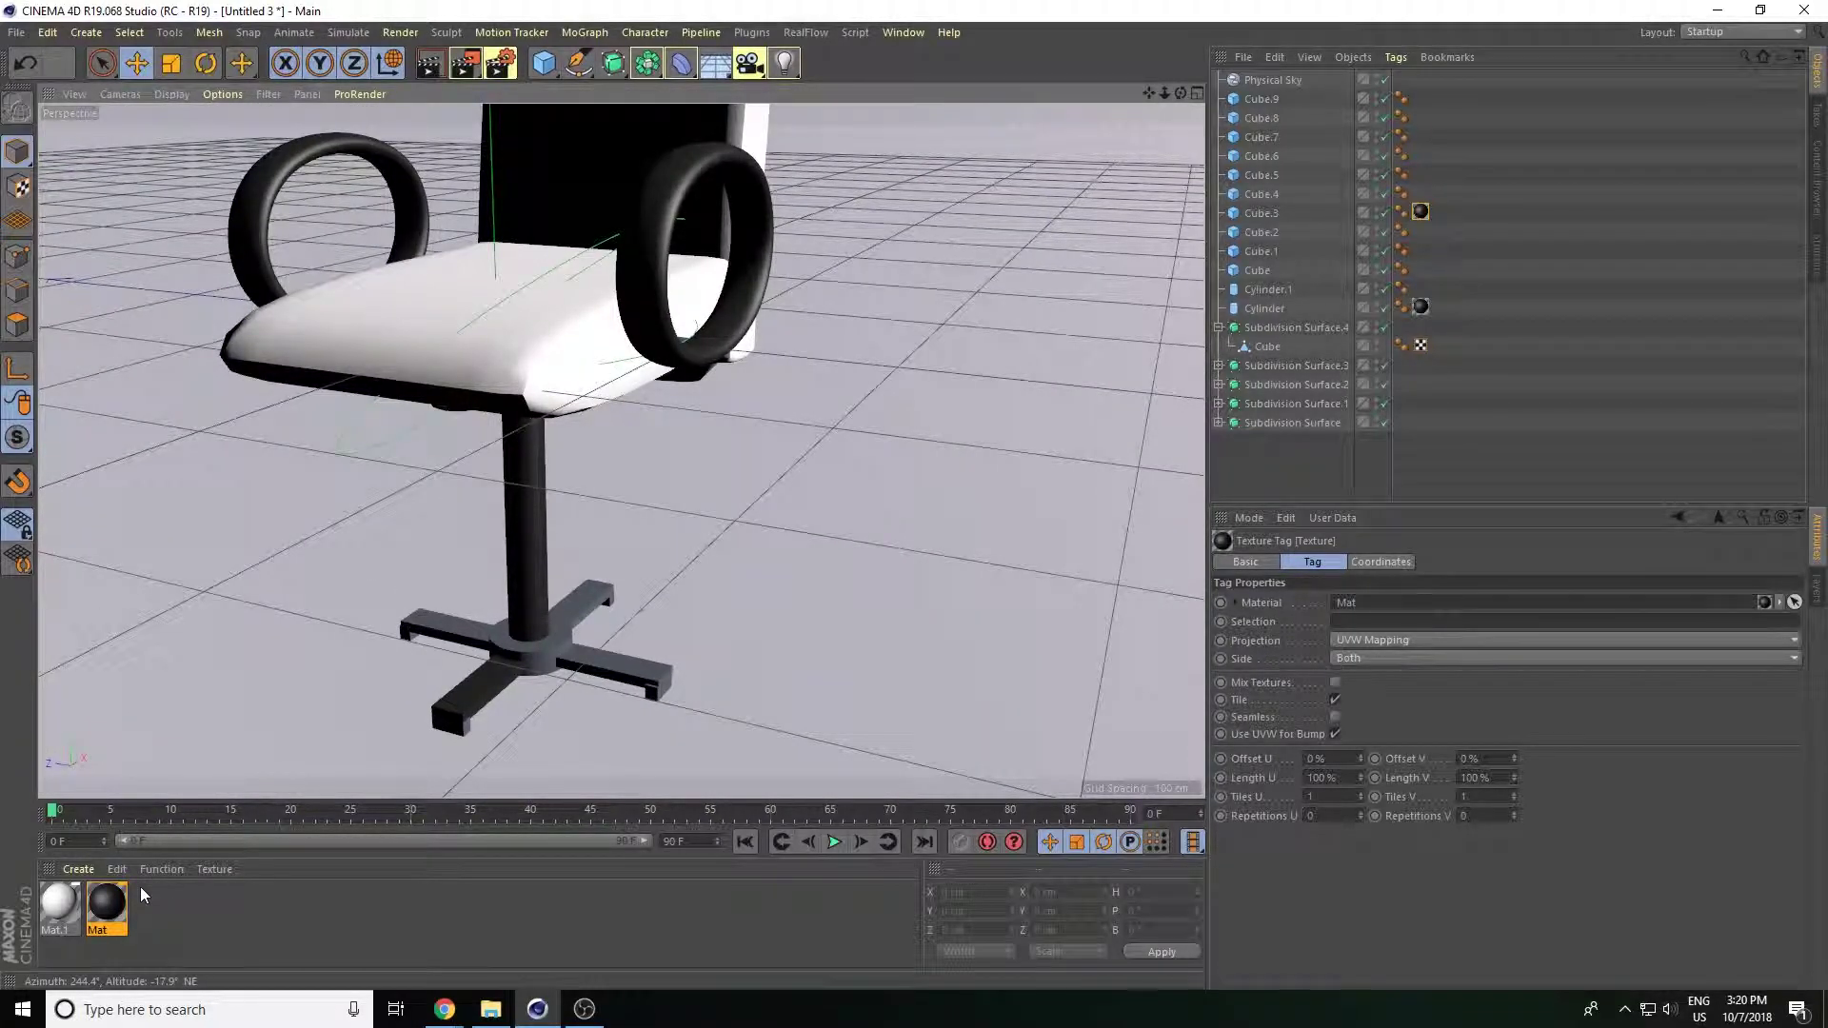
mouse_move(529, 728)
alt+mouse_down()
mouse_move(500, 716)
mouse_move(459, 739)
mouse_move(442, 786)
alt+mouse_up()
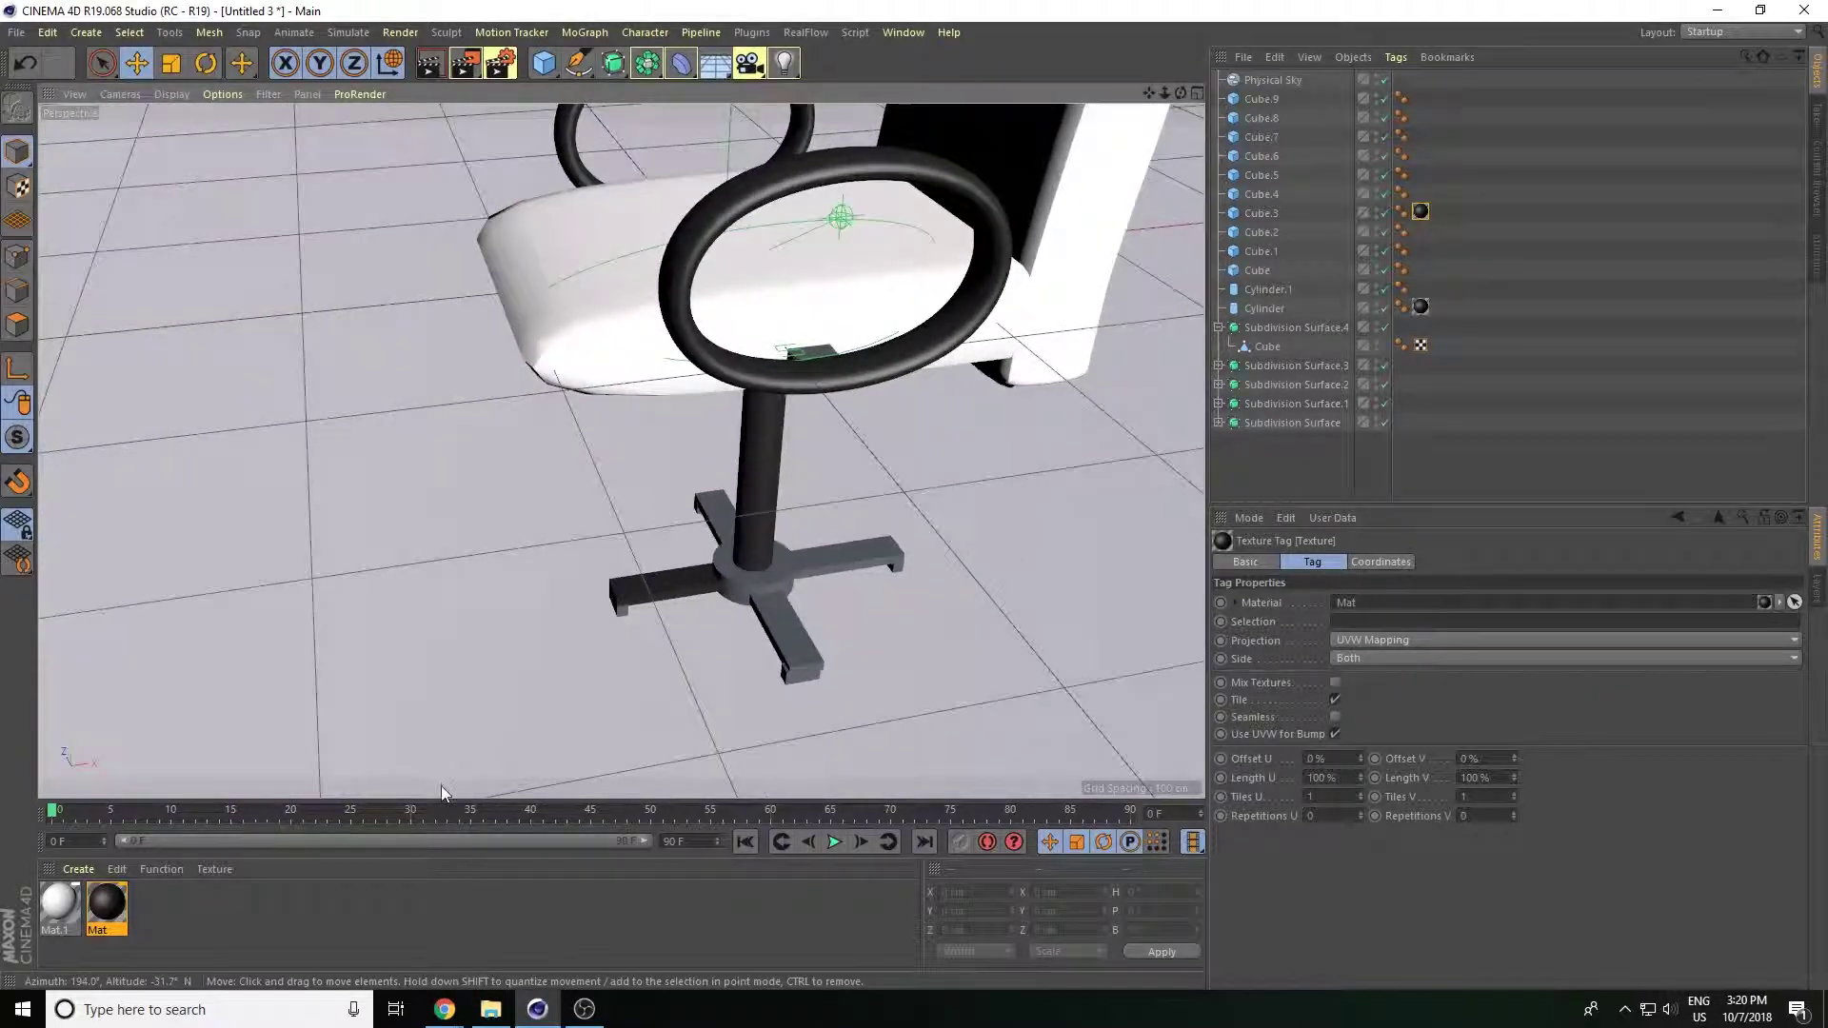
drag(1165, 94, 1166, 124)
mouse_move(904, 412)
alt+mouse_down()
mouse_move(1038, 382)
mouse_move(992, 379)
mouse_move(1009, 379)
alt+mouse_up()
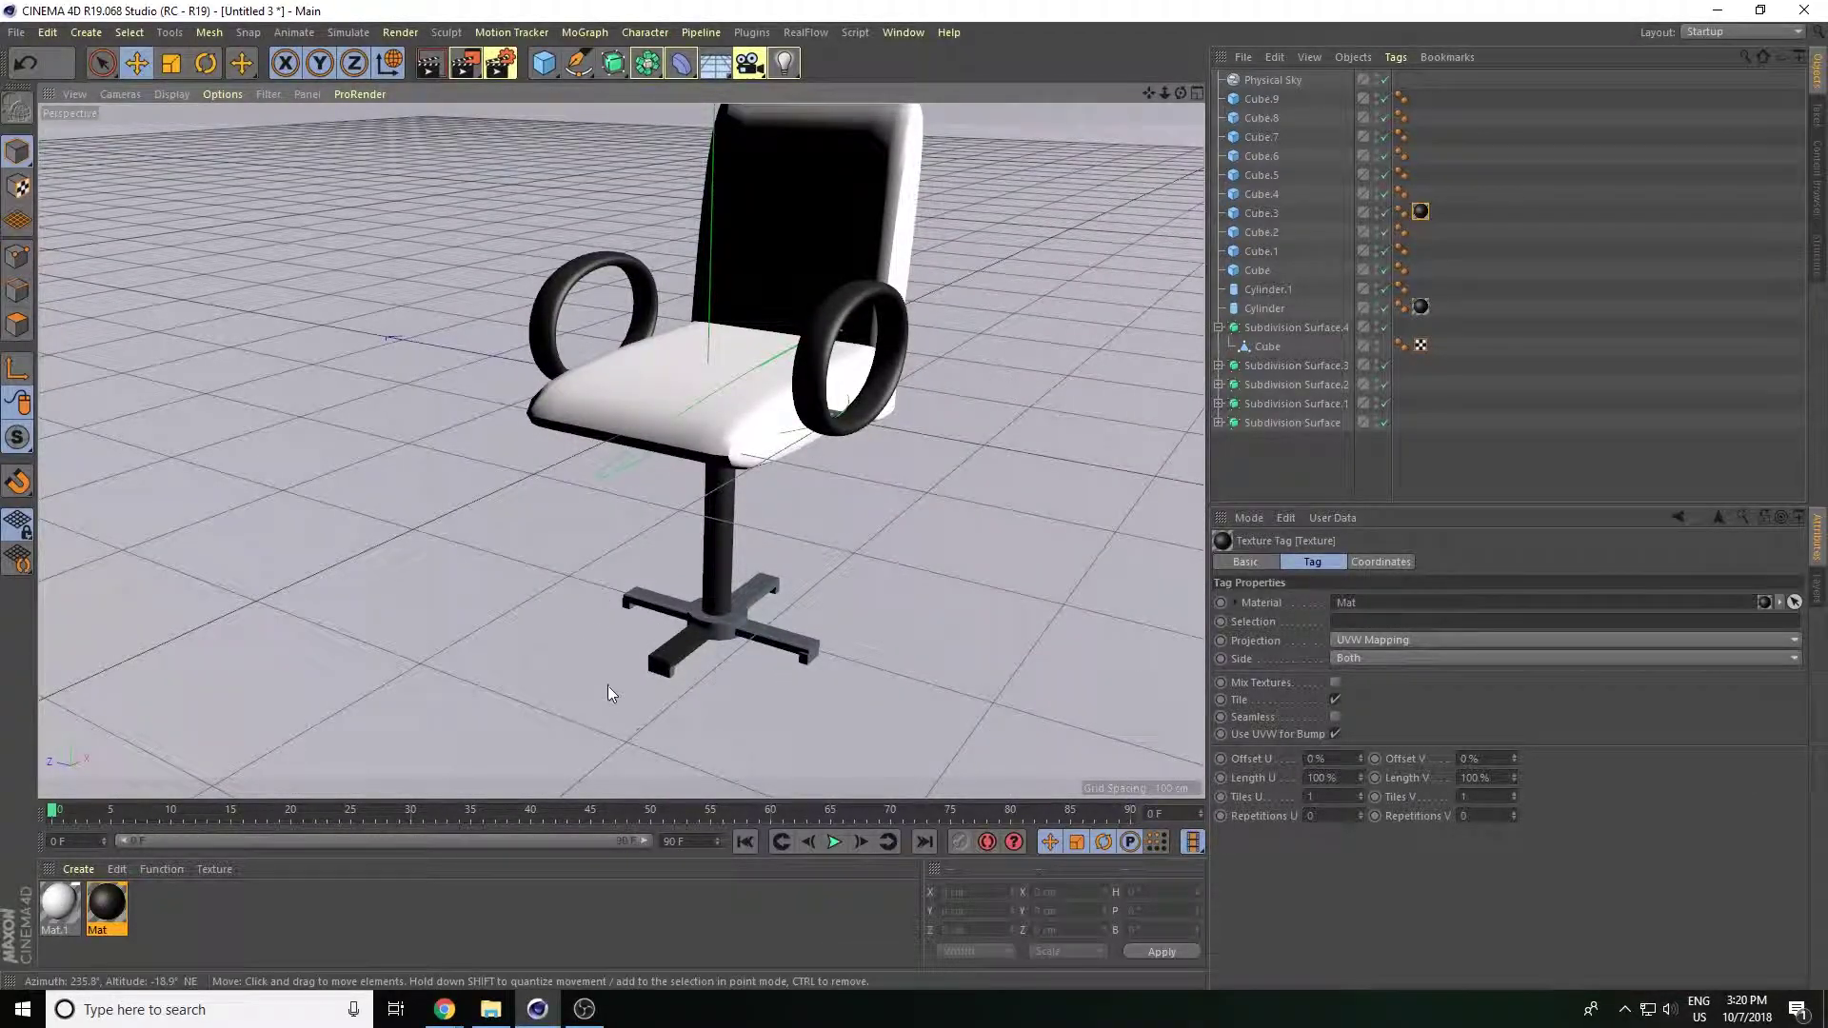
drag(1164, 94, 1167, 107)
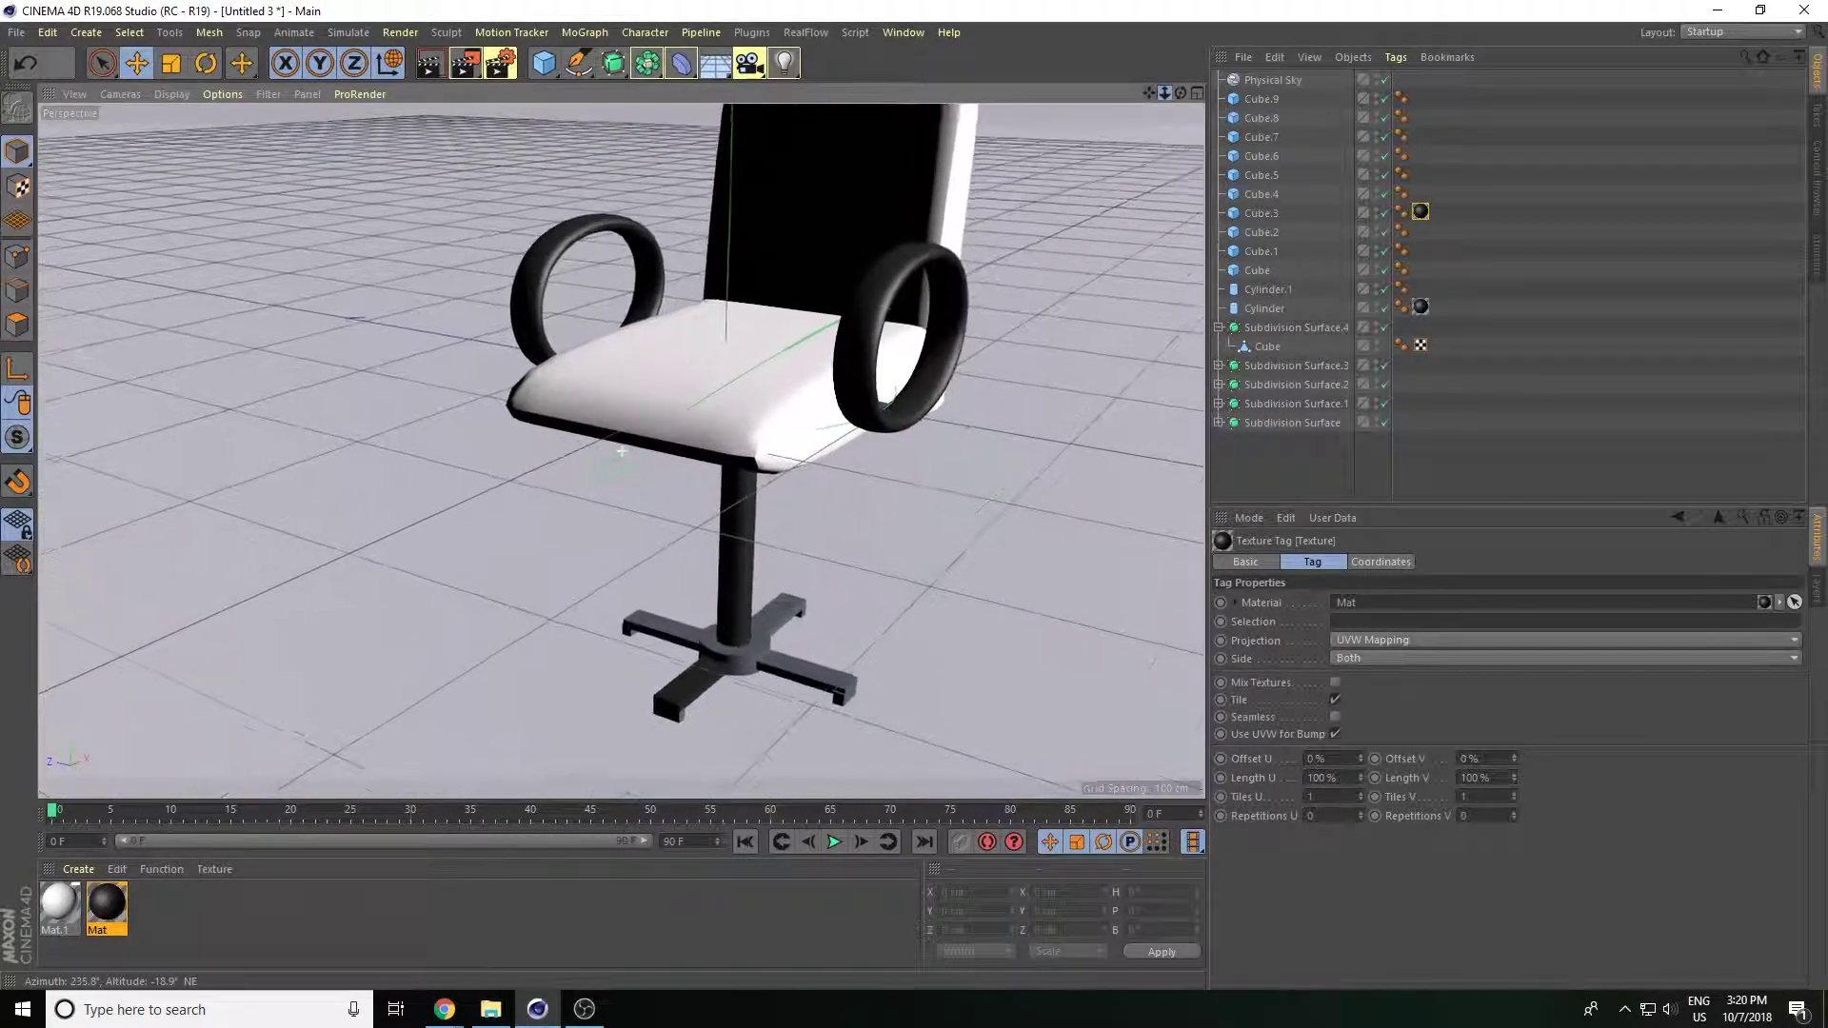
alt+drag(677, 571, 564, 579)
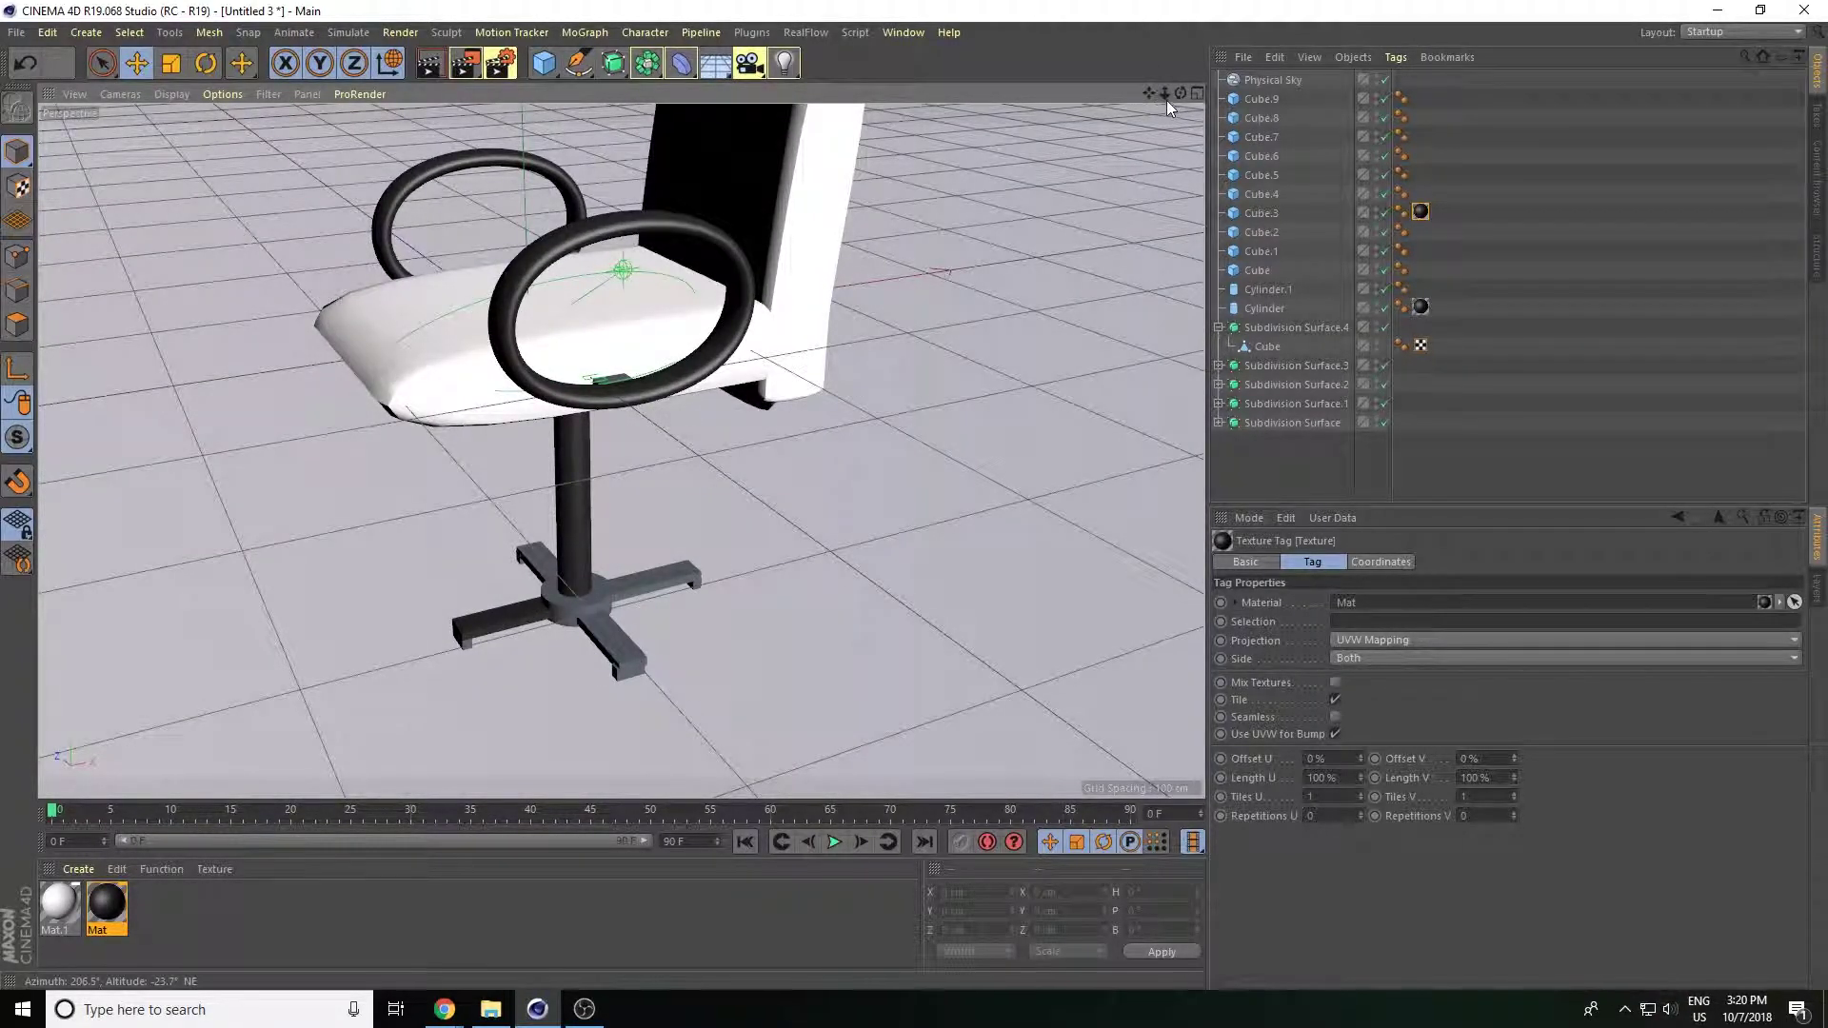
drag(1165, 94, 1160, 124)
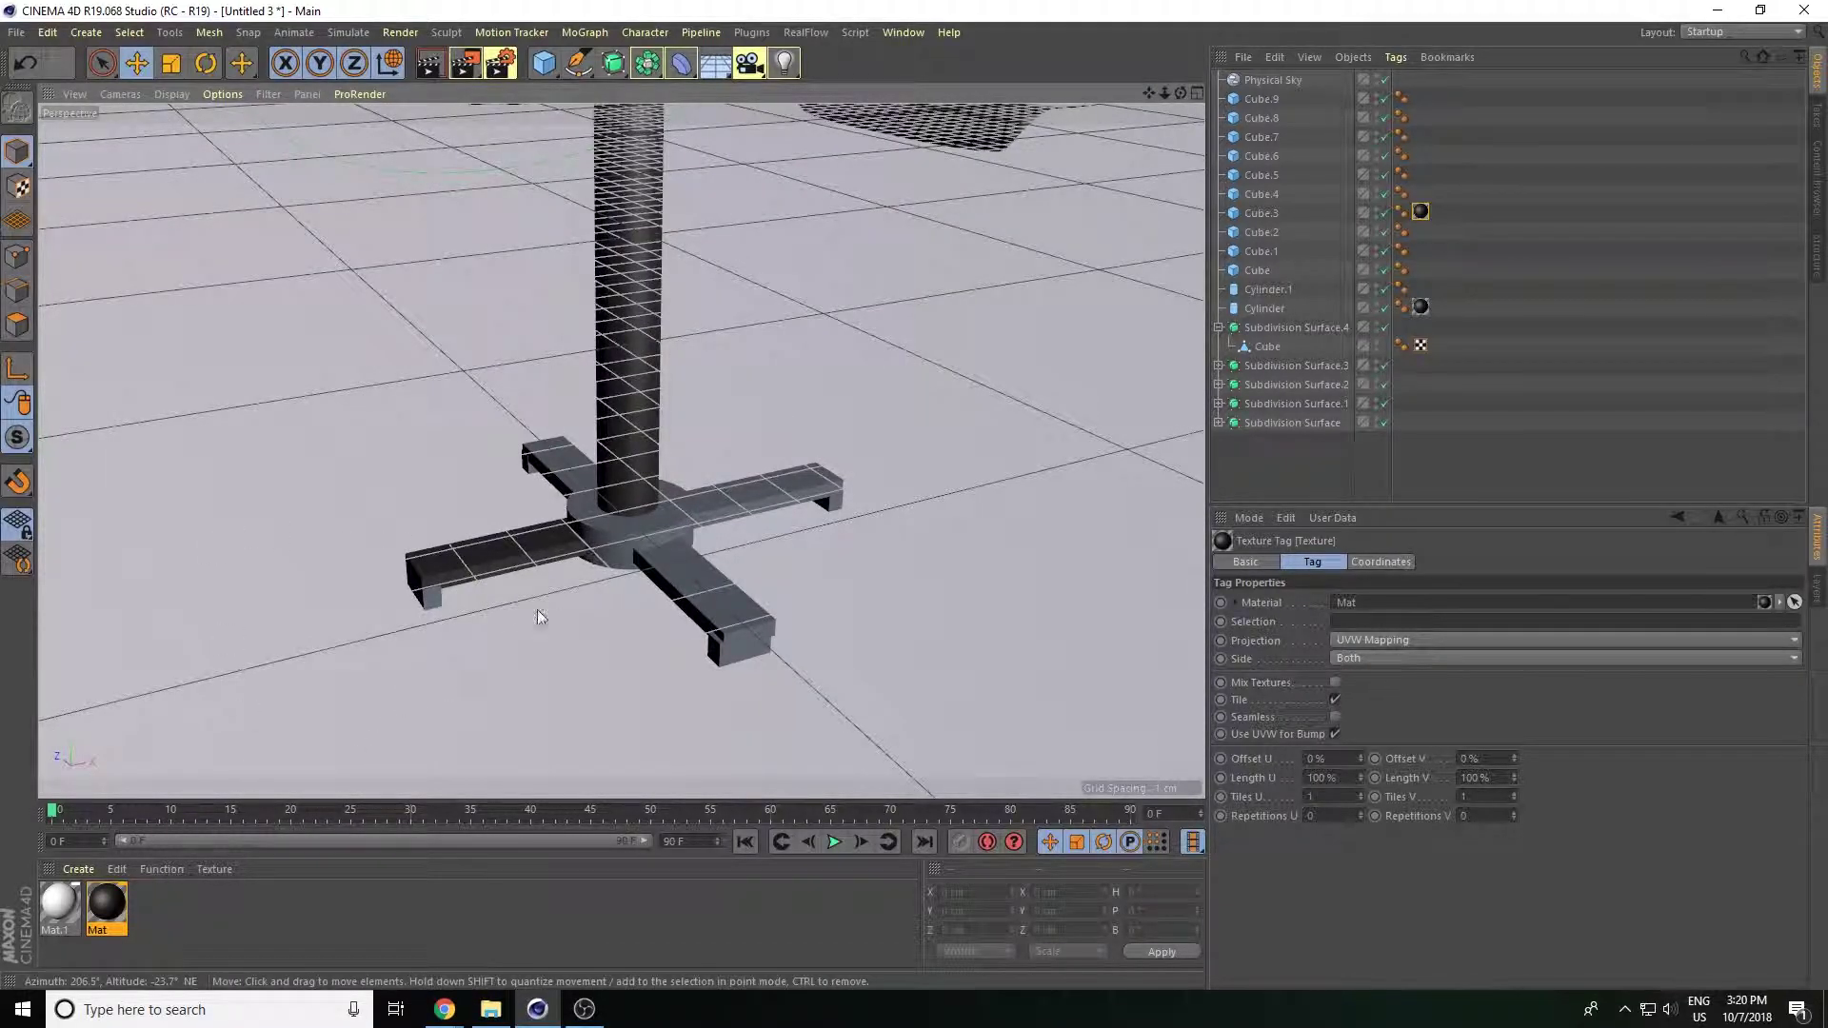
Lengthen the left base arm of the chair.
click(441, 540)
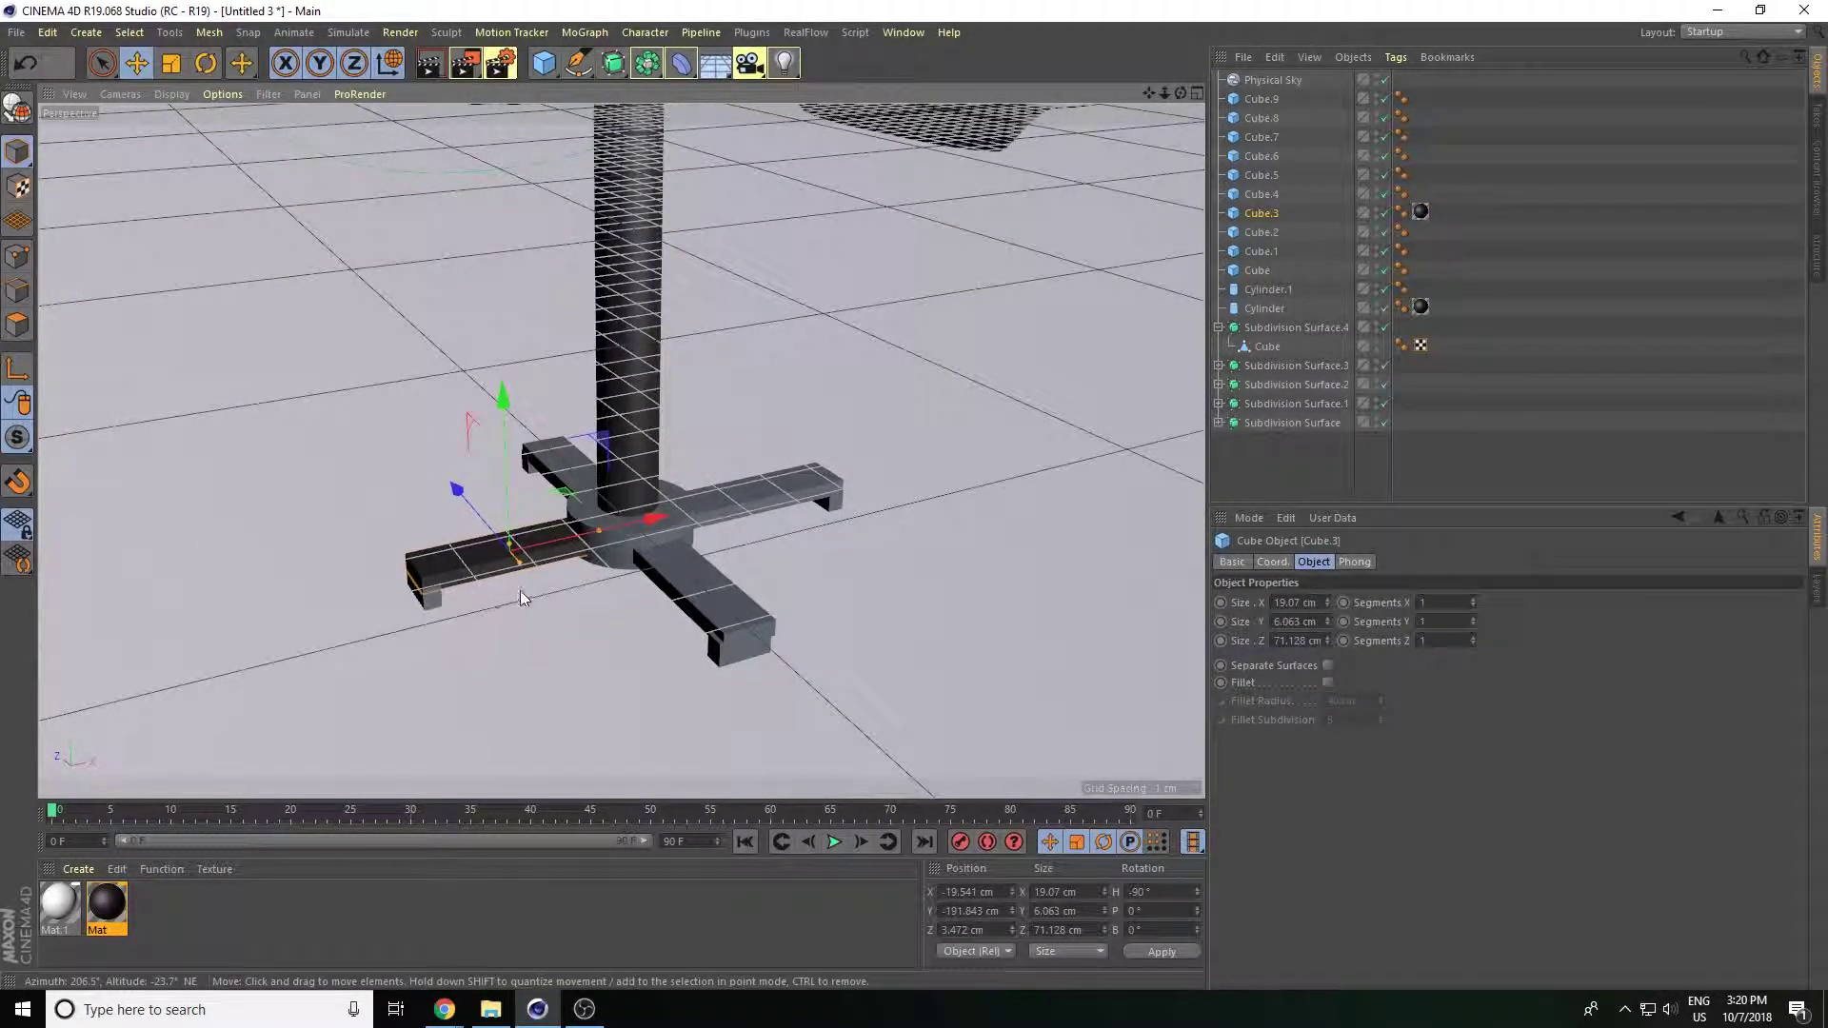
mouse_move(606, 528)
mouse_down()
mouse_move(645, 530)
mouse_move(607, 540)
mouse_up()
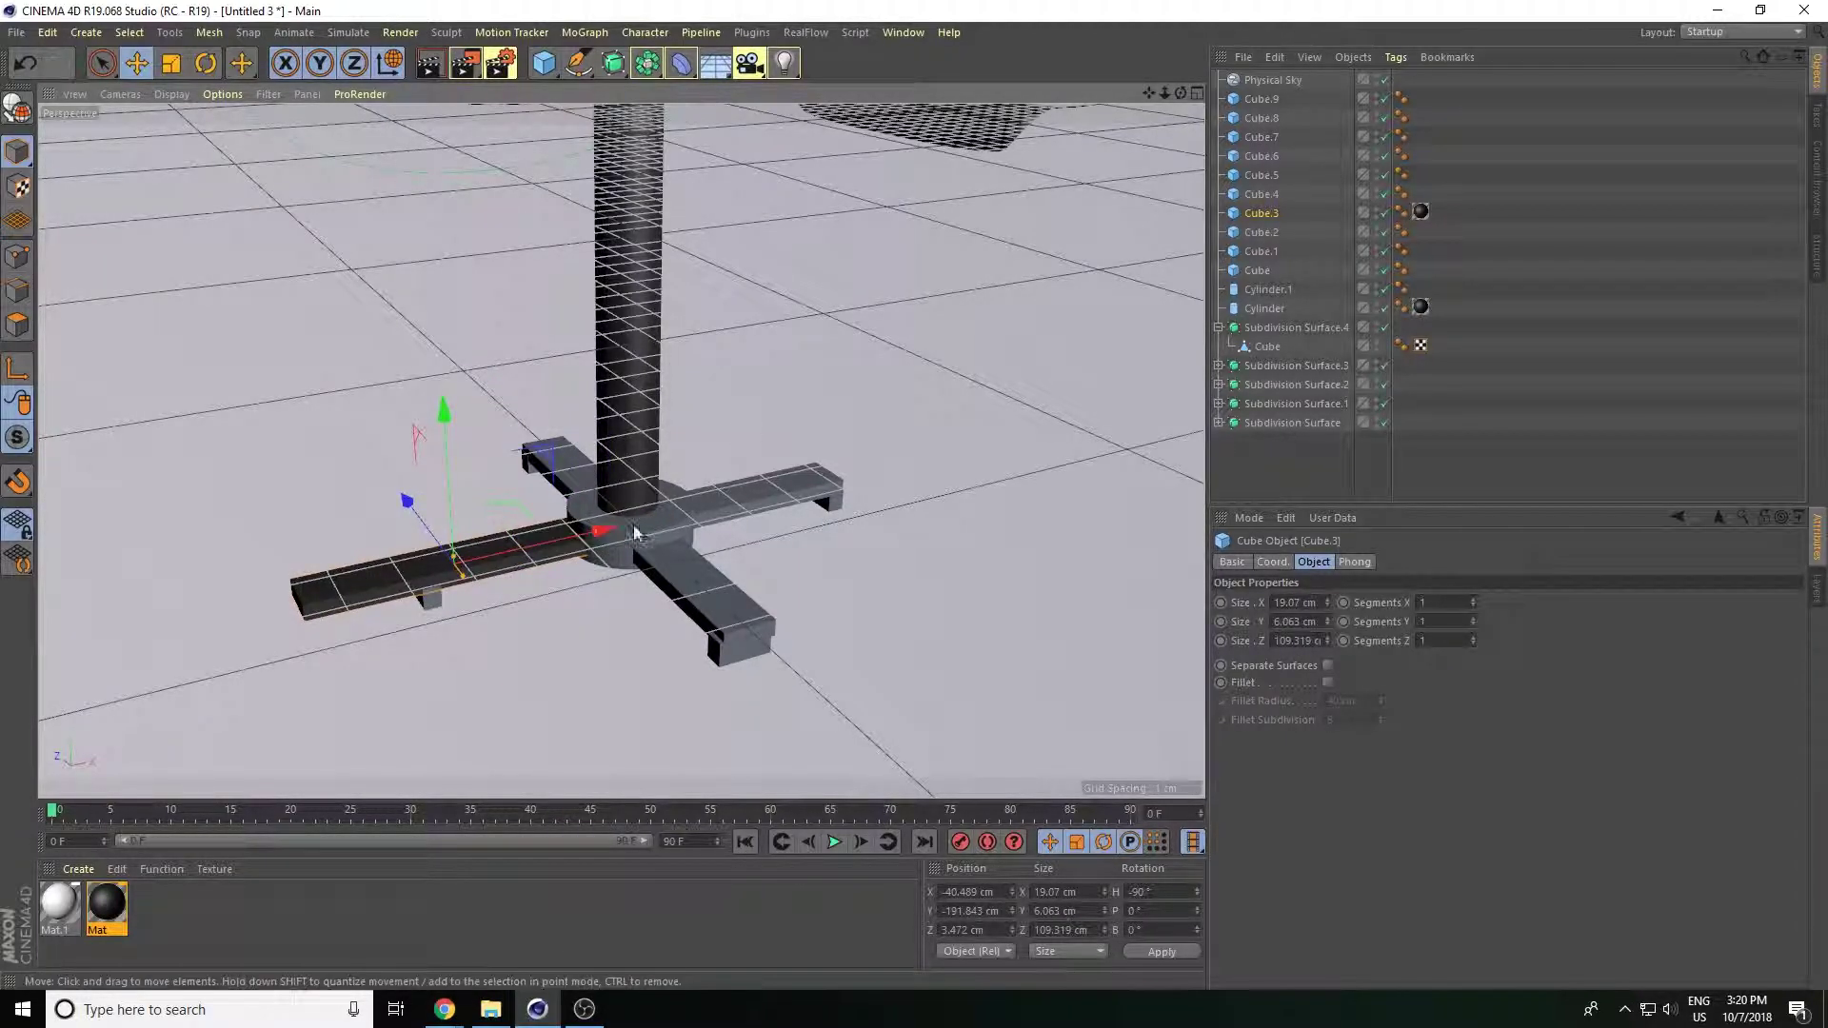
scroll(636, 533, down, 10)
mouse_move(781, 400)
alt+mouse_down()
mouse_move(928, 381)
mouse_move(871, 393)
alt+mouse_up()
scroll(790, 407, up, 5)
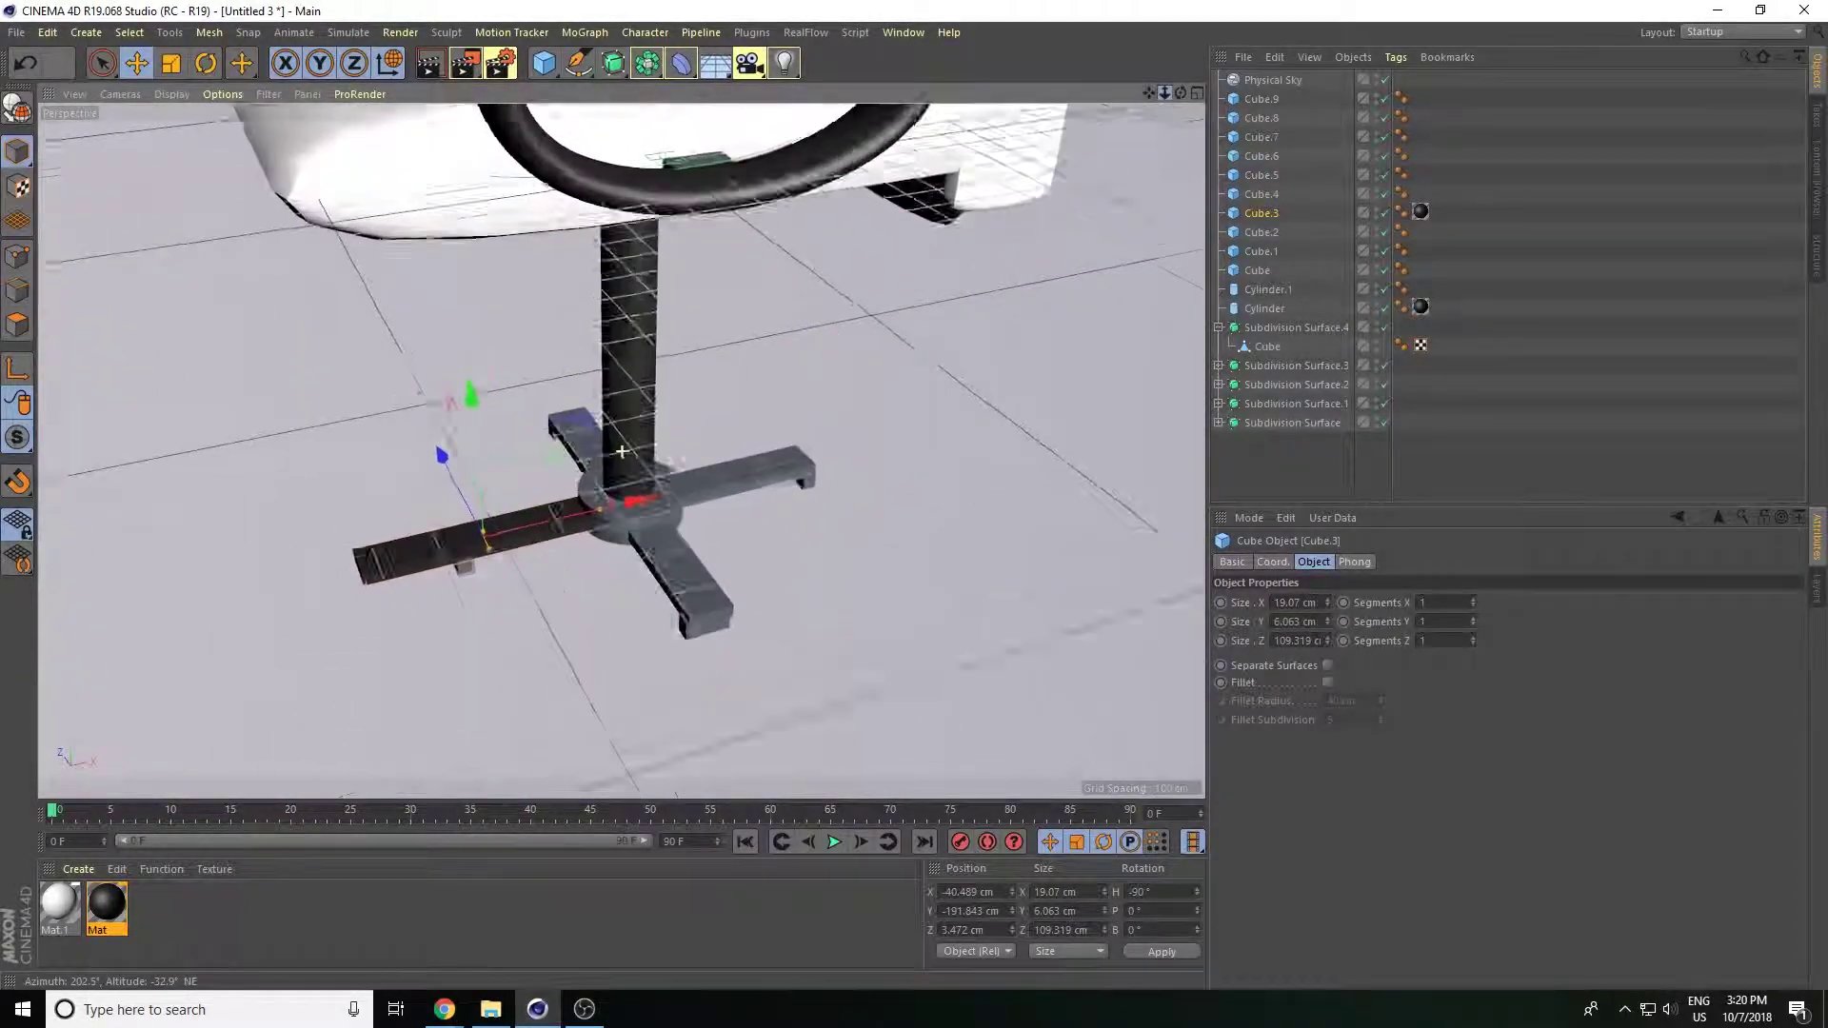
Move the foot block out to the lengthened arm's end and make it black with Mat.
click(407, 612)
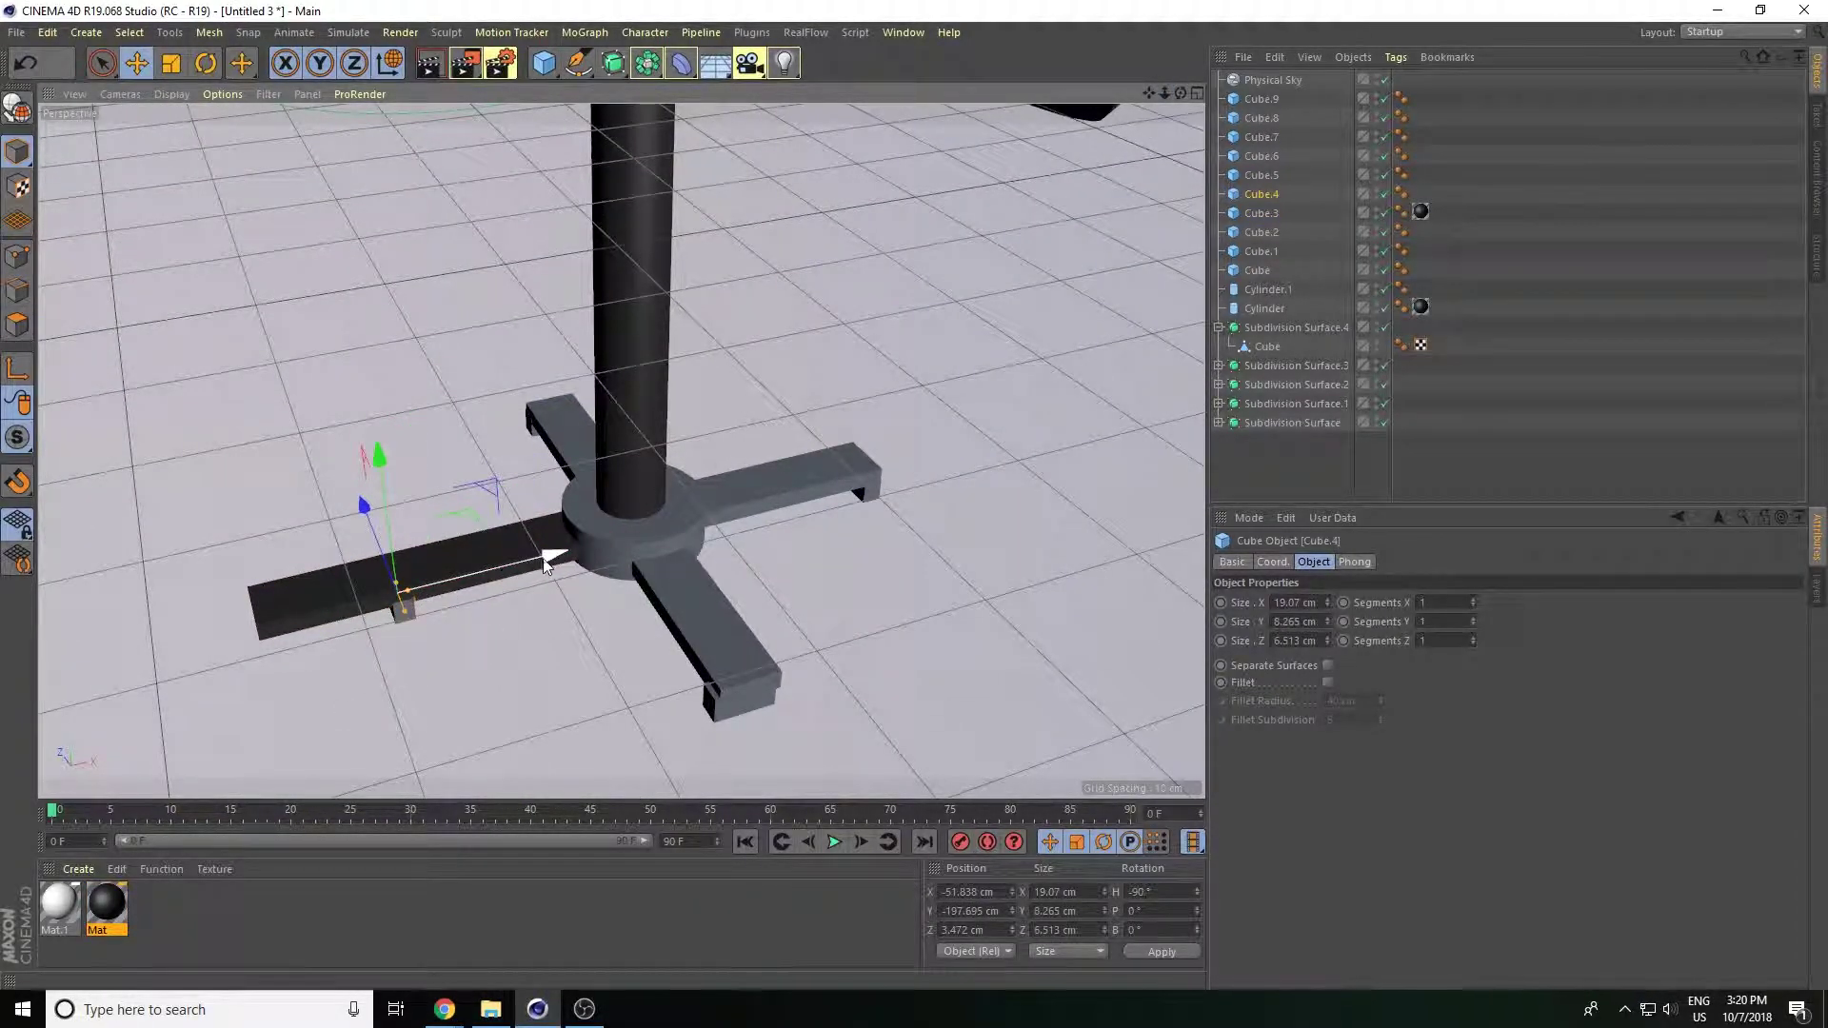
mouse_move(546, 562)
mouse_down()
mouse_move(406, 627)
mouse_move(426, 619)
mouse_up()
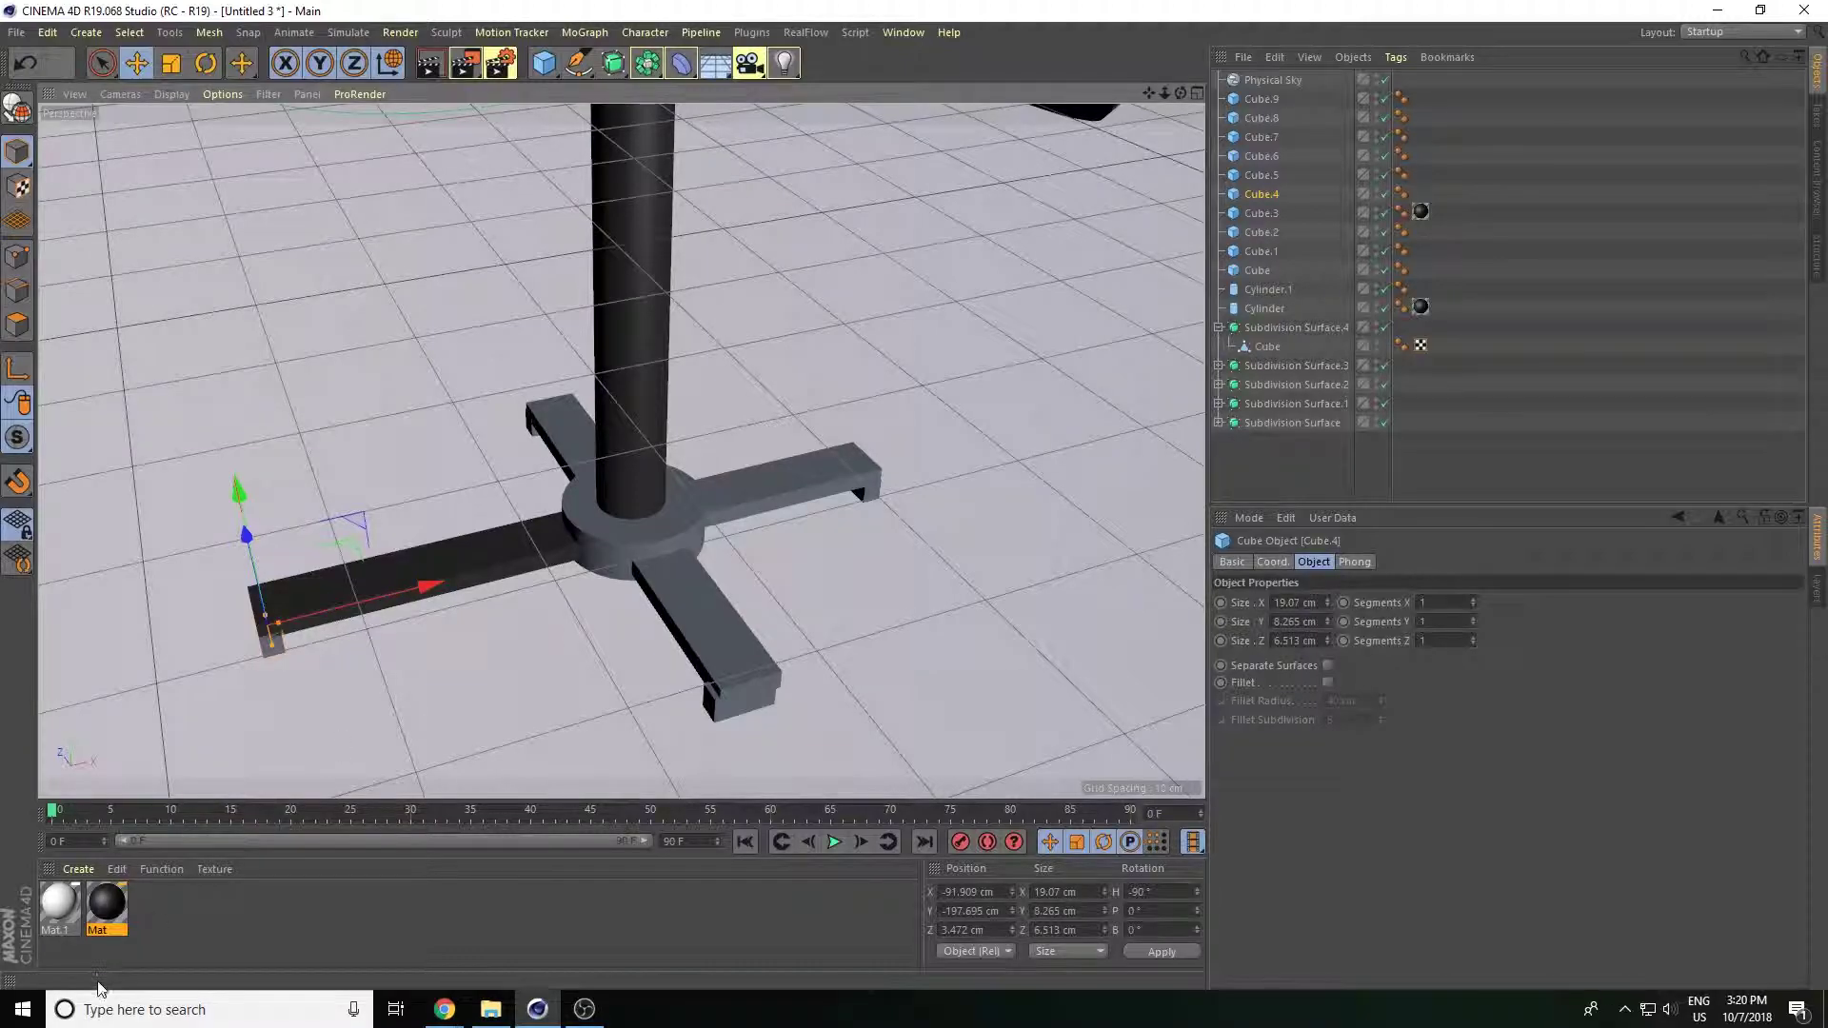
drag(107, 910, 152, 834)
drag(270, 648, 270, 649)
Delete the right base arm and its foot, then duplicate the lengthened left arm.
click(784, 489)
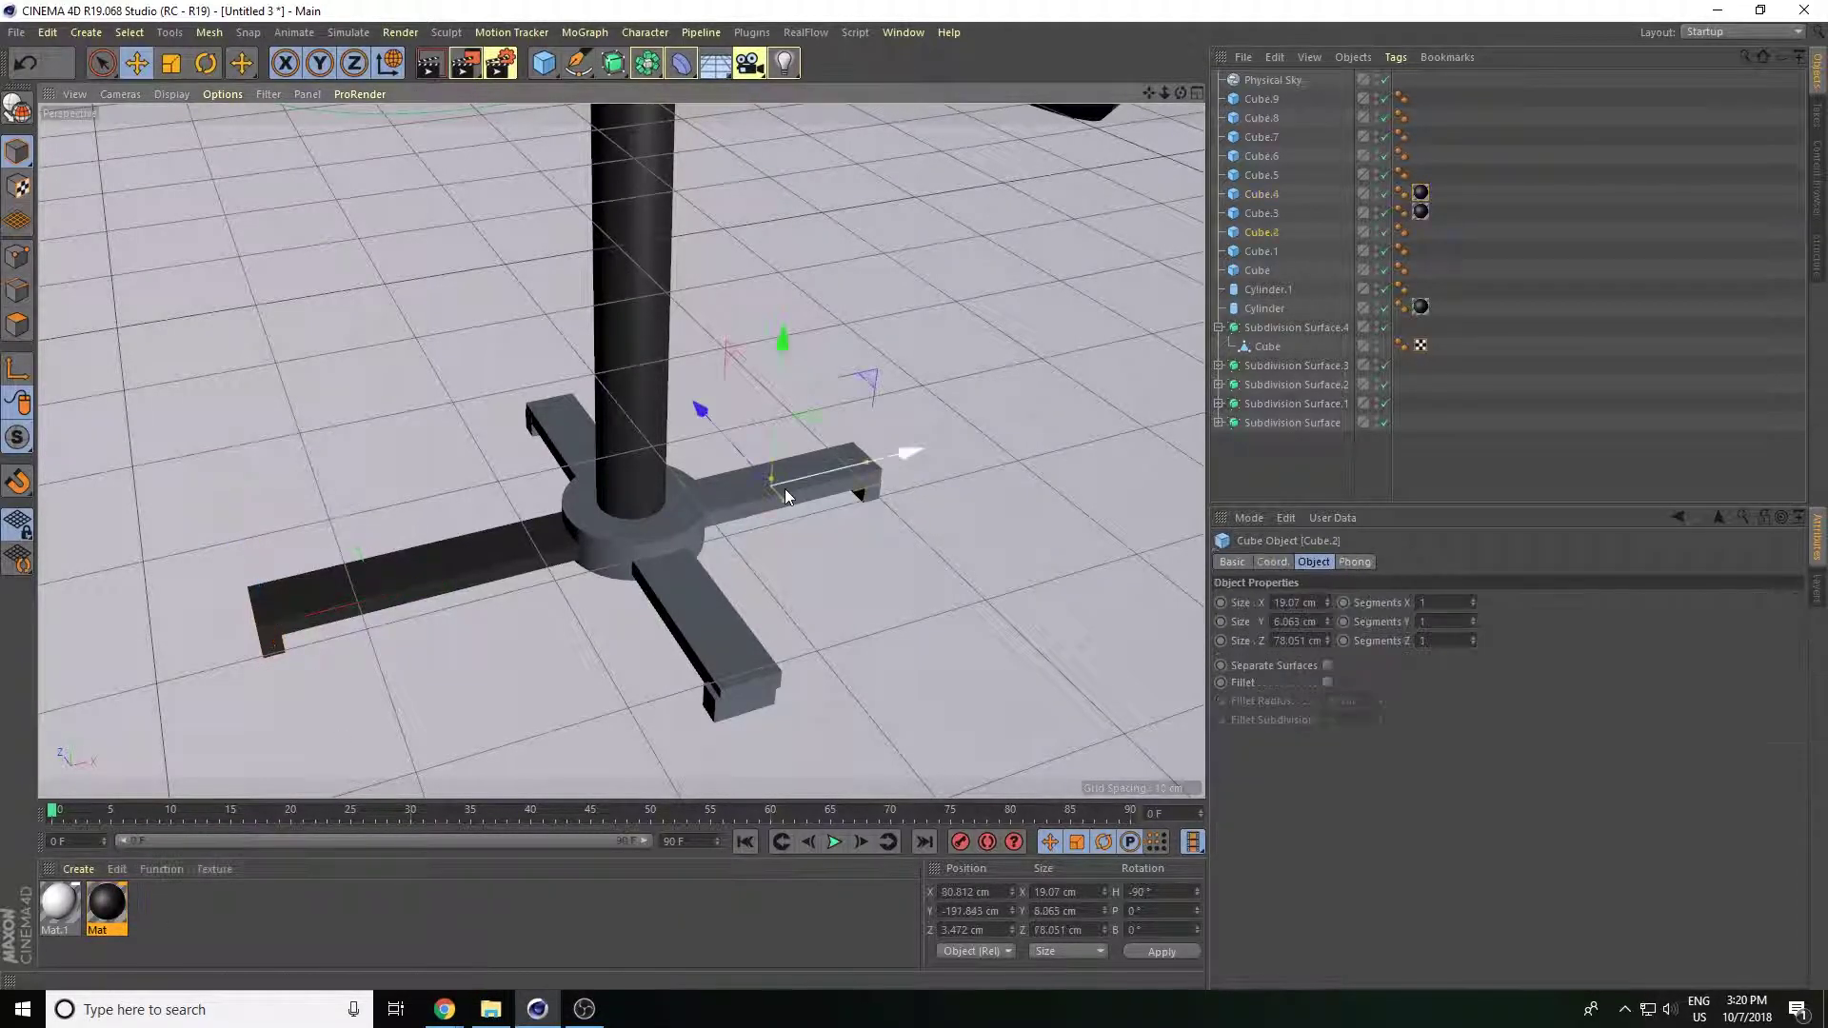
key(Delete)
click(860, 488)
key(Delete)
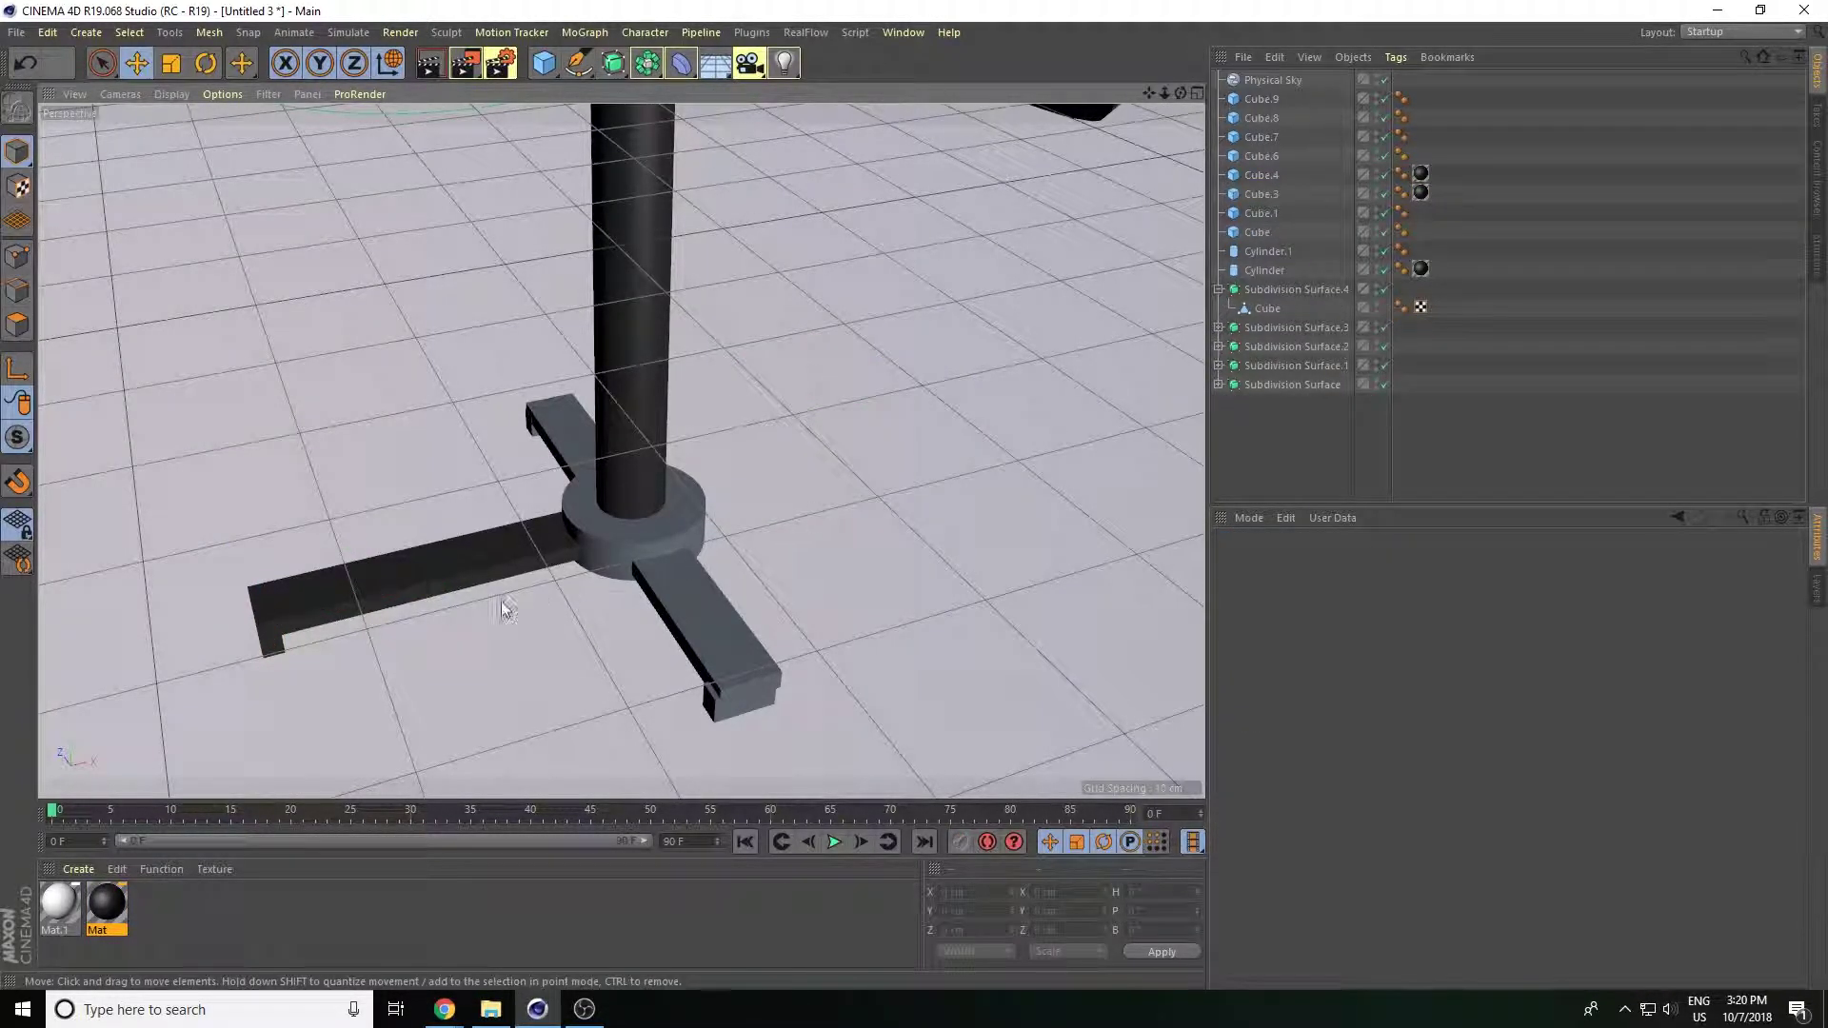
click(448, 591)
mouse_move(528, 545)
ctrl+mouse_down()
mouse_move(963, 477)
mouse_move(231, 564)
ctrl+mouse_up()
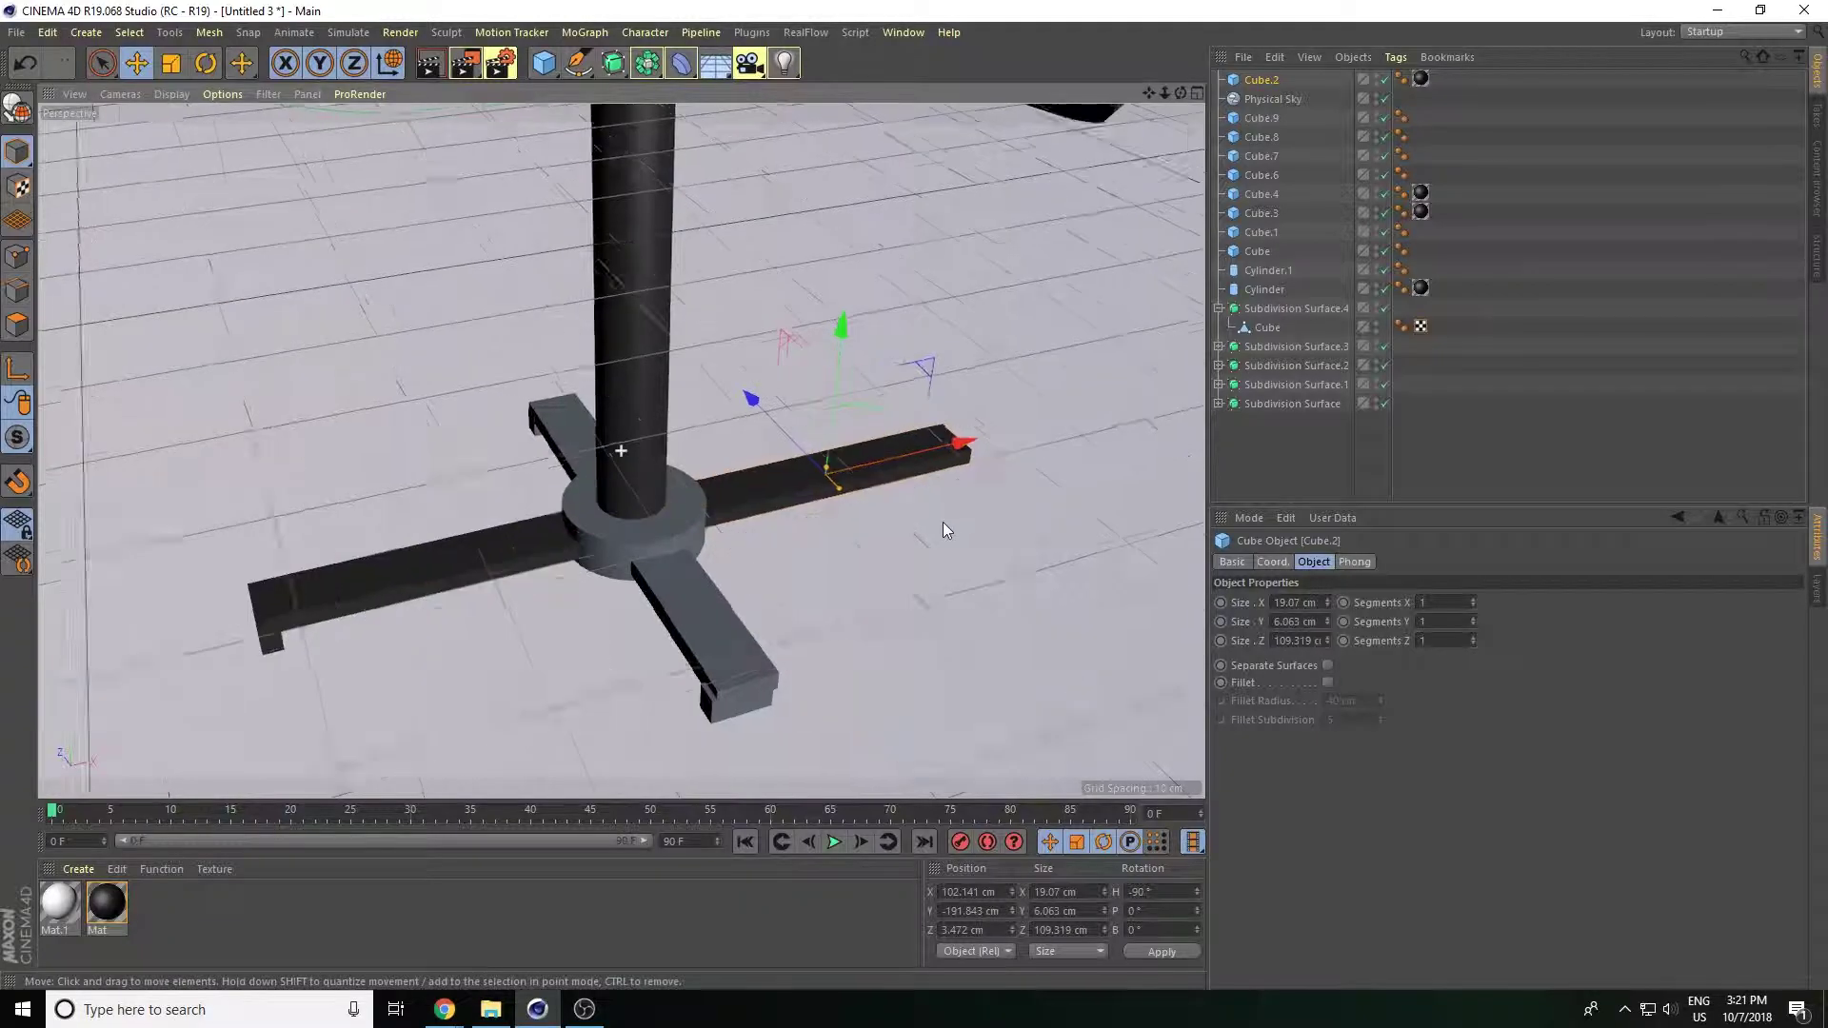
Copy the foot block out to the right arm's end and align it under the tip at Z 4.331 cm.
click(276, 557)
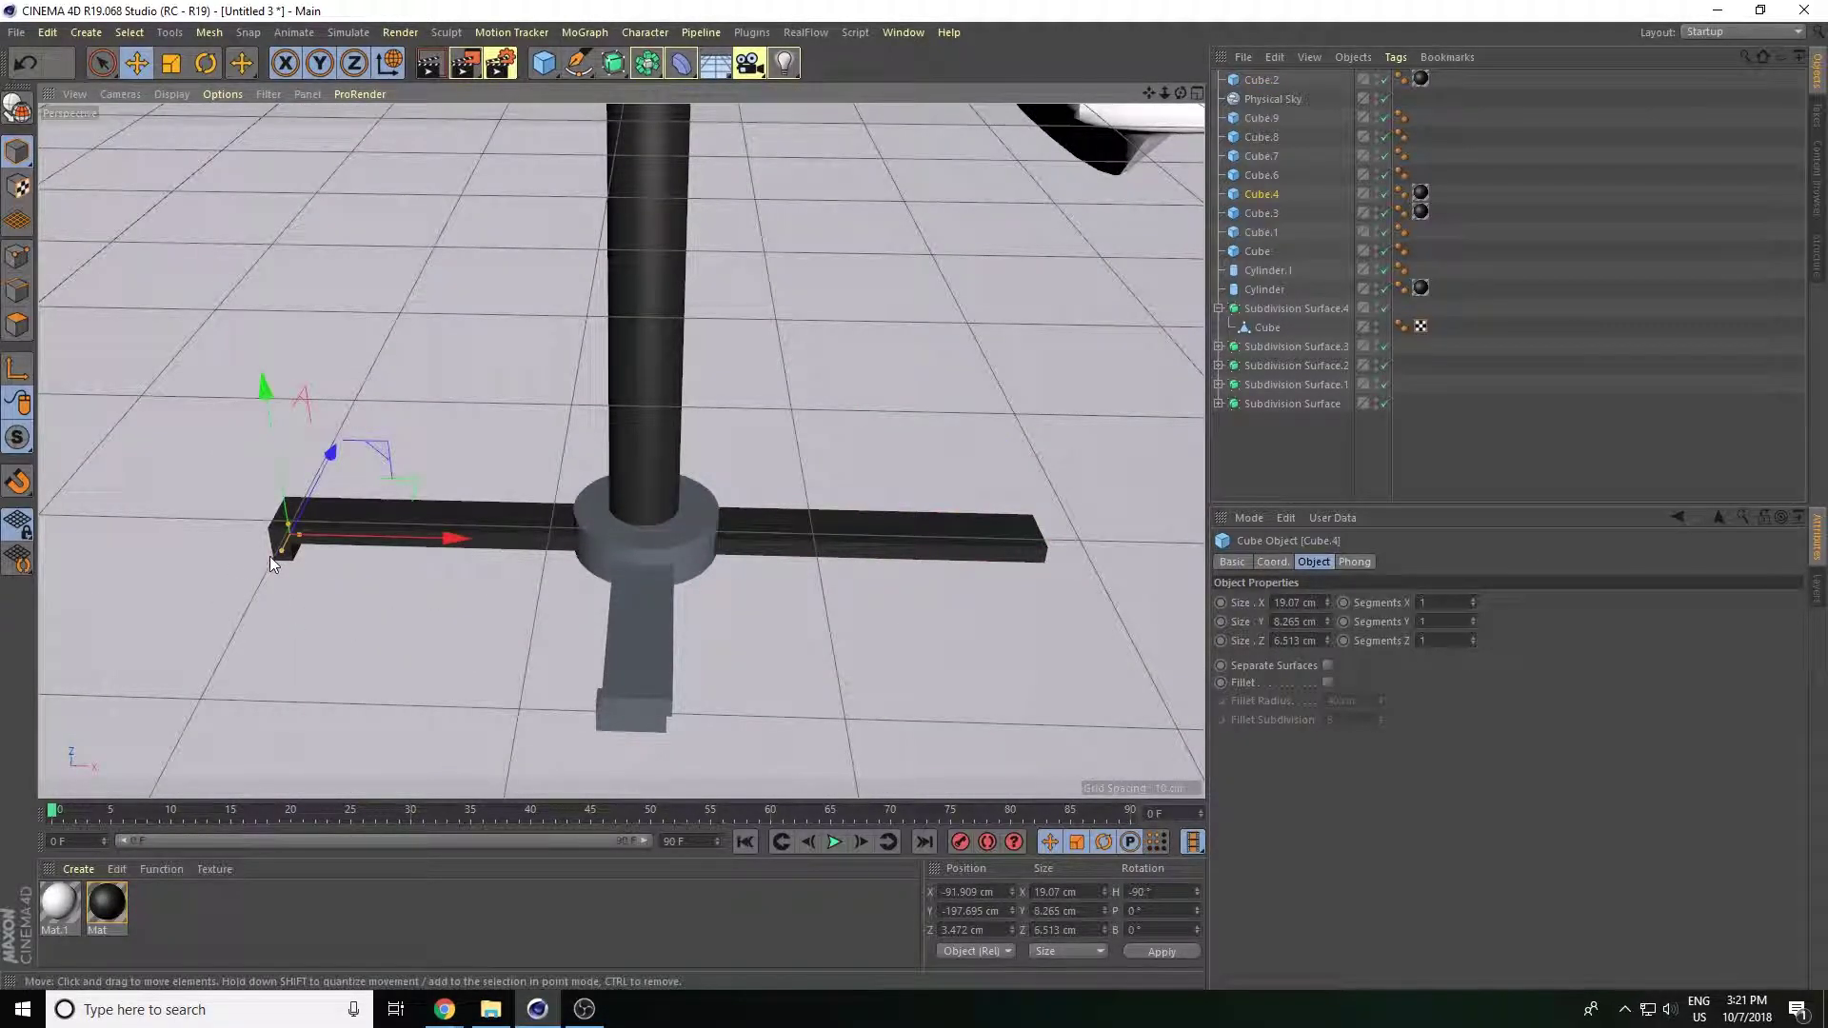
mouse_move(432, 535)
ctrl+mouse_down()
mouse_move(1112, 562)
mouse_move(1197, 585)
mouse_move(1049, 558)
ctrl+mouse_up()
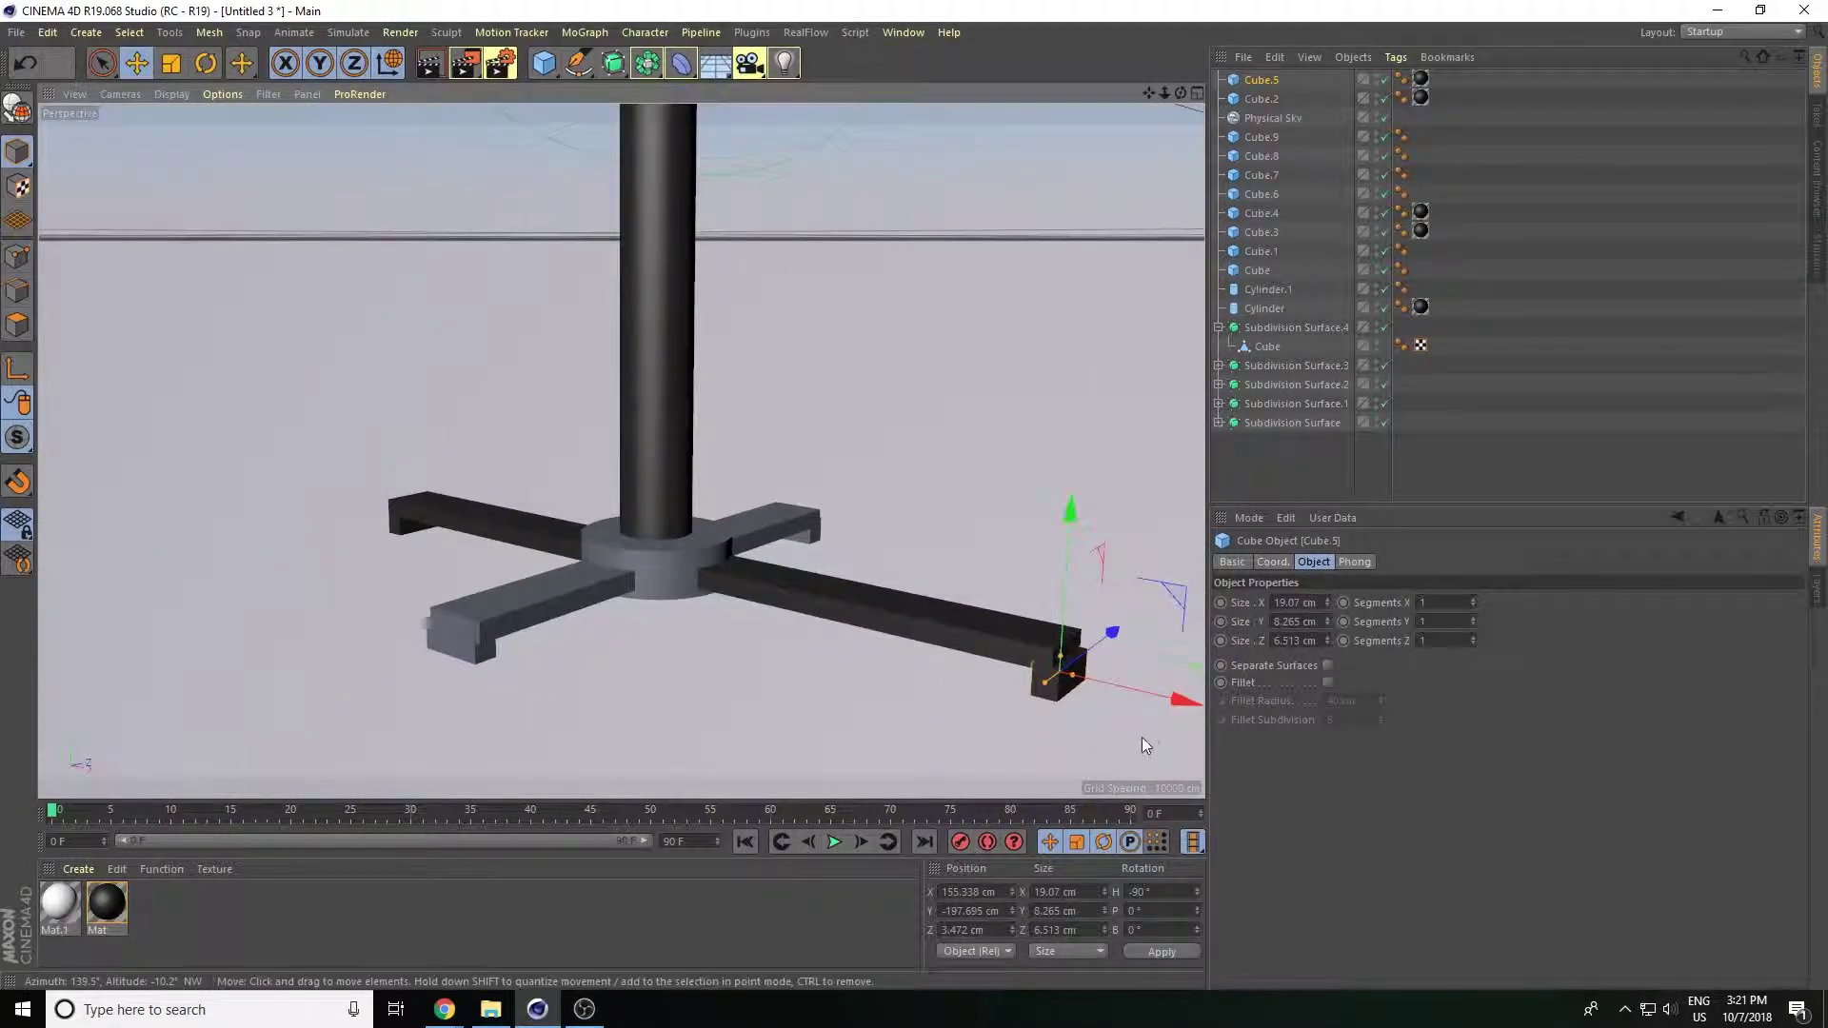
drag(1173, 693, 1165, 678)
alt+drag(1165, 678, 1065, 672)
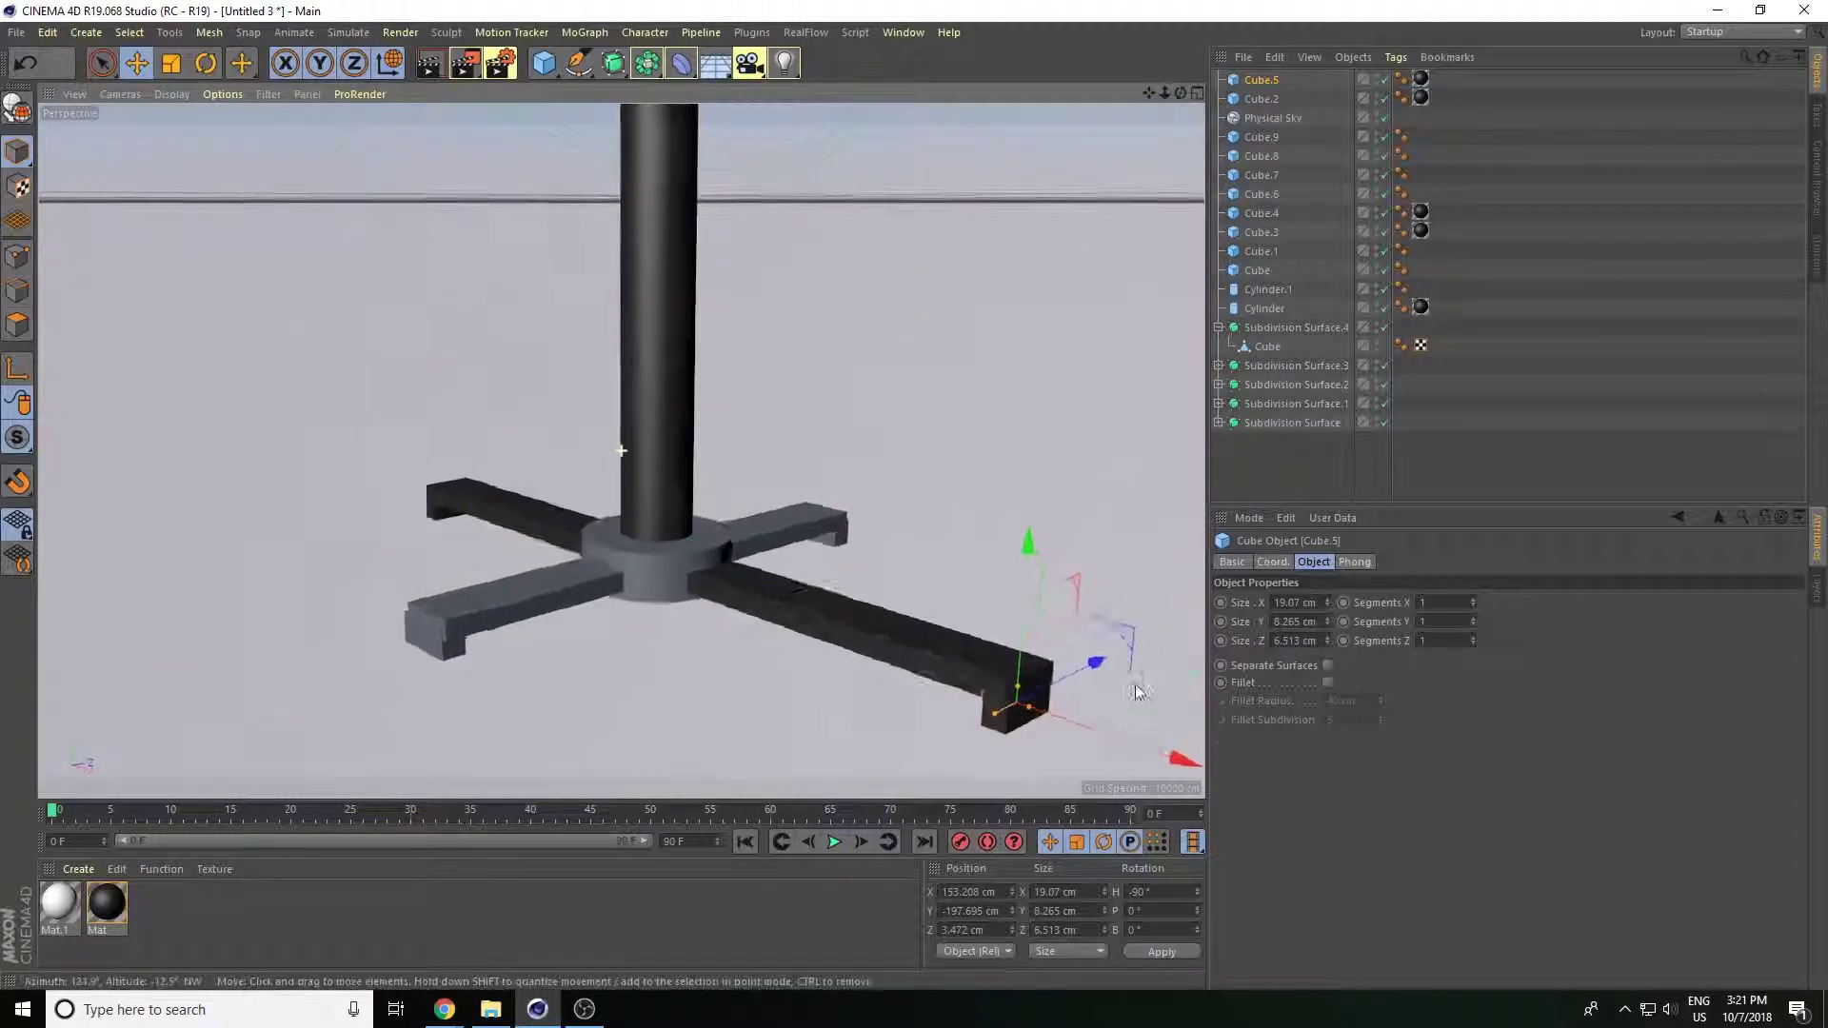
mouse_move(840, 706)
mouse_down()
mouse_move(872, 701)
mouse_move(920, 530)
mouse_move(929, 587)
mouse_move(821, 593)
mouse_up()
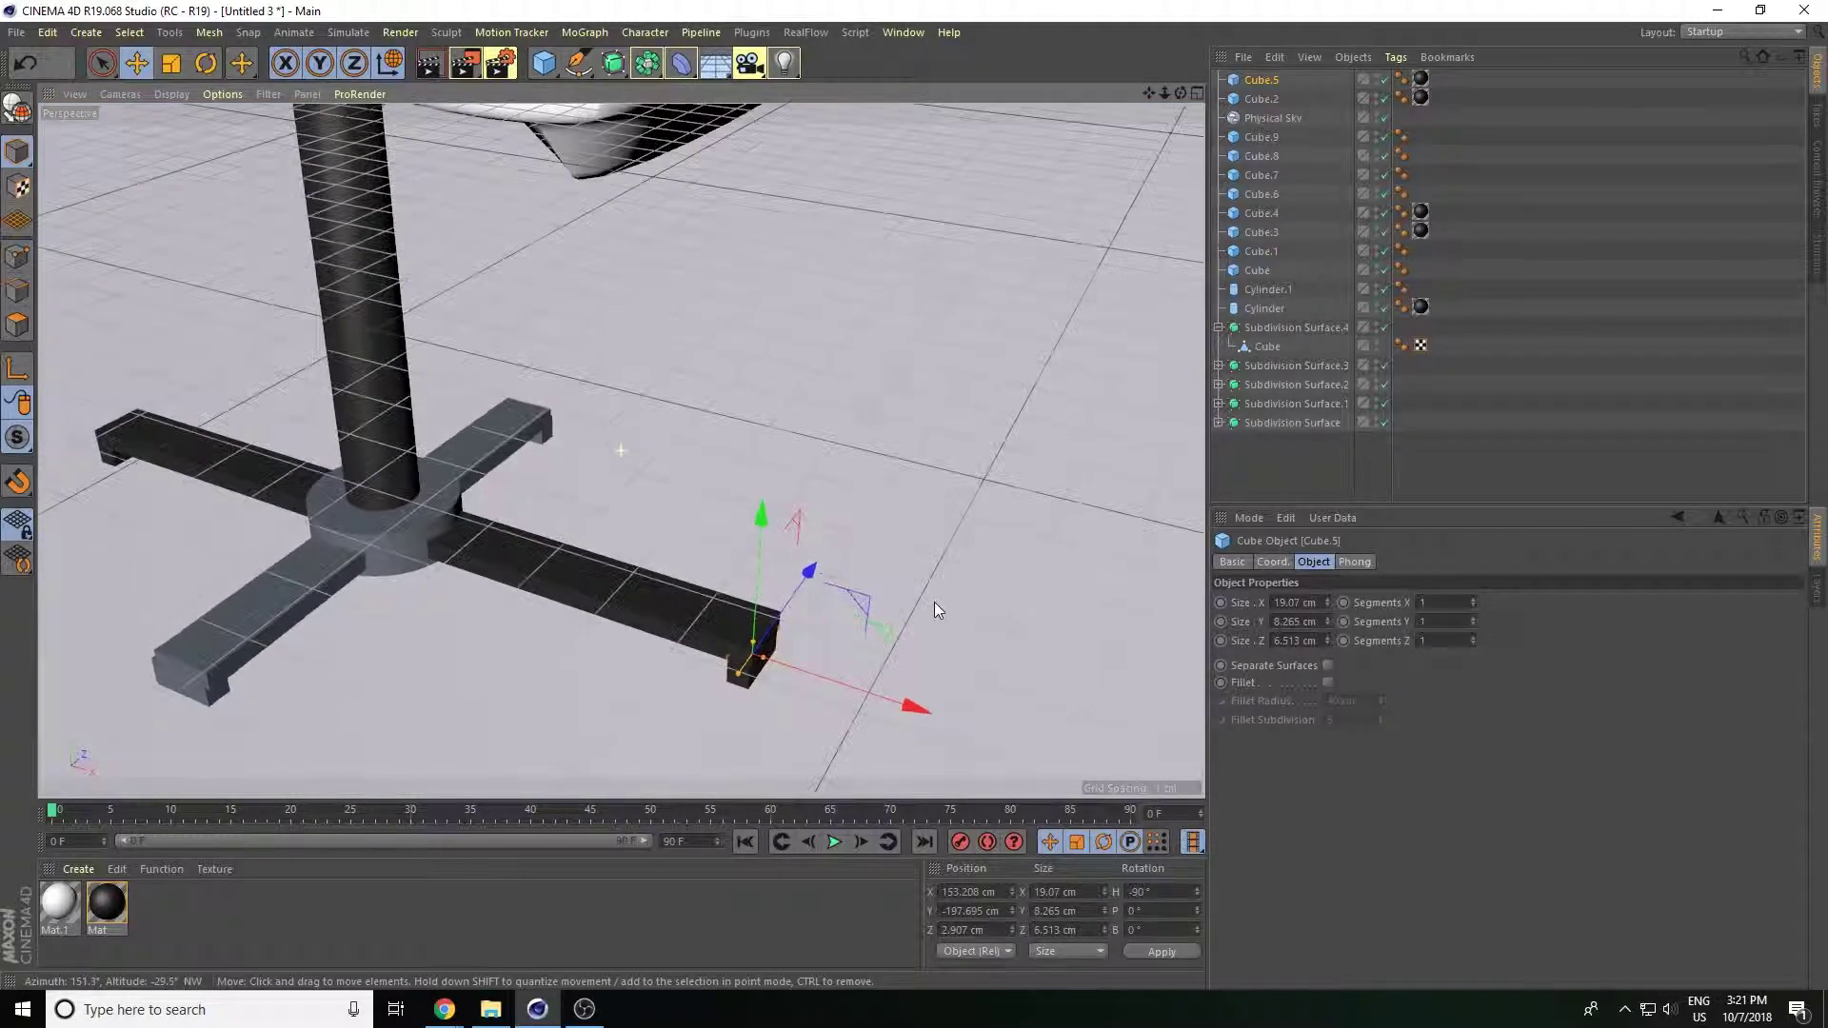
mouse_move(705, 644)
mouse_down()
mouse_move(647, 651)
mouse_move(693, 642)
mouse_move(656, 670)
mouse_up()
Shorten one cross arm of the chair base along its Z size.
drag(1164, 93, 1095, 286)
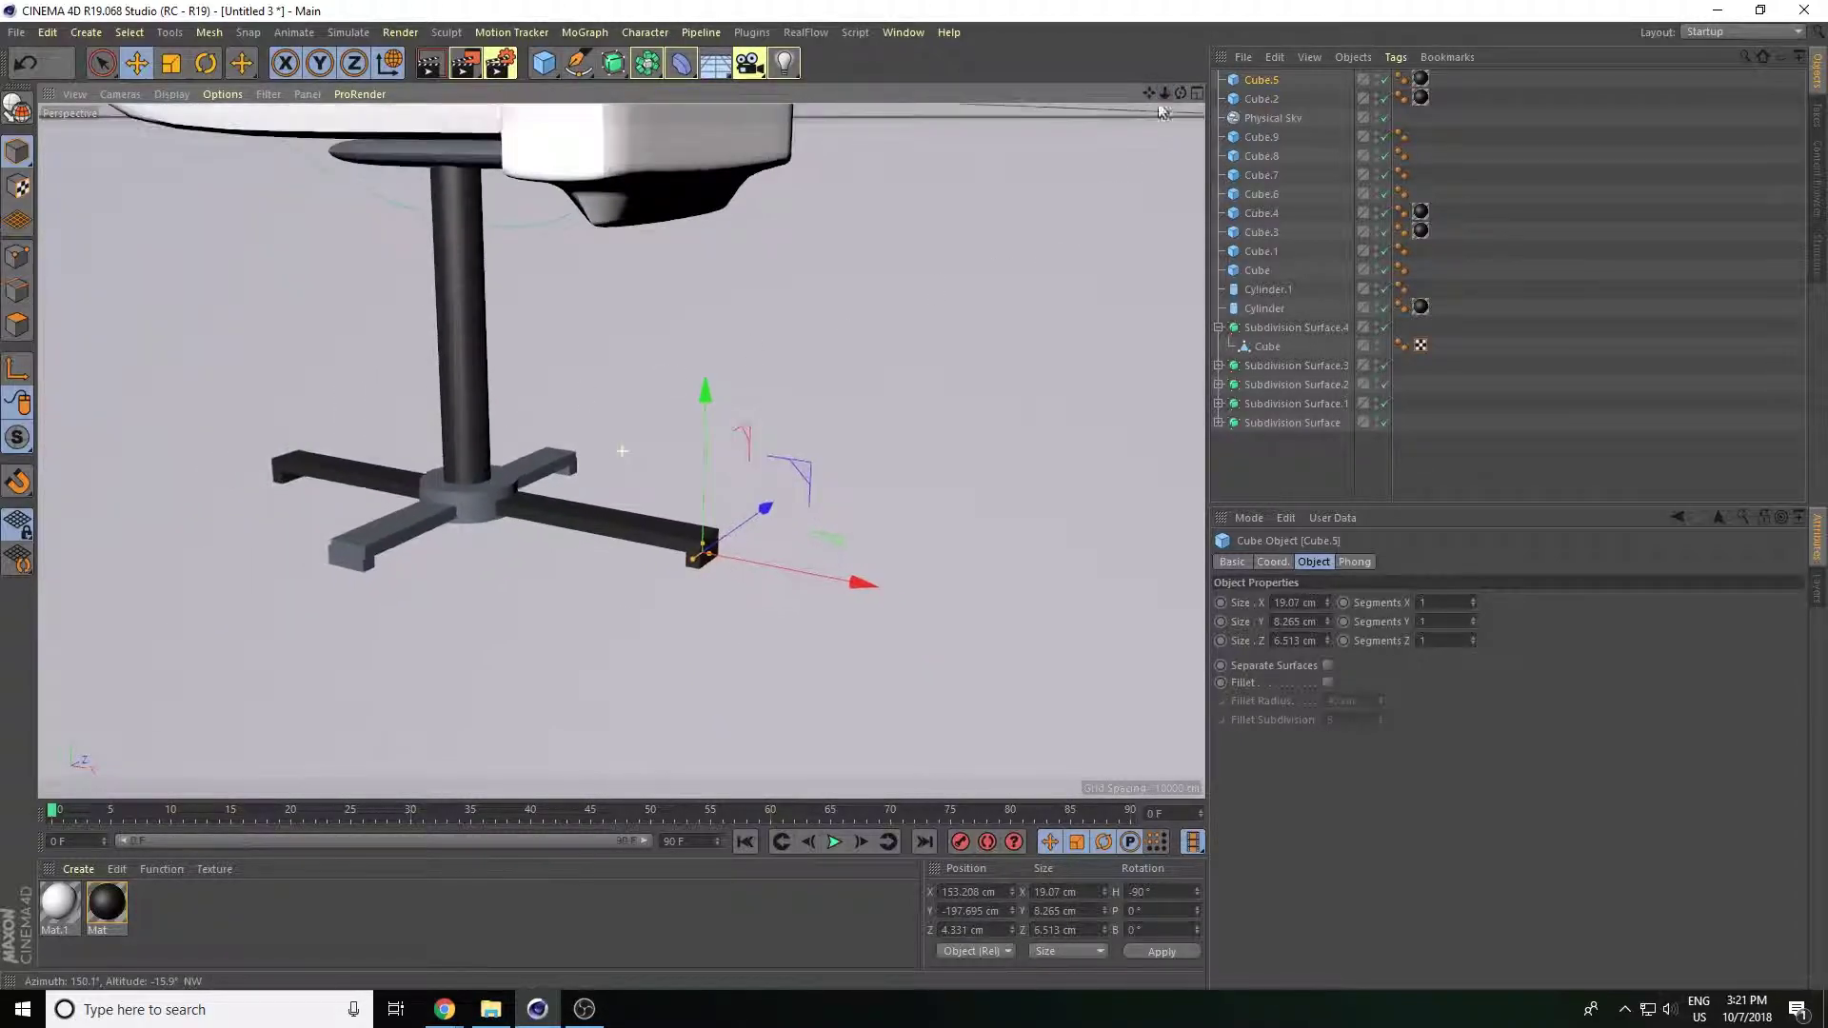
mouse_move(620, 454)
alt+mouse_down()
mouse_move(932, 390)
mouse_move(721, 629)
alt+mouse_up()
click(563, 630)
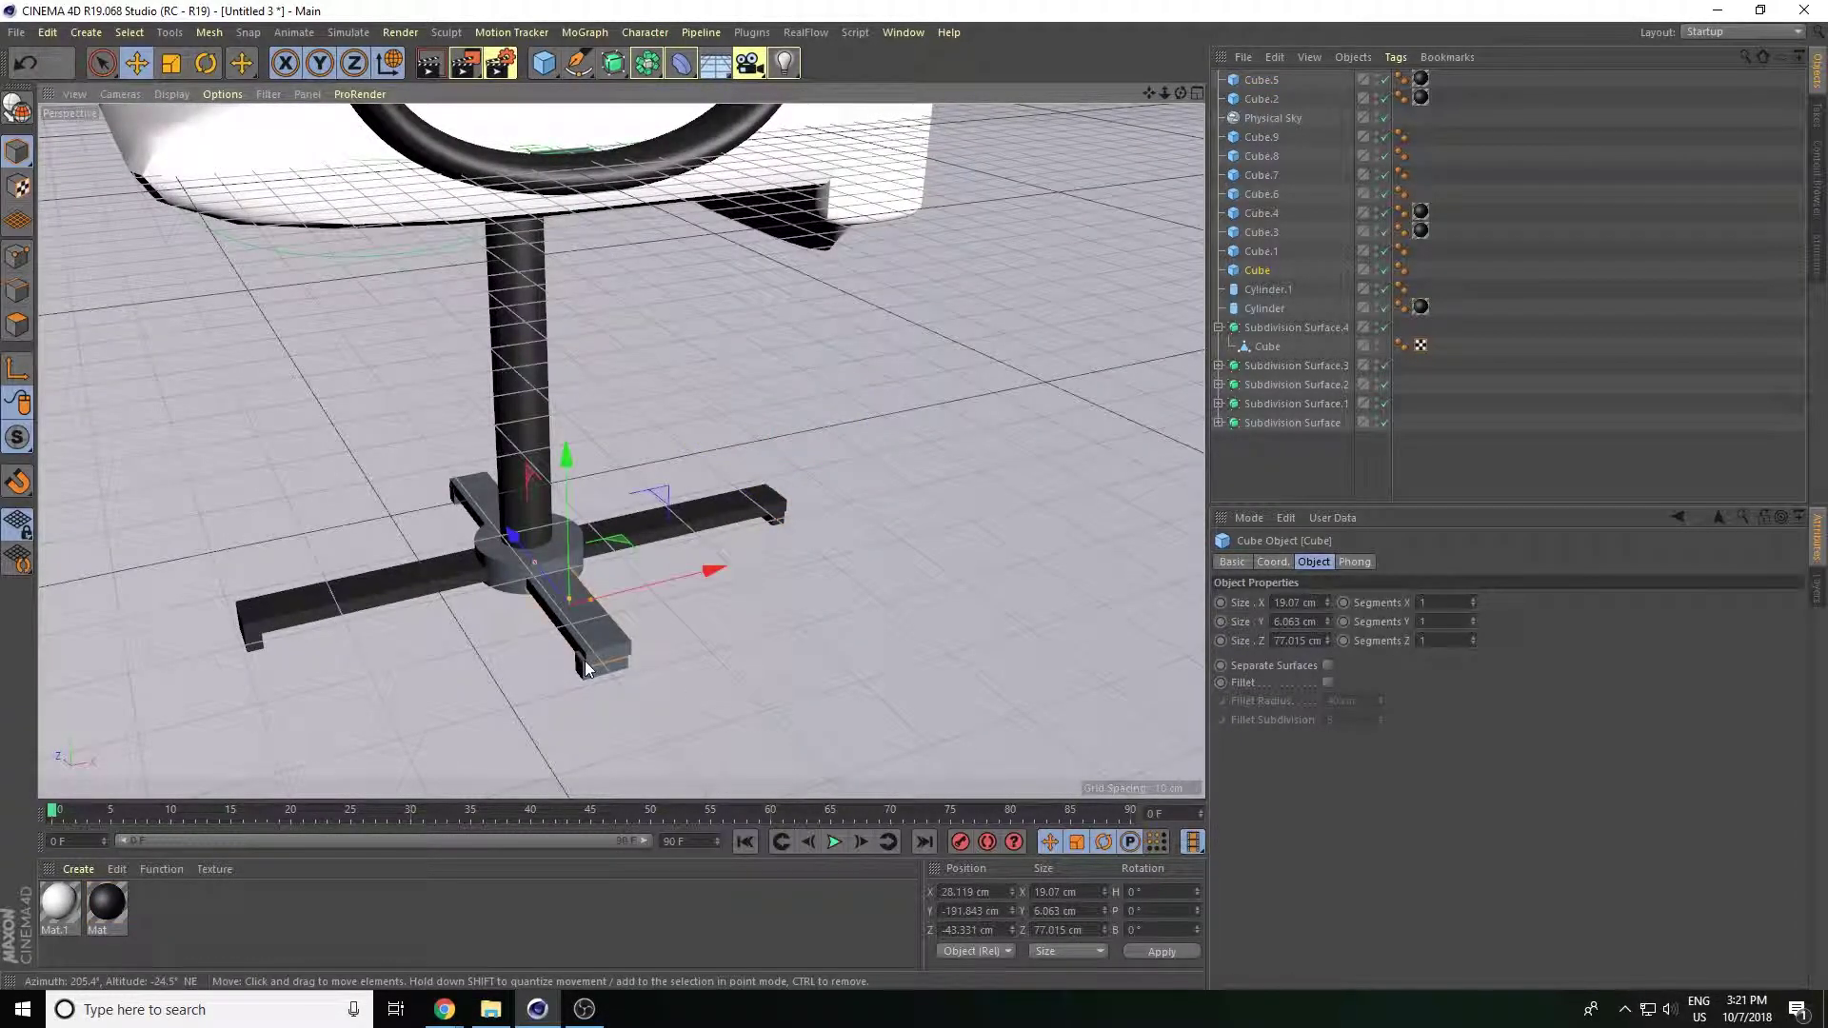
alt+drag(563, 630, 352, 642)
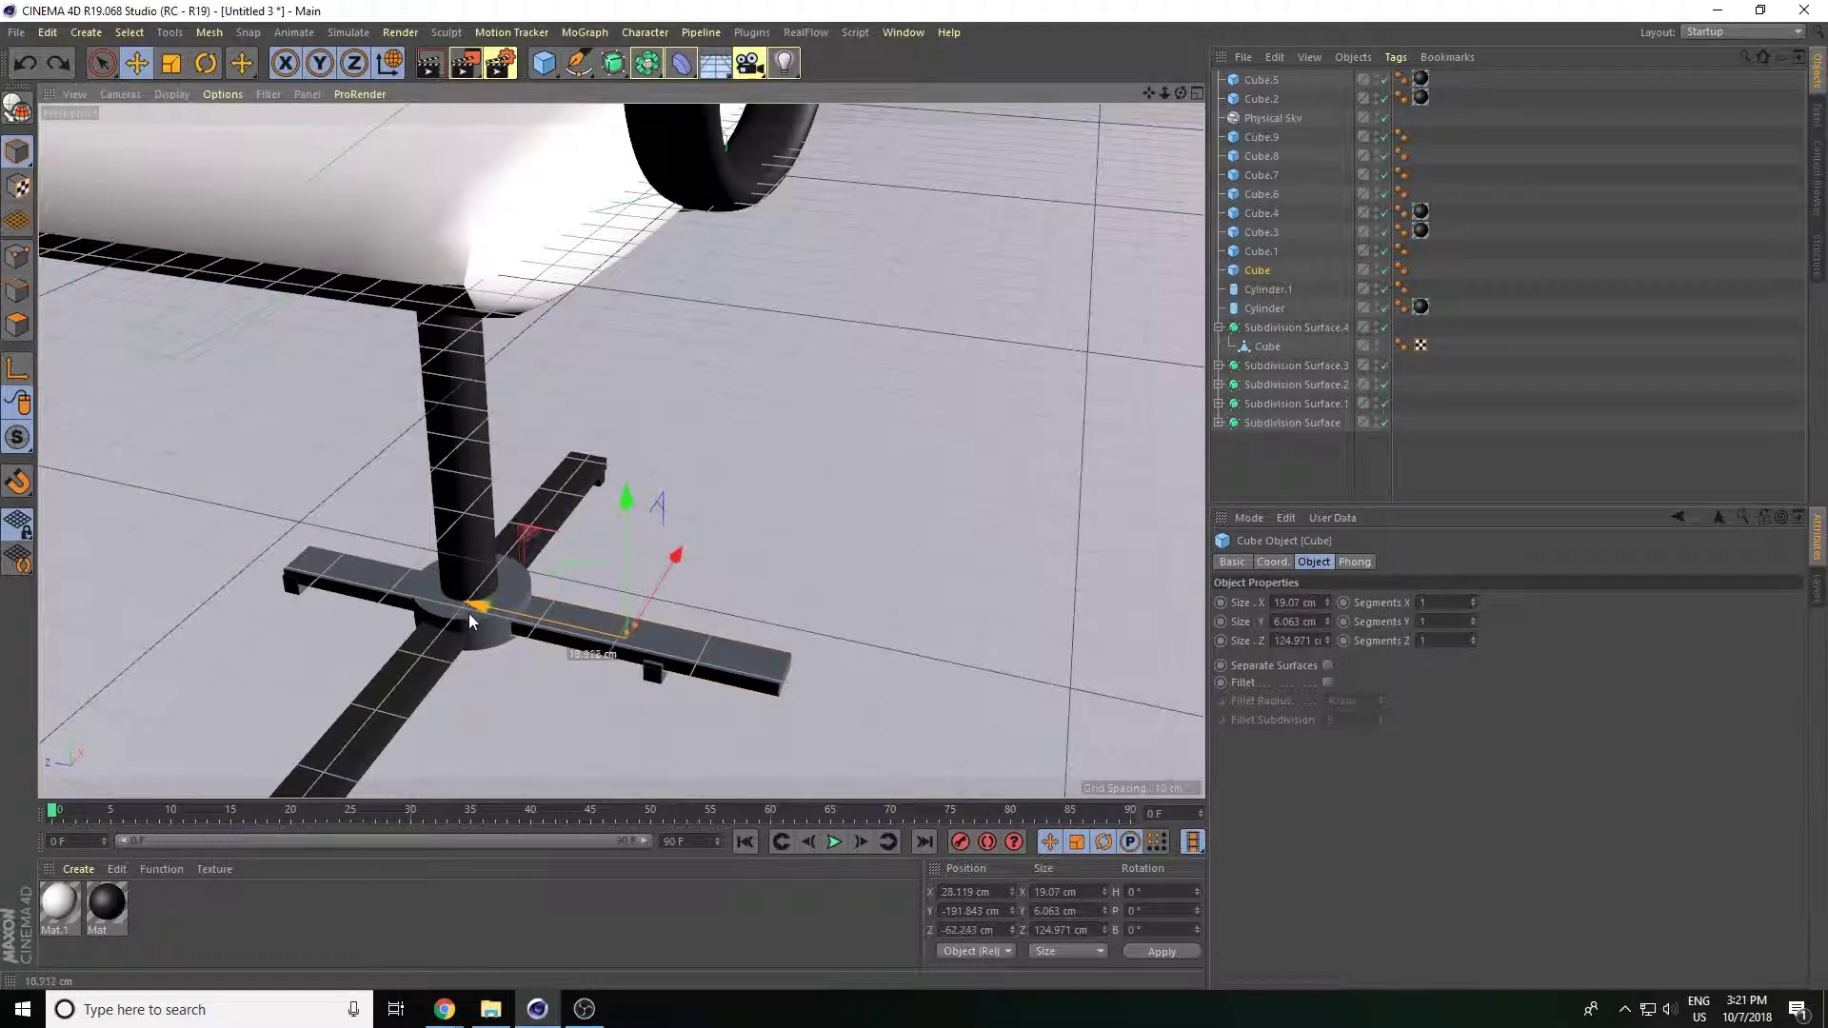
drag(1152, 103, 779, 554)
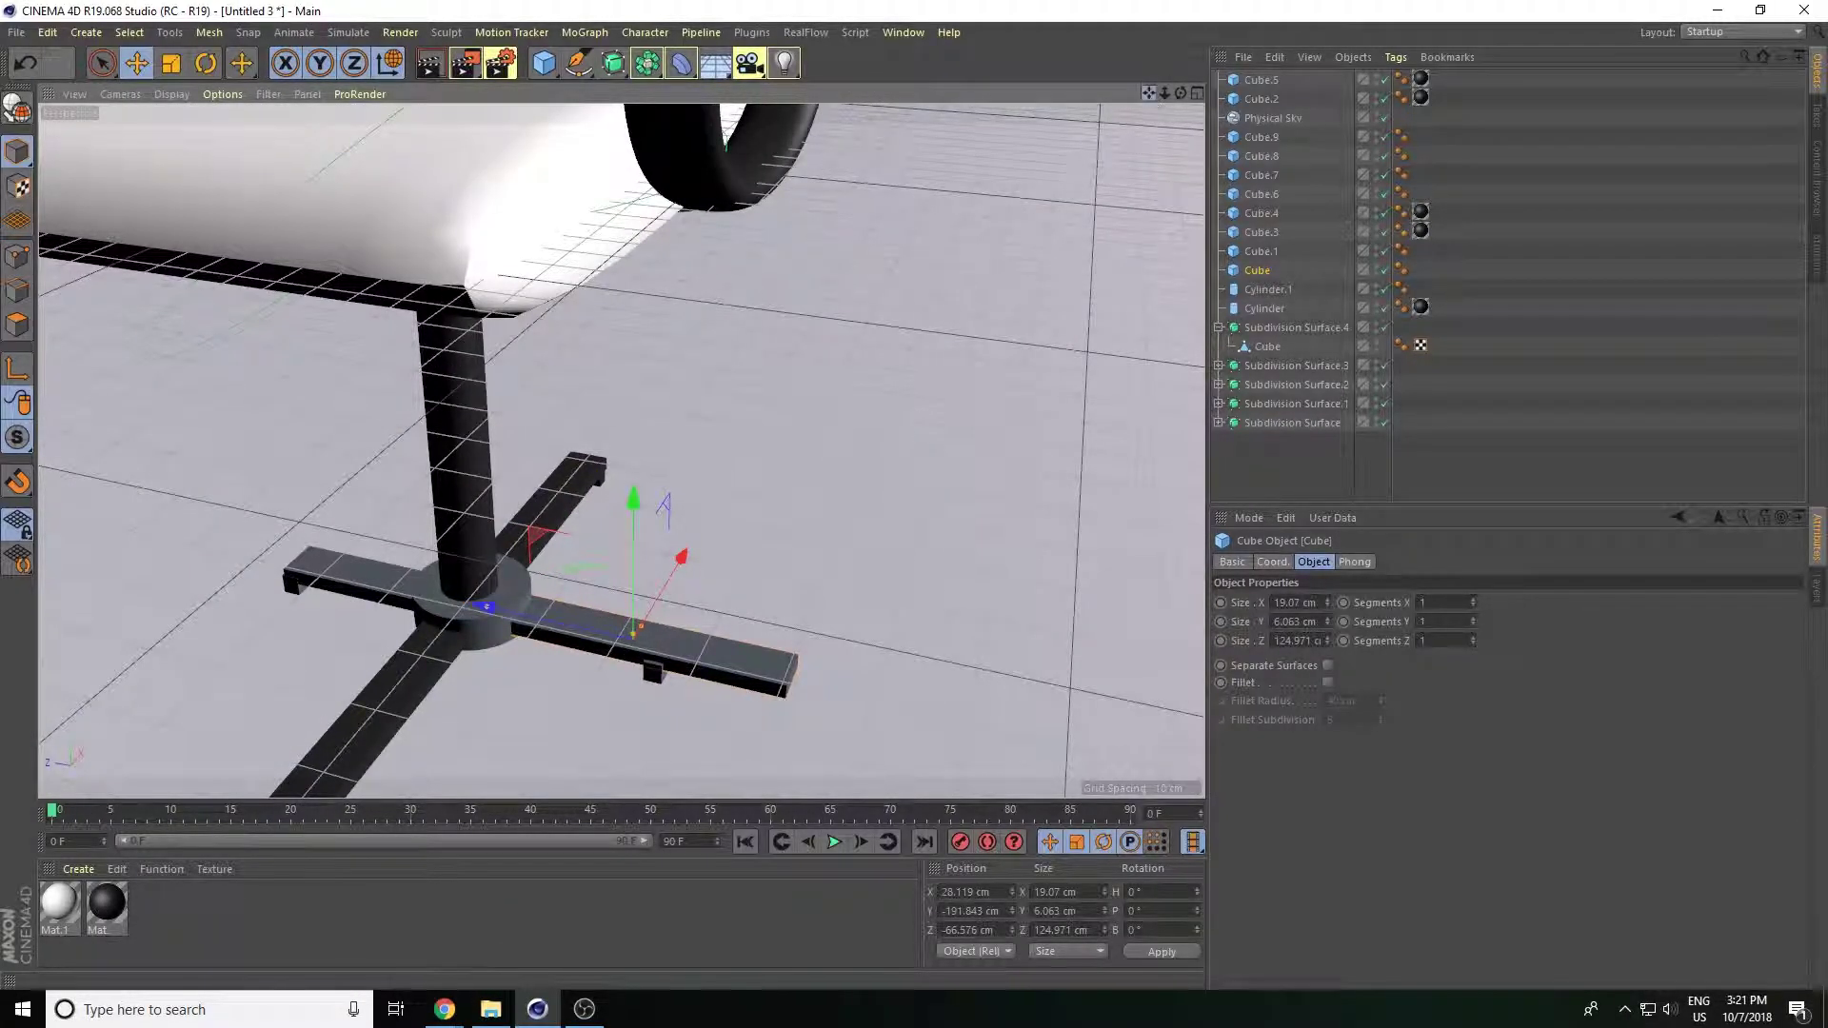
drag(549, 515, 541, 514)
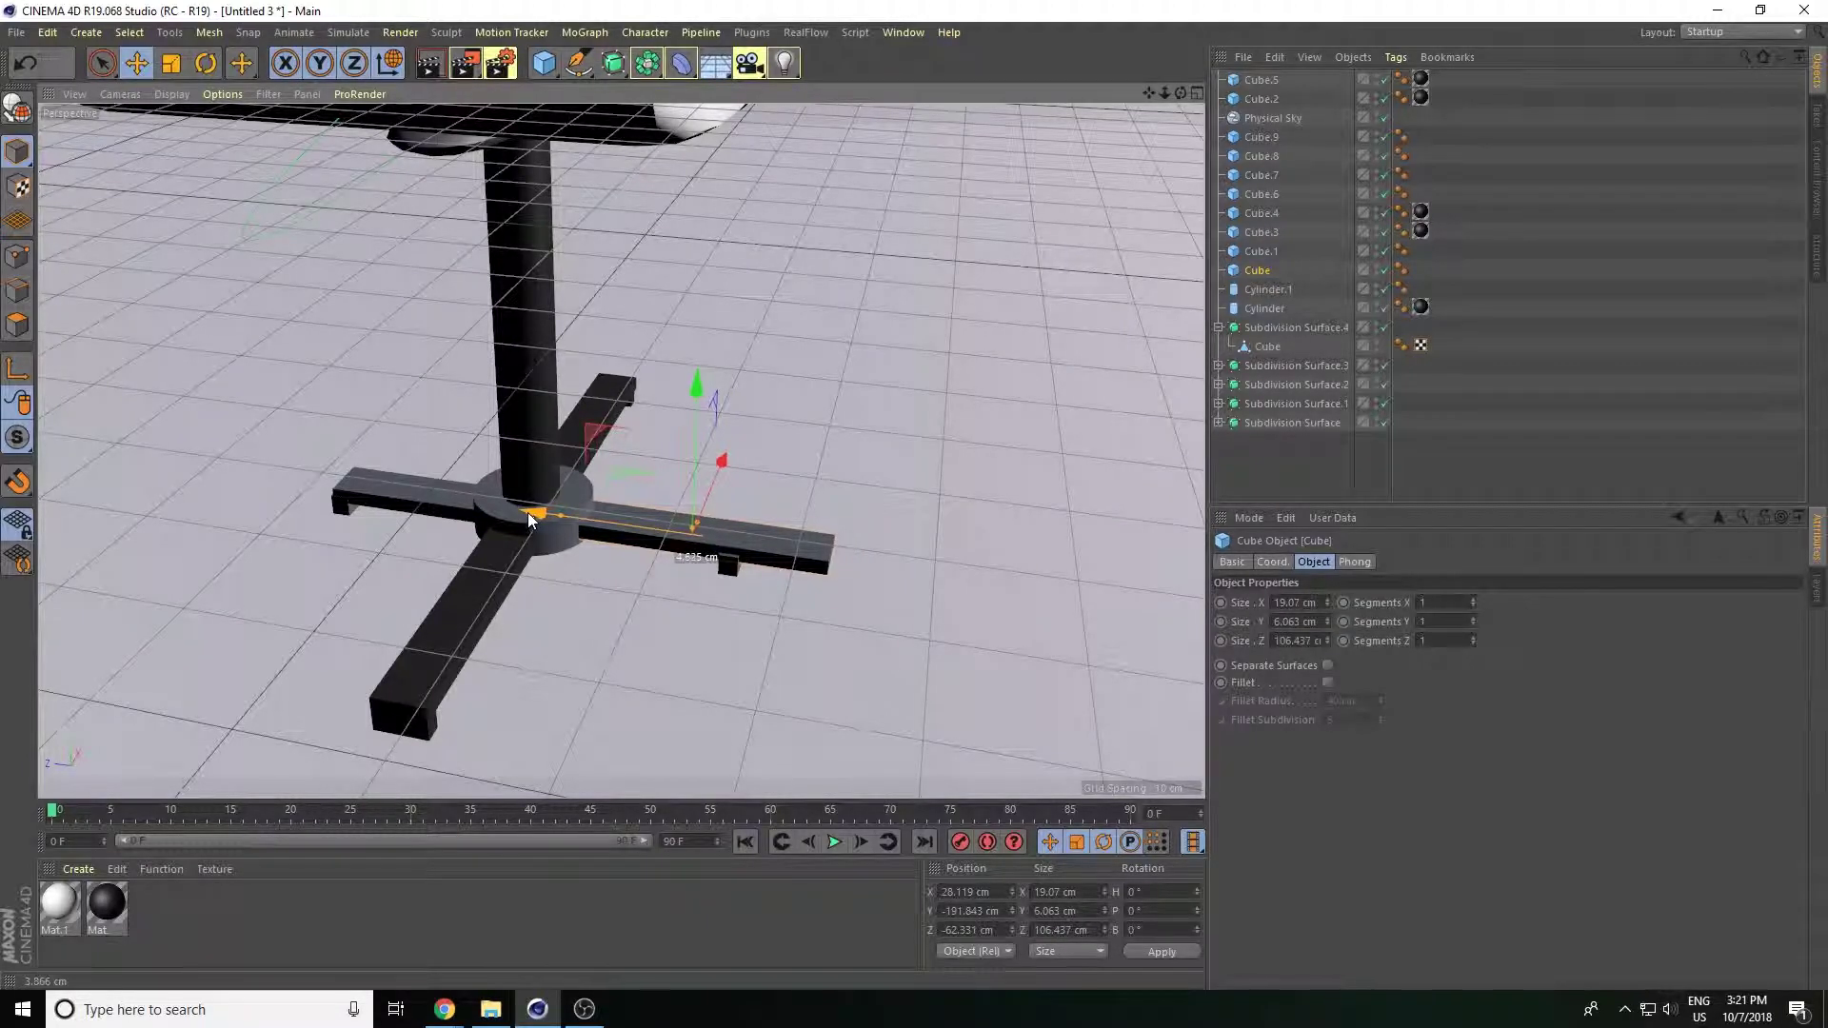
Make the shortened arm black with Mat and move foot Cube.6 to Z -110.034 cm.
mouse_move(540, 533)
alt+mouse_down()
mouse_move(670, 585)
mouse_move(658, 550)
mouse_move(636, 562)
mouse_move(929, 579)
mouse_move(778, 521)
mouse_move(892, 615)
alt+mouse_up()
click(724, 569)
drag(107, 901, 174, 827)
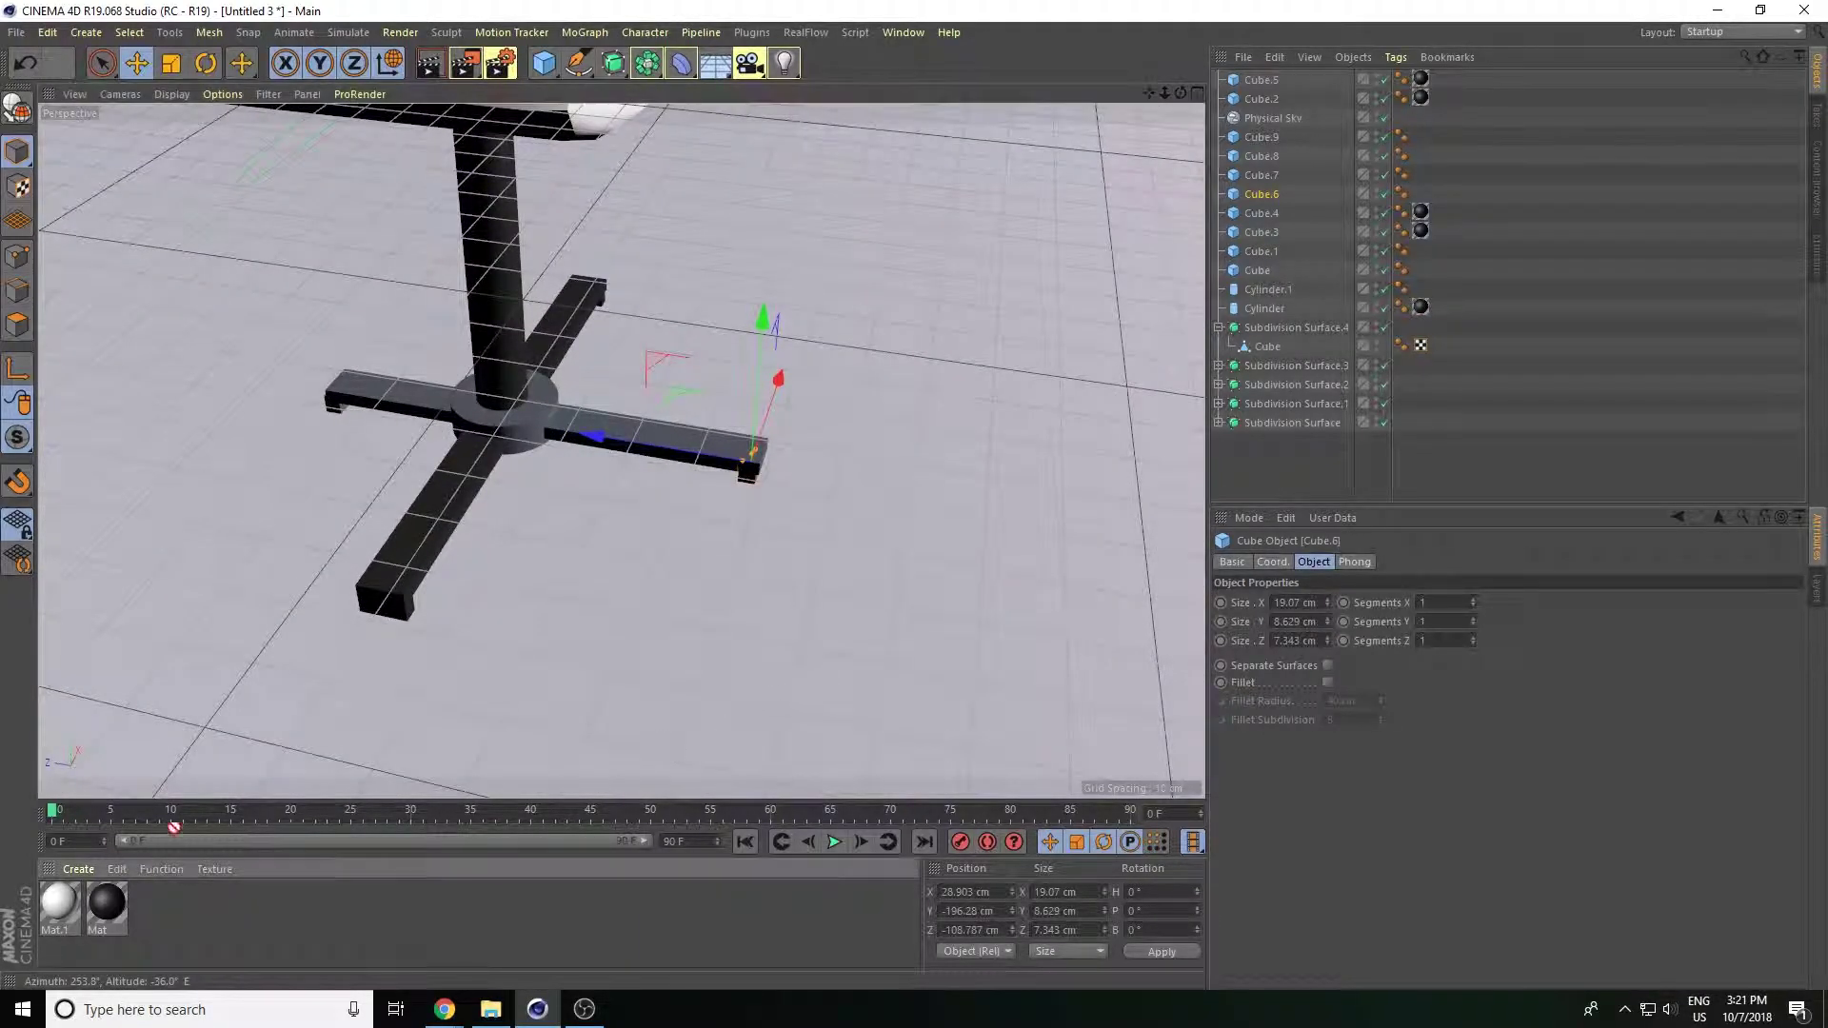
drag(674, 425, 666, 442)
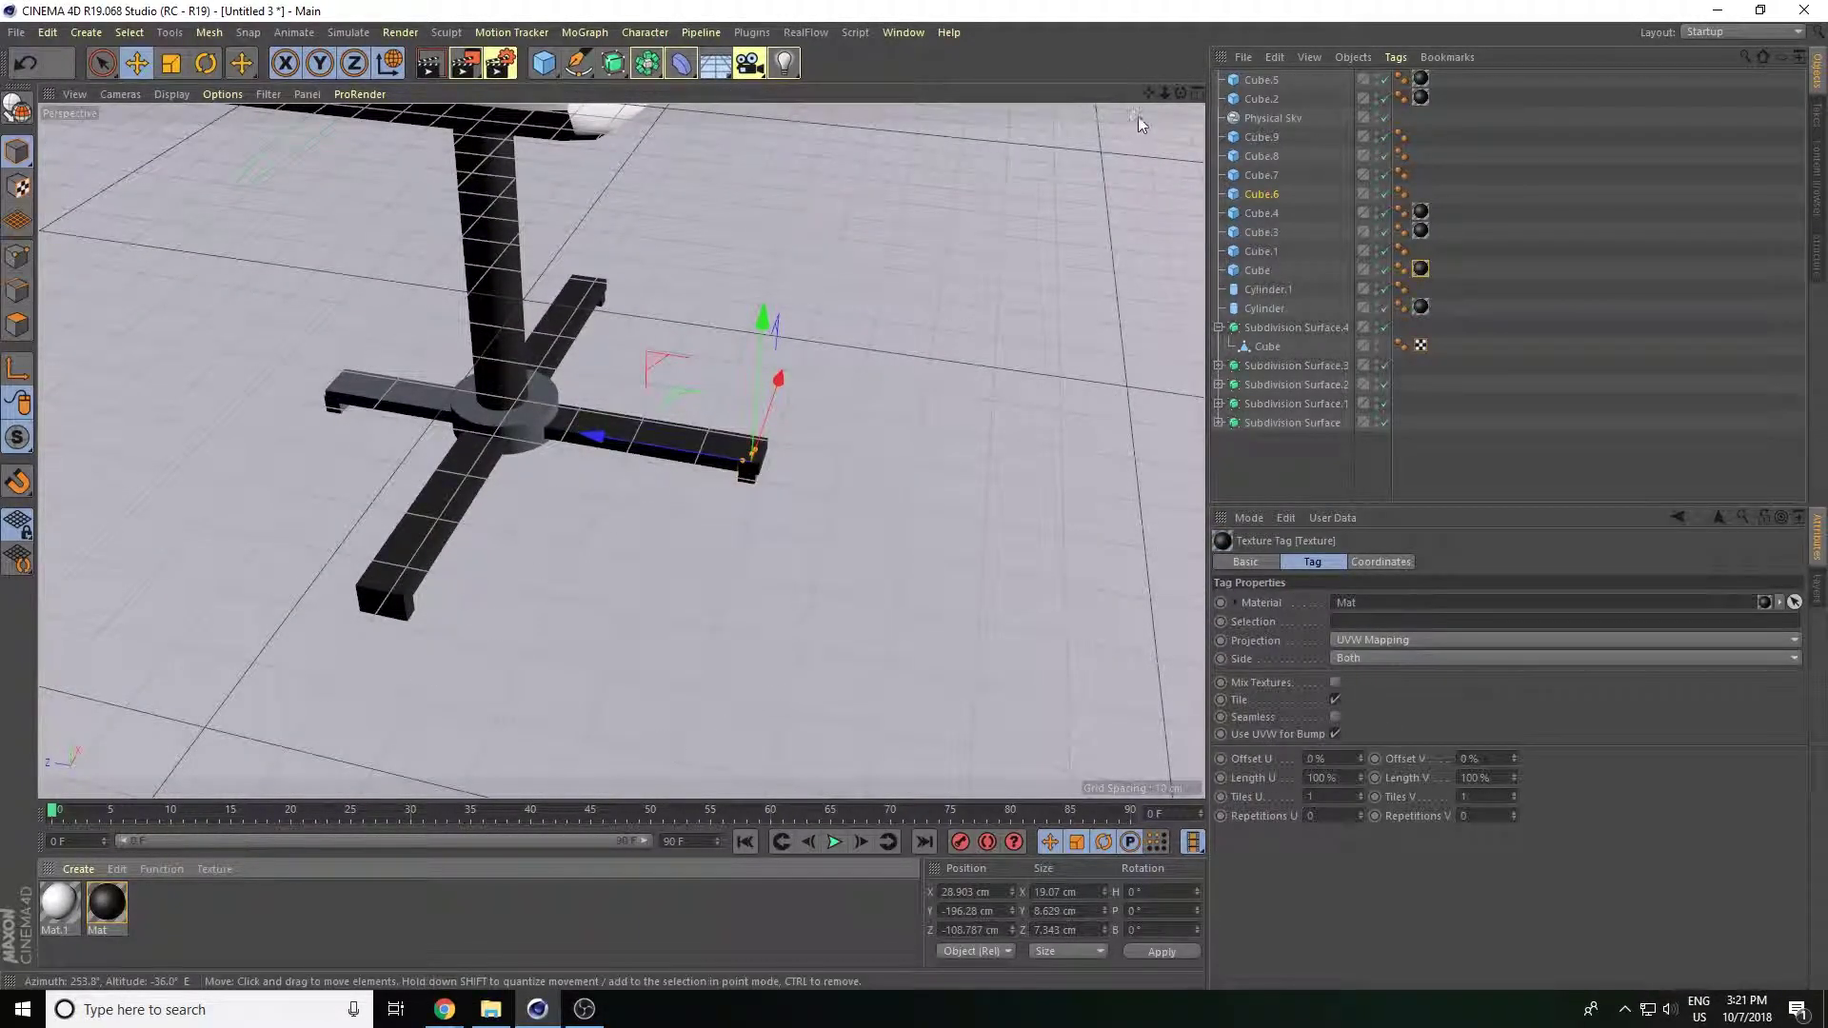
alt+drag(1139, 116, 961, 376)
drag(689, 458, 689, 459)
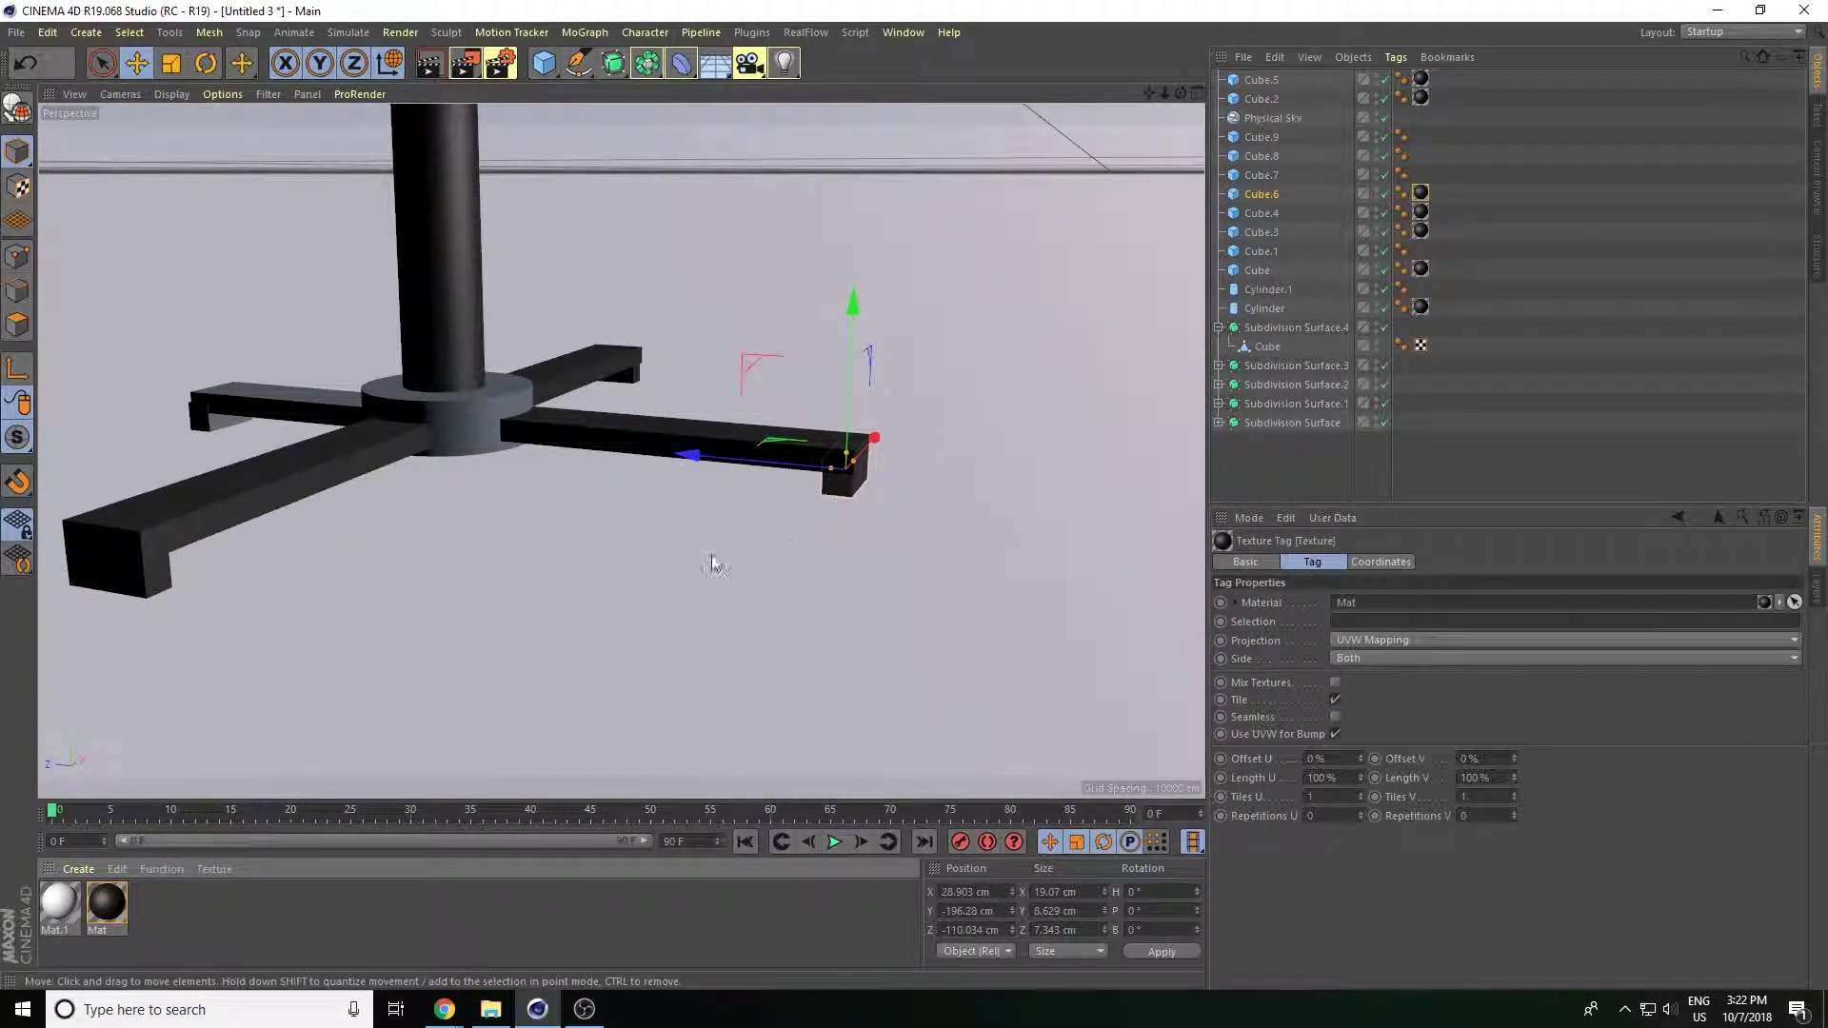
drag(1164, 94, 674, 530)
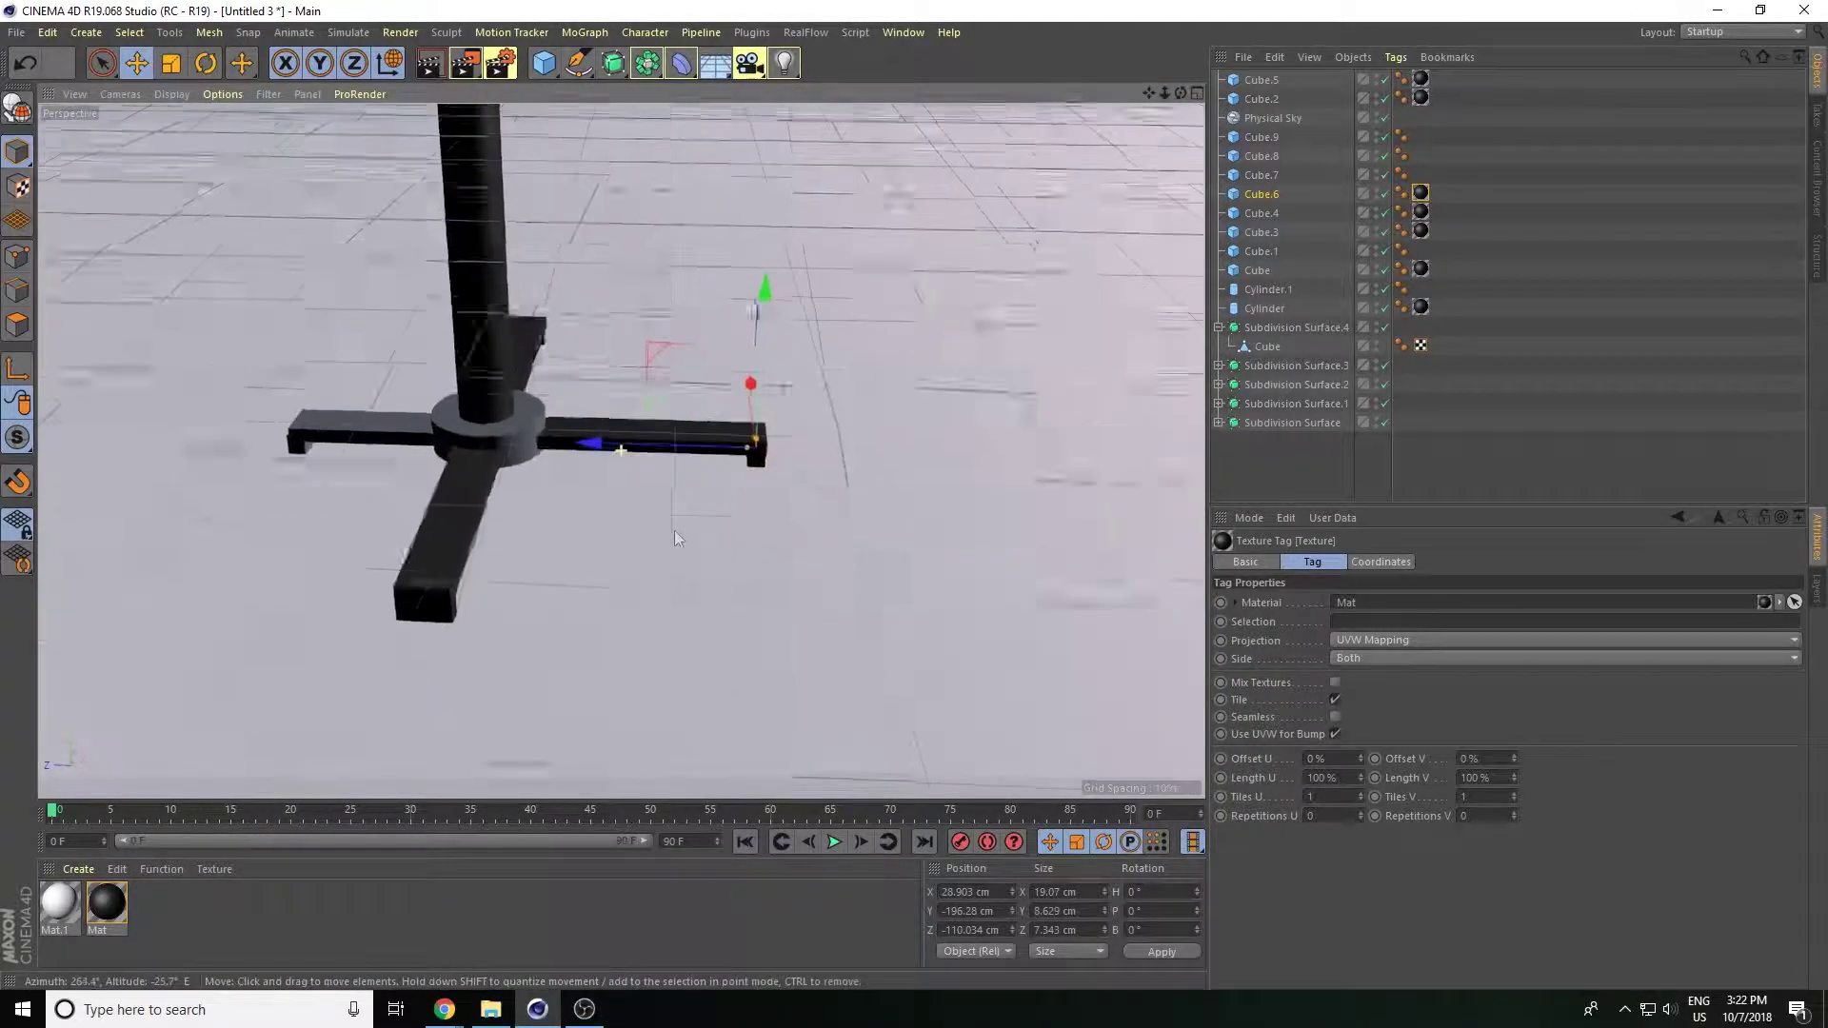
Delete the old left arm Cube.1 and its foot, and copy the shortened right arm to the left.
click(346, 438)
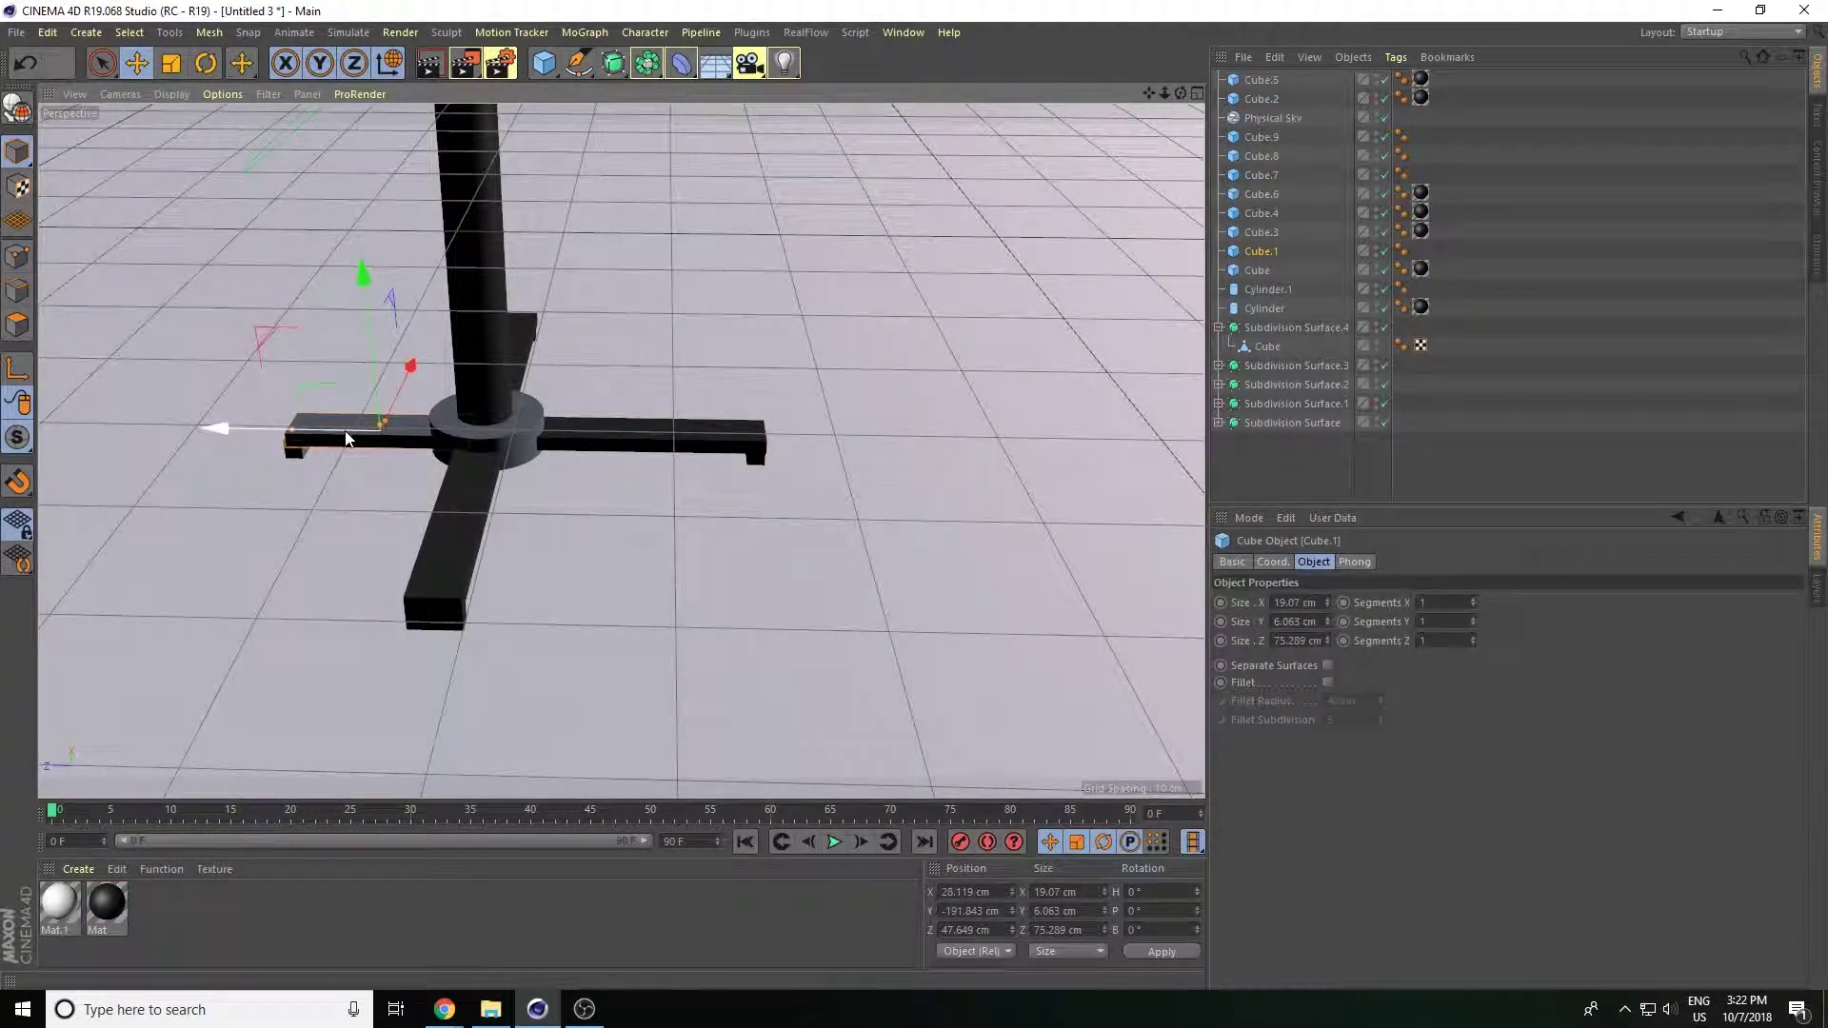
key(Delete)
click(303, 446)
key(Delete)
click(626, 454)
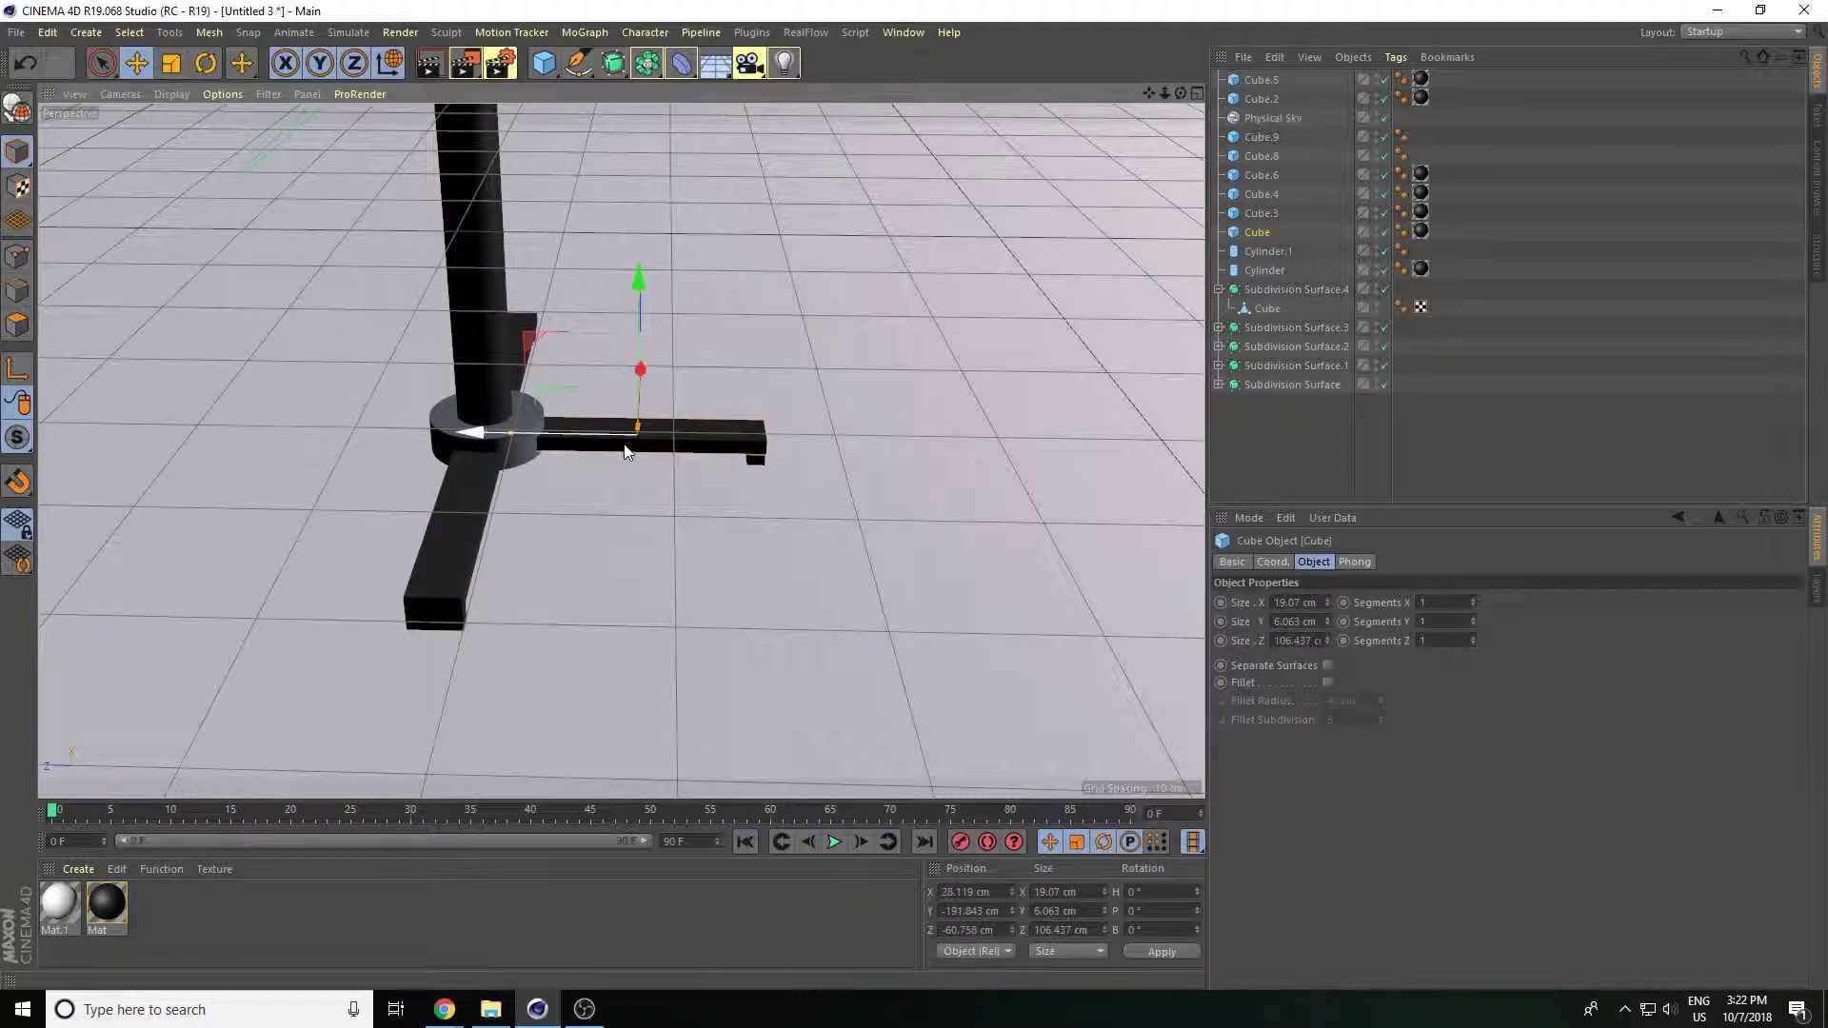
mouse_move(616, 447)
ctrl+mouse_down()
mouse_move(138, 433)
mouse_move(179, 440)
ctrl+mouse_up()
Copy the foot to the new left arm's tip at Z 121.45 cm and make hub disc Cylinder.1 black.
click(750, 463)
mouse_move(751, 461)
ctrl+mouse_down()
mouse_move(592, 442)
mouse_move(610, 453)
mouse_move(44, 465)
ctrl+mouse_up()
mouse_move(44, 465)
alt+mouse_down()
mouse_move(53, 651)
mouse_move(282, 654)
mouse_move(453, 554)
mouse_move(424, 542)
alt+mouse_up()
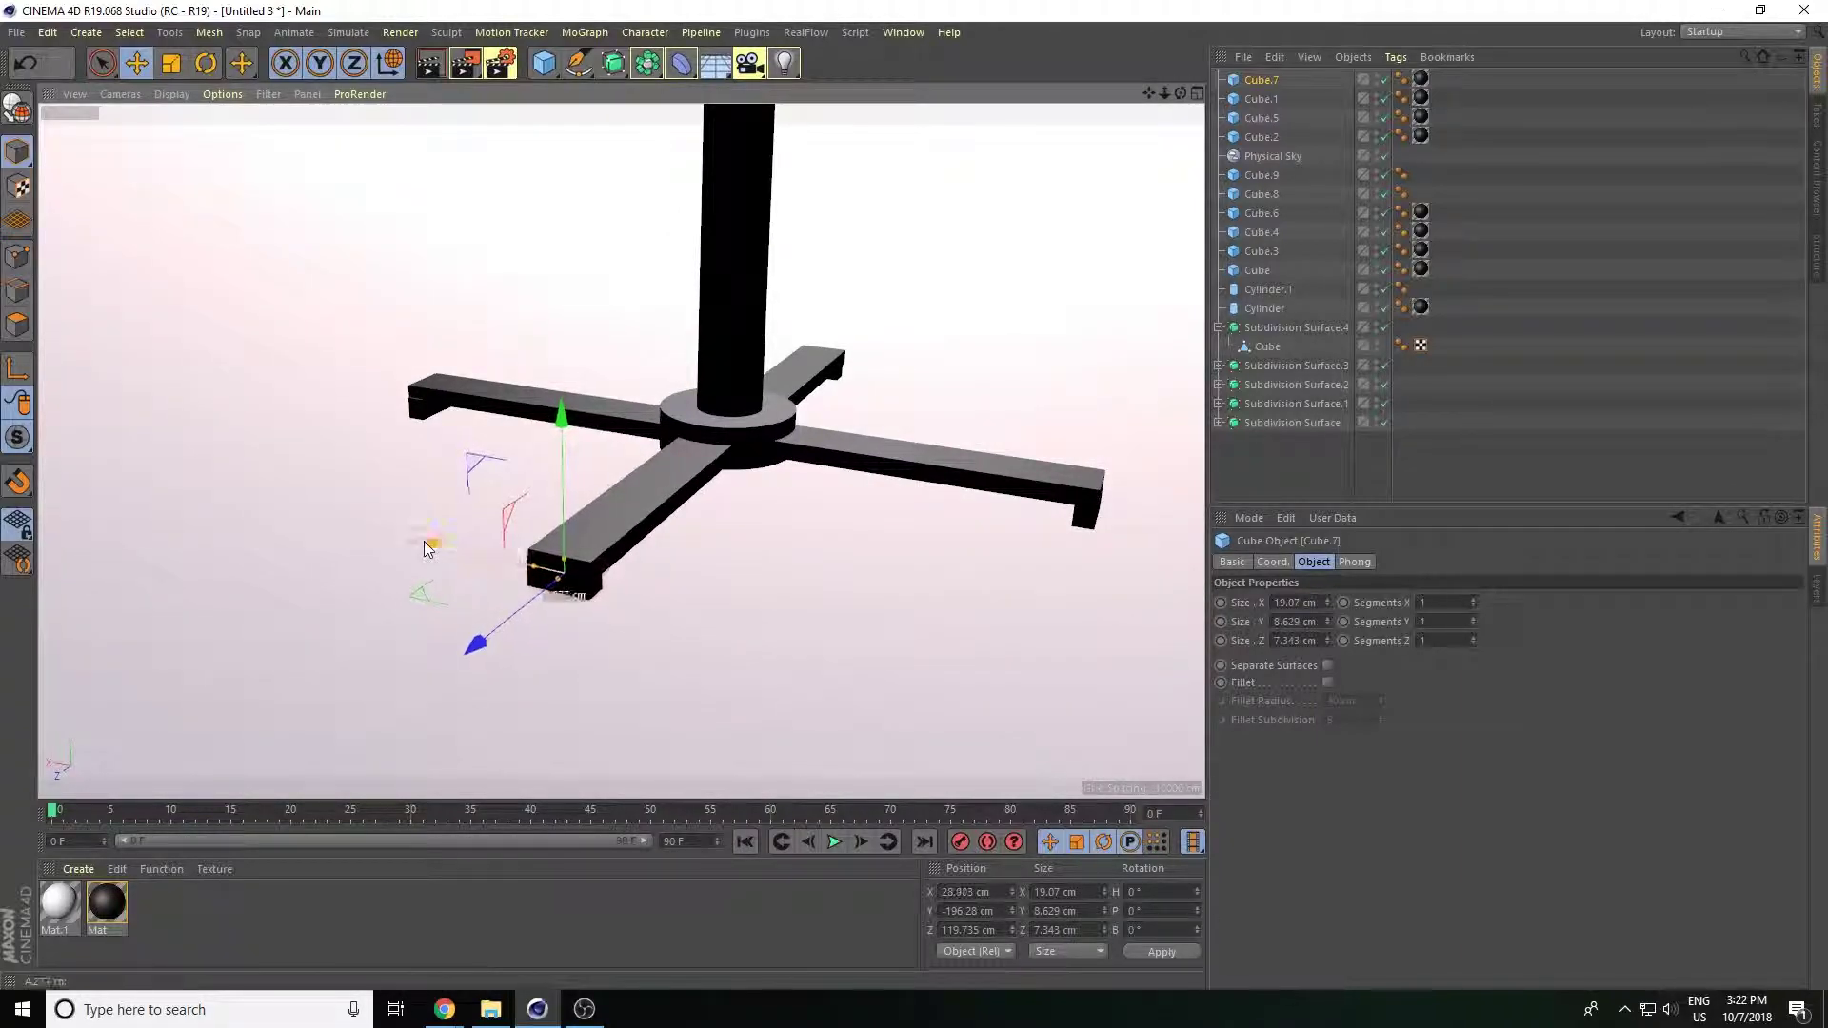
mouse_move(667, 628)
alt+mouse_down()
mouse_move(546, 632)
mouse_move(409, 529)
alt+mouse_up()
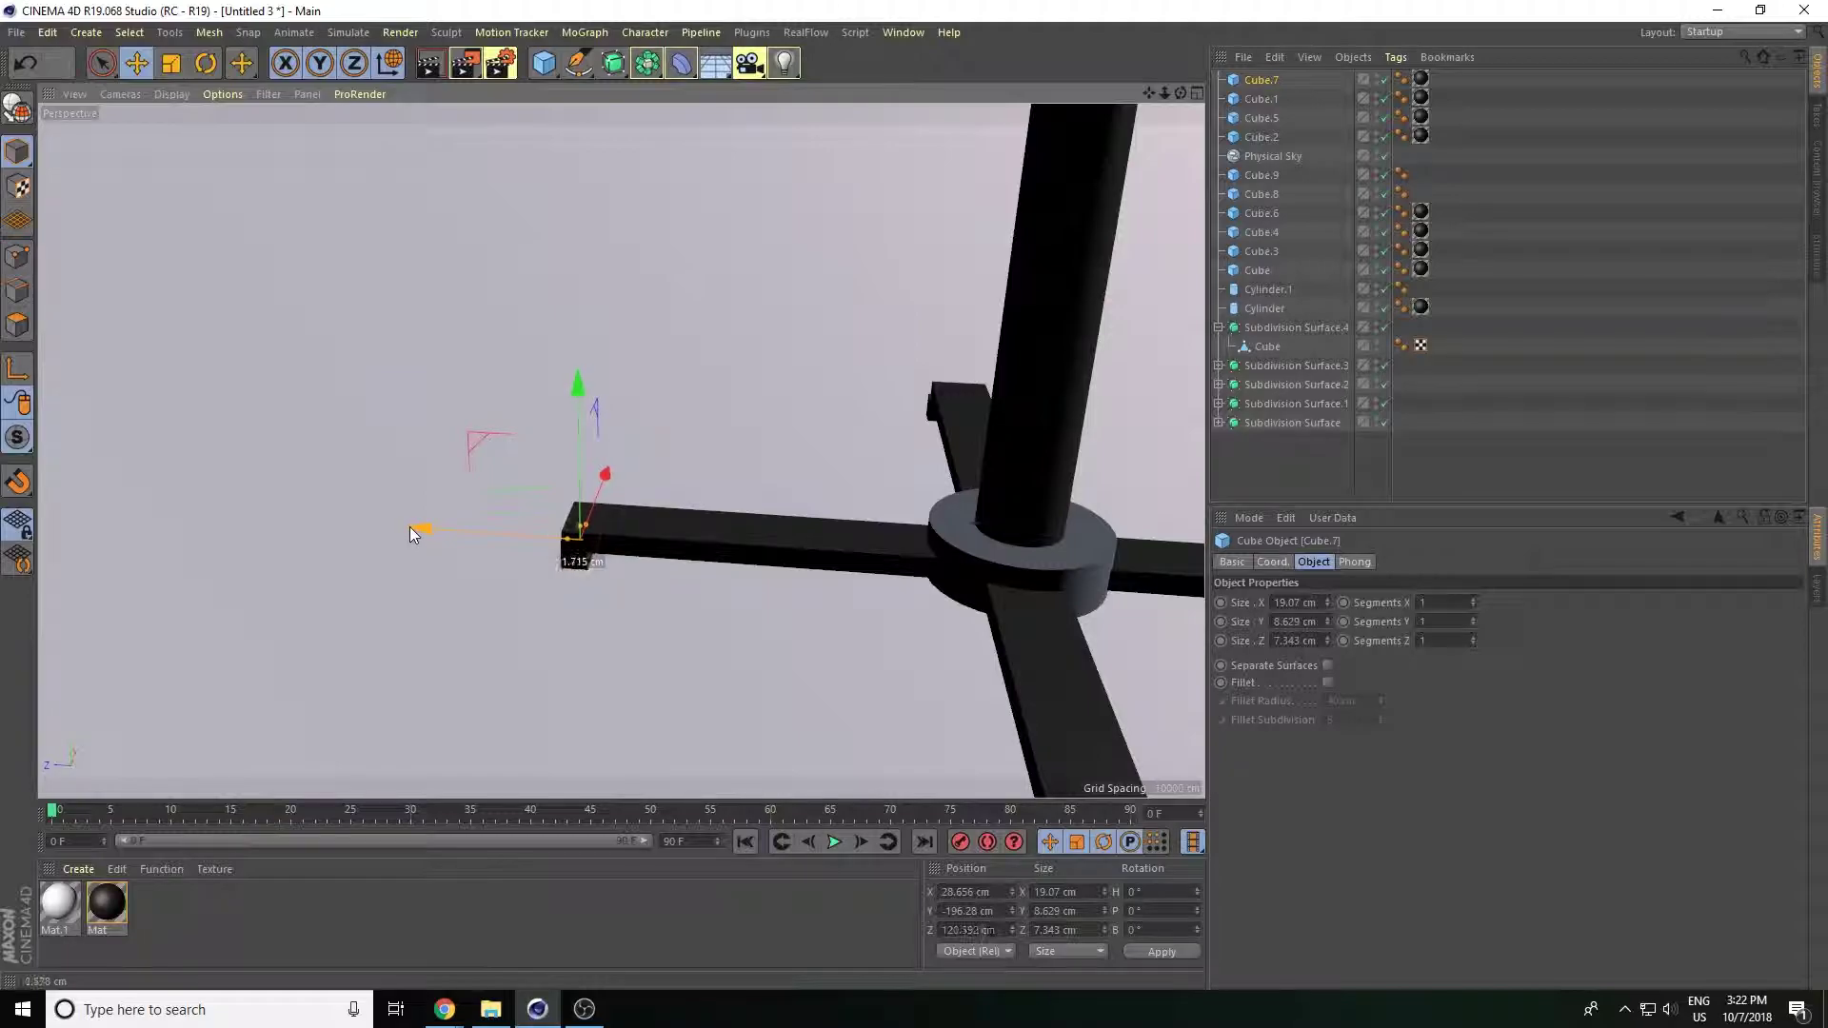
drag(1180, 100, 1021, 393)
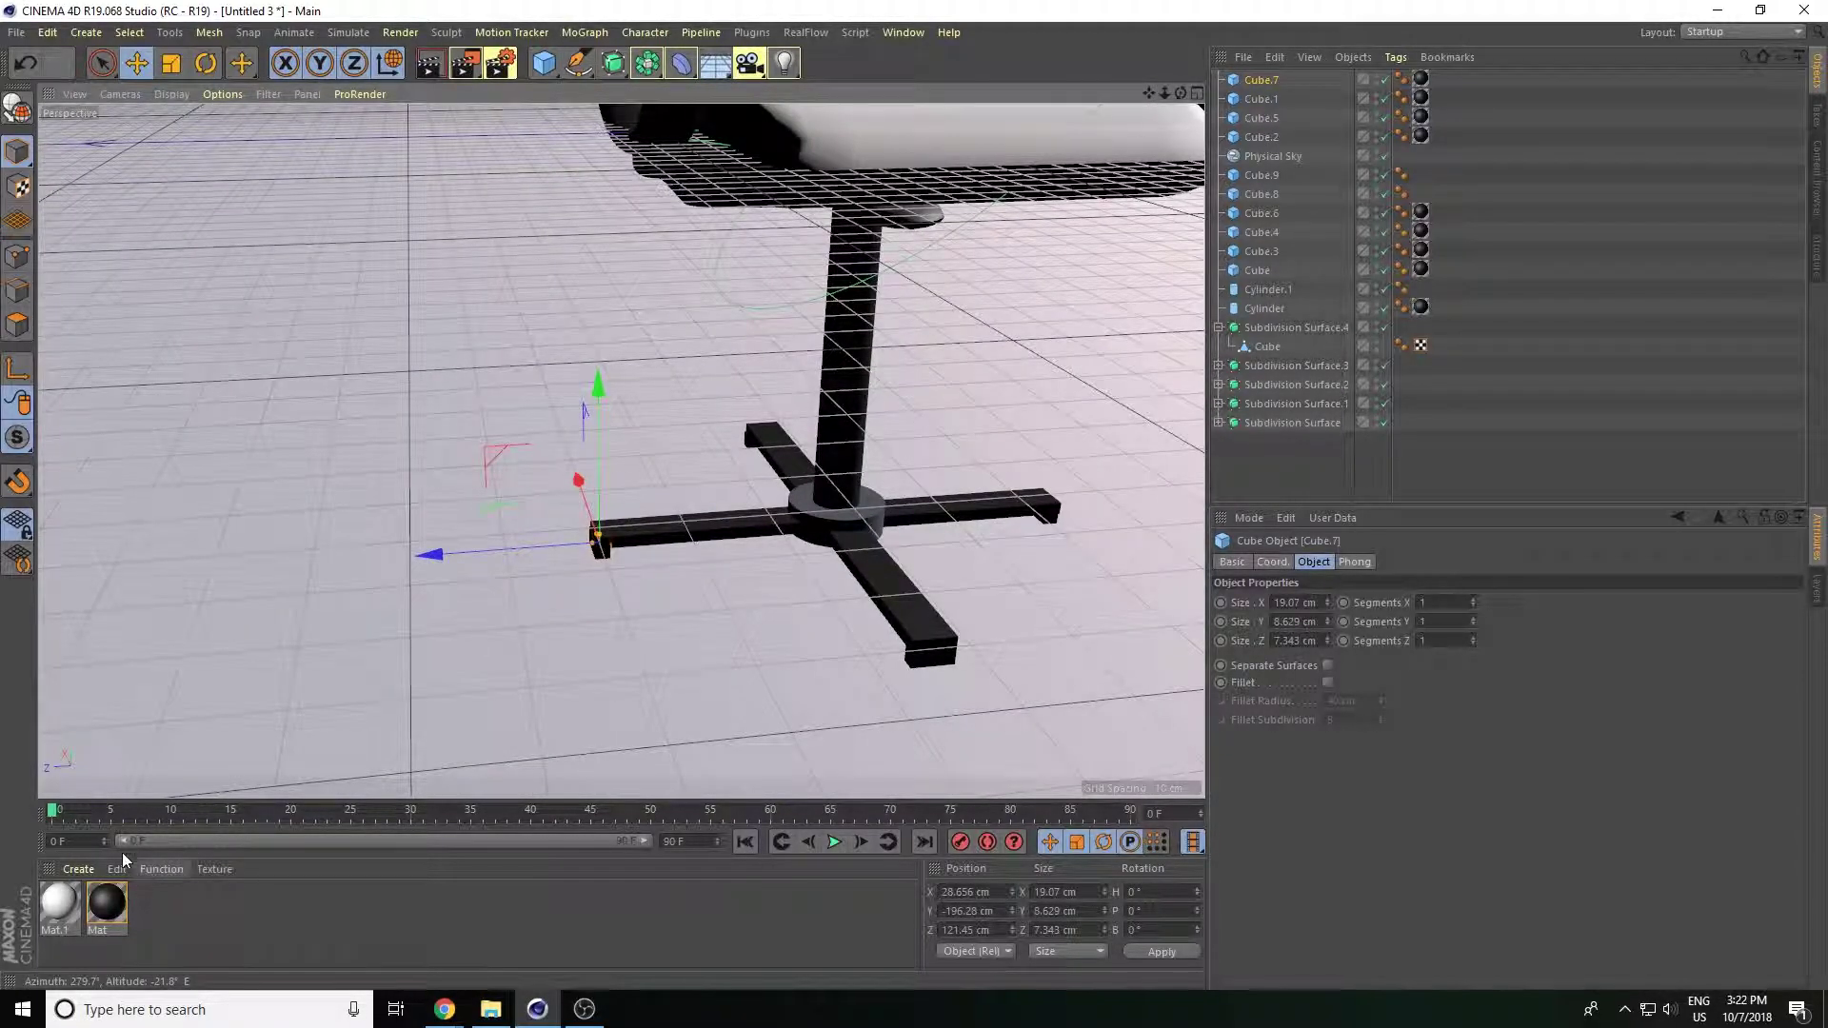
drag(106, 903, 826, 515)
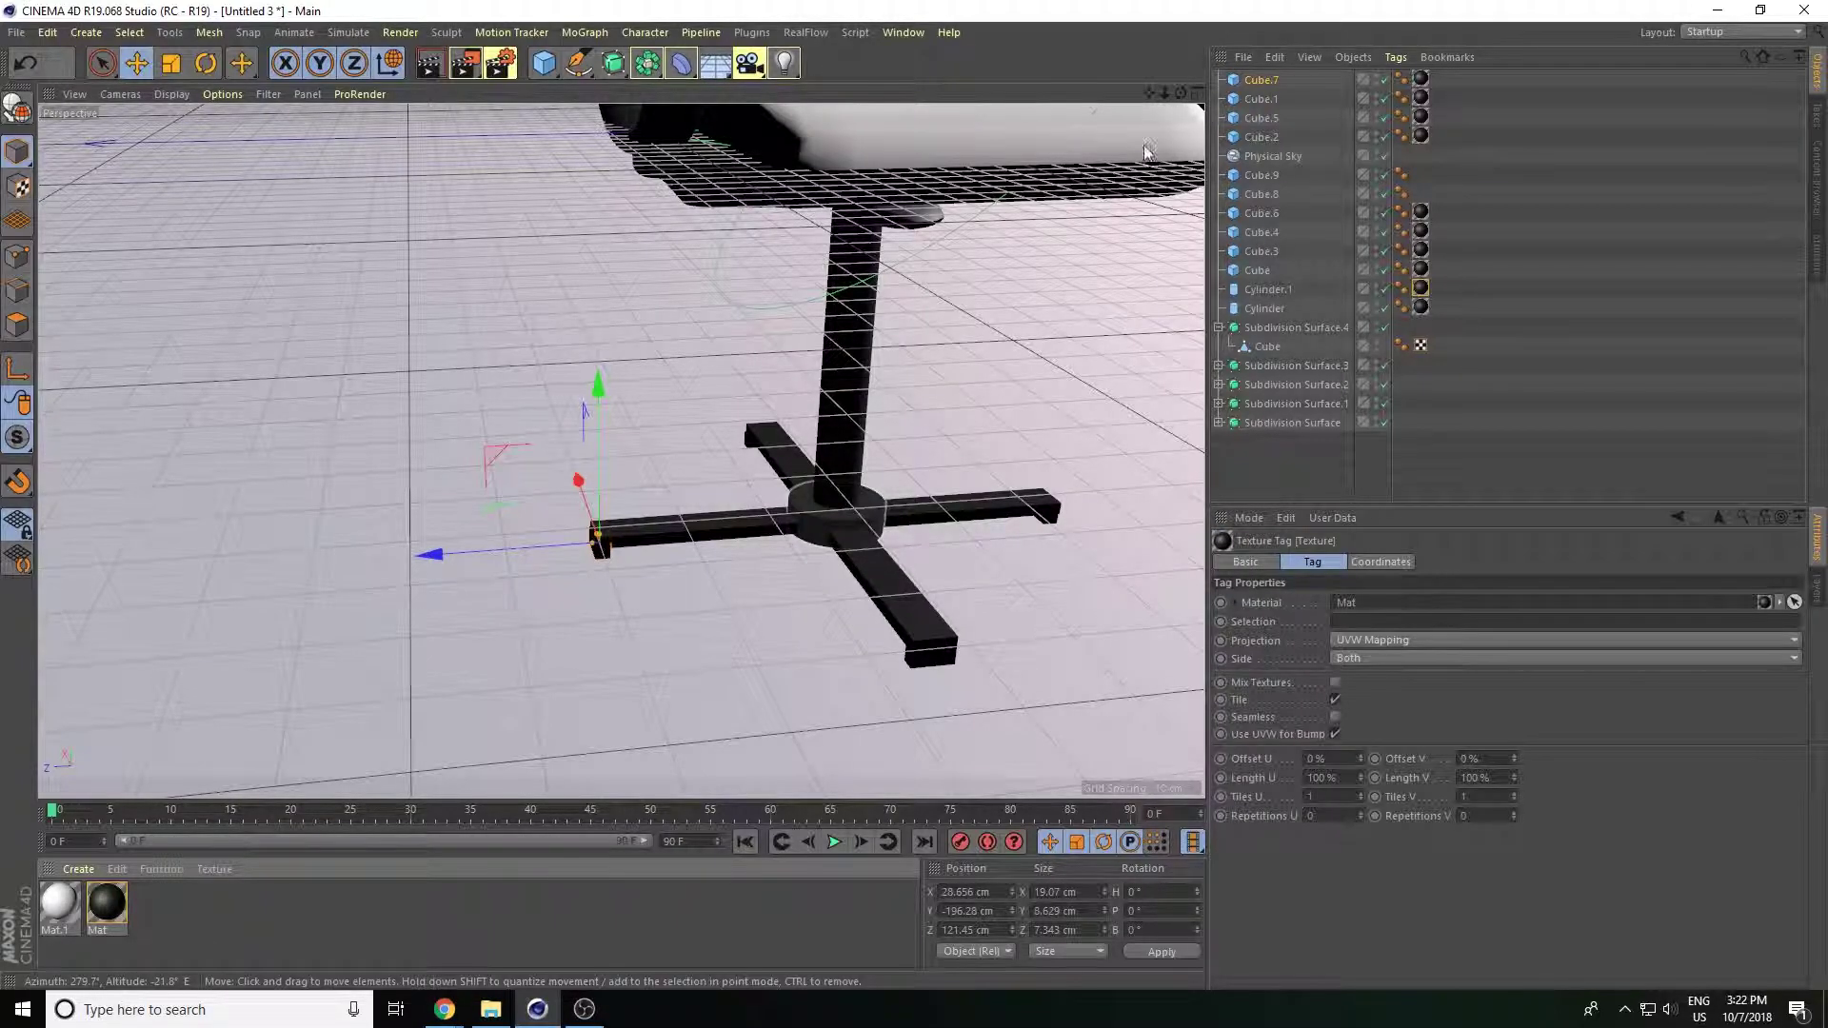
scroll(1133, 153, down, 4)
scroll(1102, 151, up, 2)
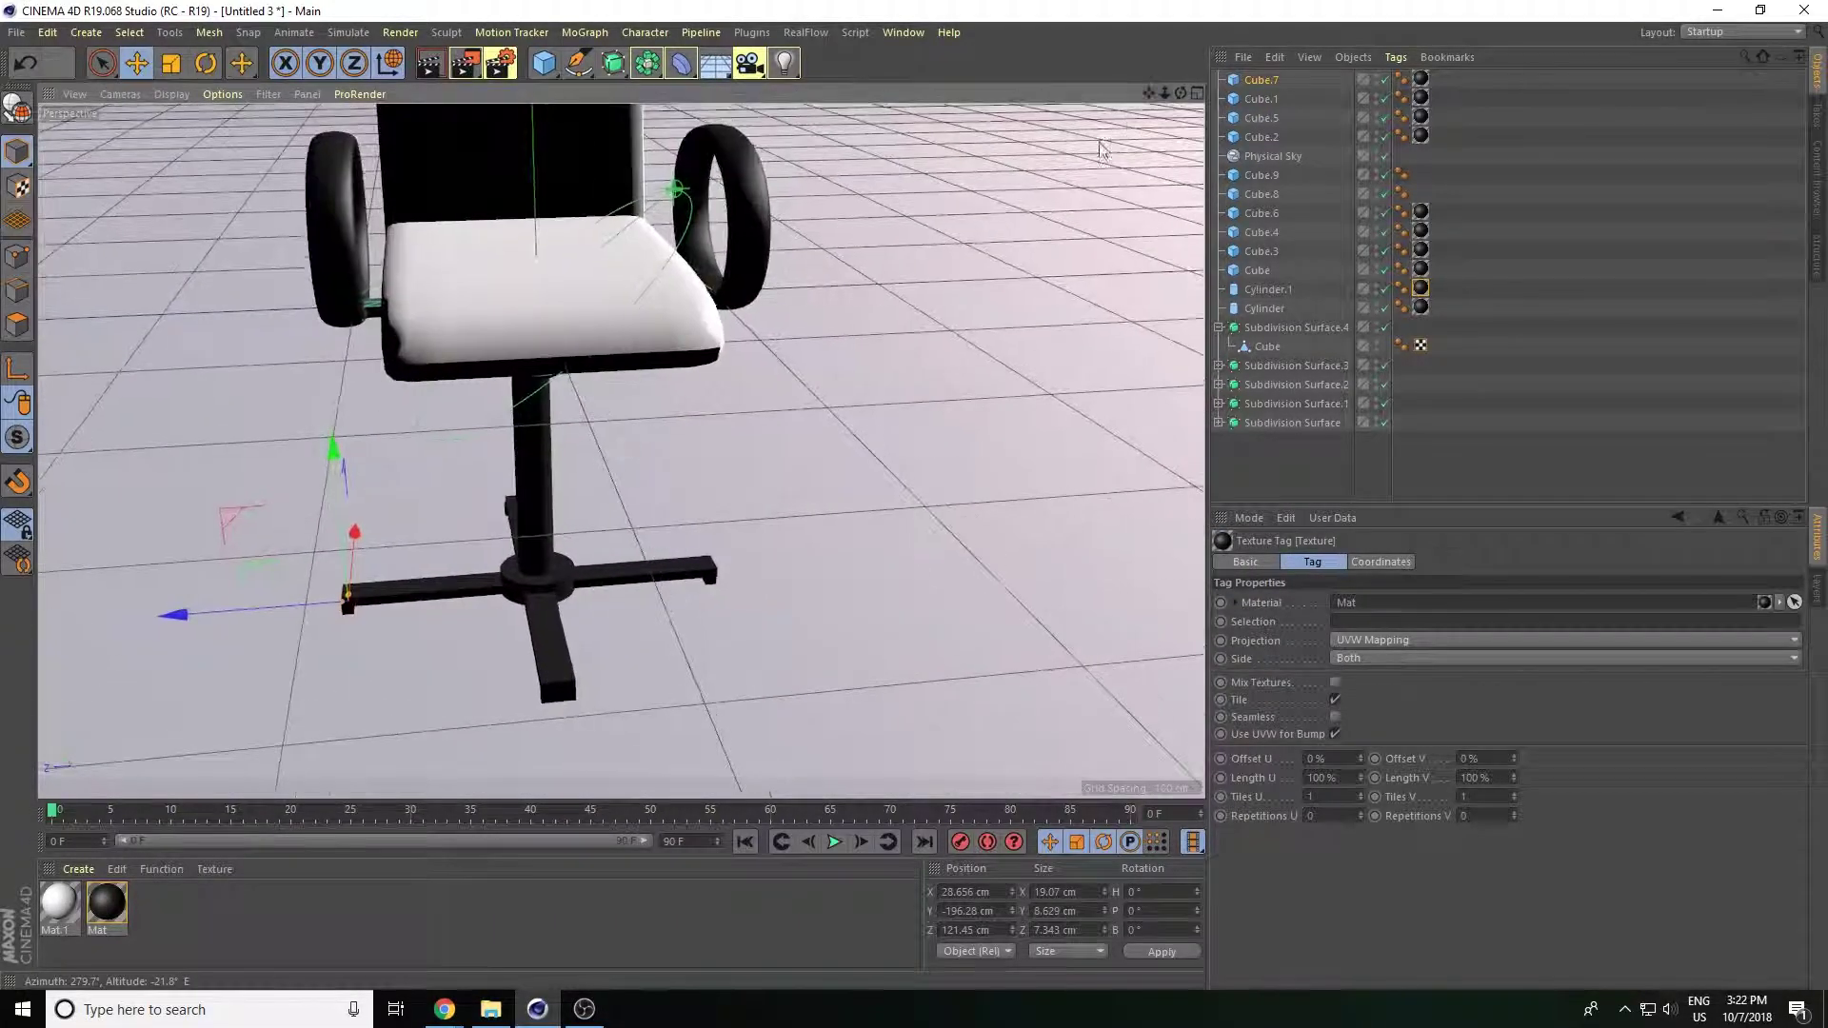
alt+drag(1102, 150, 894, 372)
scroll(1144, 118, down, 3)
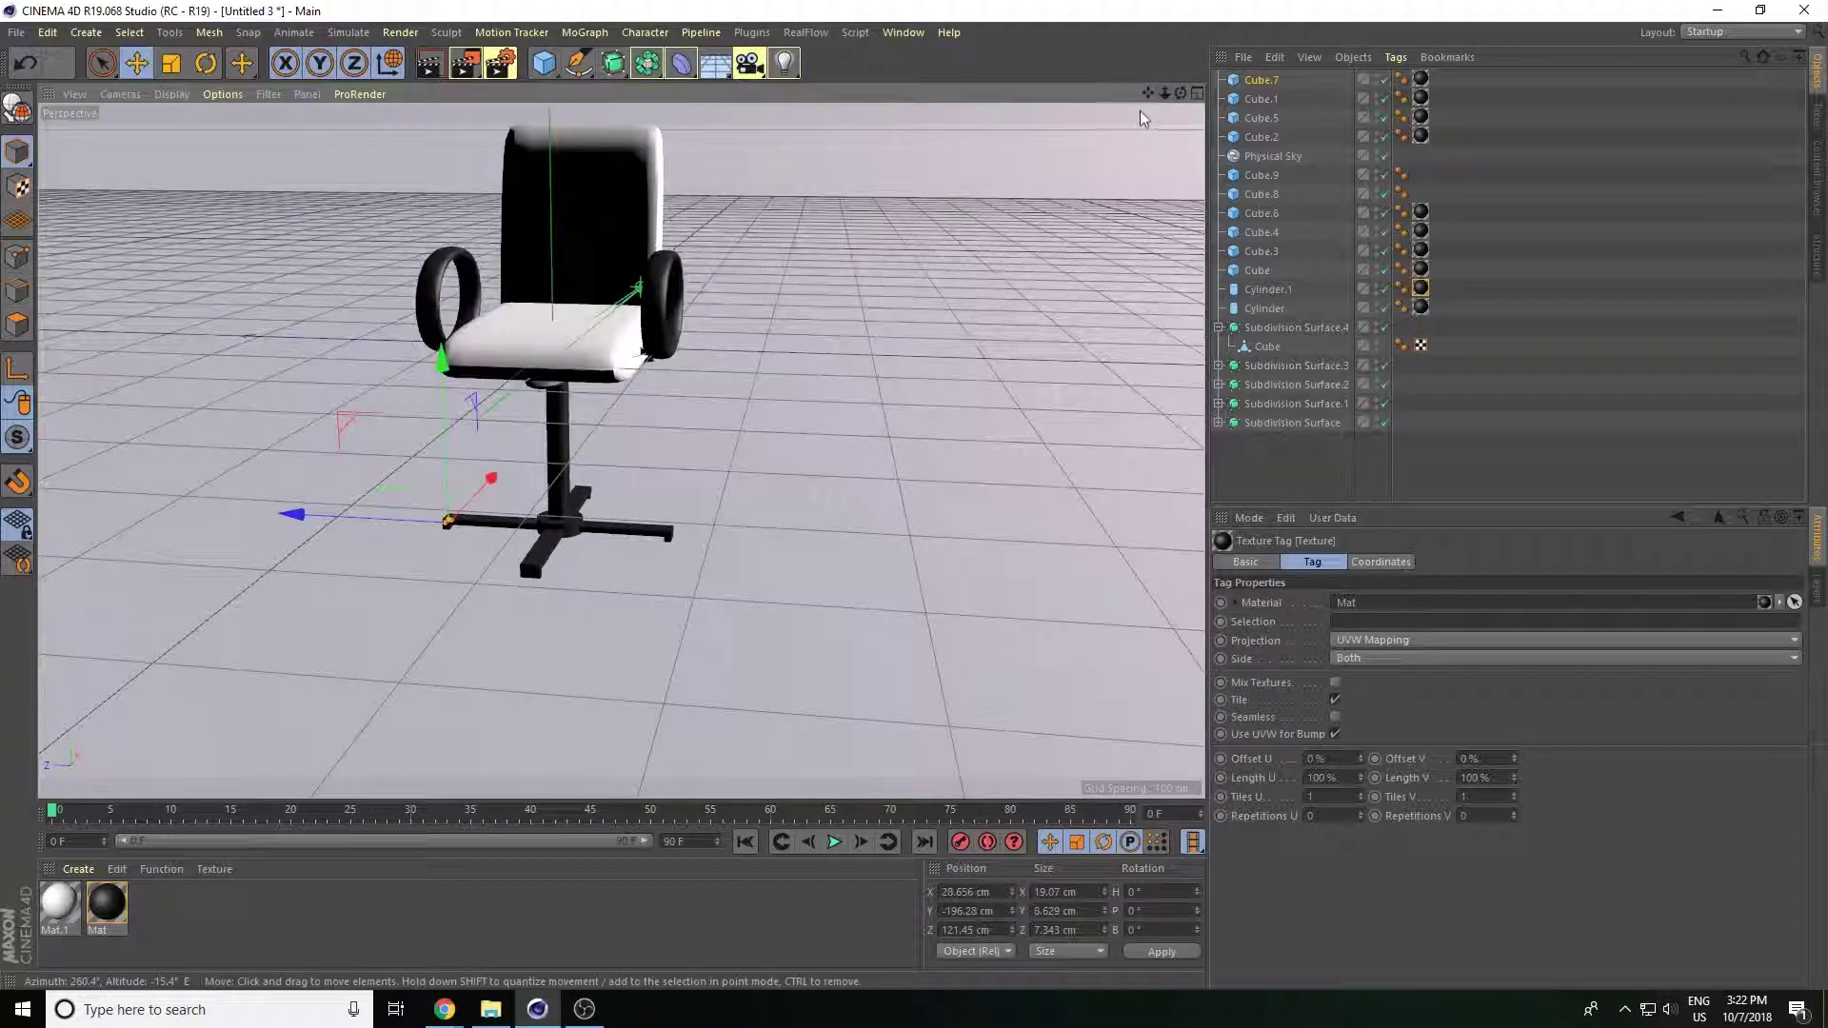
scroll(1095, 286, up, 2)
scroll(915, 408, up, 2)
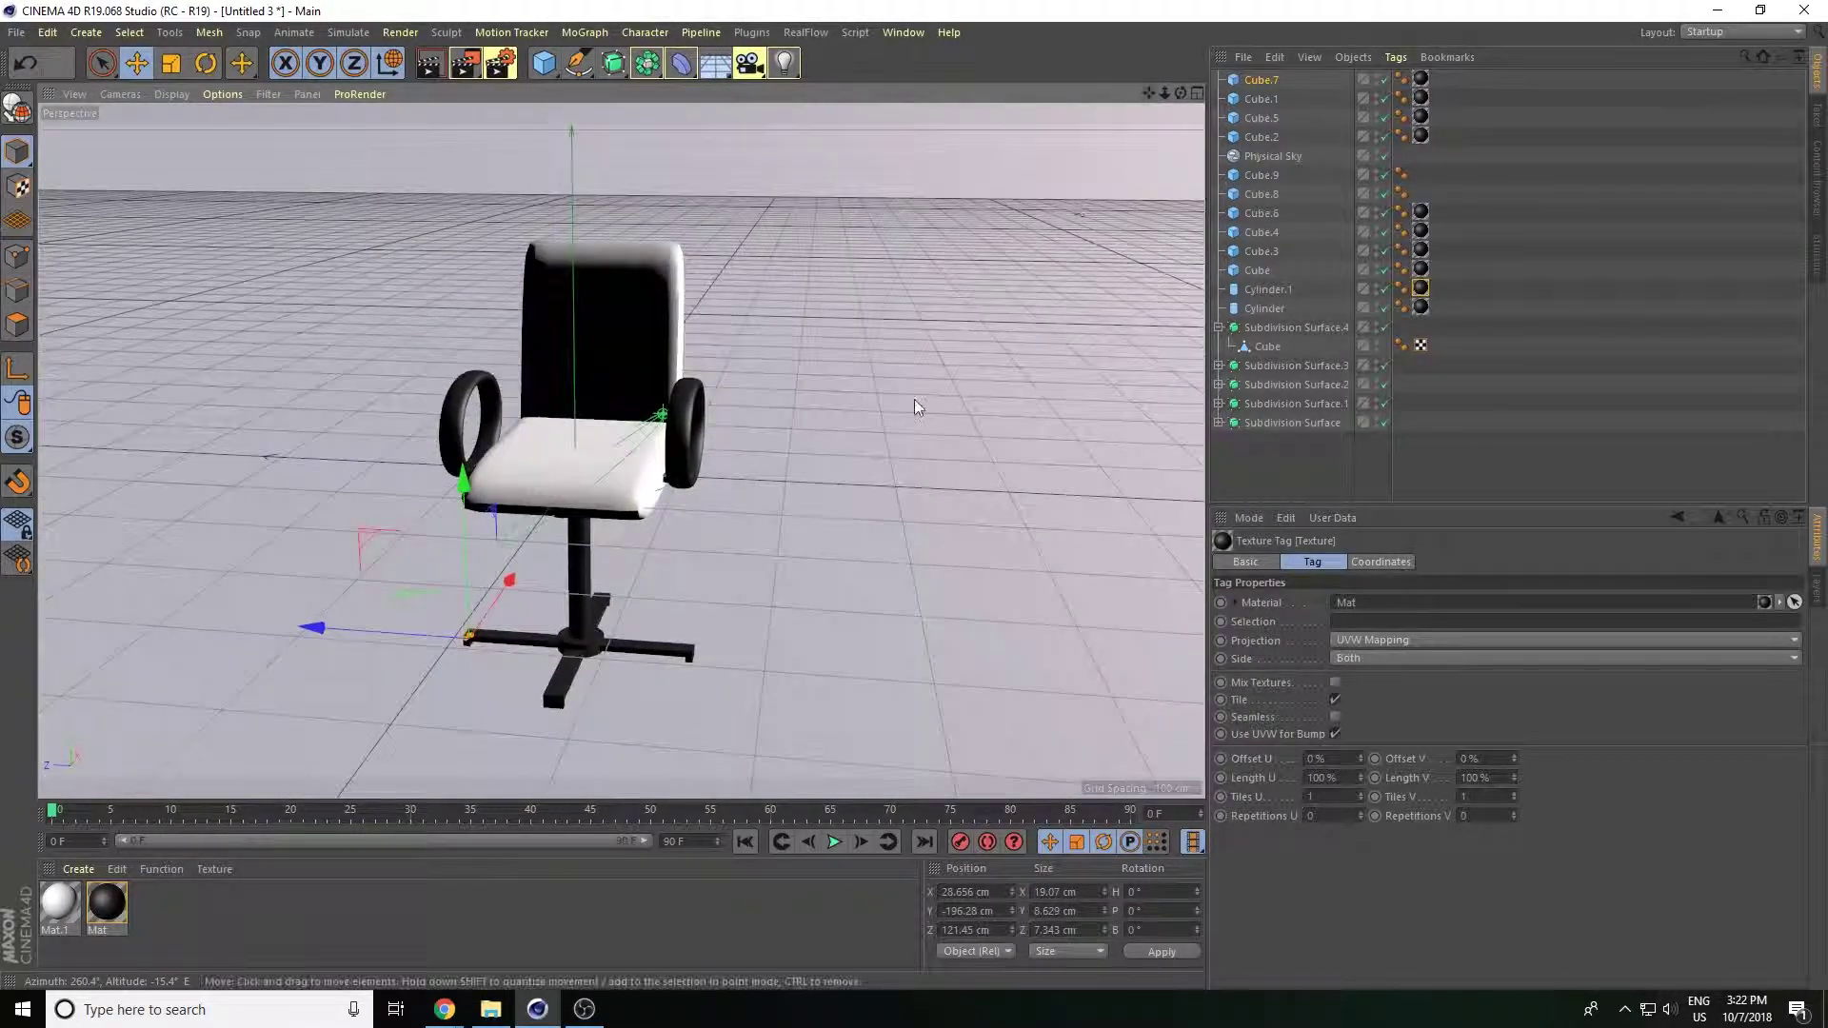
mouse_move(915, 408)
alt+mouse_down()
mouse_move(865, 384)
mouse_move(760, 417)
alt+mouse_up()
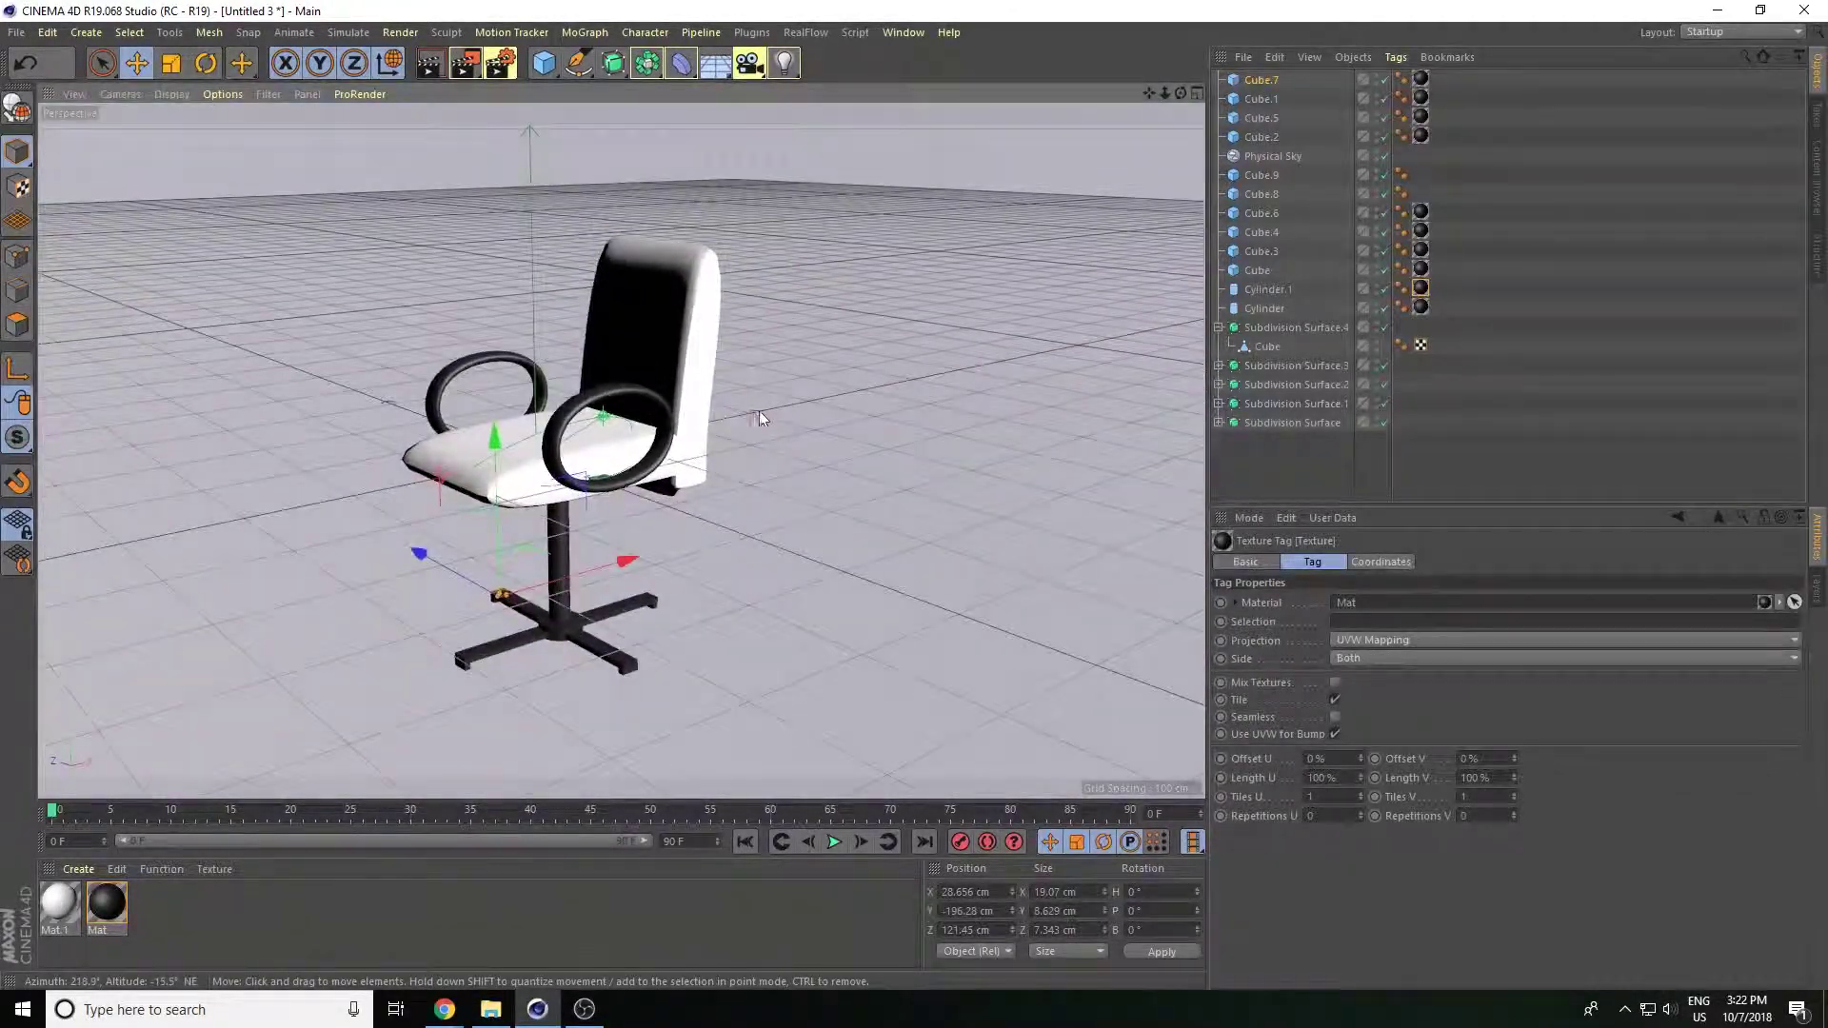
click(423, 66)
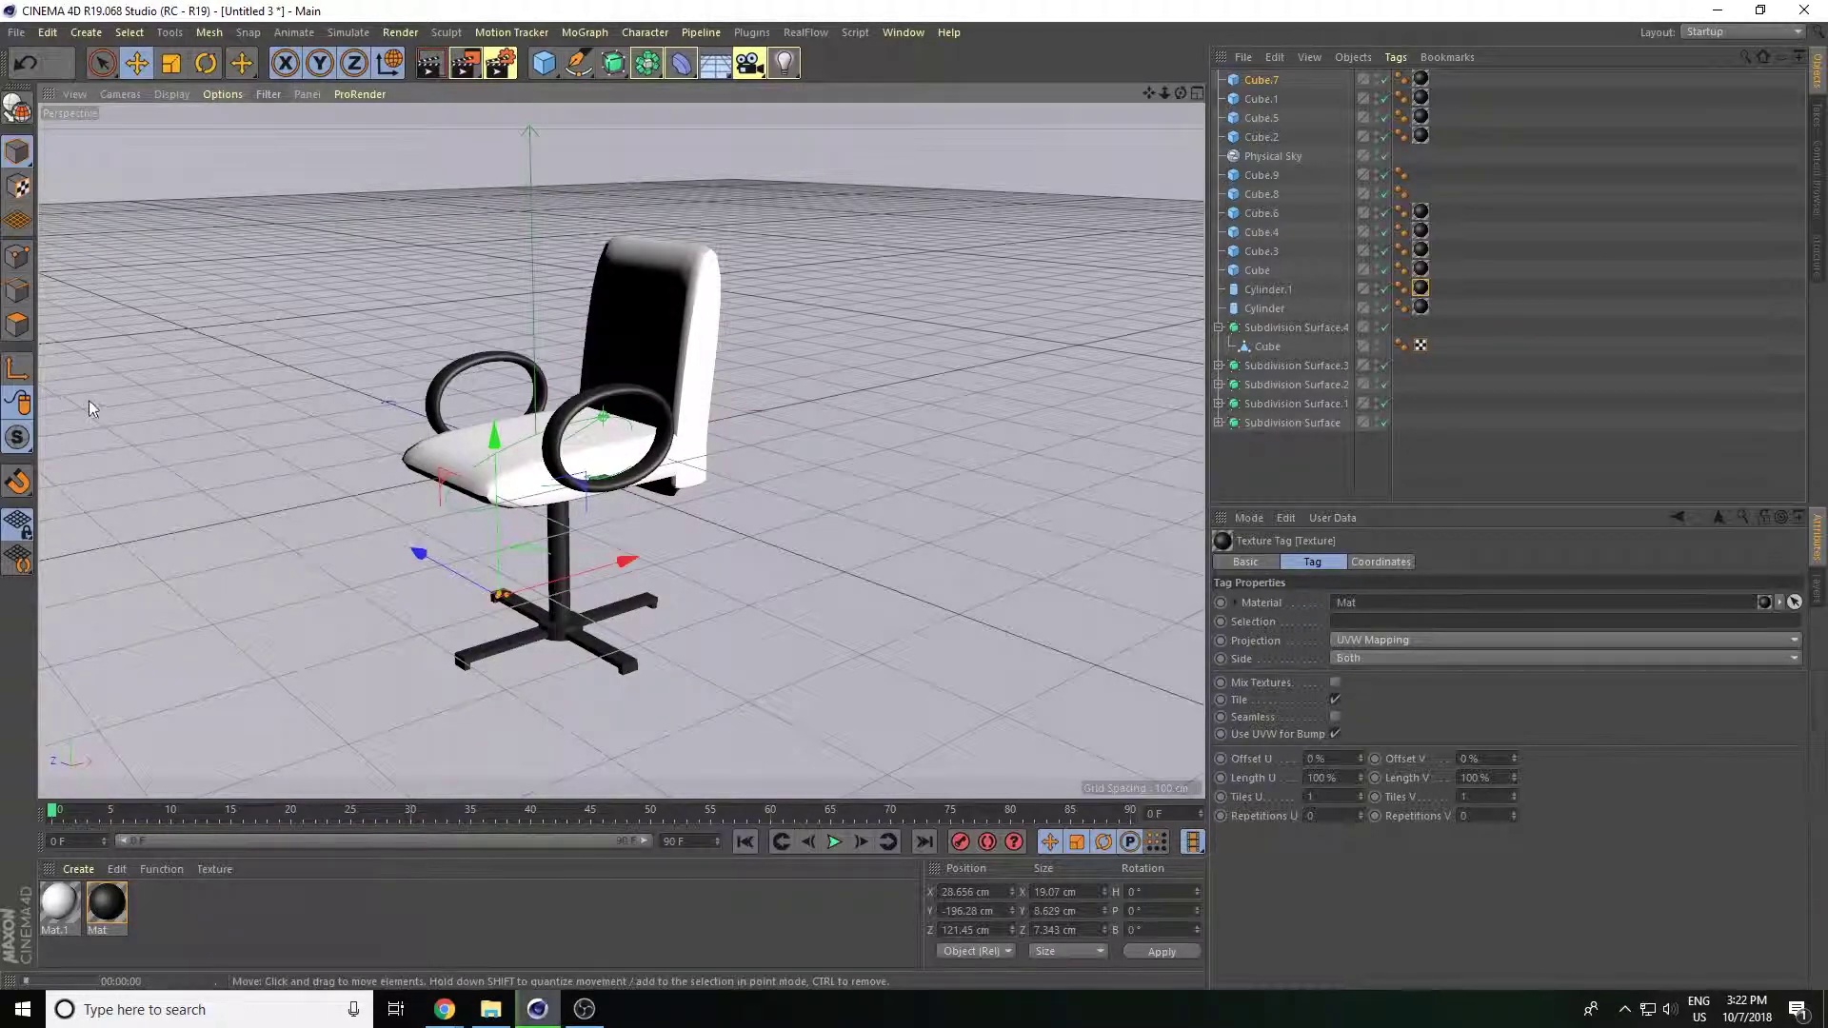